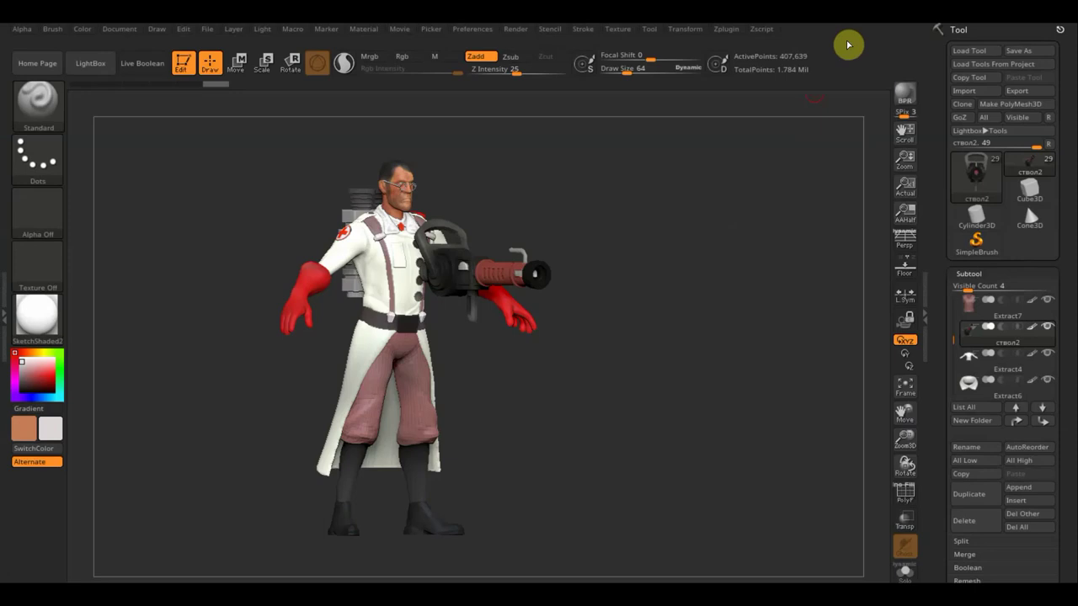
# Orbit the character through front, back, side and three-quarter views to inspect it.
pyautogui.moveTo(669, 241)
pyautogui.keyDown('shift'); pyautogui.mouseDown()
pyautogui.moveTo(657, 238)
pyautogui.moveTo(736, 283)
pyautogui.mouseUp(); pyautogui.keyUp('shift')
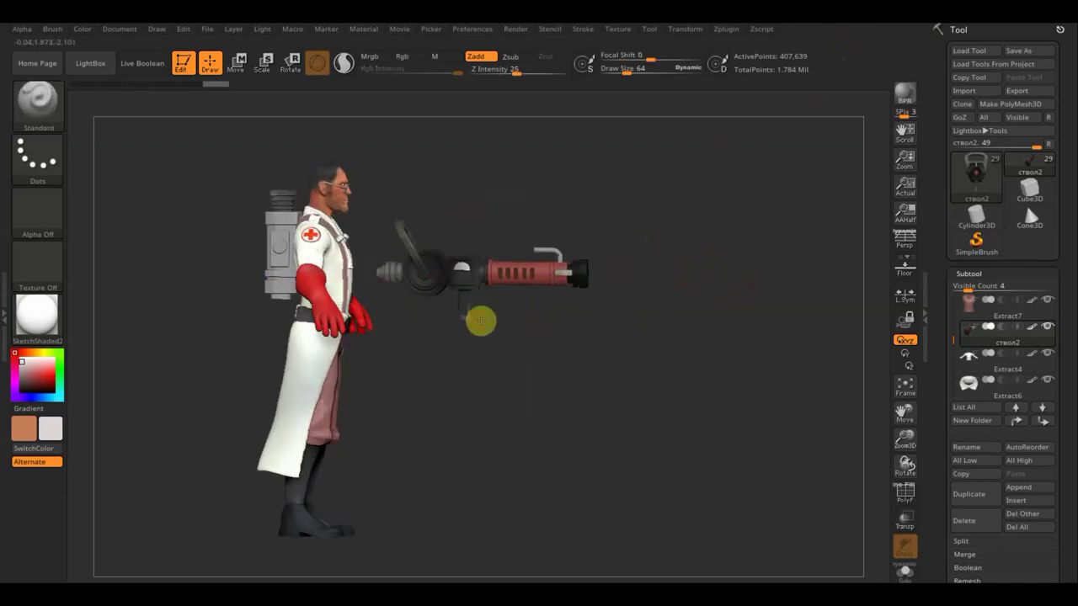
pyautogui.moveTo(481, 318)
pyautogui.keyDown('shift'); pyautogui.mouseDown()
pyautogui.moveTo(530, 340)
pyautogui.moveTo(529, 328)
pyautogui.mouseUp(); pyautogui.keyUp('shift')
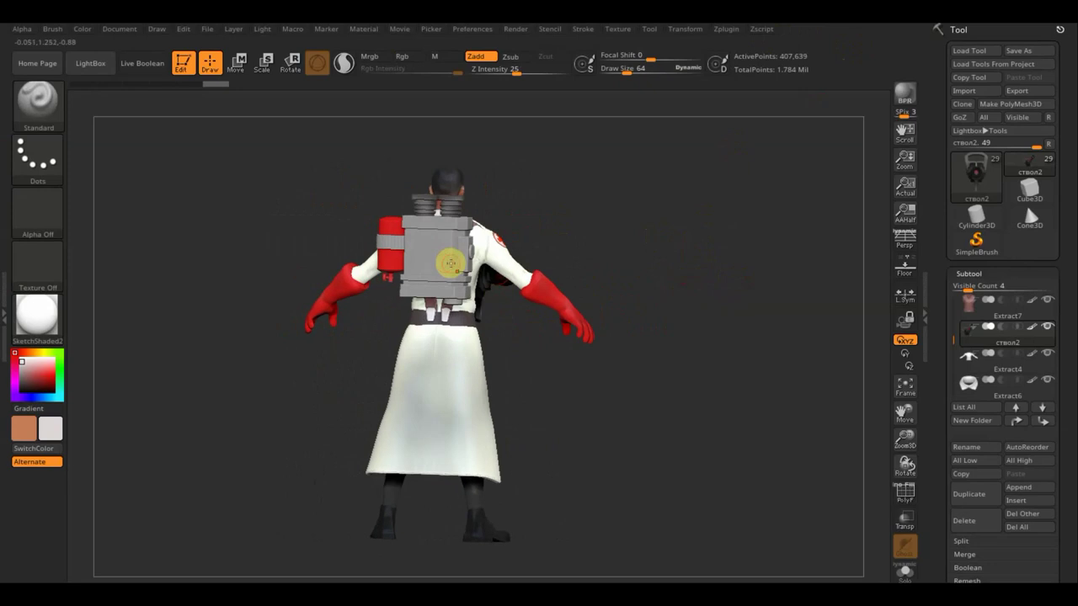
pyautogui.moveTo(549, 364); pyautogui.dragTo(430, 371)
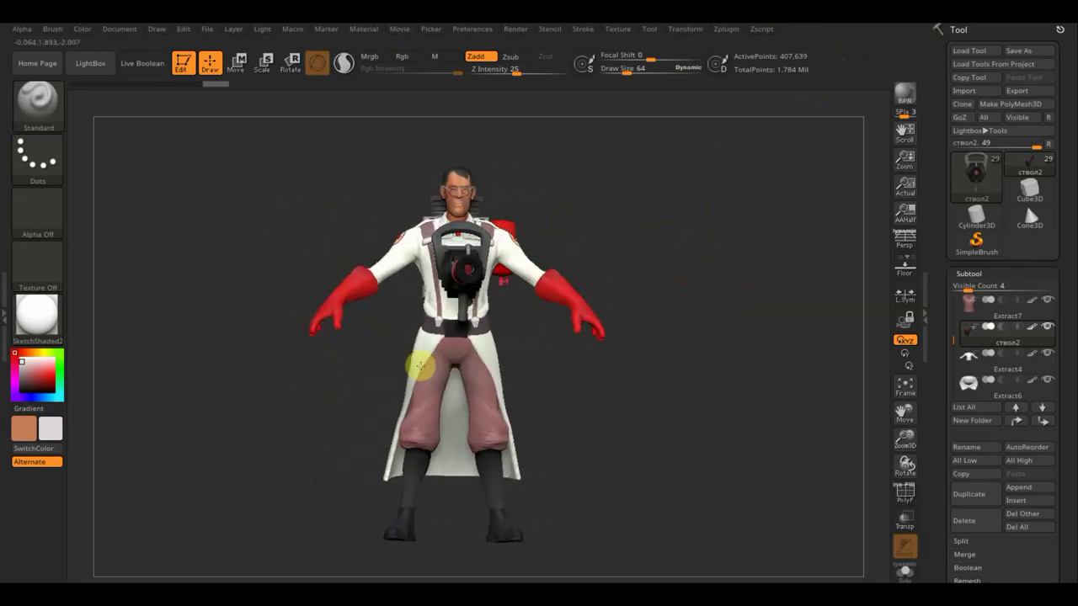
pyautogui.moveTo(430, 371); pyautogui.dragTo(618, 284)
pyautogui.moveTo(667, 341)
pyautogui.mouseDown()
pyautogui.moveTo(635, 328)
pyautogui.moveTo(647, 365)
pyautogui.moveTo(645, 340)
pyautogui.mouseUp()
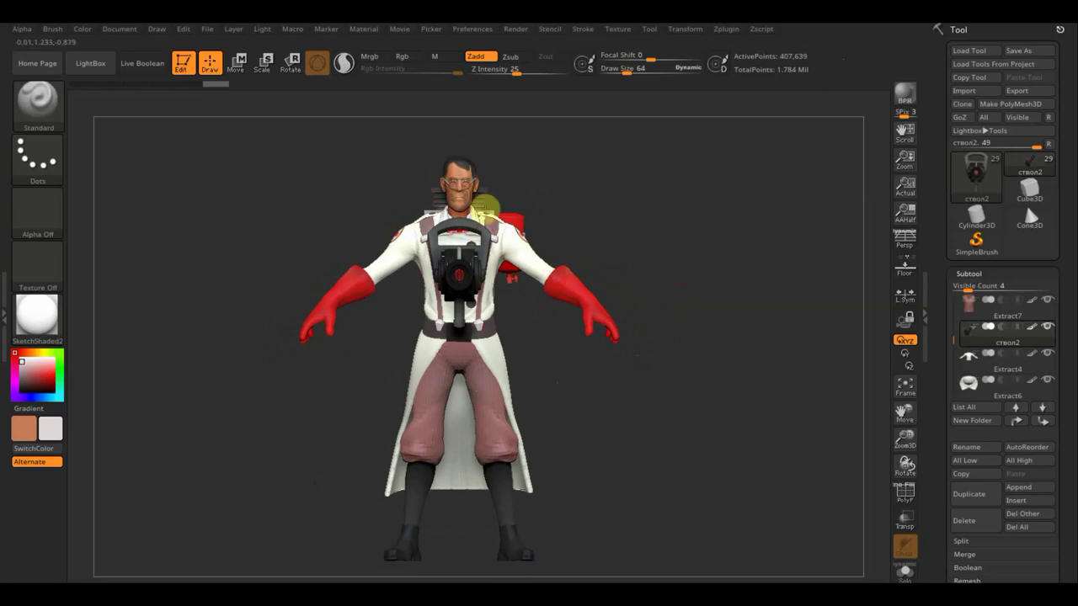
pyautogui.moveTo(560, 216); pyautogui.dragTo(672, 219)
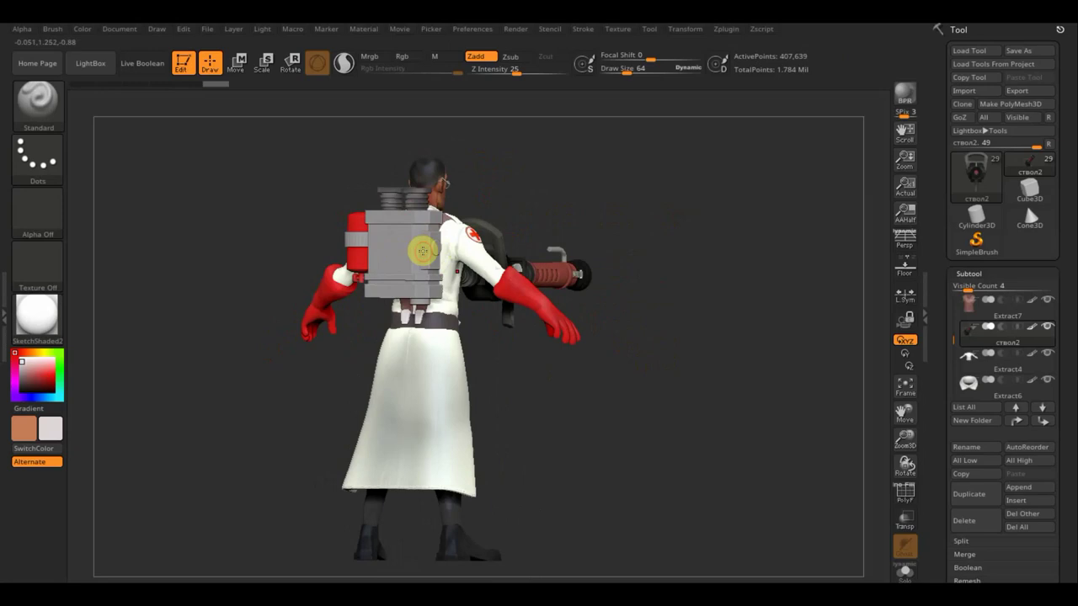
pyautogui.moveTo(637, 365)
pyautogui.mouseDown()
pyautogui.moveTo(585, 368)
pyautogui.moveTo(567, 289)
pyautogui.mouseUp()
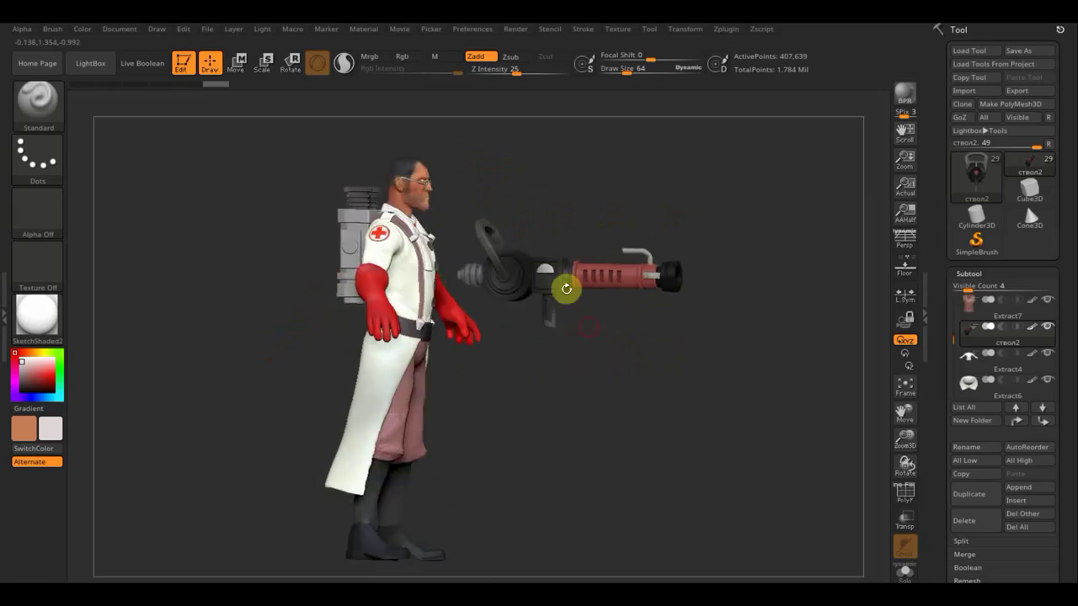
pyautogui.moveTo(592, 367)
pyautogui.mouseDown()
pyautogui.moveTo(537, 371)
pyautogui.moveTo(590, 392)
pyautogui.mouseUp()
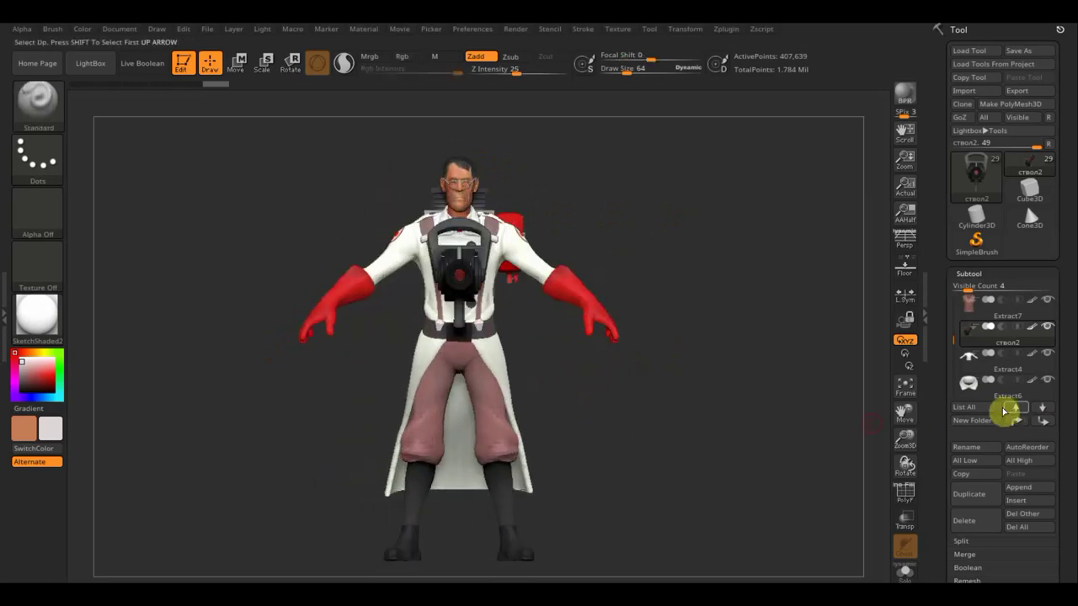
# Step through the subtool list until the ствол2 medigun subtool is active.
pyautogui.click(1043, 410)
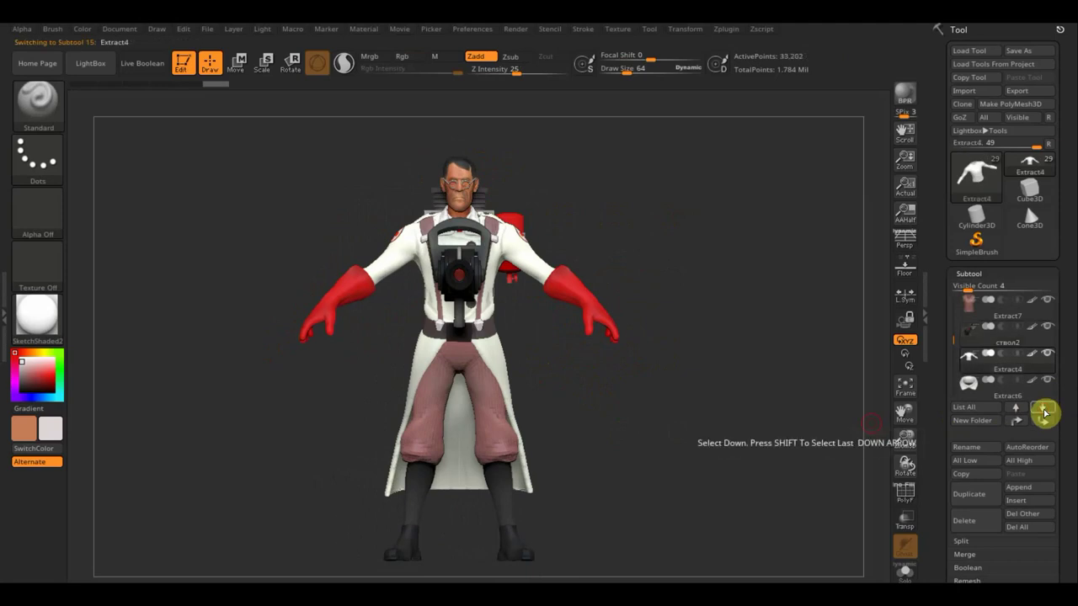
pyautogui.click(1043, 411)
pyautogui.click(1044, 411)
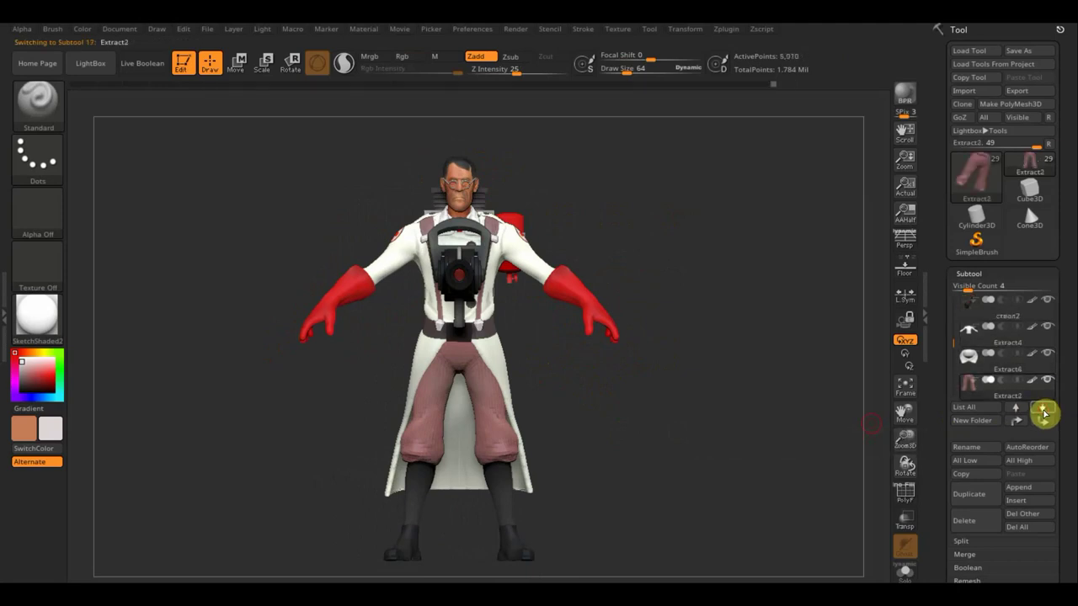
pyautogui.click(1043, 411)
pyautogui.click(1017, 411)
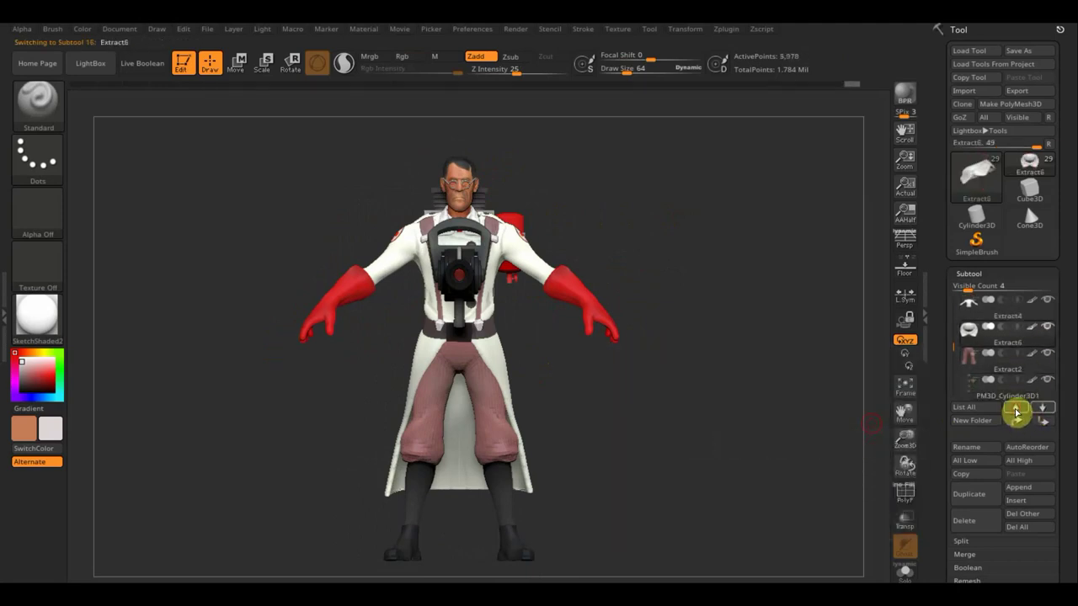
pyautogui.click(1017, 411)
pyautogui.click(1017, 411)
pyautogui.click(1017, 411)
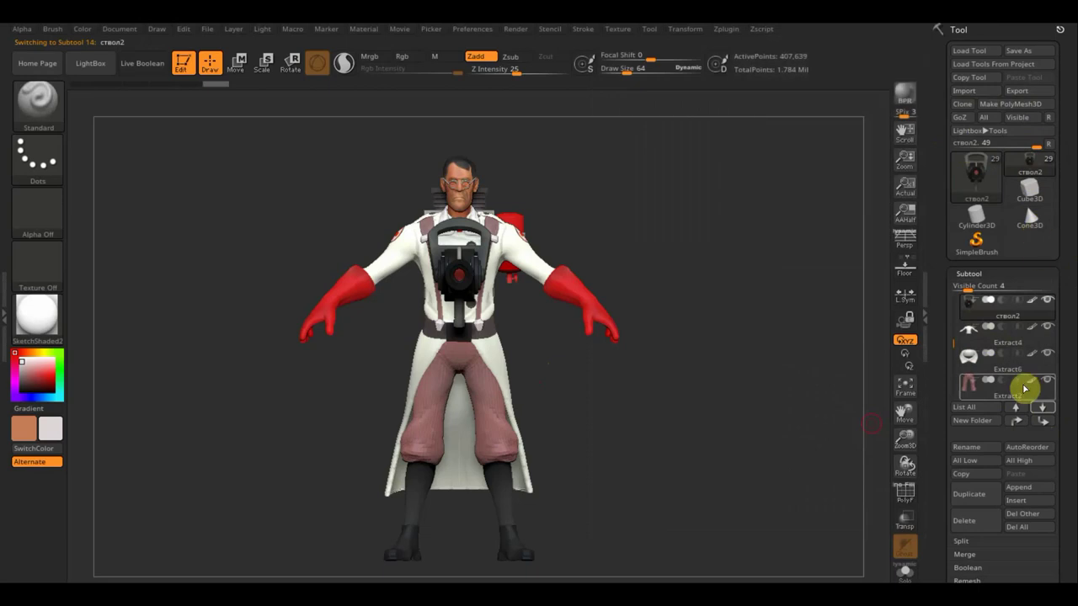
# Move ствол2 down the list until it sits below PM3D_Cube3D1_3.
pyautogui.keyDown('shift'); pyautogui.click(1044, 423); pyautogui.keyUp('shift')
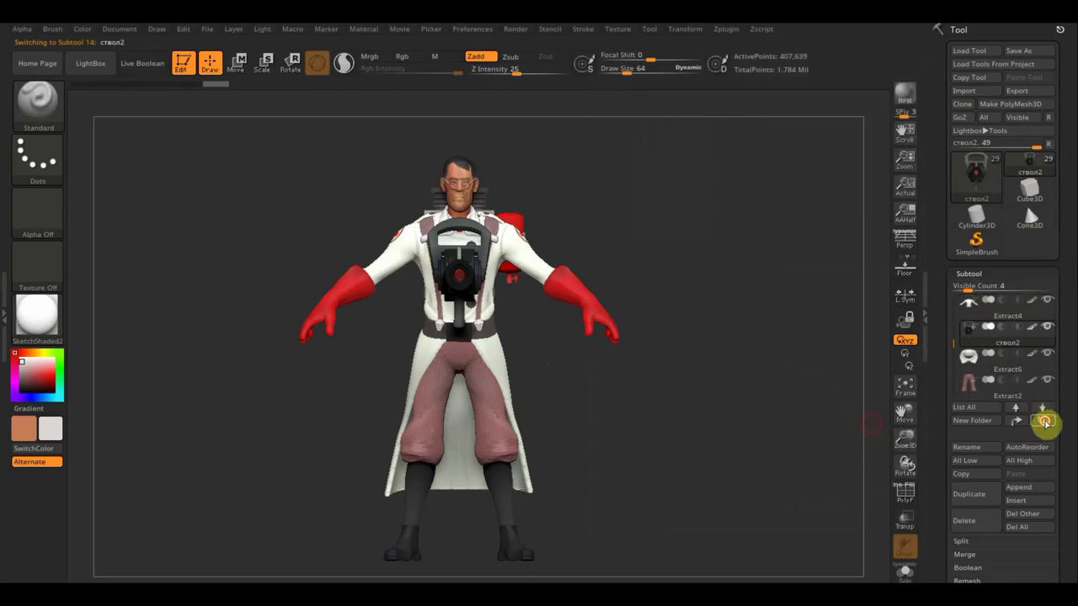
pyautogui.click(1044, 423)
pyautogui.click(1044, 423)
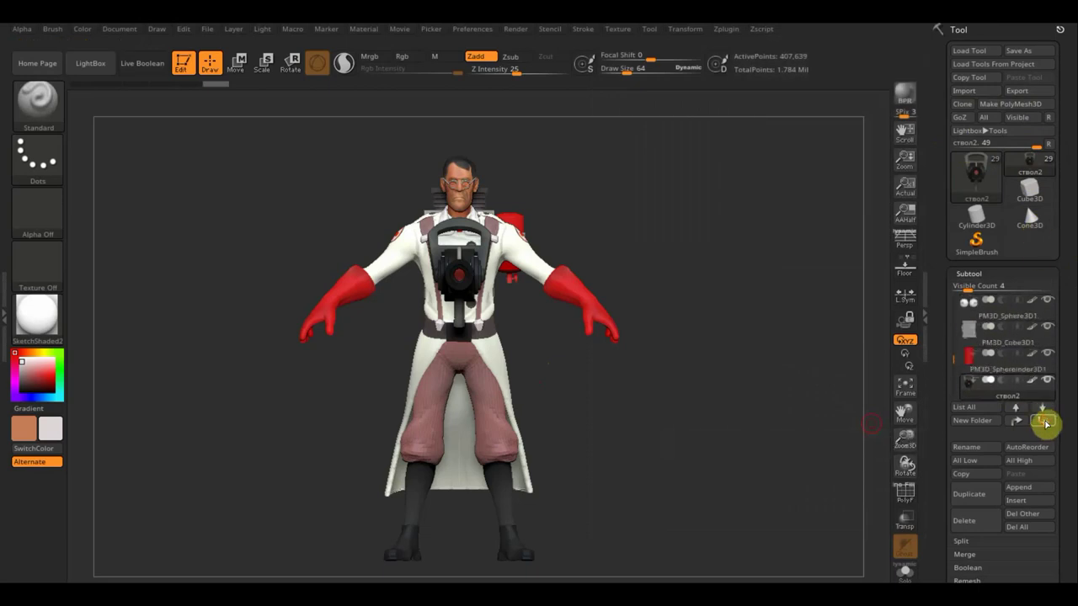
pyautogui.click(1044, 423)
pyautogui.click(1044, 423)
pyautogui.click(1044, 422)
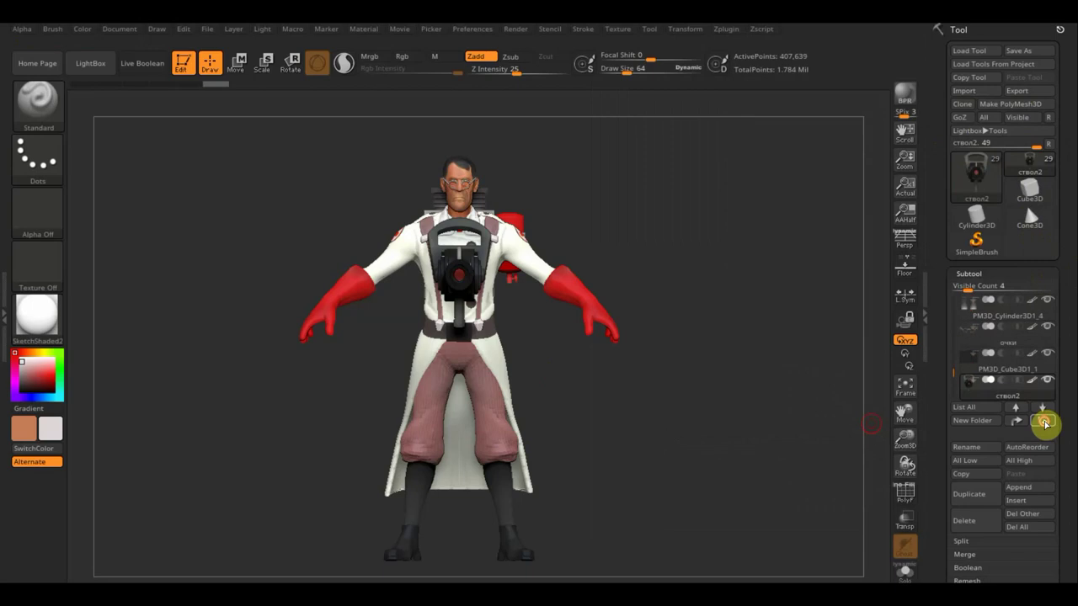
pyautogui.click(1044, 422)
pyautogui.click(1044, 423)
pyautogui.click(1044, 423)
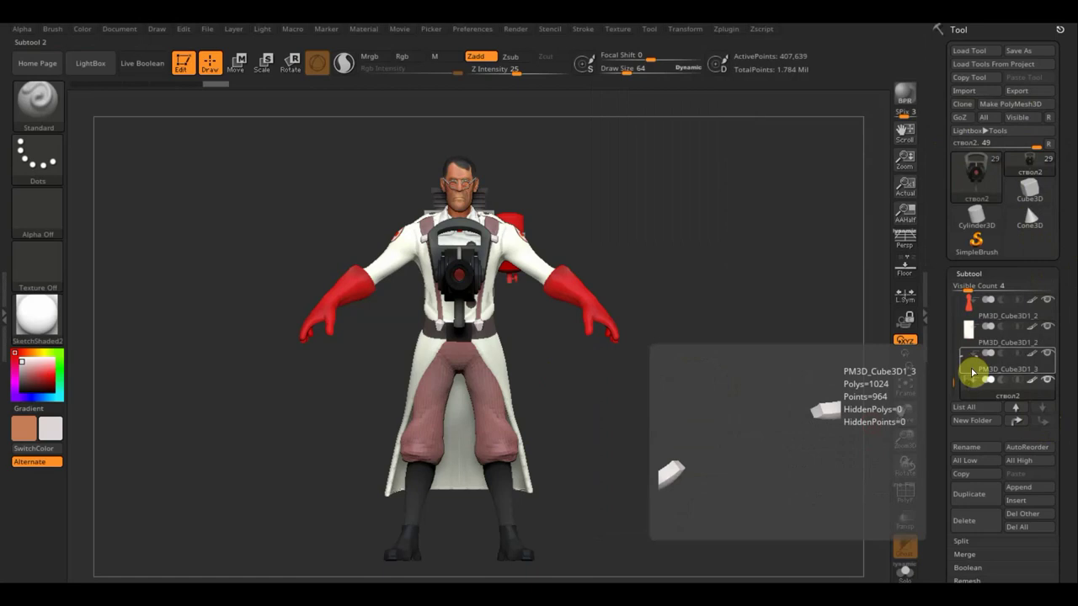
# Select PM3D_Cube3D1_3 and briefly toggle the Move gizmo before returning to Draw mode.
pyautogui.click(973, 372)
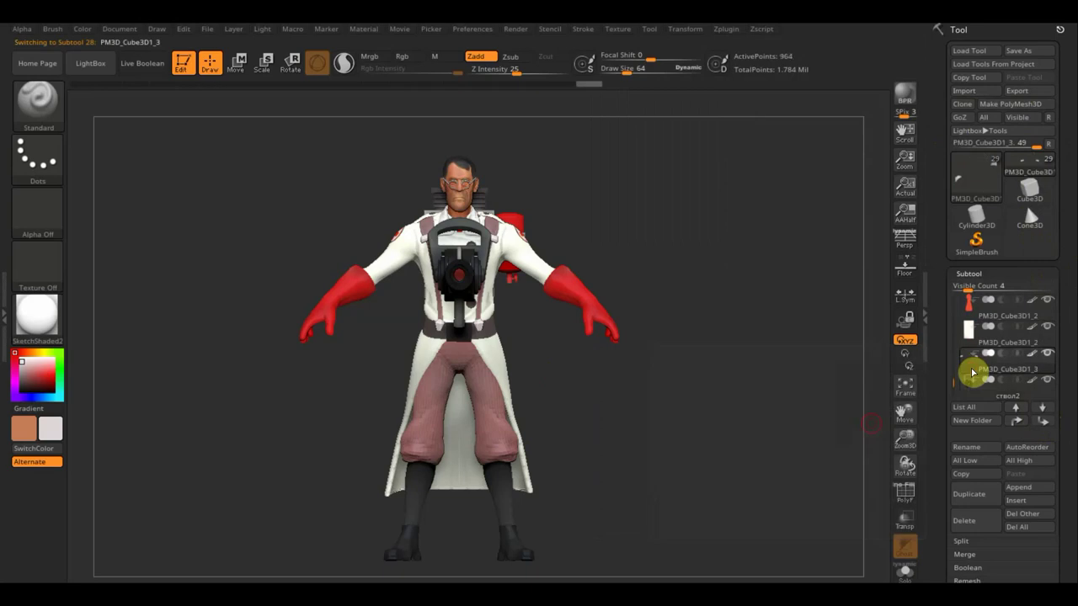
pyautogui.click(239, 64)
pyautogui.click(476, 221)
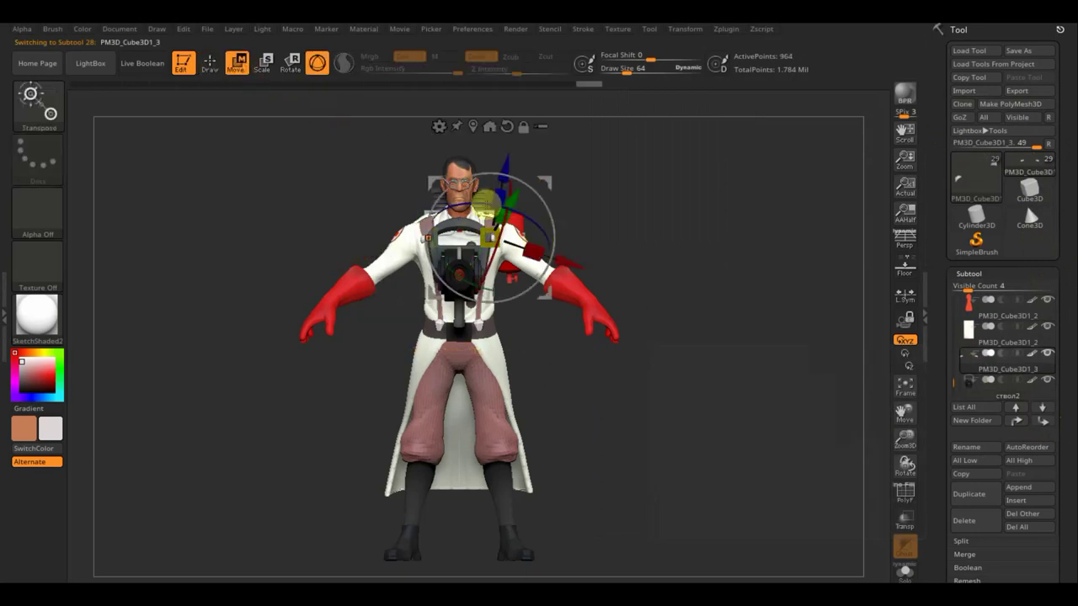
pyautogui.click(209, 64)
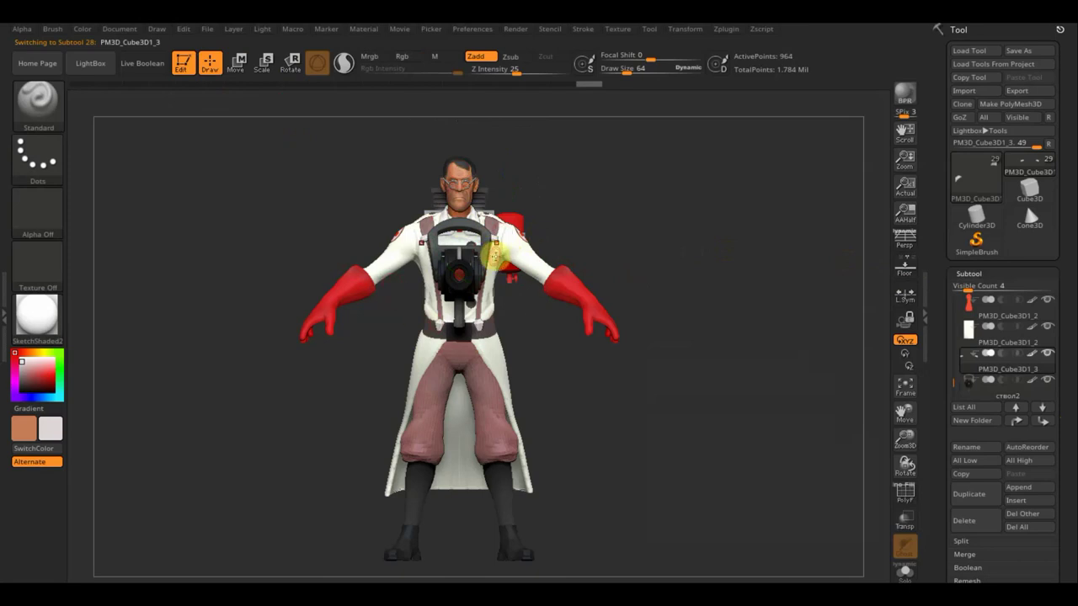
# Select the очки glasses subtool and move it to the bottom of the list.
pyautogui.click(1017, 408)
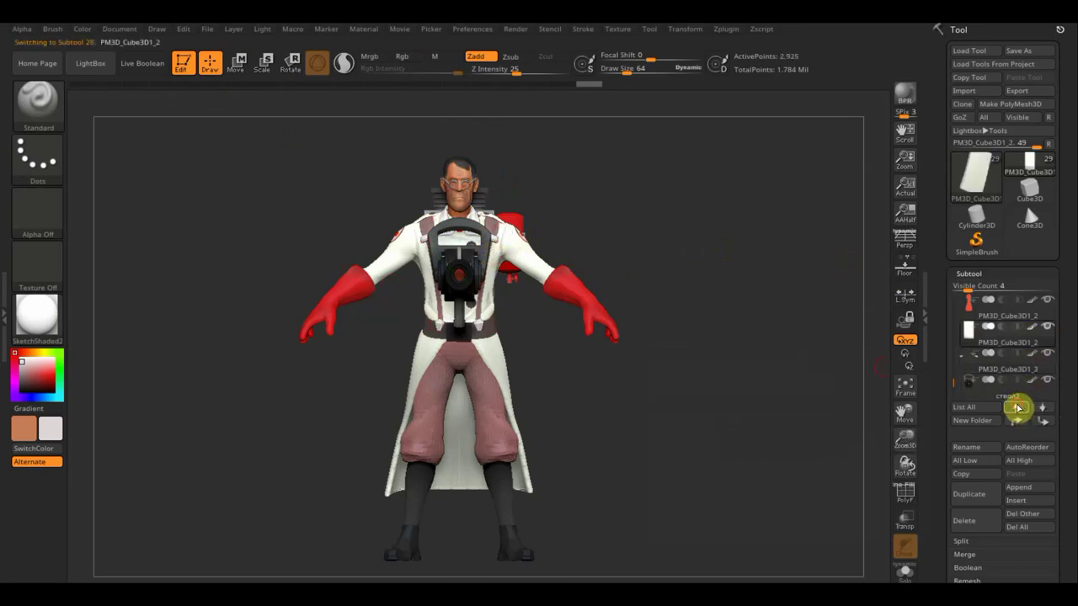
pyautogui.click(1017, 409)
pyautogui.click(1017, 408)
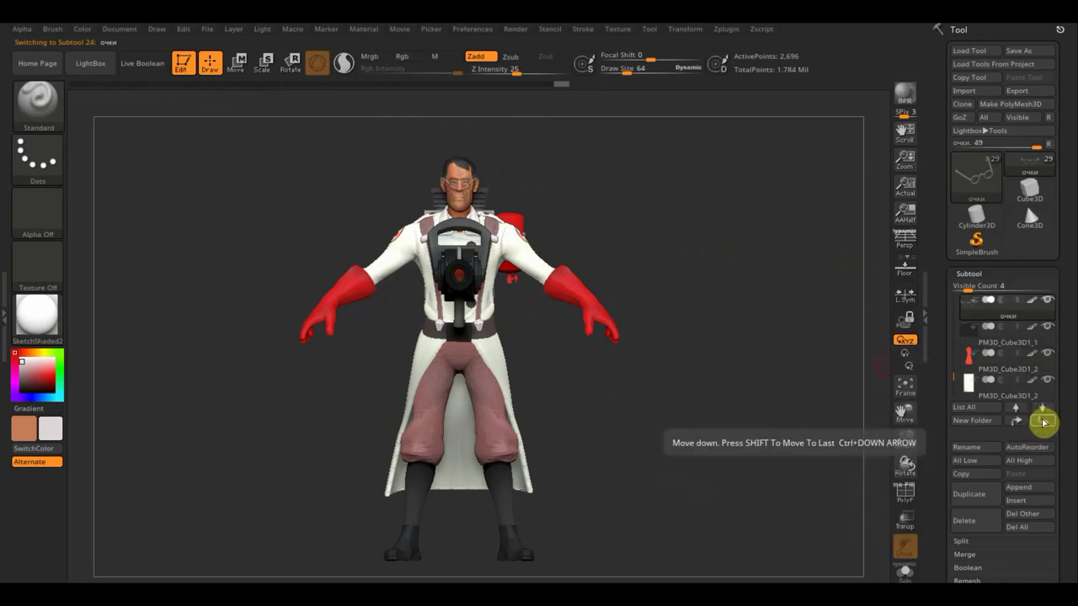
pyautogui.click(1043, 422)
pyautogui.click(1043, 422)
pyautogui.click(1044, 422)
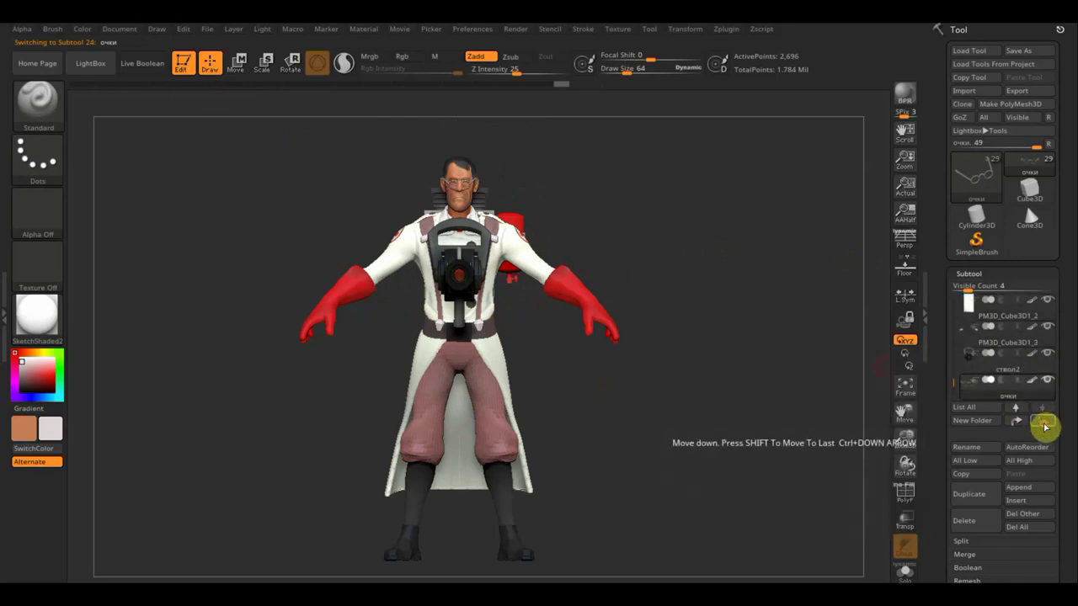
# Select PM3D_Cube3D1_3 and move it up one place in the list.
pyautogui.click(1016, 410)
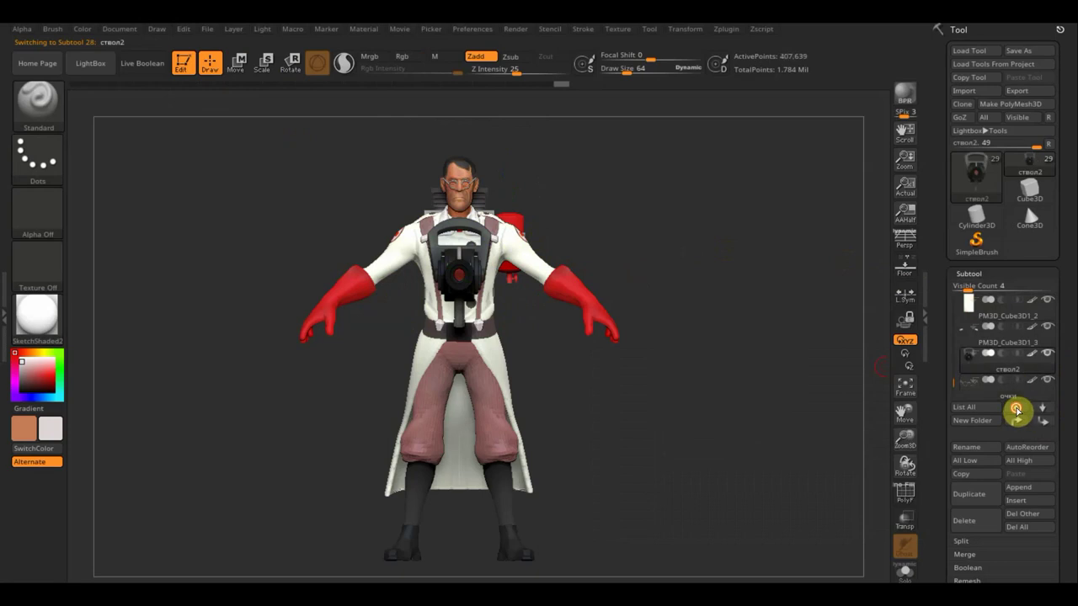
pyautogui.click(1016, 411)
pyautogui.click(1016, 411)
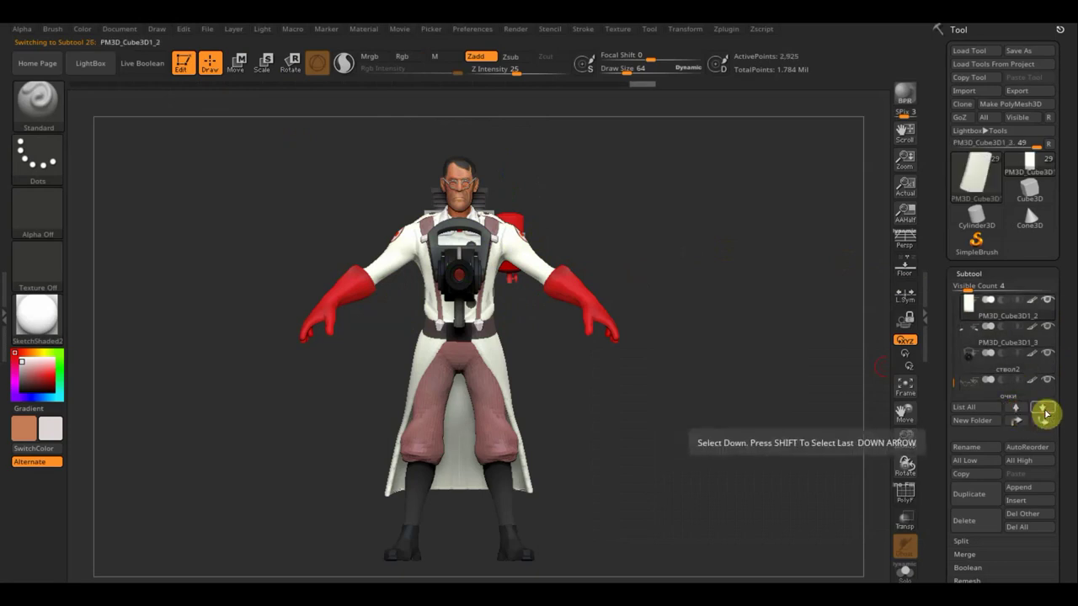
pyautogui.click(1044, 409)
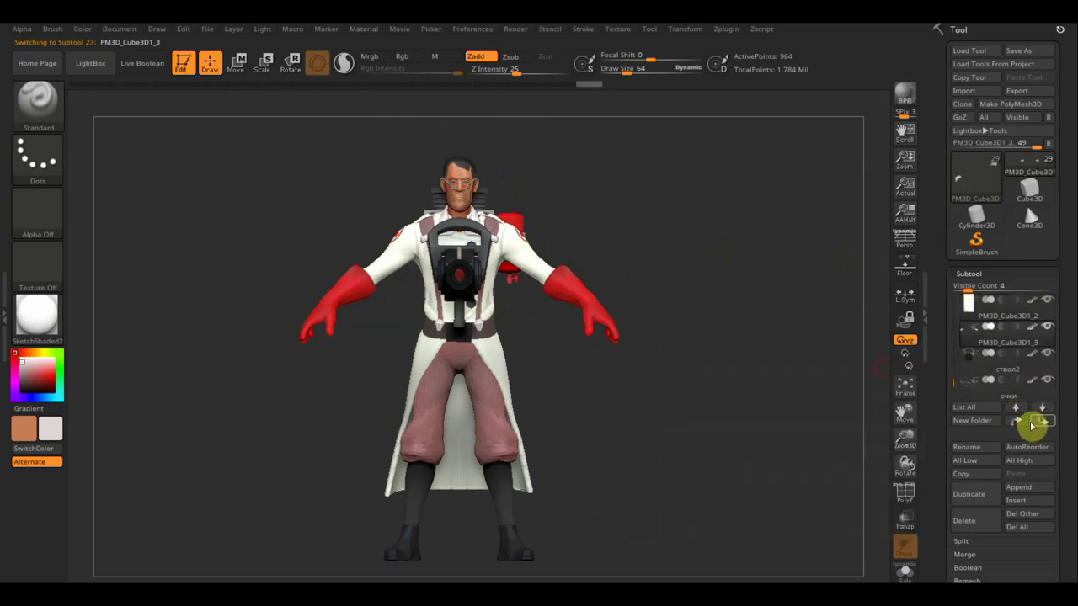
pyautogui.click(1018, 422)
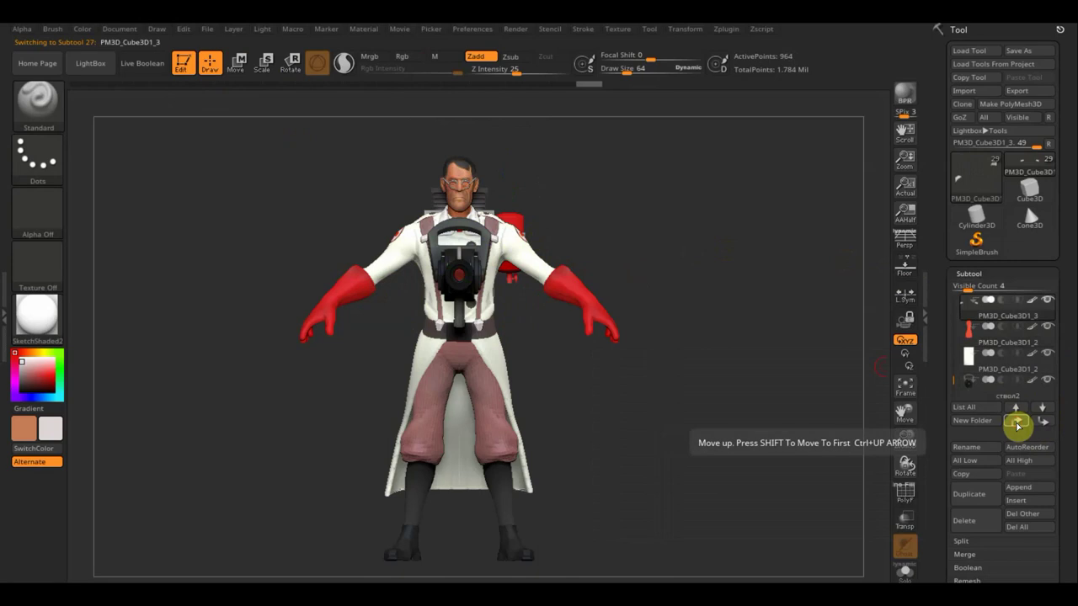
pyautogui.moveTo(989, 333)
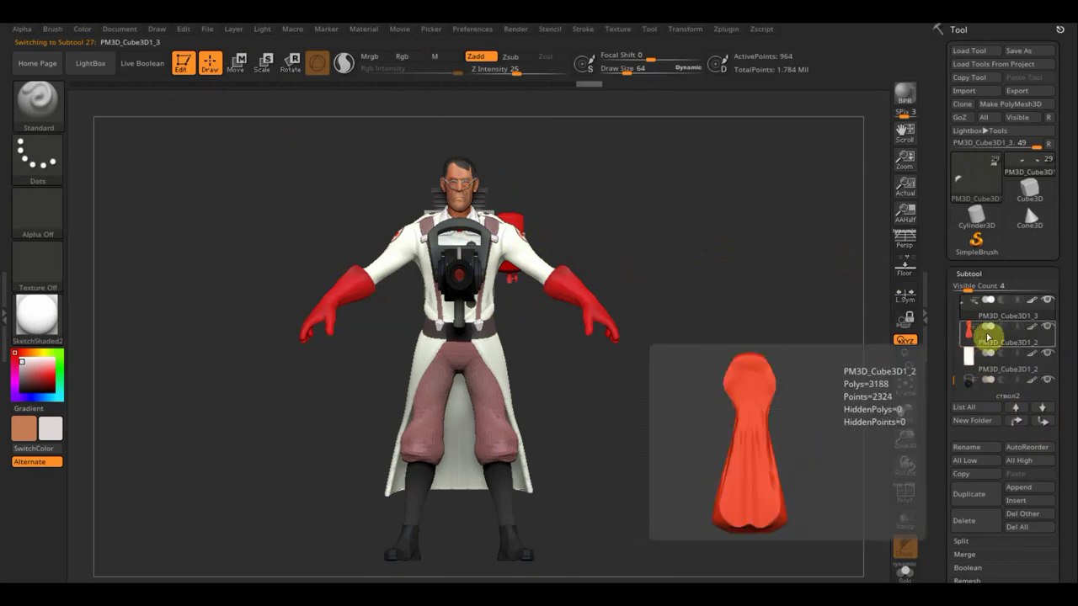
# Select PM3D_Cylinder3D1_4 and move it to the bottom, below ствол2.
pyautogui.click(1017, 408)
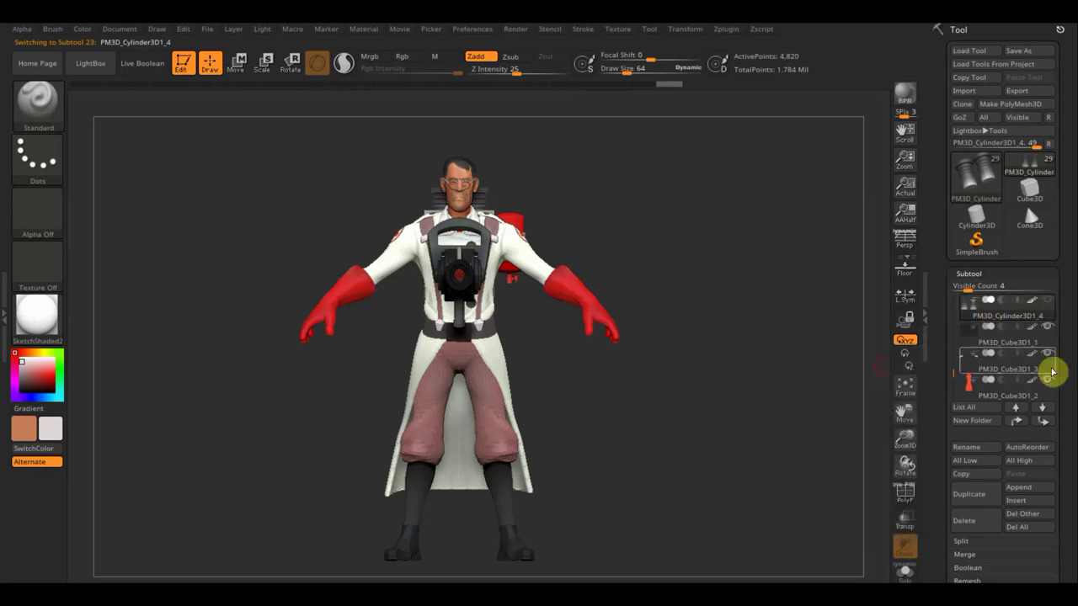
pyautogui.click(1044, 424)
pyautogui.click(1044, 423)
pyautogui.click(1044, 424)
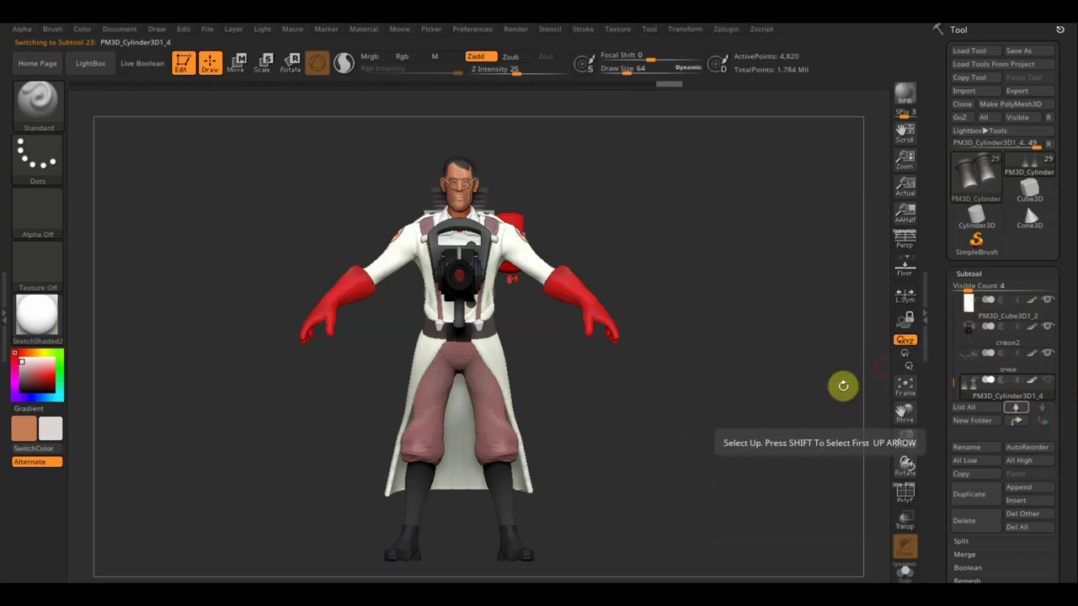
# Pick PM3D_Sphereinder3D1 from the subtool thumbnails and move it to the end of the list.
pyautogui.press('n')
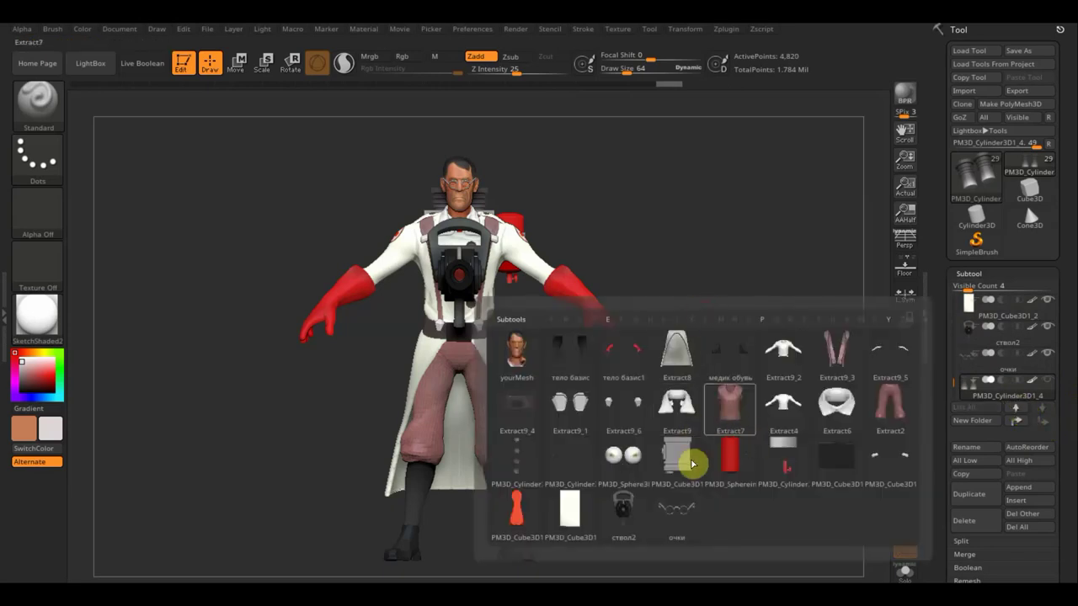
pyautogui.click(729, 460)
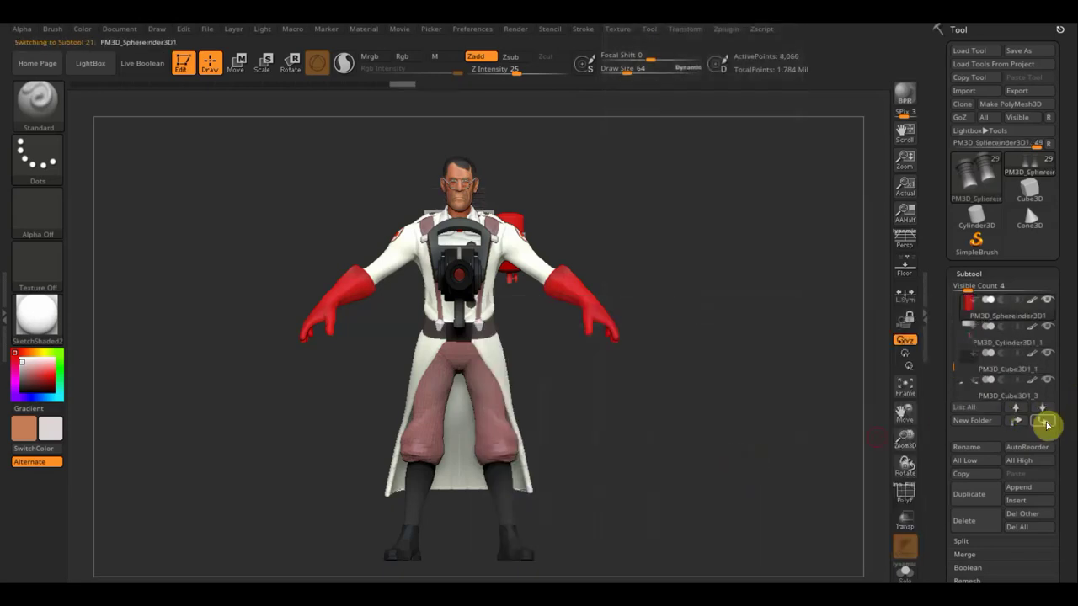
pyautogui.click(1046, 423)
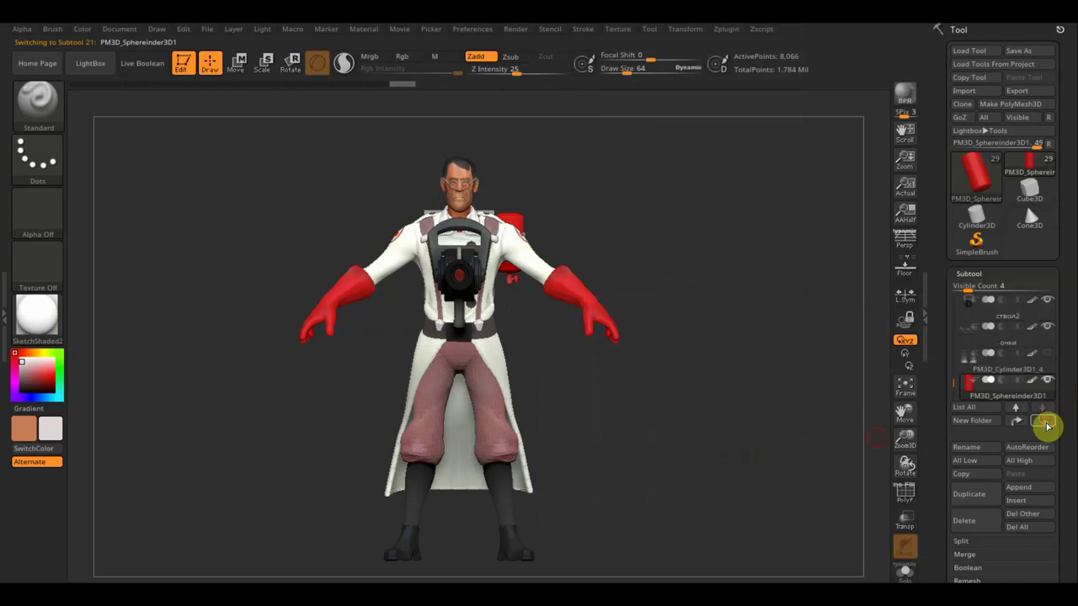
# Pick PM3D_Cylinder3D1_1 from the thumbnails and move it to the bottom of the list.
pyautogui.press('n')
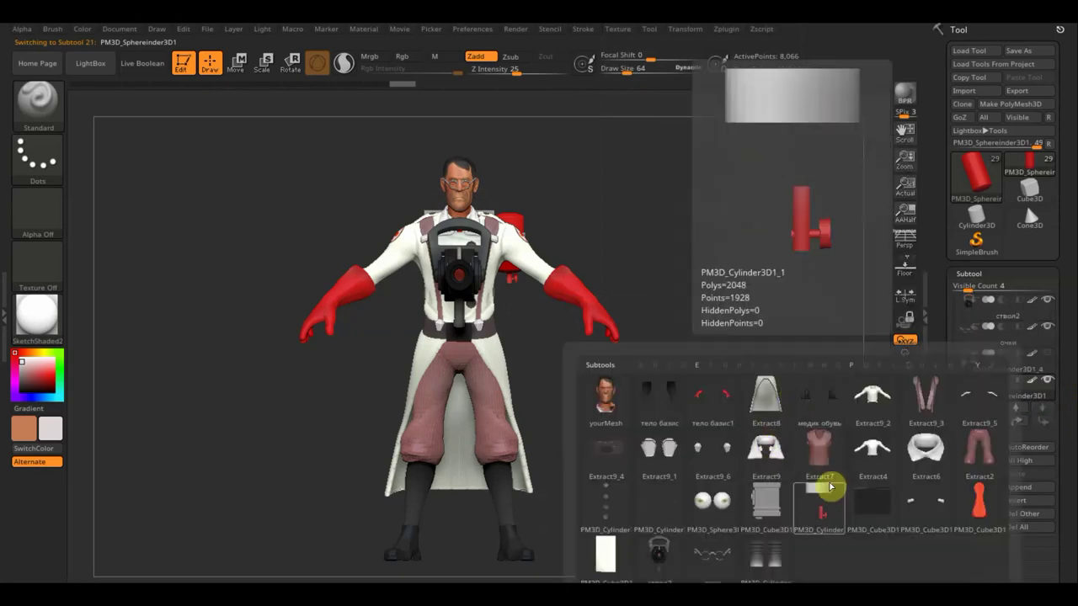
pyautogui.click(821, 506)
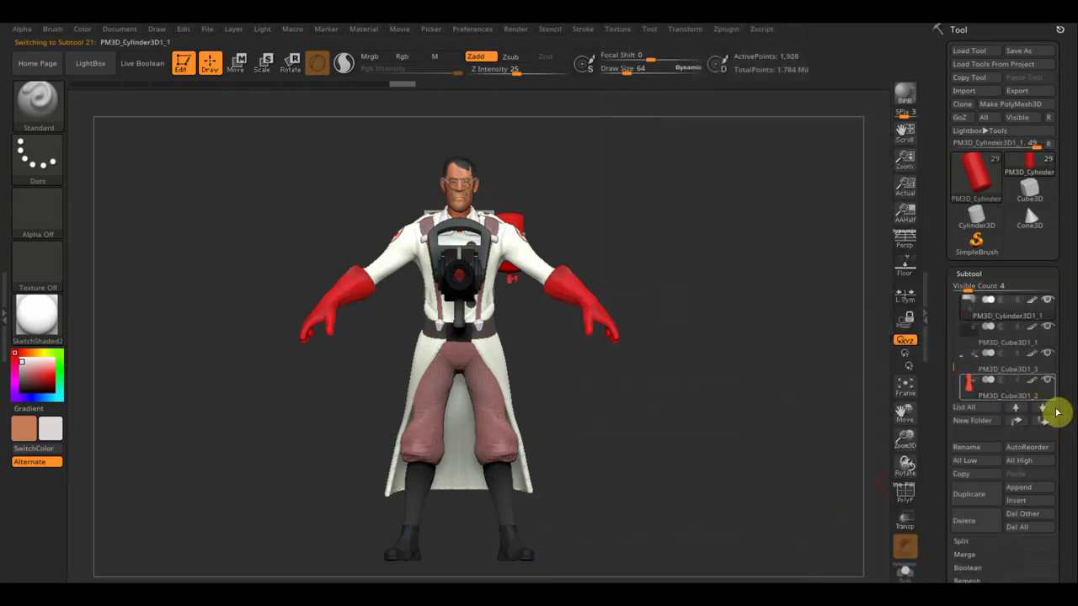
pyautogui.click(1043, 422)
pyautogui.click(1043, 422)
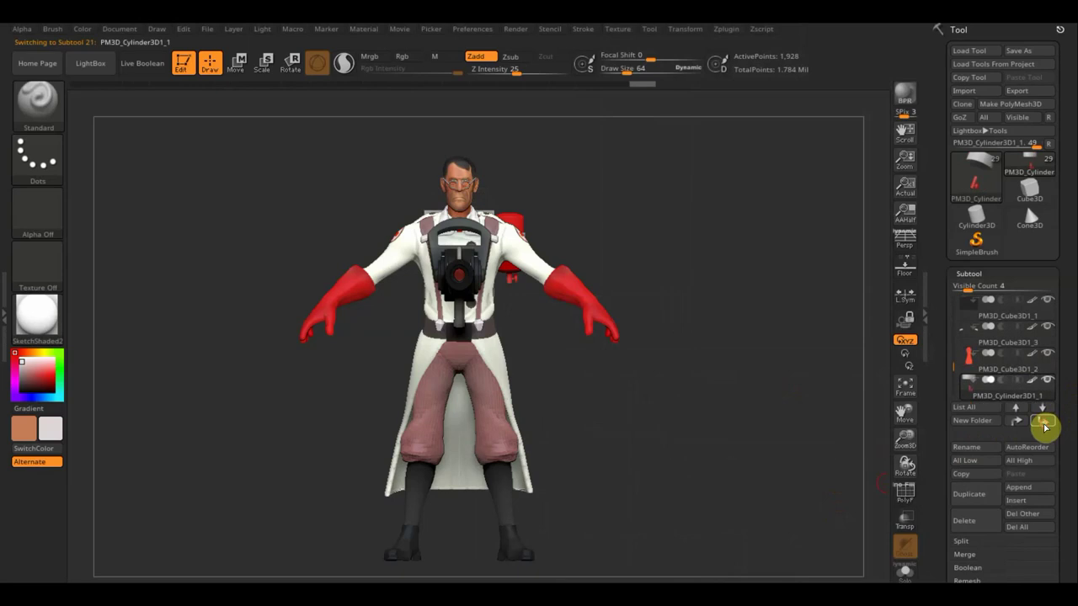
pyautogui.click(1044, 422)
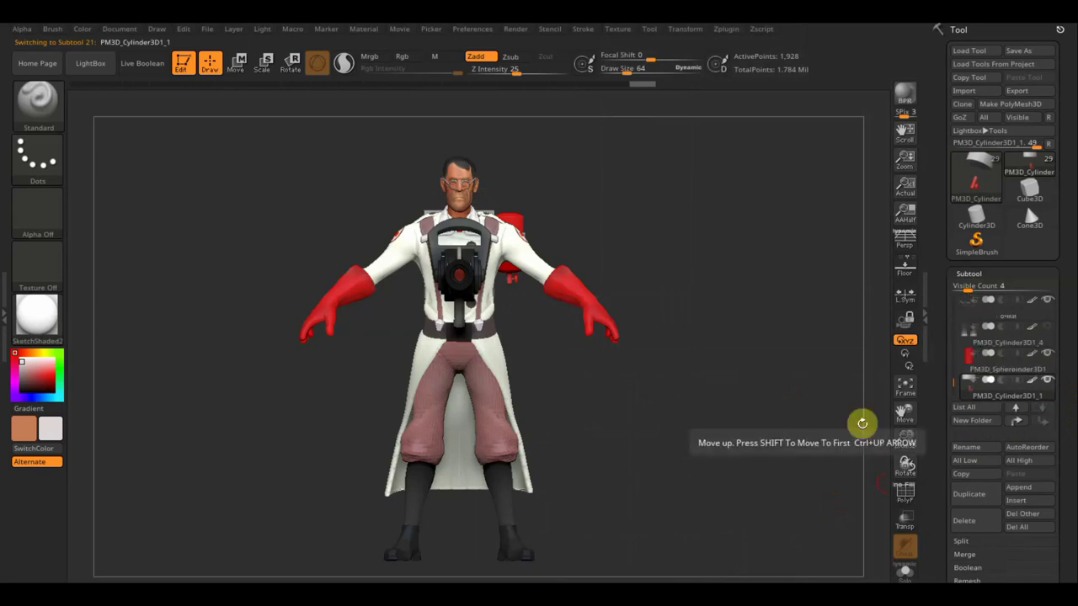
pyautogui.press('n')
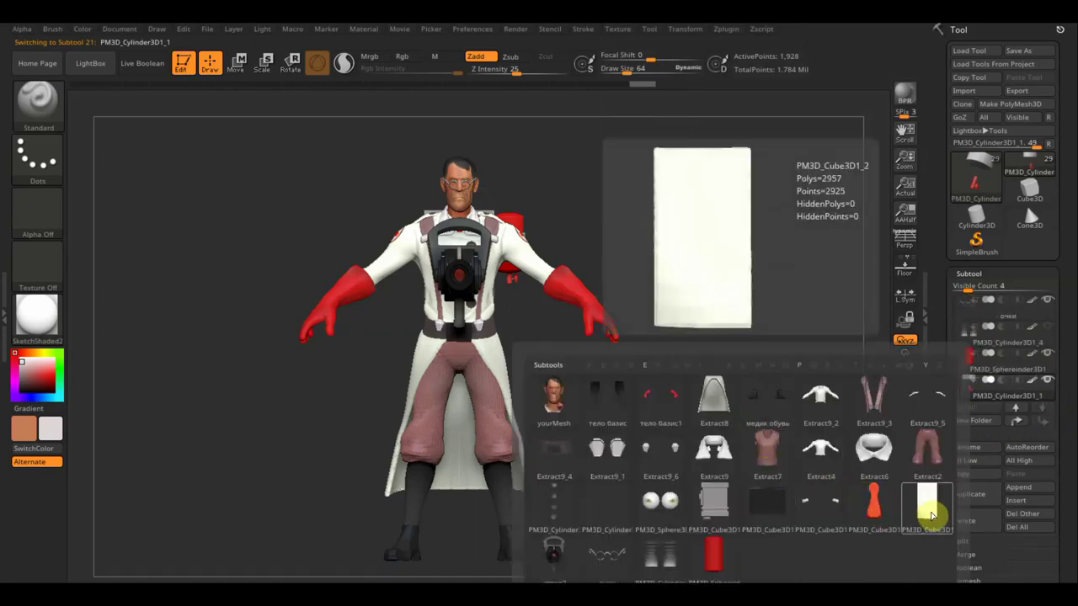
# Pick PM3D_Cube3D1, then move PM3D_Cube3D1_1 above it.
pyautogui.click(723, 507)
pyautogui.moveTo(1007, 346)
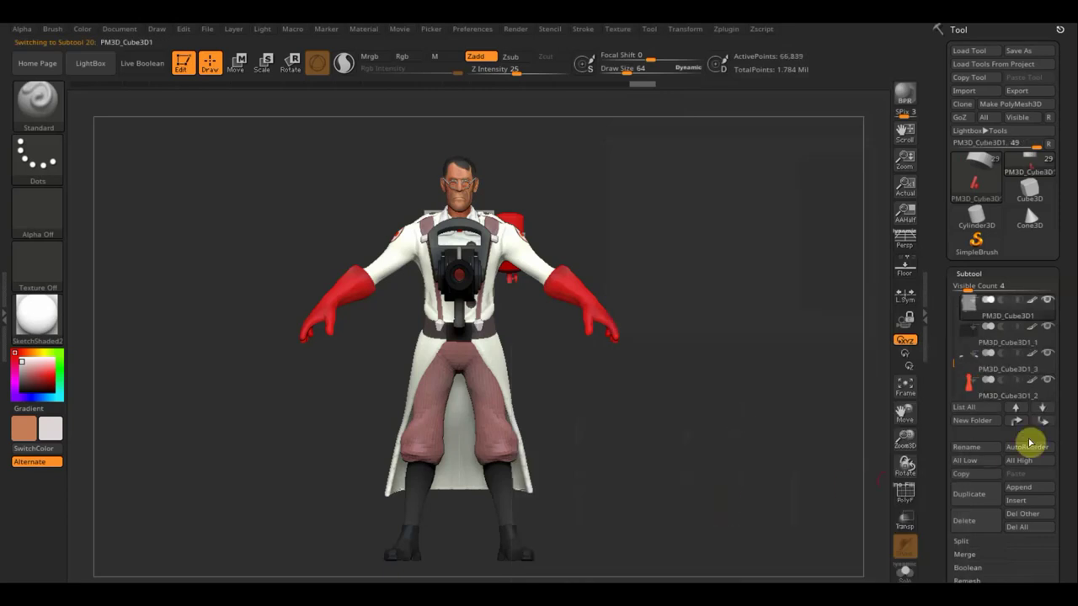
pyautogui.click(973, 345)
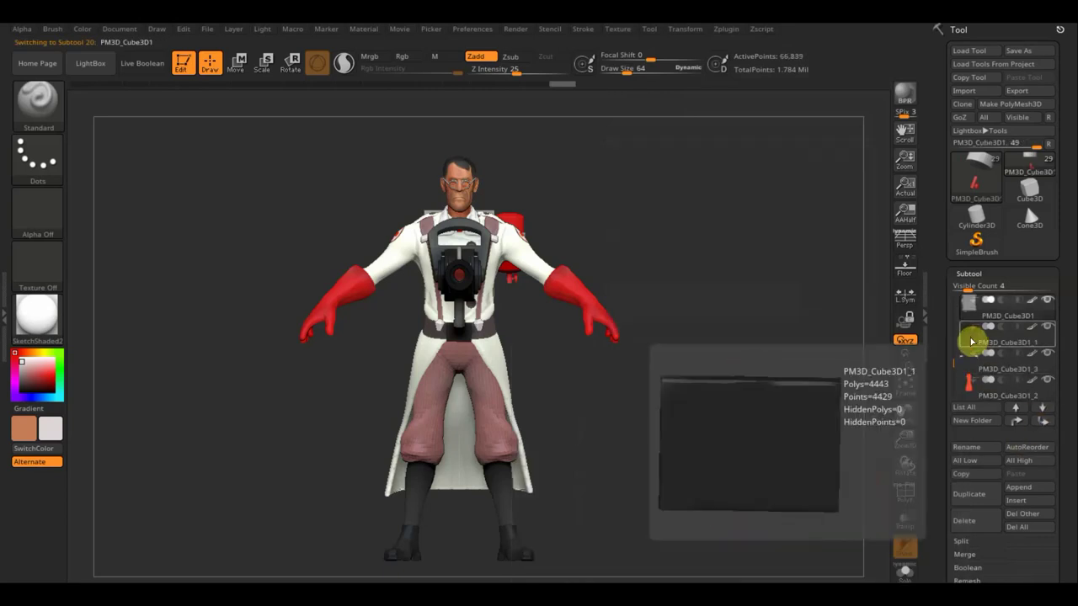
pyautogui.click(1017, 421)
pyautogui.moveTo(970, 338)
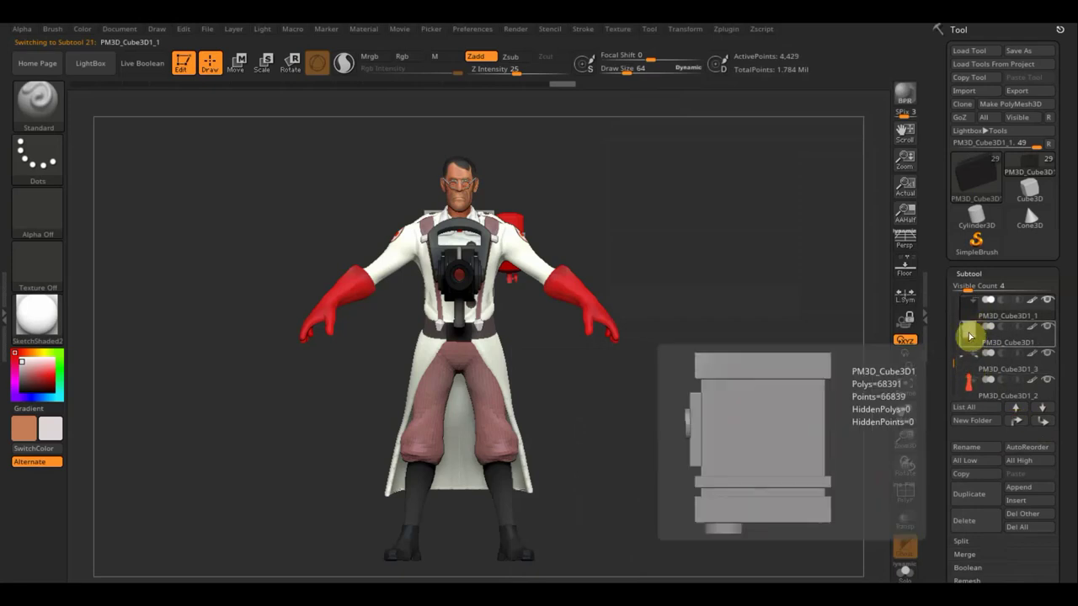
# Move PM3D_Cube3D1 to the bottom beneath PM3D_Cylinder3D1_1, then select PM3D_Cylinder3D1_4.
pyautogui.click(970, 345)
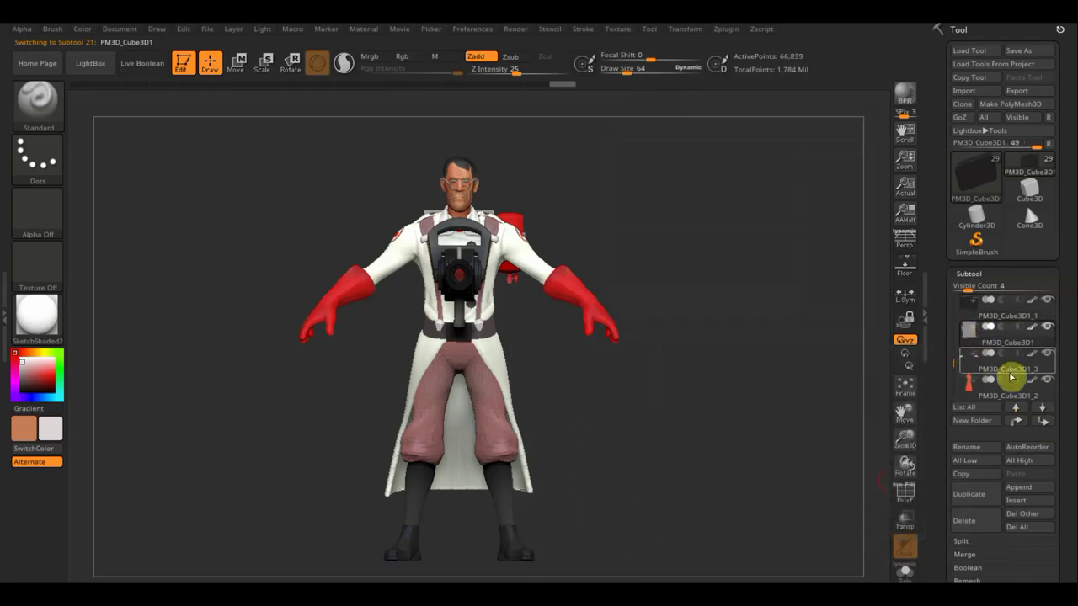
pyautogui.click(1046, 423)
pyautogui.click(1046, 423)
pyautogui.click(1046, 424)
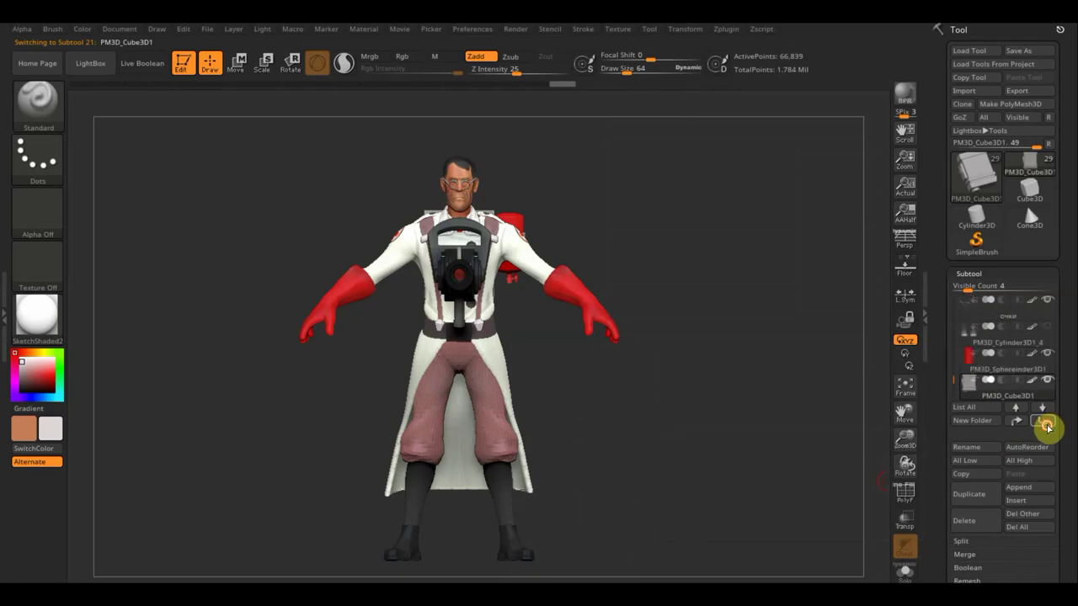
pyautogui.click(1046, 425)
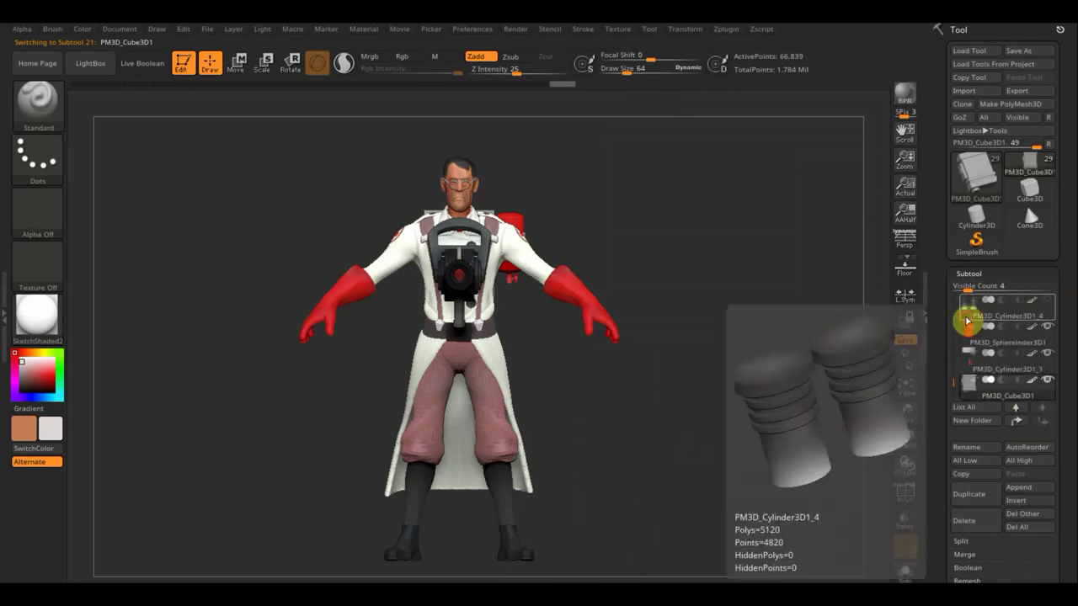
pyautogui.click(970, 323)
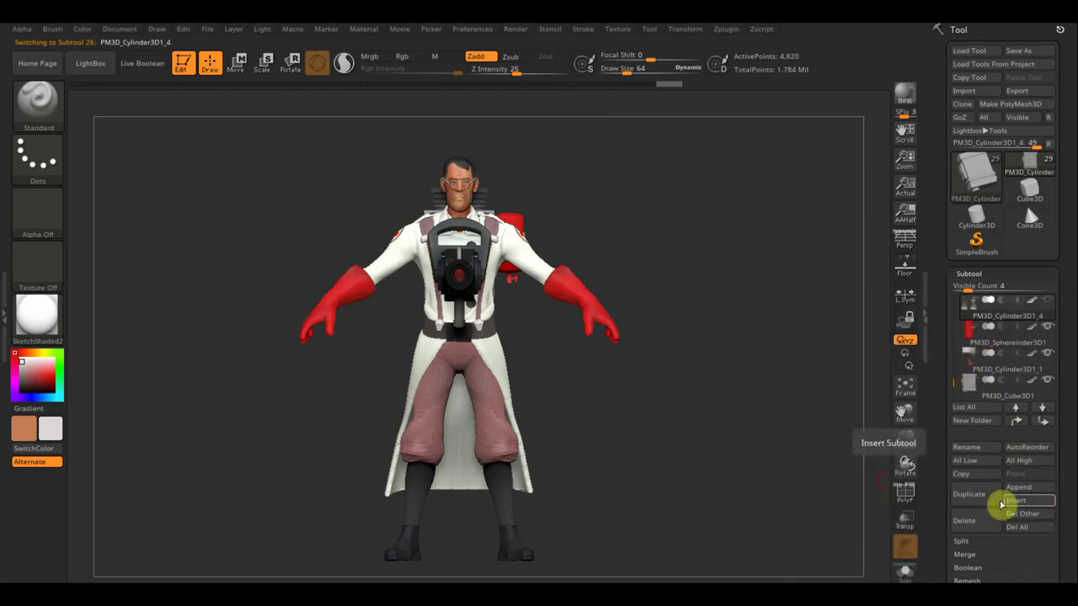
pyautogui.moveTo(1074, 524); pyautogui.dragTo(1066, 487)
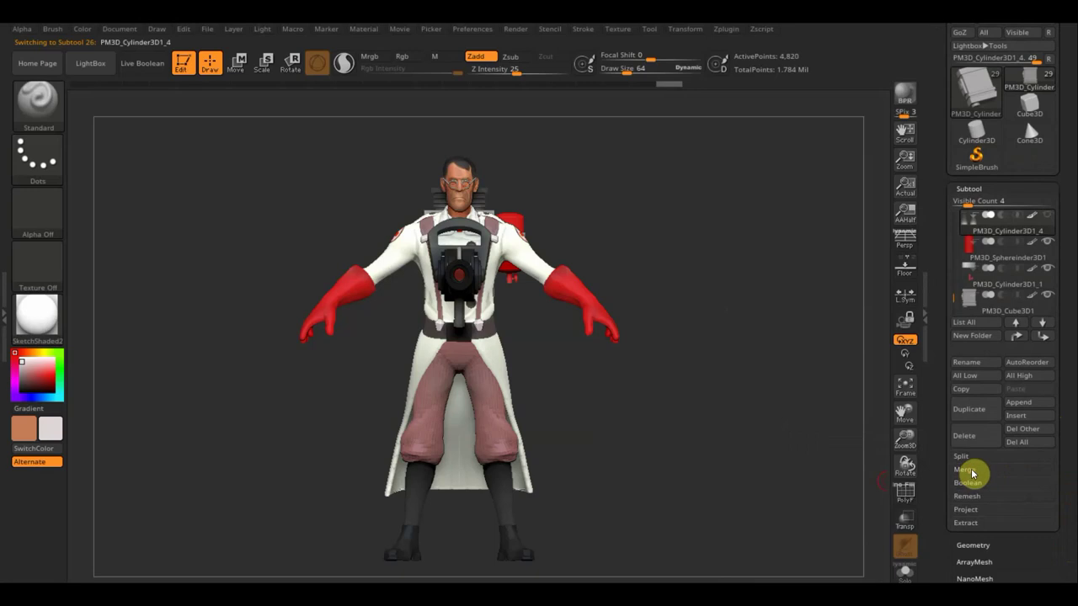
# MergeDown the sphere, PM3D_Cylinder3D1_1 and cube into PM3D_Cylinder3D1_4, confirming each merge (81,653 points).
pyautogui.click(966, 469)
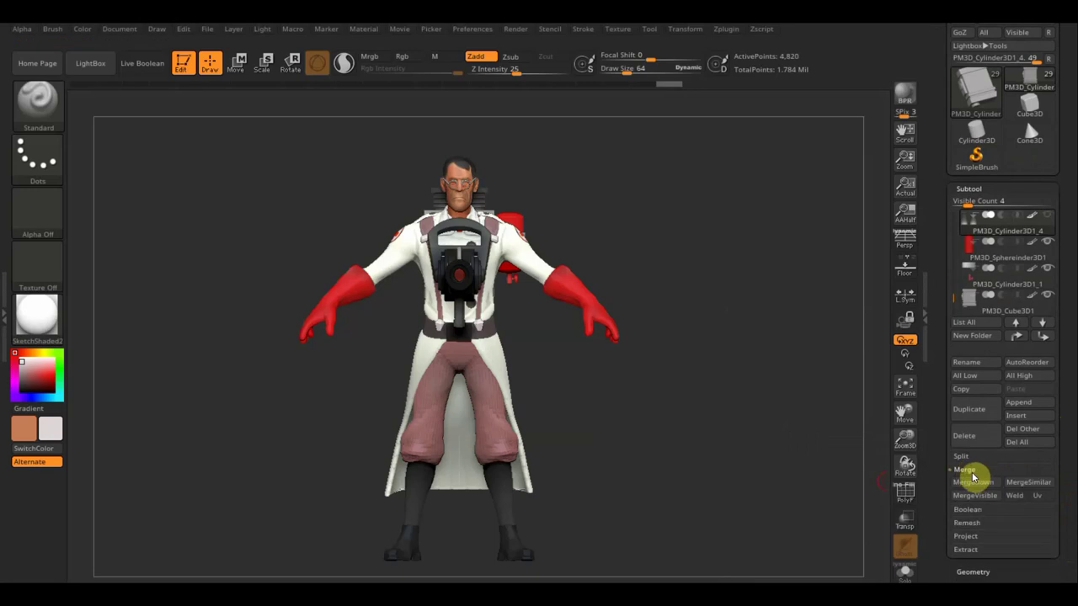
pyautogui.click(972, 480)
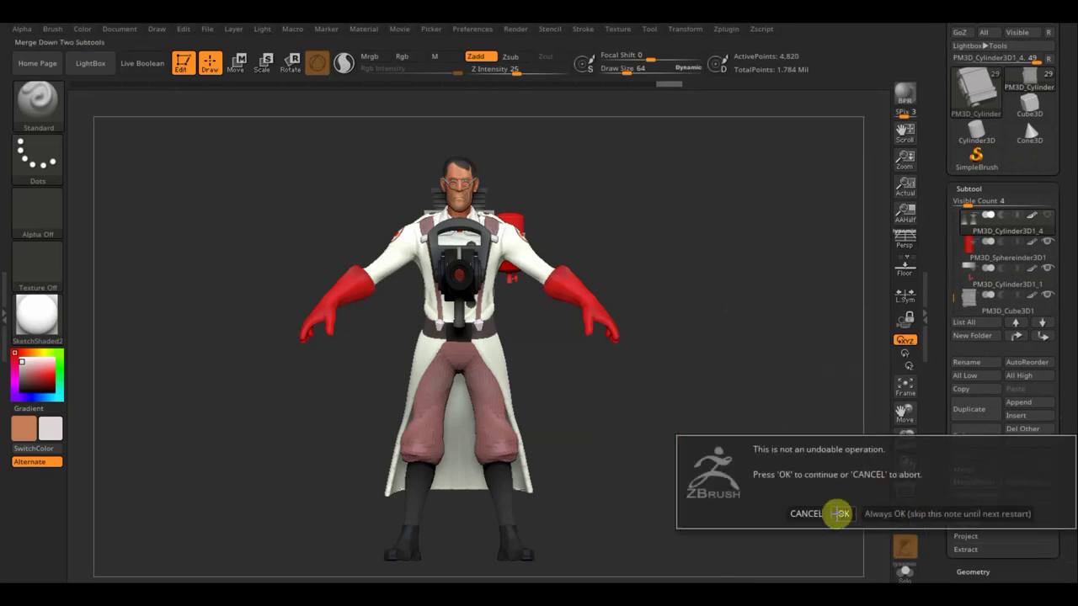
pyautogui.click(840, 514)
pyautogui.click(970, 486)
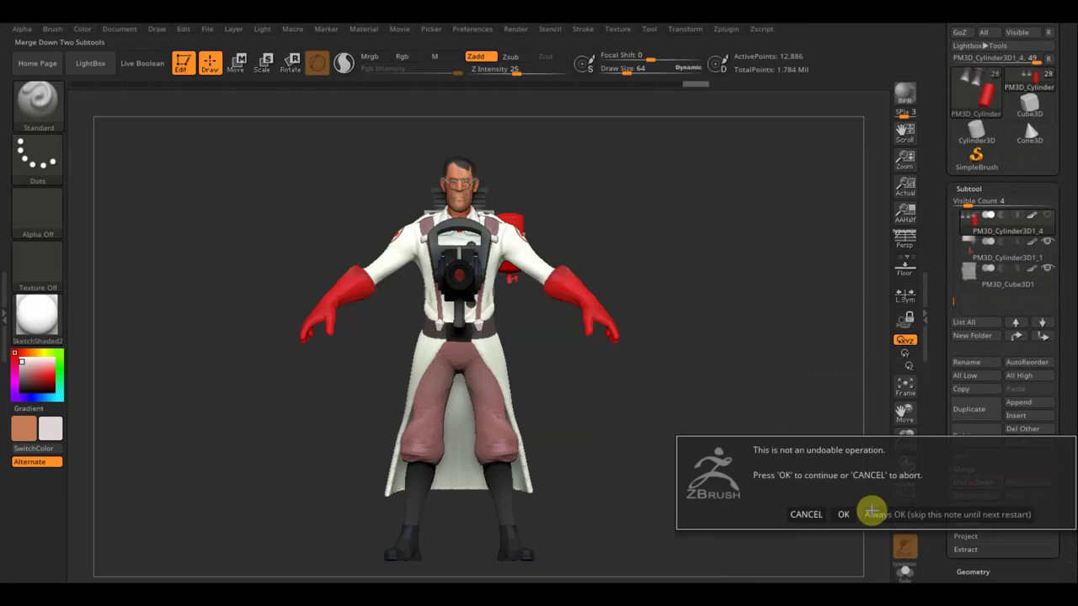
pyautogui.click(843, 513)
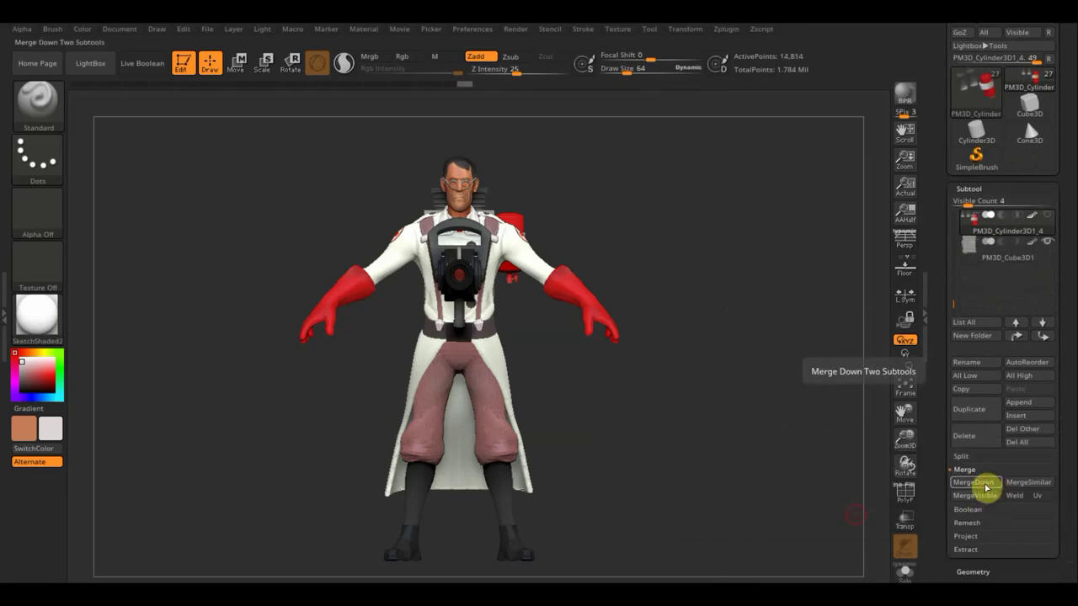
pyautogui.click(987, 487)
pyautogui.click(846, 514)
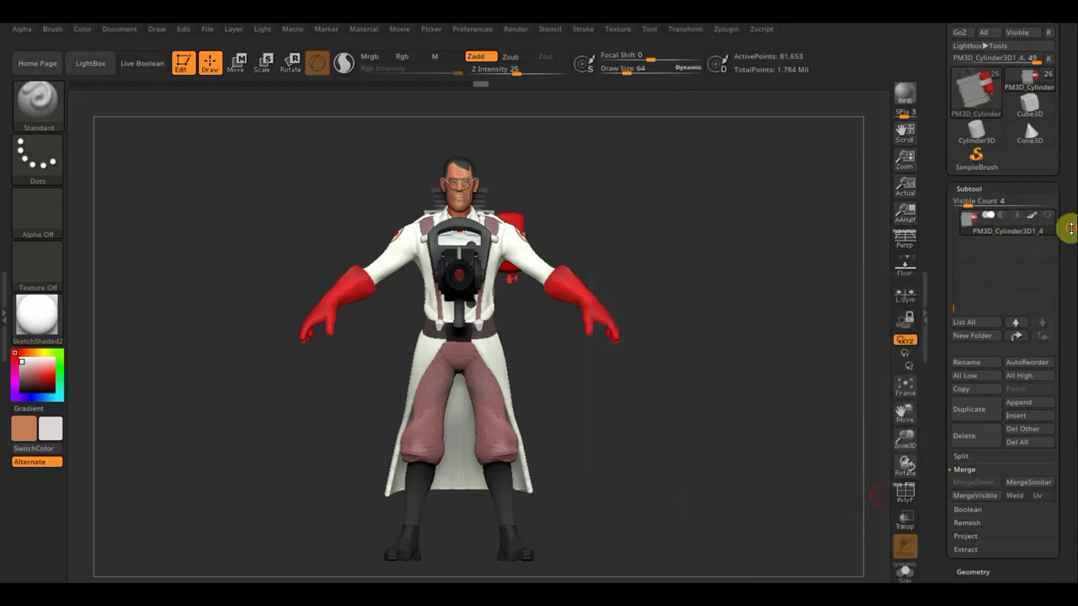
# Step up the subtool list and pick the Extract8 apron from the thumbnail overview.
pyautogui.scroll(2, 1059, 261)
pyautogui.click(1017, 372)
pyautogui.click(1017, 372)
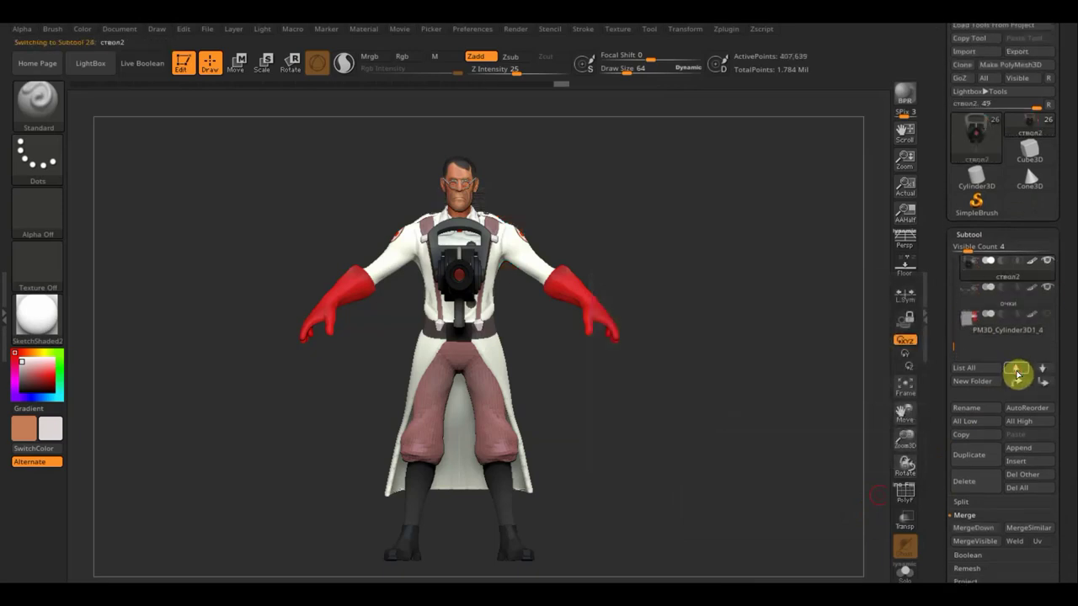
pyautogui.click(1017, 373)
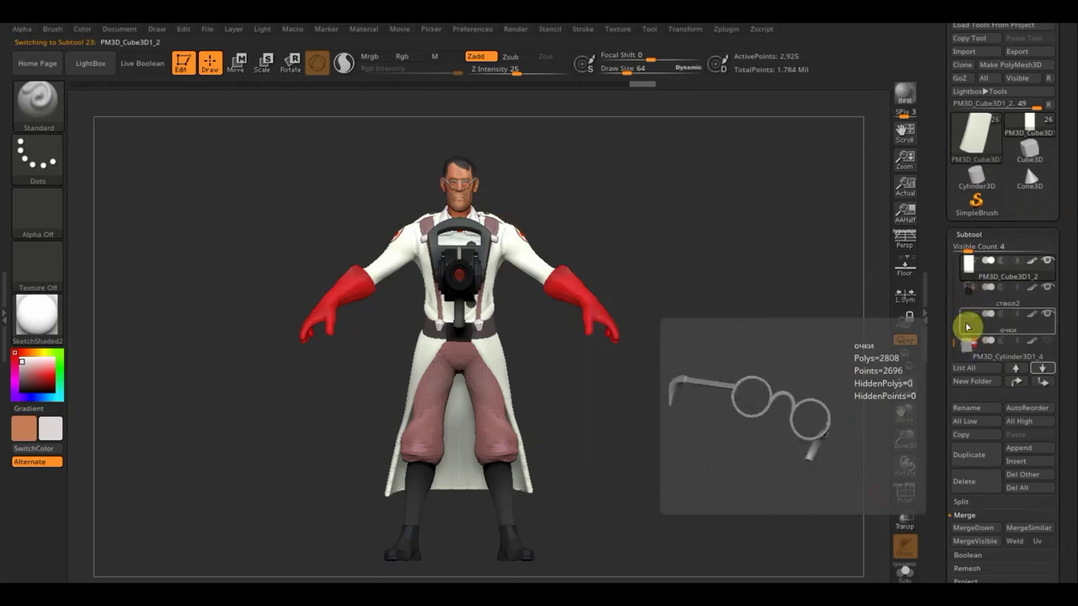
pyautogui.press('n')
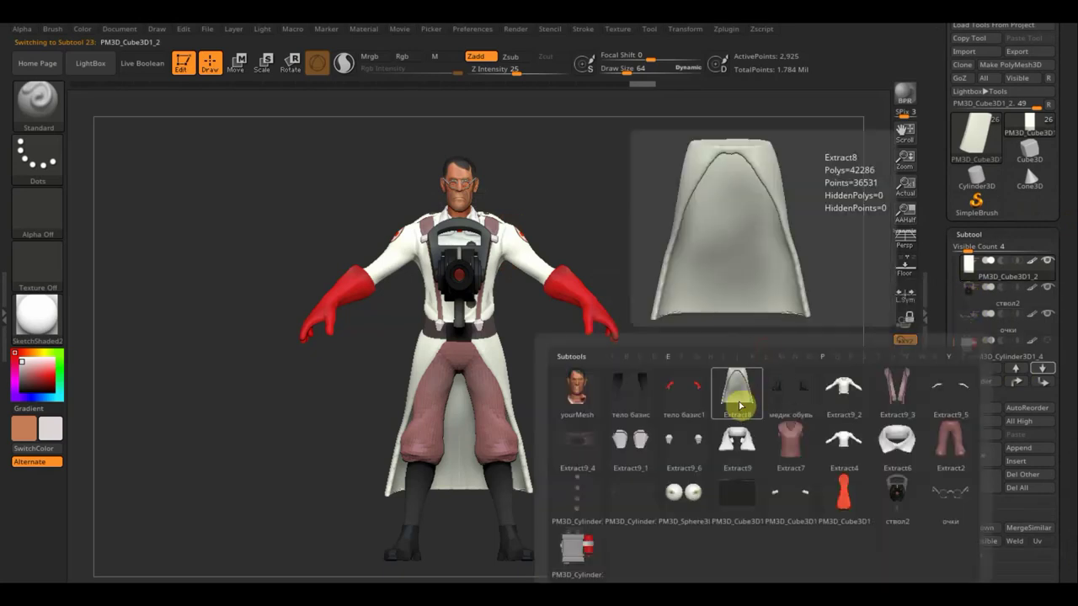
pyautogui.click(735, 398)
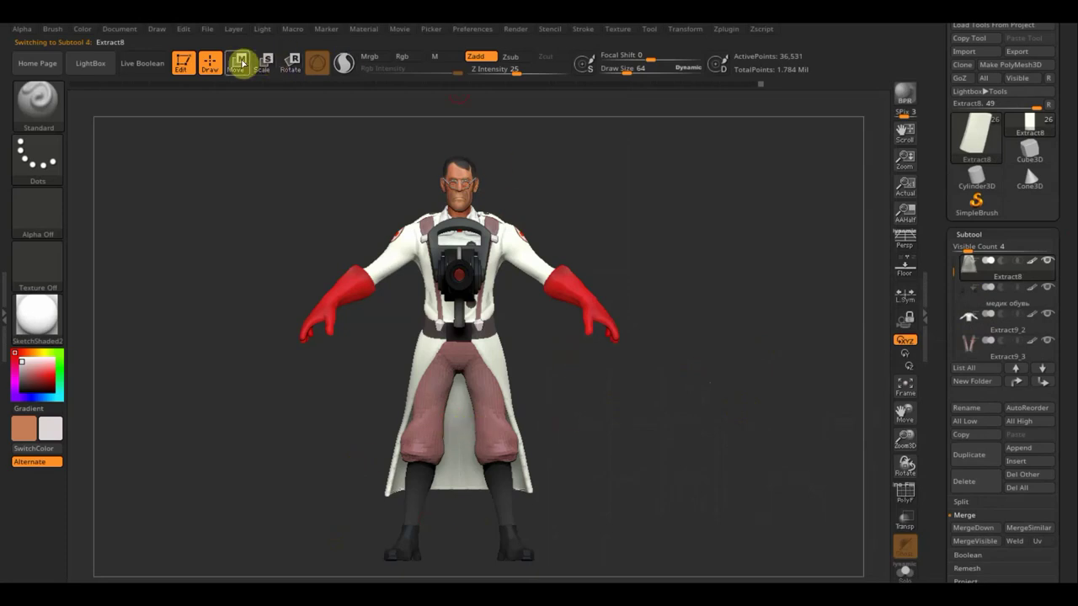
# Move Extract8 to the character's right, send it below PM3D_Cylinder3D1_4, then reselect the backpack.
pyautogui.click(238, 66)
pyautogui.moveTo(378, 359)
pyautogui.mouseDown()
pyautogui.moveTo(503, 365)
pyautogui.moveTo(603, 397)
pyautogui.mouseUp()
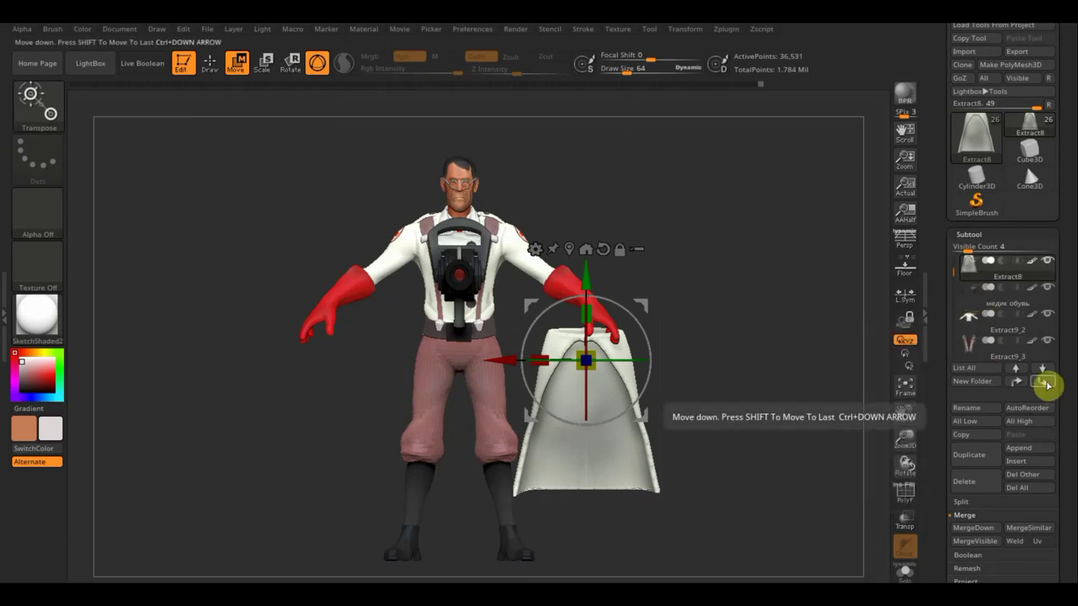
pyautogui.keyDown('shift'); pyautogui.click(1044, 383); pyautogui.keyUp('shift')
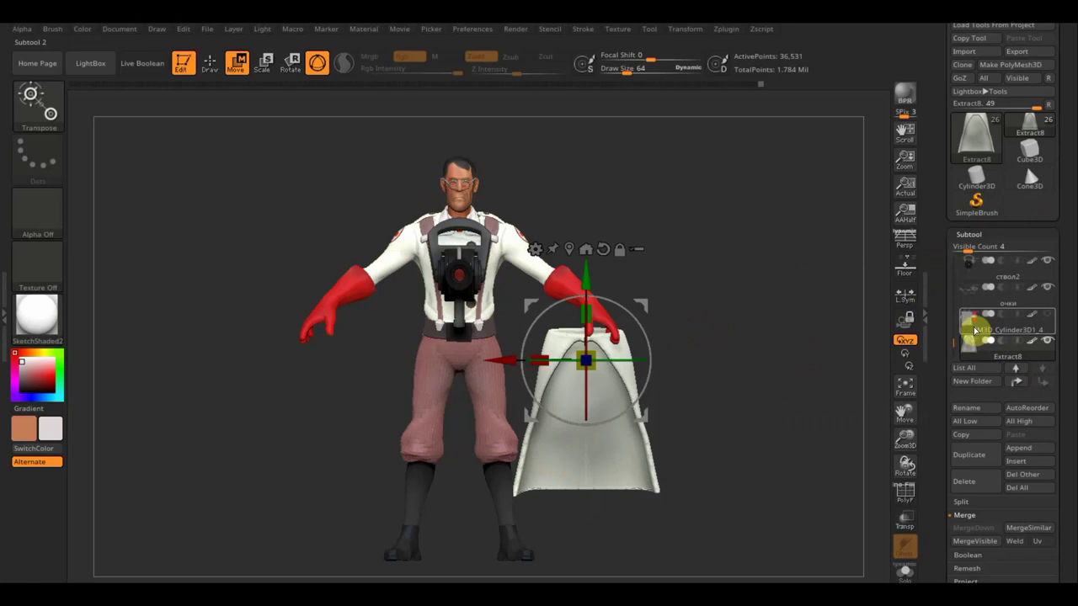
pyautogui.moveTo(969, 341)
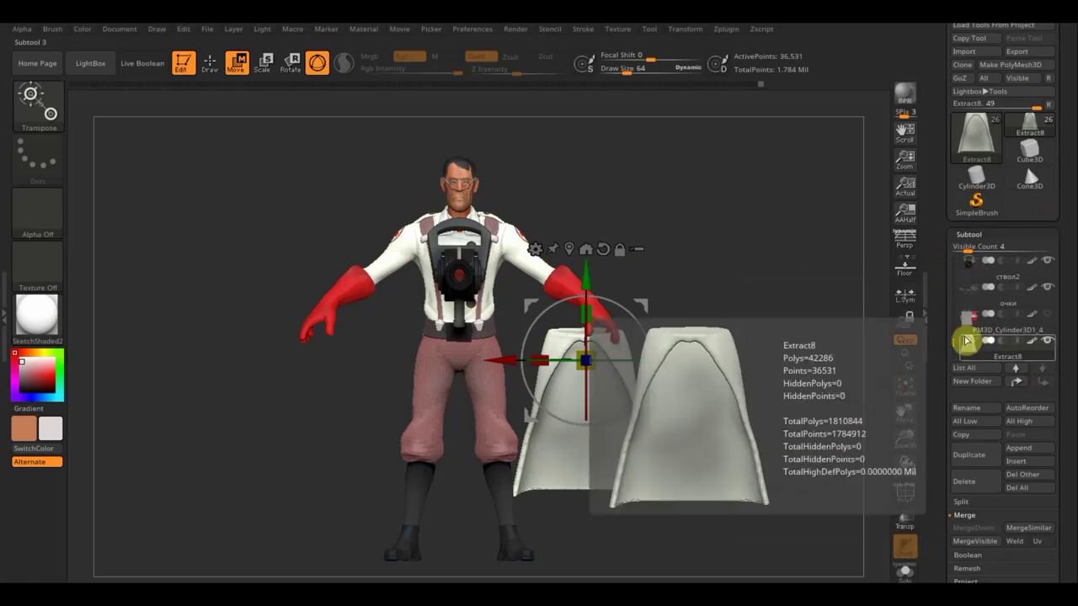
pyautogui.click(971, 334)
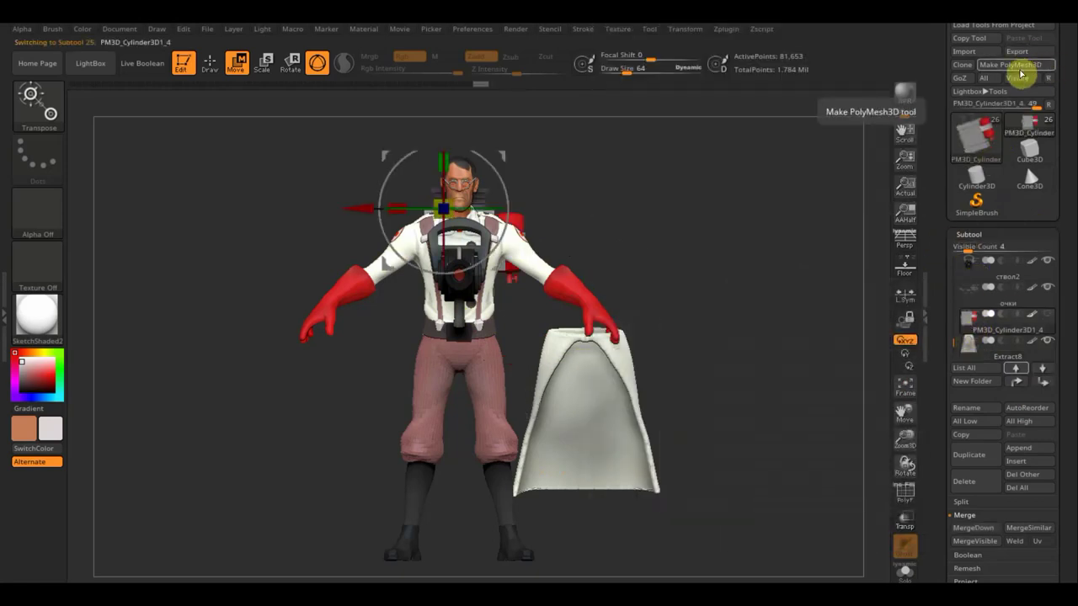
# Make the merged backpack a standalone PolyMesh3D tool with polypaint shown, and inspect its polygroups.
pyautogui.click(1023, 67)
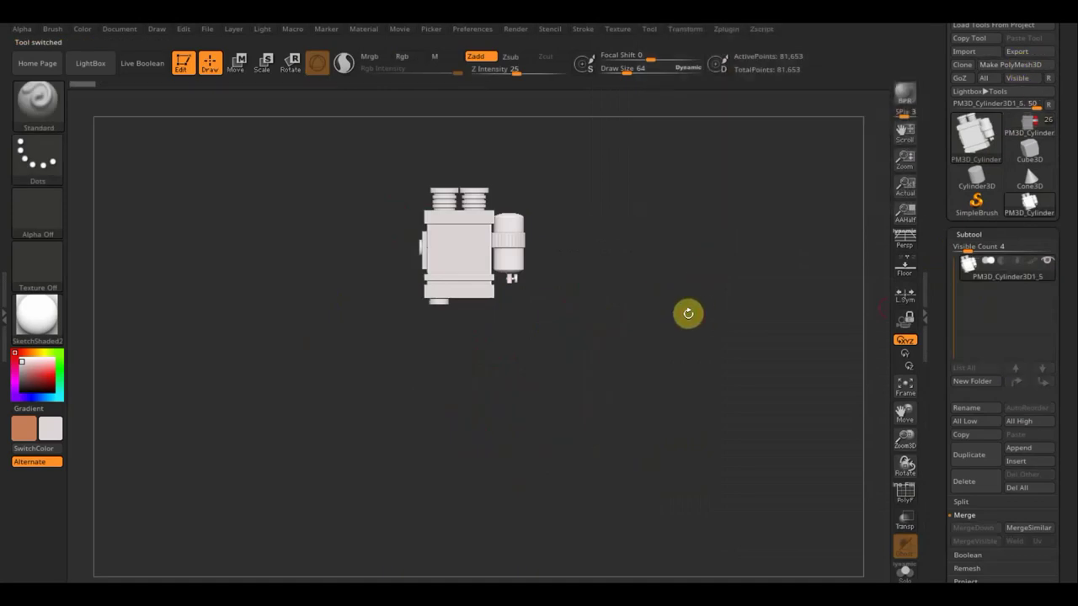
pyautogui.click(1032, 261)
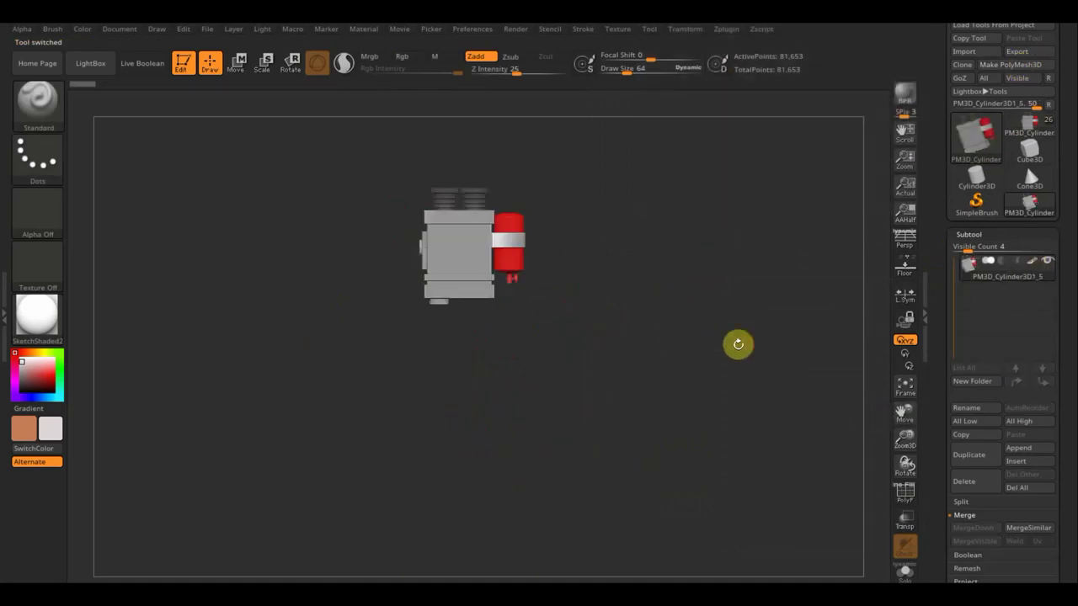
pyautogui.keyDown('ctrl'); pyautogui.moveTo(737, 344); pyautogui.dragTo(762, 435, button='right'); pyautogui.keyUp('ctrl')
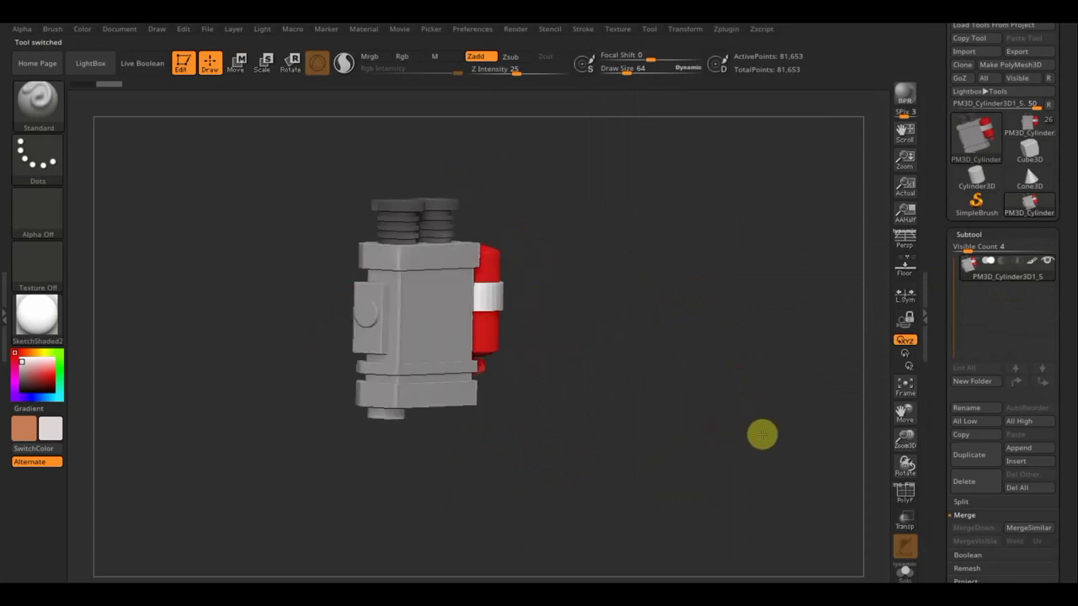
pyautogui.moveTo(762, 434); pyautogui.dragTo(904, 485)
pyautogui.click(904, 497)
pyautogui.moveTo(739, 438)
pyautogui.mouseDown()
pyautogui.moveTo(693, 435)
pyautogui.moveTo(707, 412)
pyautogui.moveTo(715, 436)
pyautogui.mouseUp()
# Hide the polygroup wireframe and duplicate the backpack subtool, adding PM3D_Cylinder3D1_6.
pyautogui.click(905, 496)
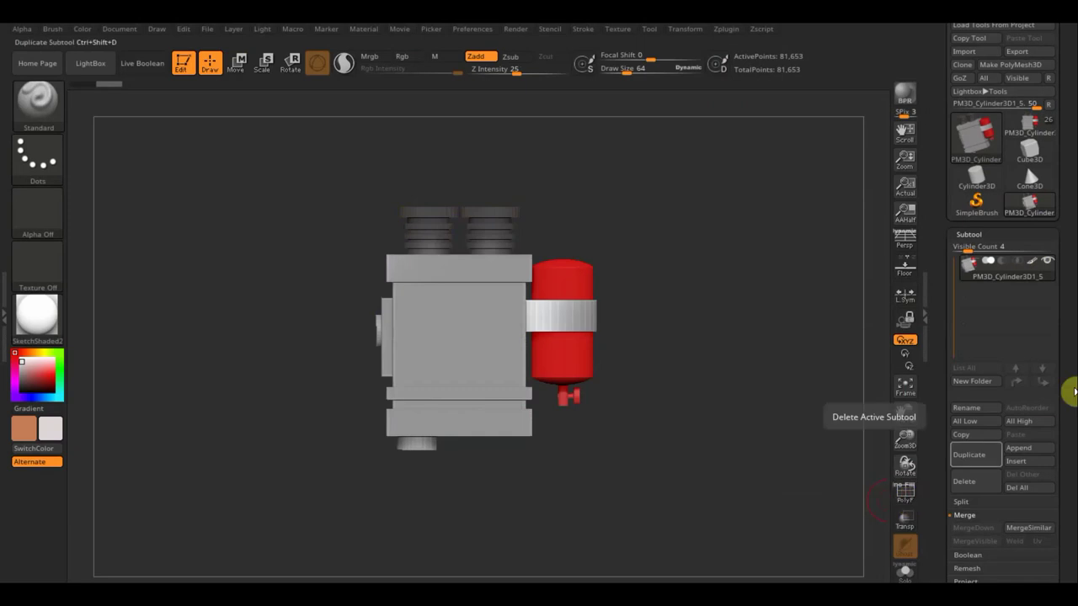
pyautogui.click(976, 459)
pyautogui.click(977, 282)
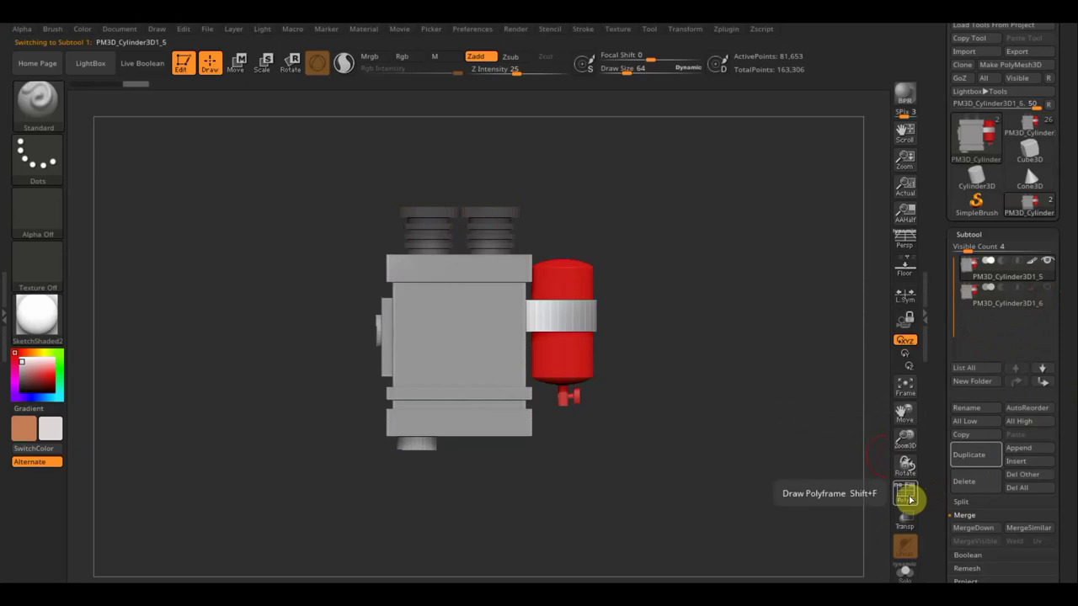
# Show the polygroup wireframe and set the Geometry DynaMesh resolution to 344.
pyautogui.click(905, 494)
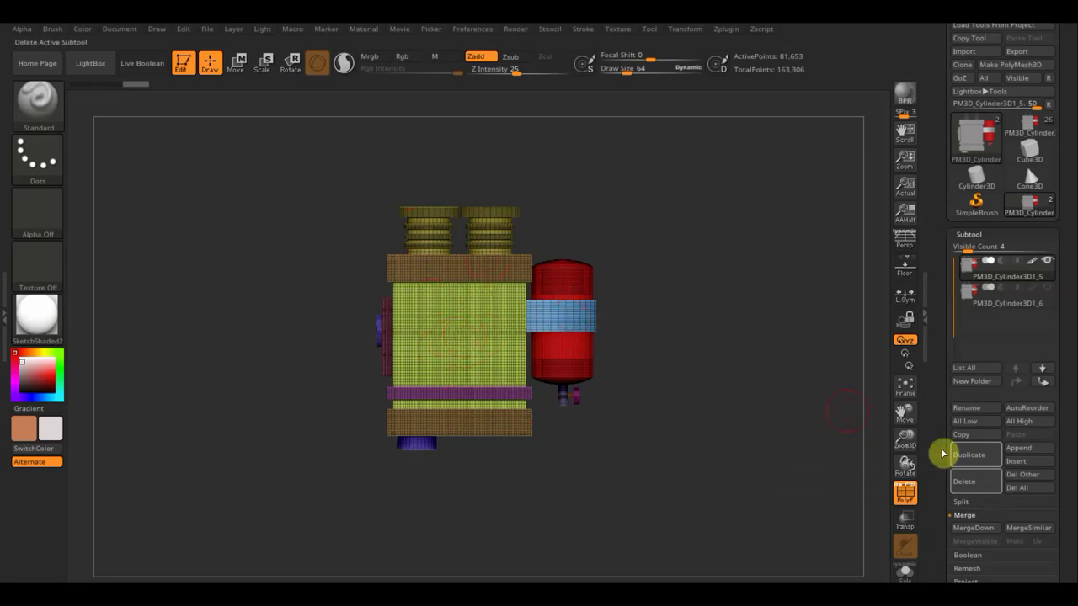
pyautogui.moveTo(1072, 510); pyautogui.dragTo(1070, 413)
pyautogui.click(974, 496)
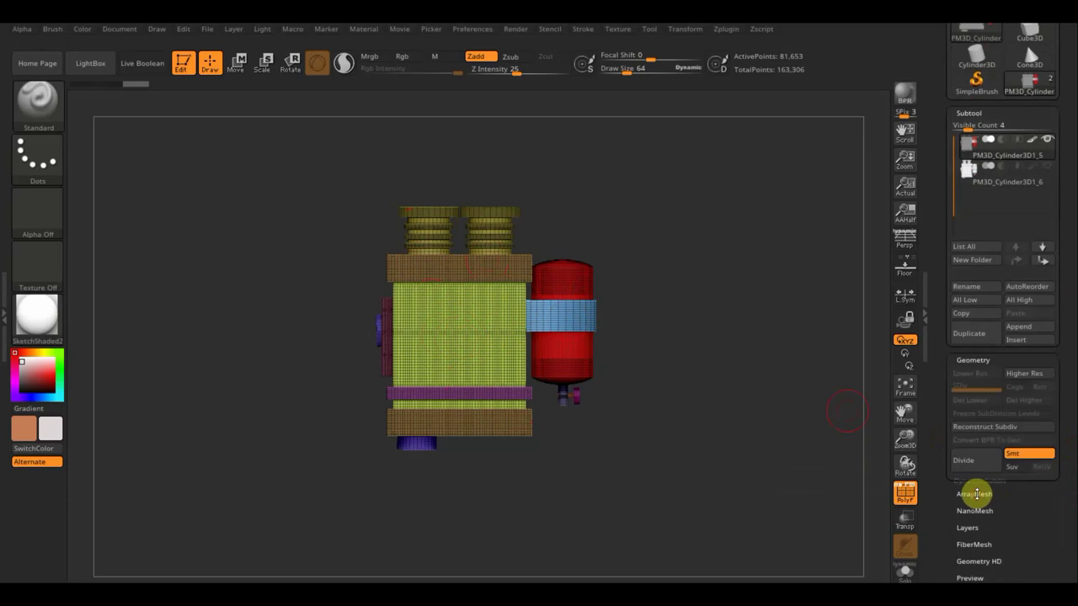
pyautogui.click(971, 318)
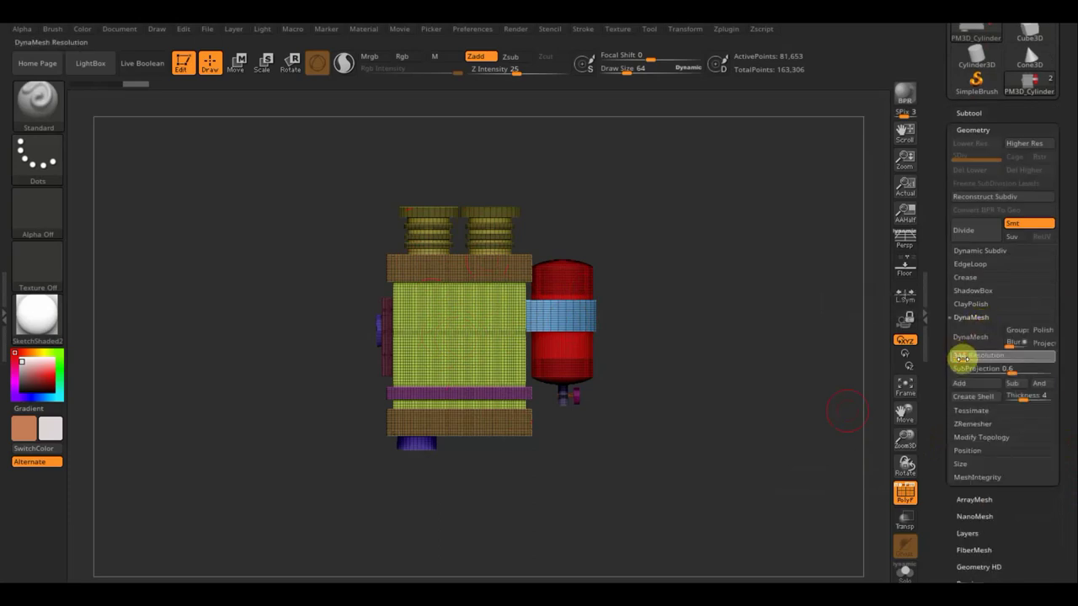
pyautogui.press('Return')
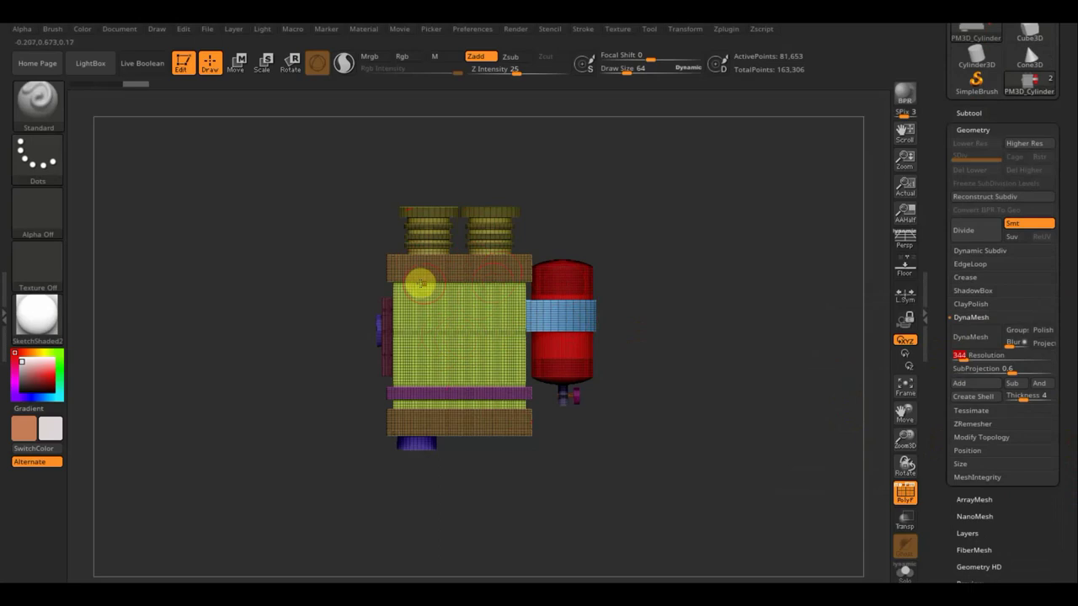
# Crease all the backpack's hard edges and DynaMesh it, reaching 157,994 points.
pyautogui.click(967, 278)
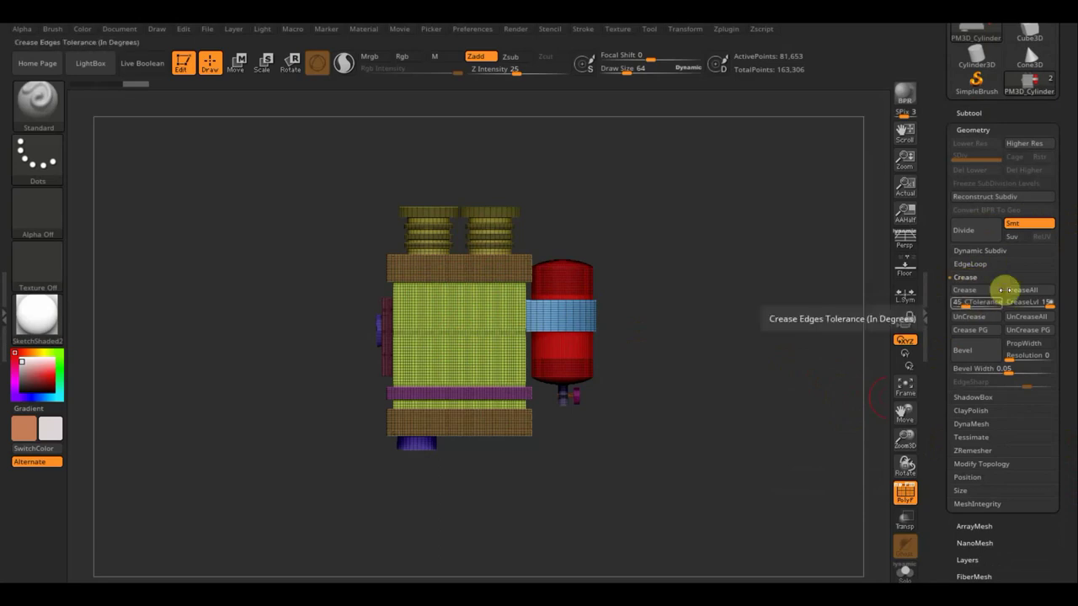
pyautogui.click(1041, 296)
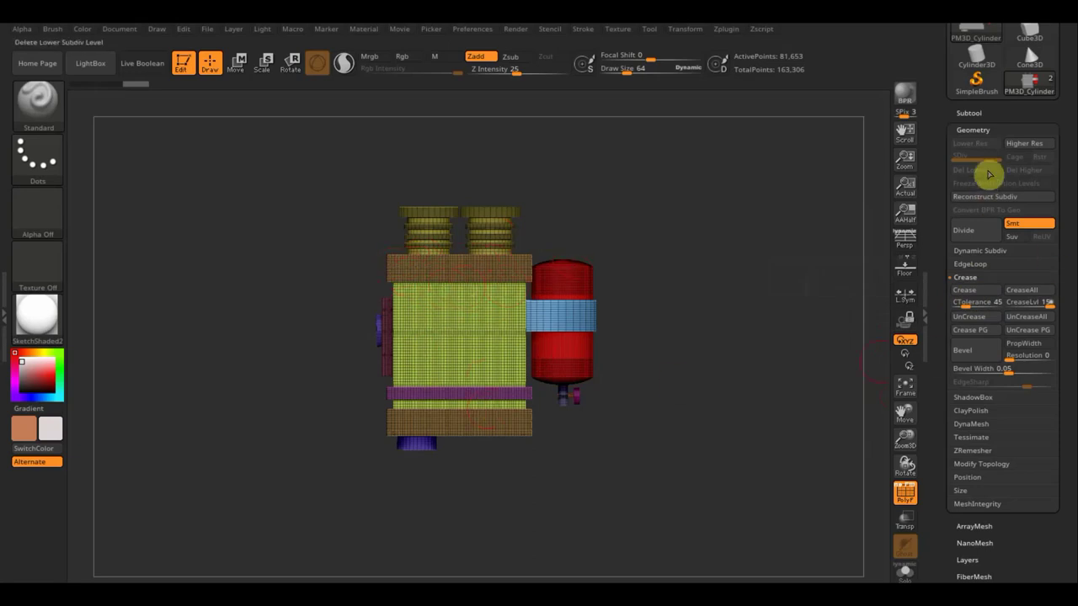
pyautogui.click(973, 424)
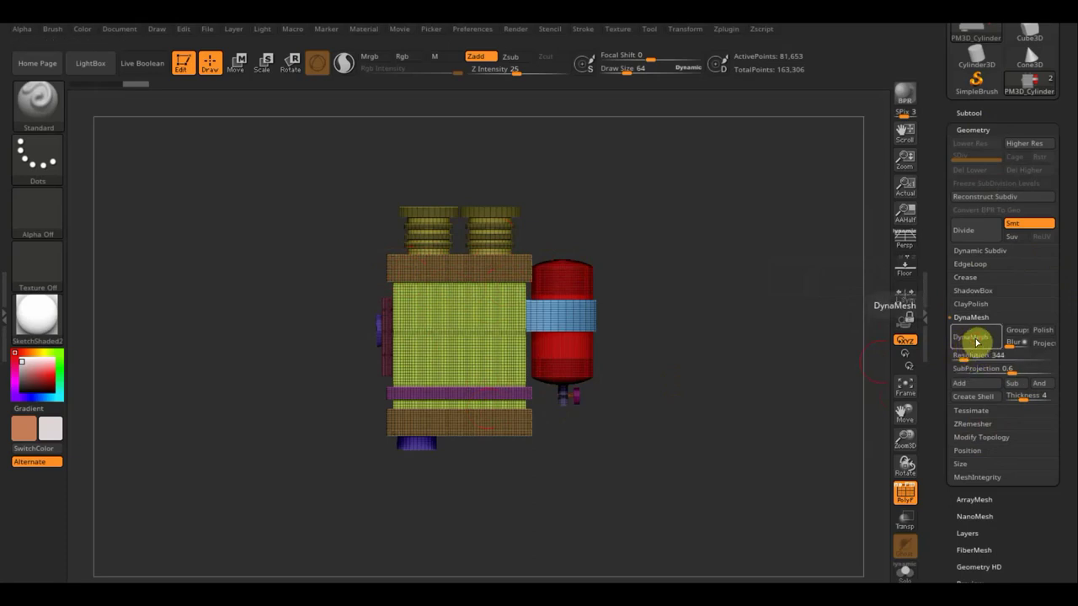
pyautogui.click(977, 341)
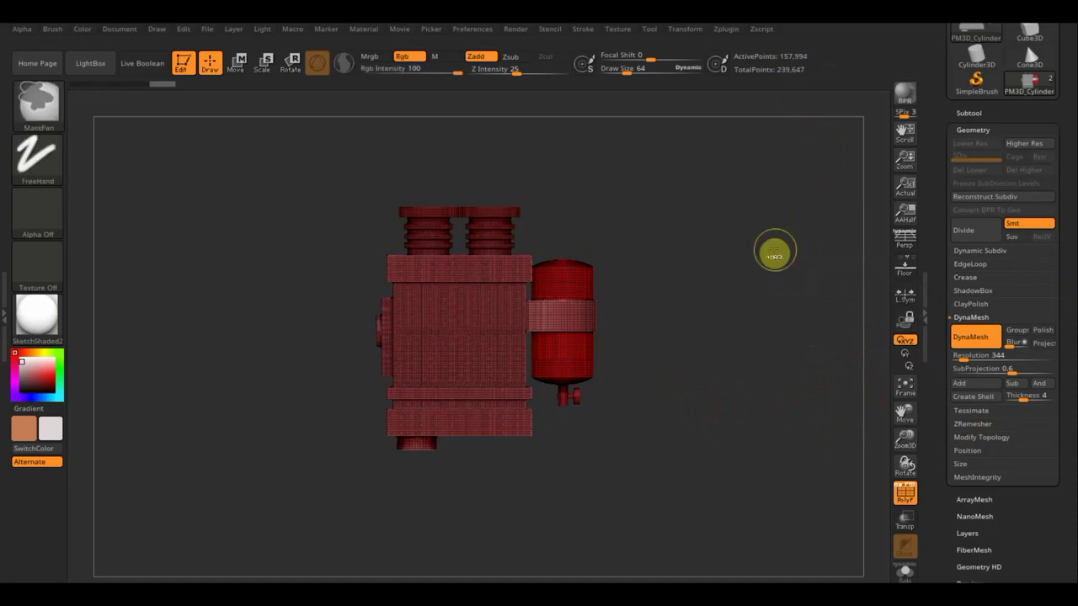
# Undo the 344 remesh, DynaMesh at resolution 128, and rotate with PolyF to check it.
pyautogui.hotkey('ctrl', 'z')
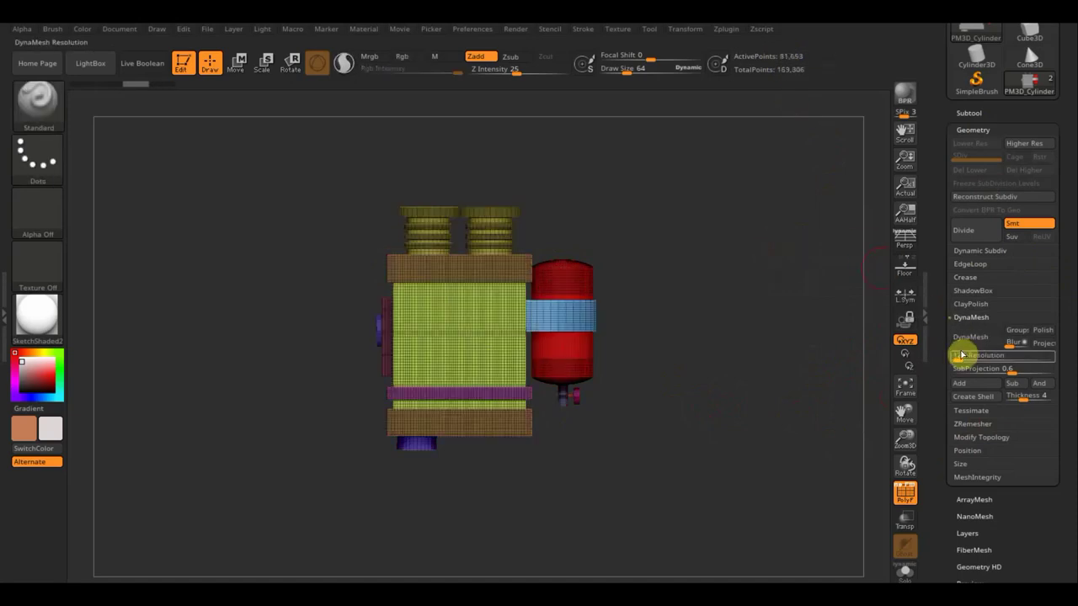
pyautogui.write('128')
pyautogui.click(971, 337)
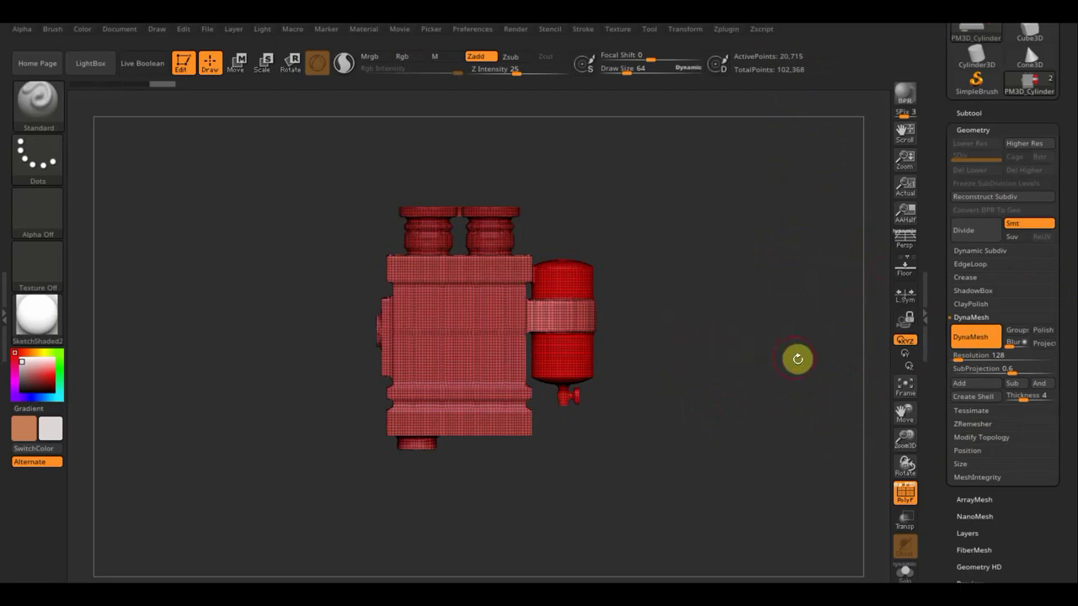
pyautogui.click(904, 493)
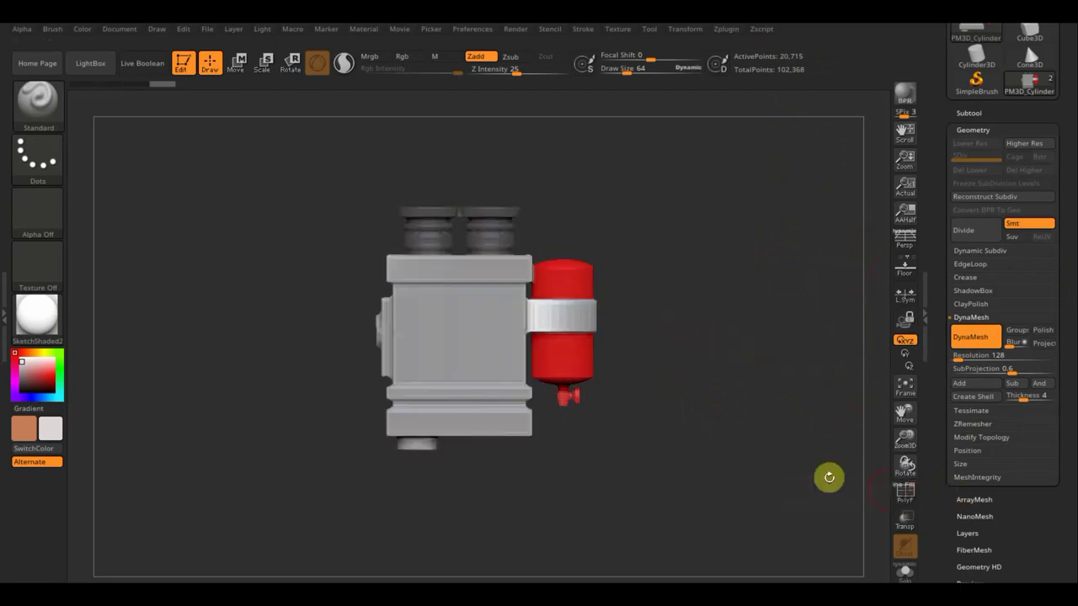
pyautogui.moveTo(729, 452)
pyautogui.mouseDown()
pyautogui.moveTo(758, 456)
pyautogui.moveTo(690, 447)
pyautogui.moveTo(878, 449)
pyautogui.moveTo(939, 497)
pyautogui.mouseUp()
pyautogui.click(905, 493)
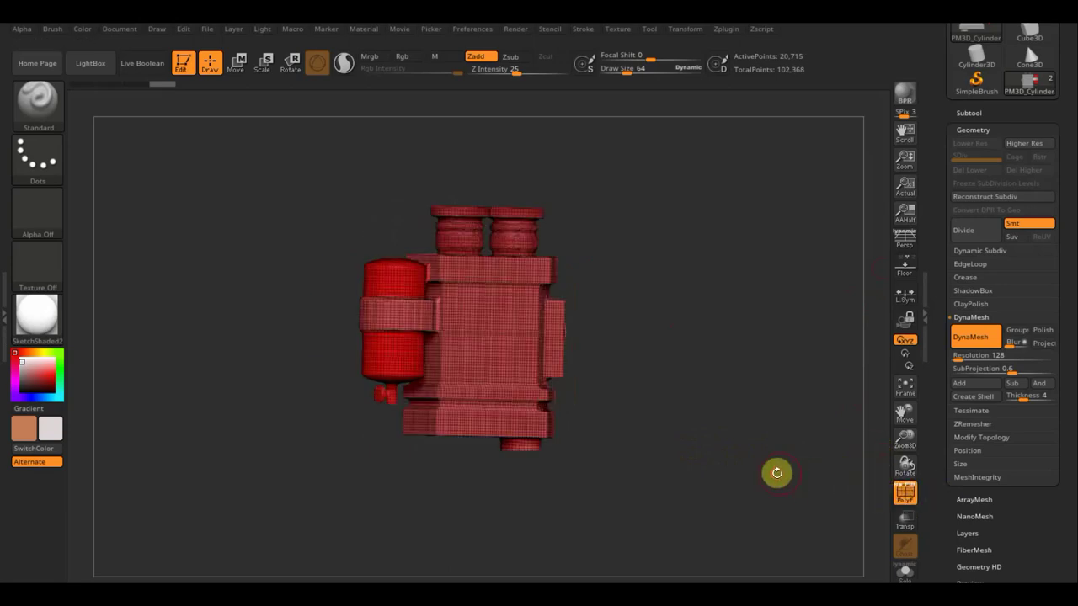
pyautogui.moveTo(775, 471); pyautogui.dragTo(767, 472)
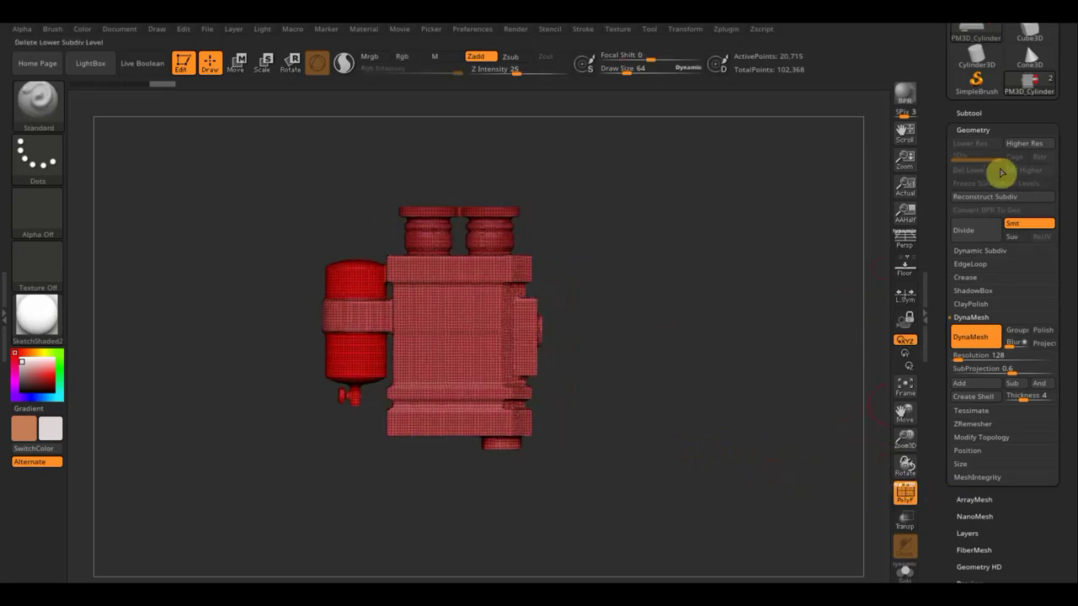
# Expand the subtool list, keep the original backpack copy hidden, and show the Project options.
pyautogui.click(968, 111)
pyautogui.moveTo(1007, 175)
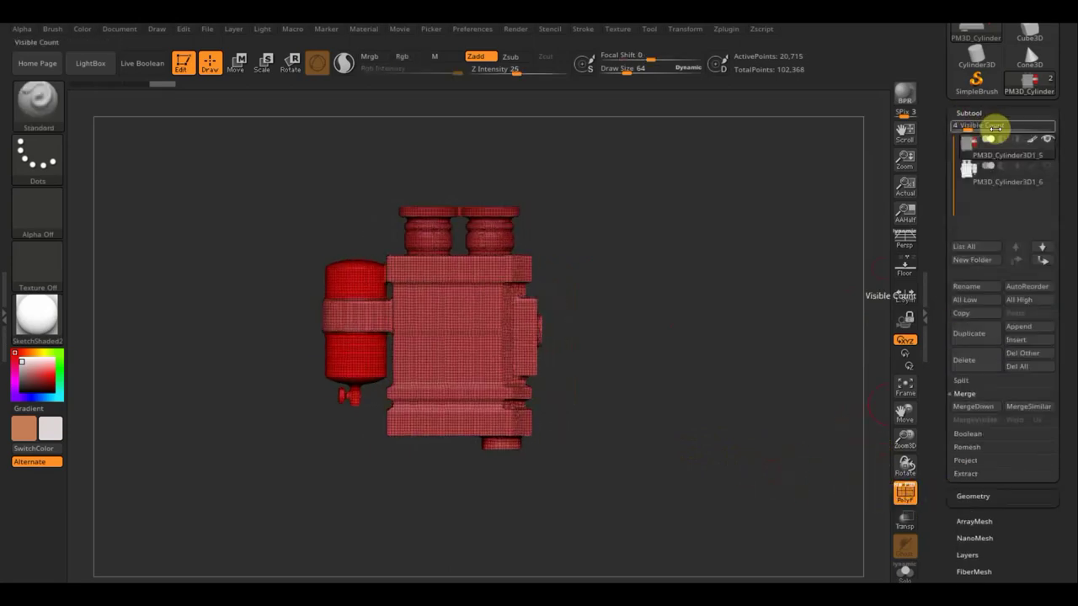
pyautogui.click(1052, 170)
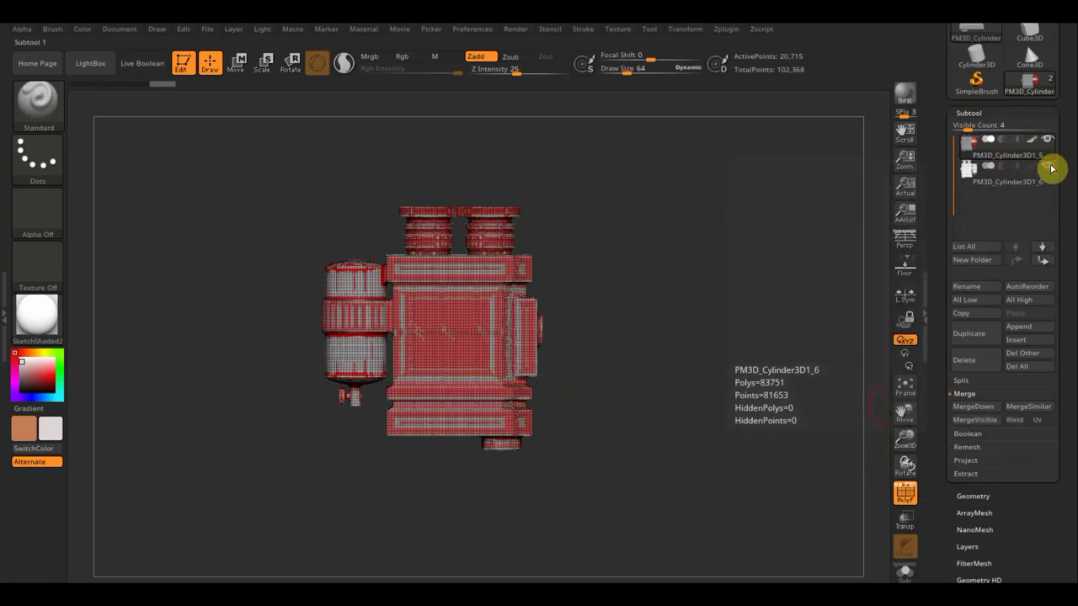
pyautogui.click(1039, 171)
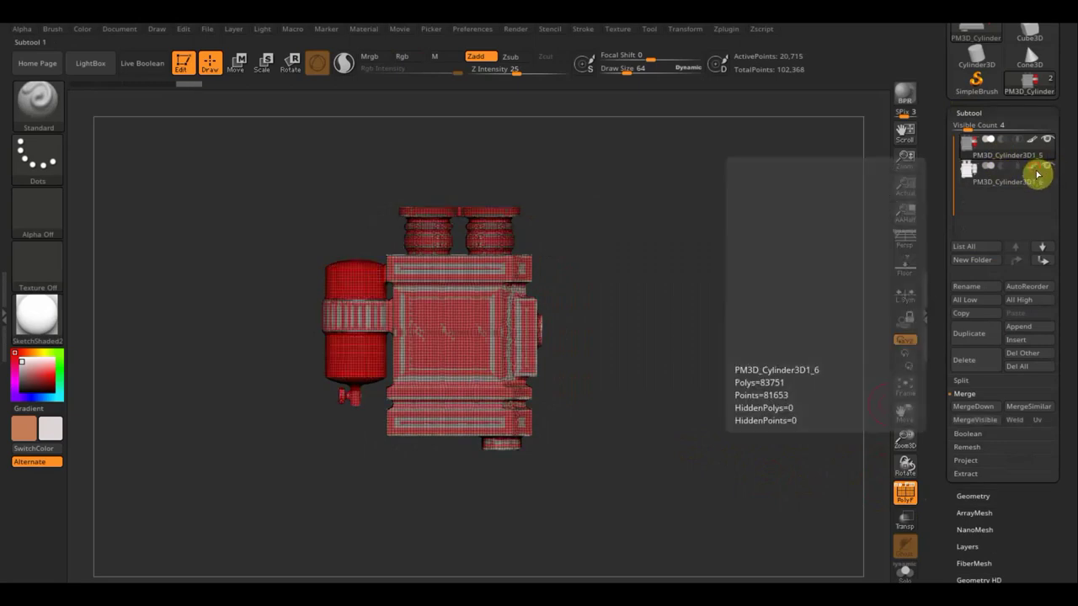
pyautogui.click(970, 461)
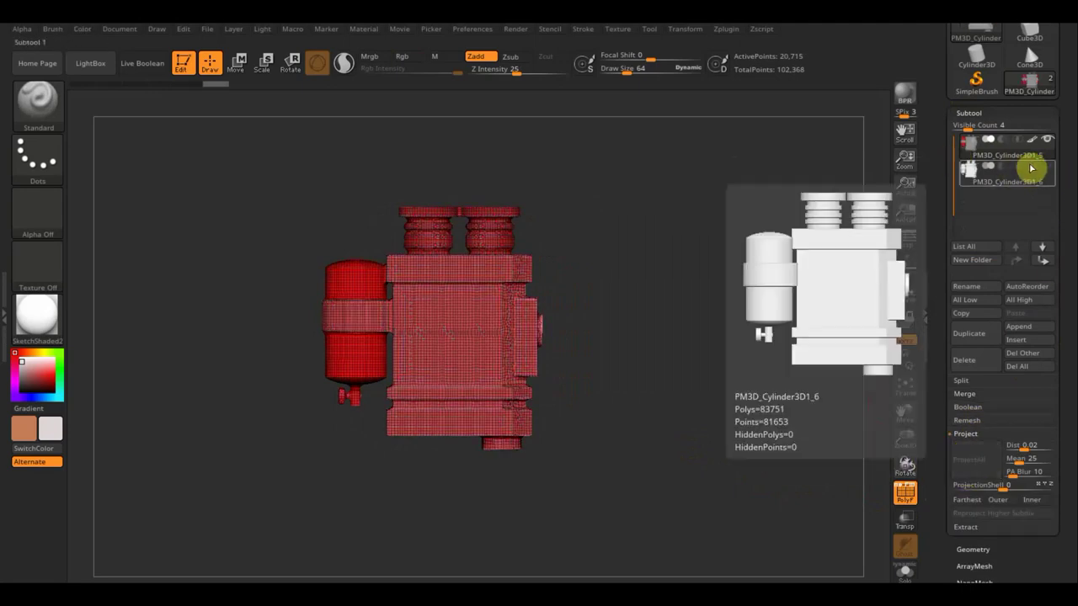
# Turn off PolyF and rotate the backpack to face front with the red tank on the right.
pyautogui.click(902, 498)
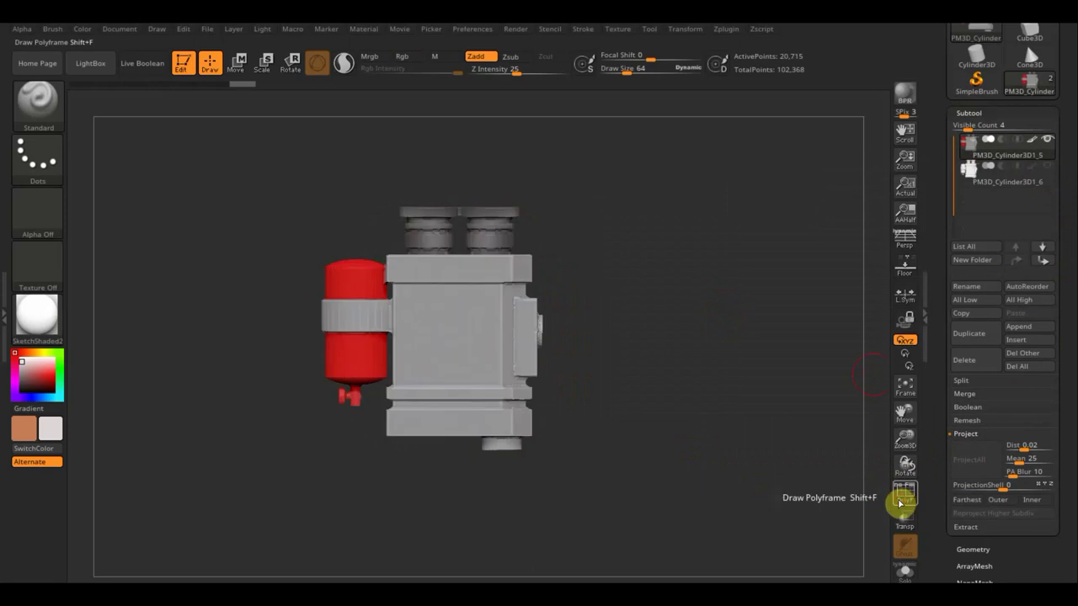
pyautogui.moveTo(789, 450)
pyautogui.mouseDown()
pyautogui.moveTo(657, 450)
pyautogui.moveTo(755, 341)
pyautogui.mouseUp()
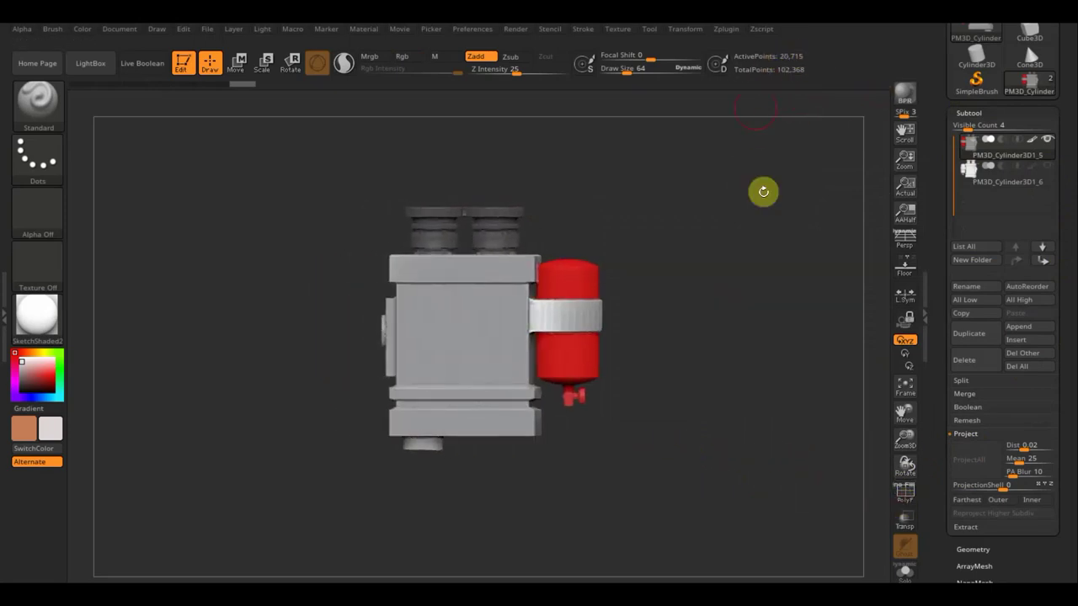
pyautogui.moveTo(763, 191); pyautogui.dragTo(760, 267)
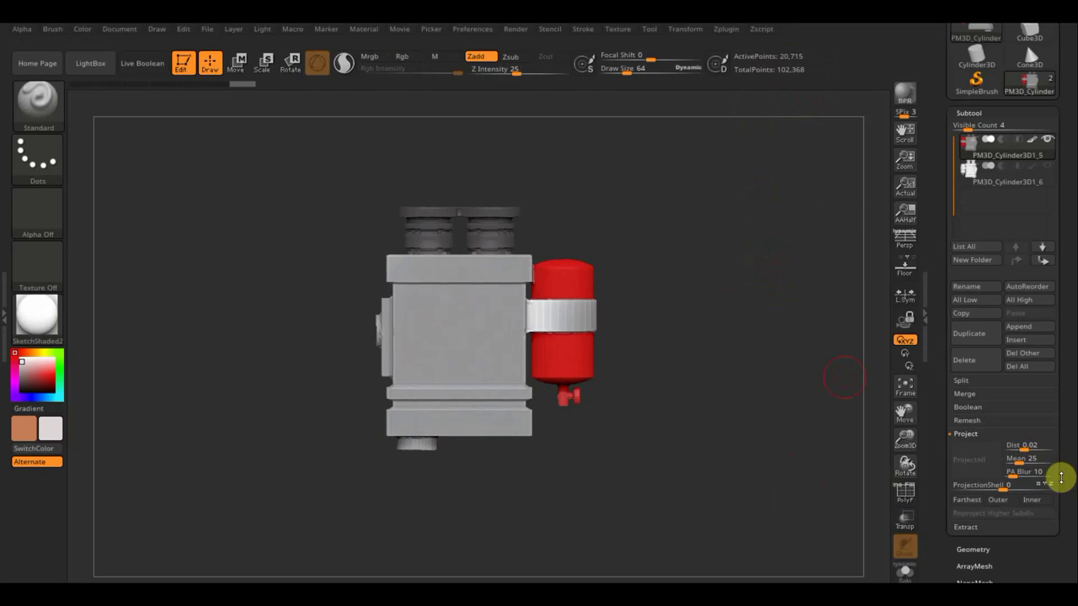
# Run ZRemesher in Legacy (2018) mode, retopologizing the backpack to 13,270 active points.
pyautogui.scroll(-1, 1062, 455)
pyautogui.scroll(-1, 1057, 446)
pyautogui.scroll(-1, 1049, 480)
pyautogui.scroll(-1, 1045, 493)
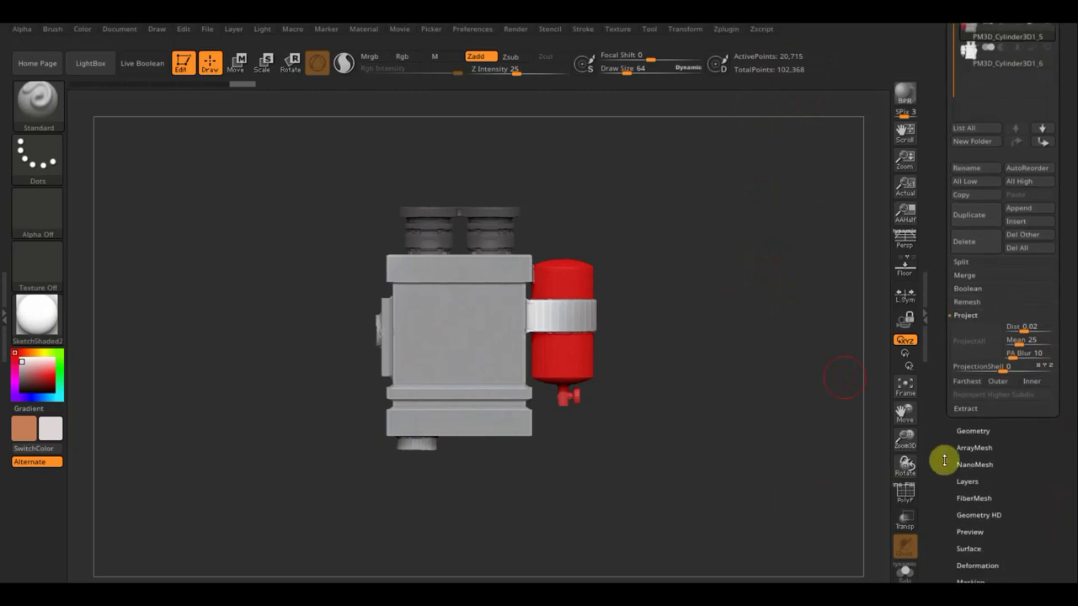
pyautogui.click(973, 431)
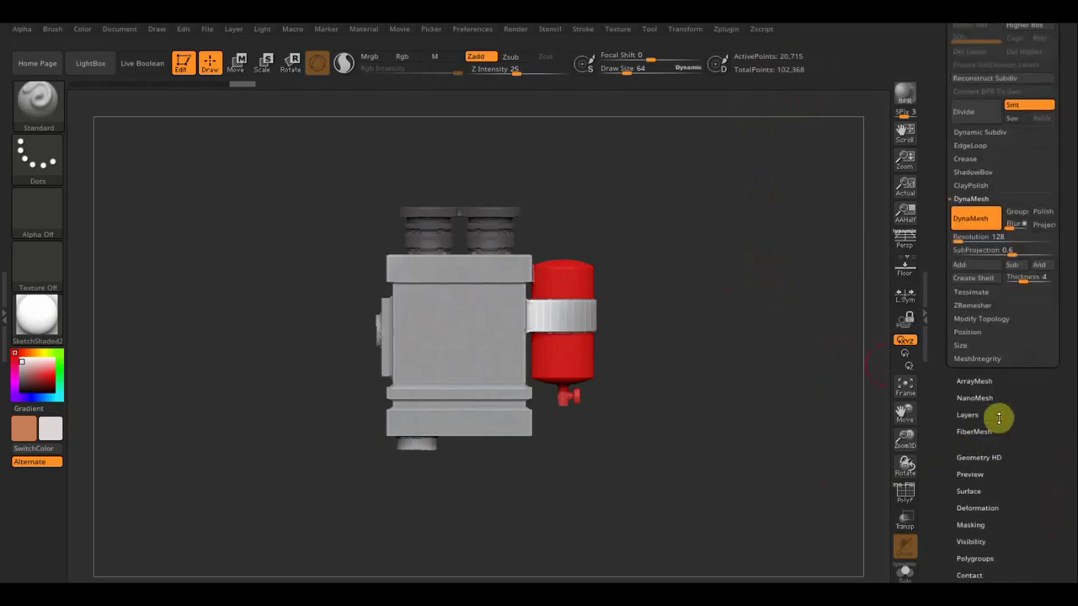
pyautogui.click(975, 307)
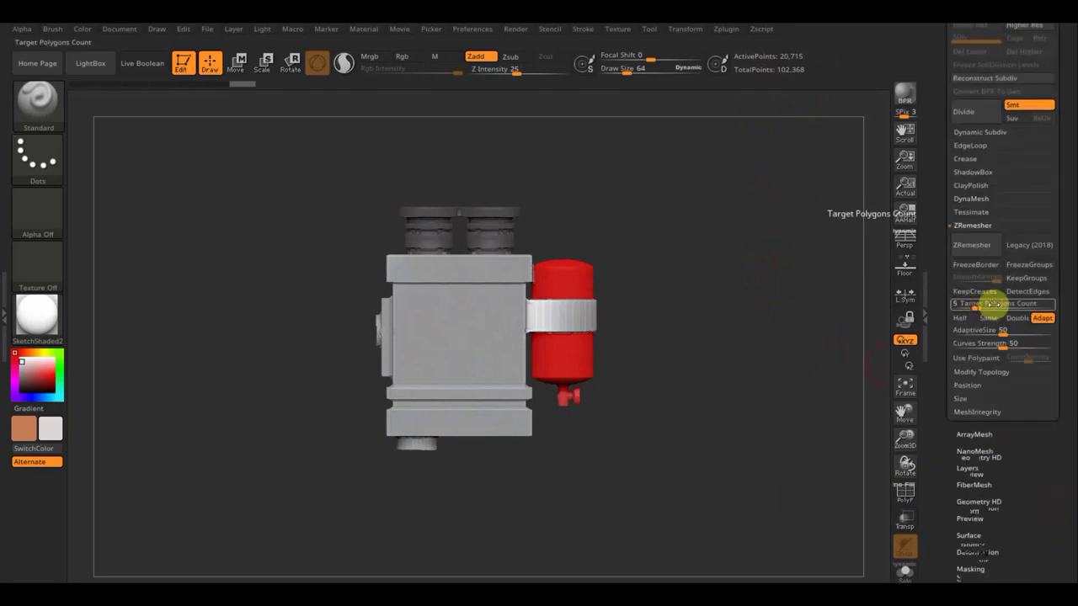
pyautogui.click(1029, 245)
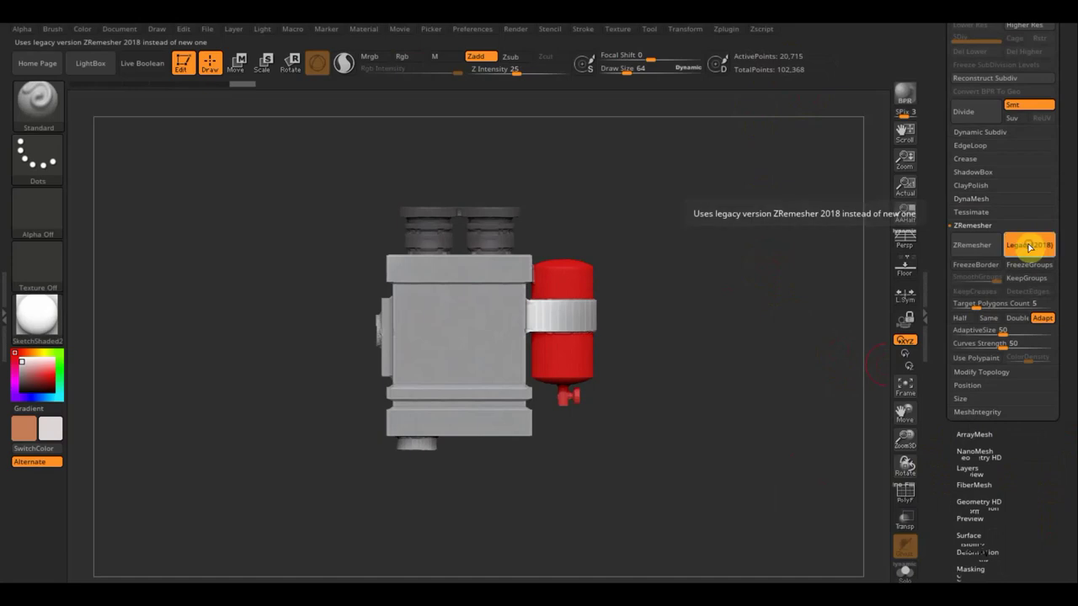
pyautogui.click(967, 246)
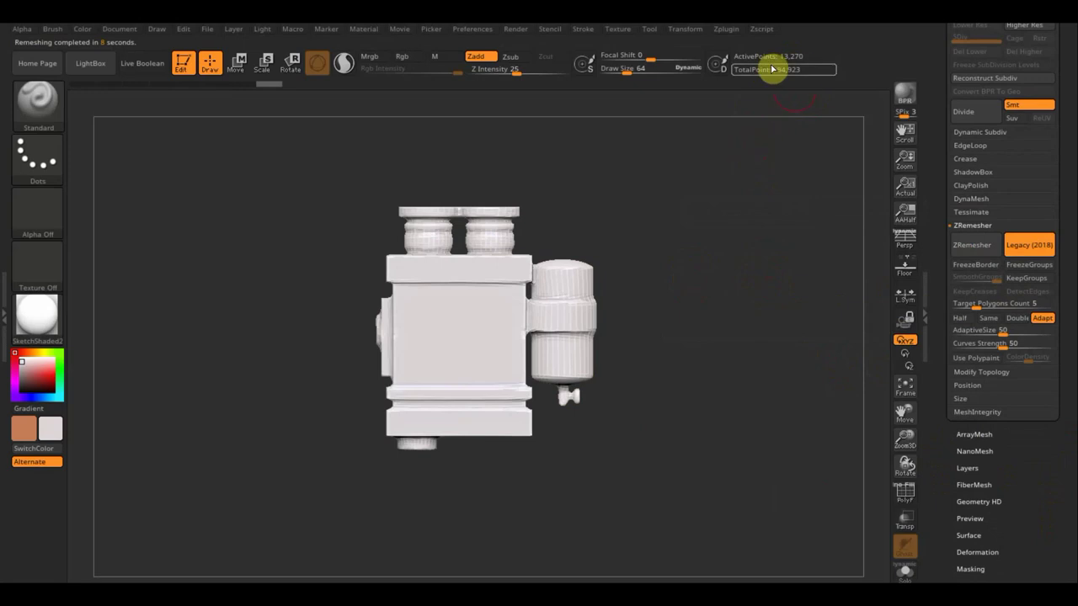
# Make PM3D_Cylinder3D1_6 active and Project All from the original copy, including PolyPainting.
pyautogui.scroll(3, 979, 77)
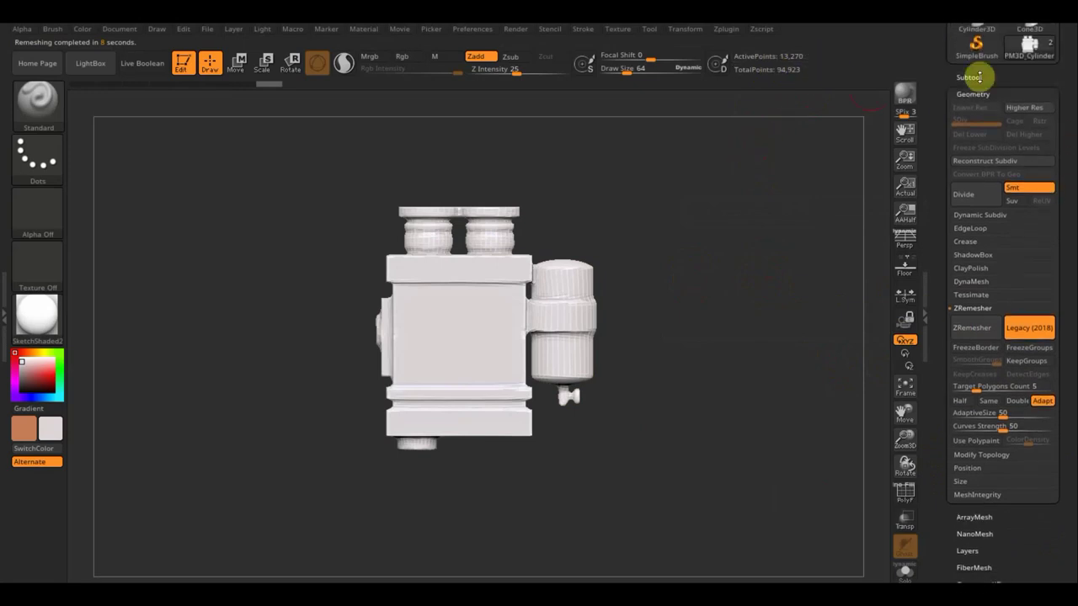
pyautogui.click(967, 76)
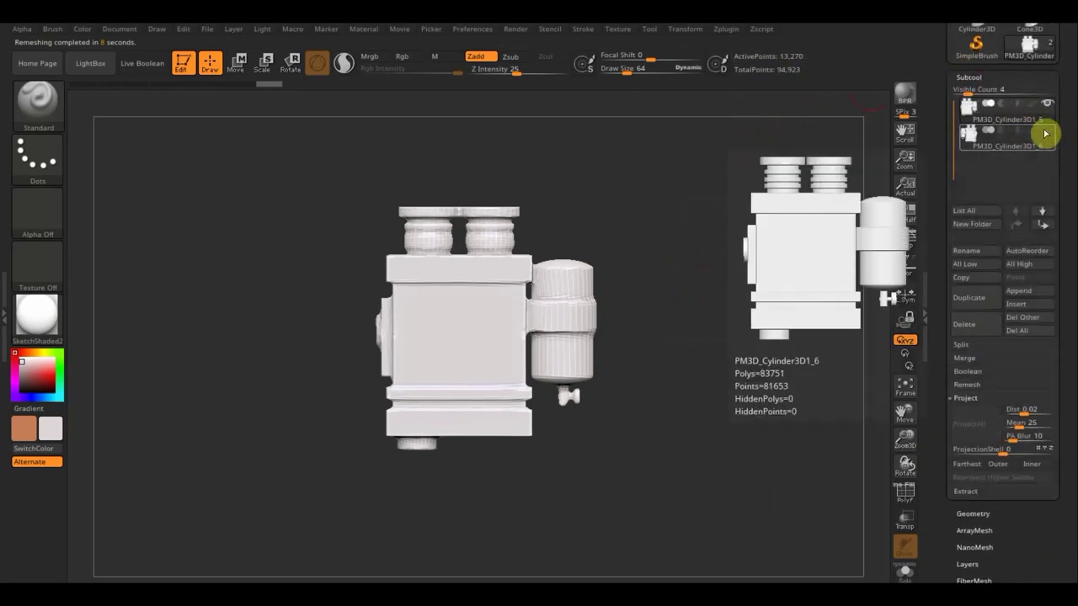
pyautogui.click(1043, 139)
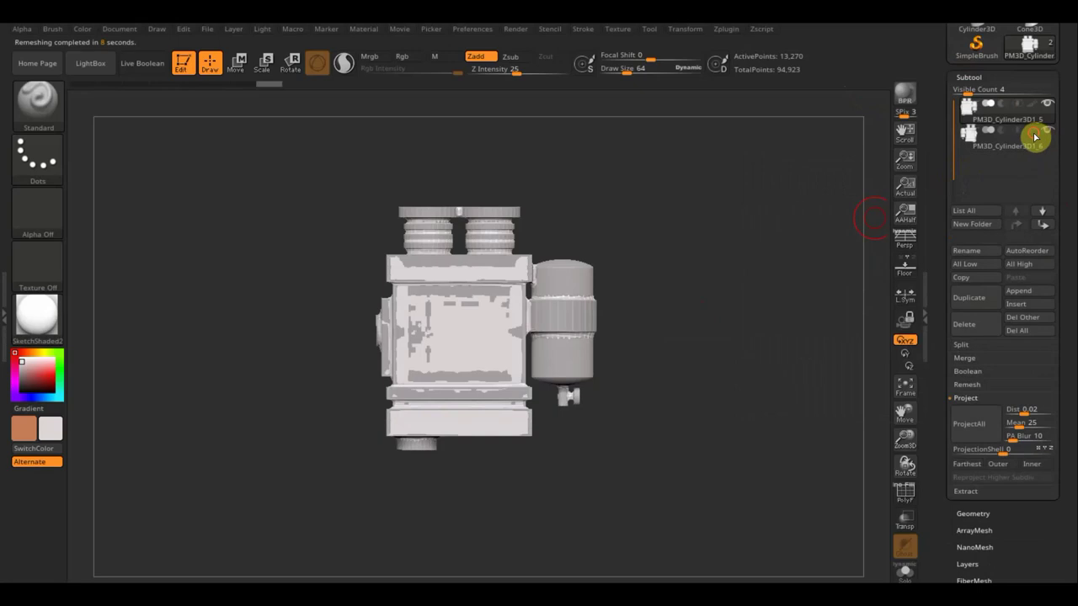
pyautogui.click(967, 424)
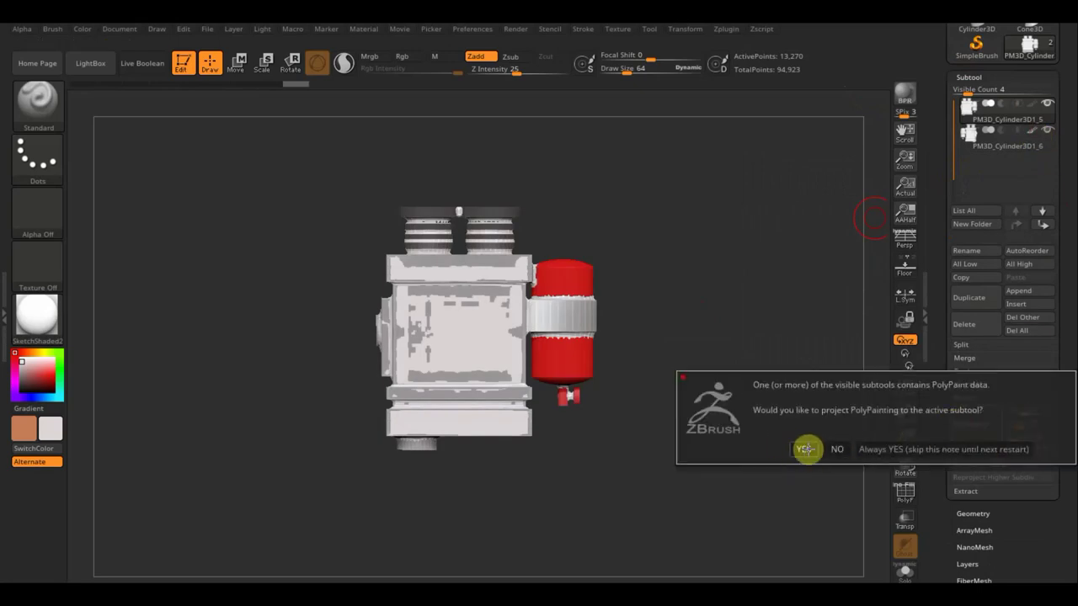
pyautogui.click(805, 449)
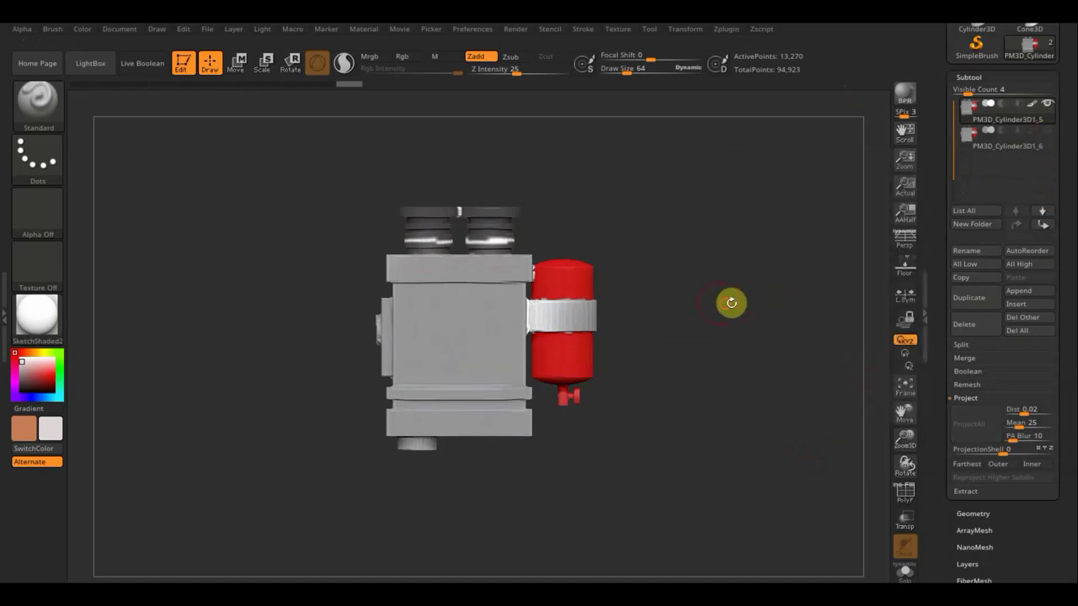
pyautogui.moveTo(729, 303)
pyautogui.mouseDown()
pyautogui.moveTo(845, 305)
pyautogui.moveTo(804, 311)
pyautogui.moveTo(834, 308)
pyautogui.mouseUp()
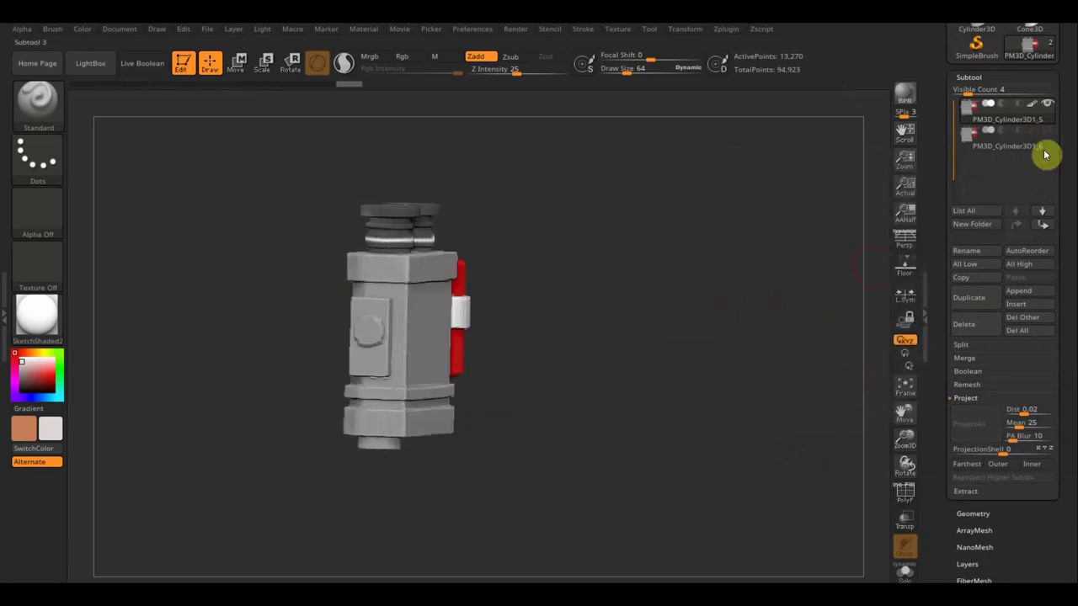
pyautogui.moveTo(756, 304)
pyautogui.mouseDown()
pyautogui.moveTo(699, 301)
pyautogui.moveTo(739, 310)
pyautogui.moveTo(750, 330)
pyautogui.mouseUp()
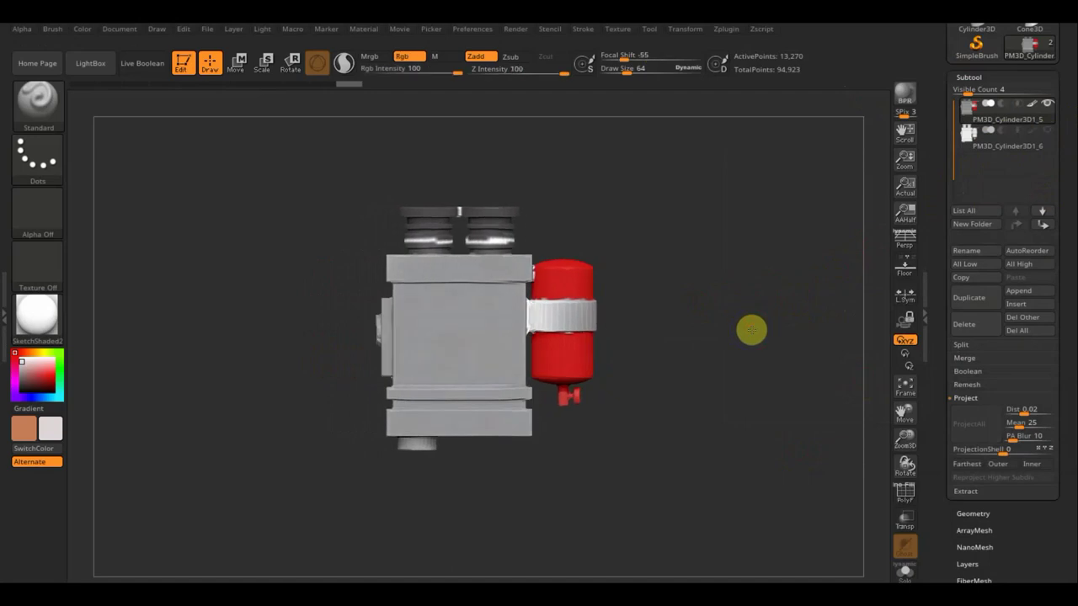
pyautogui.click(904, 493)
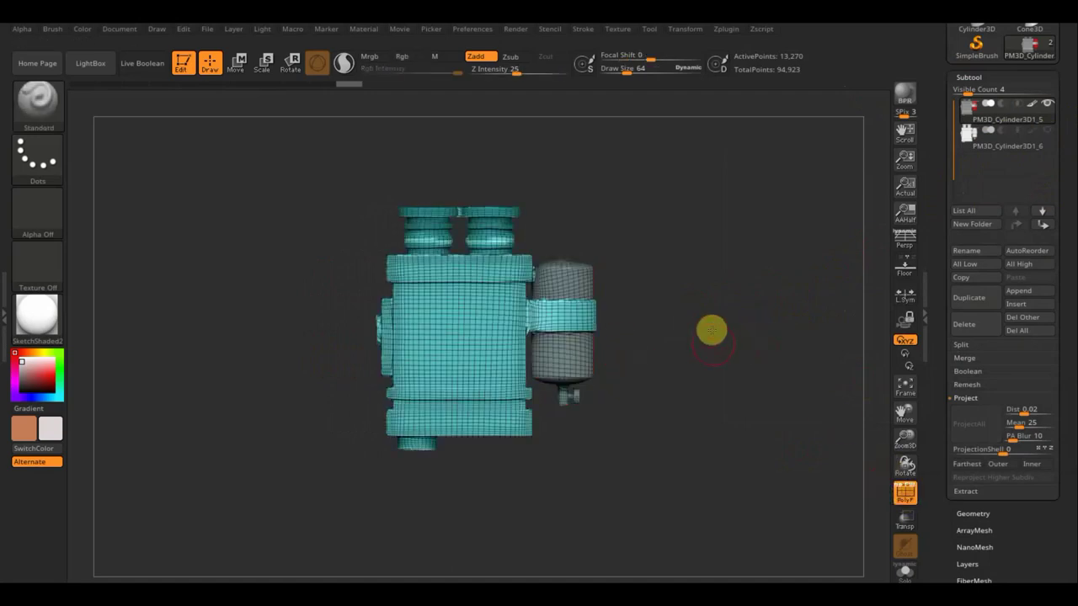
pyautogui.moveTo(711, 330)
pyautogui.keyDown('alt'); pyautogui.mouseDown()
pyautogui.moveTo(734, 392)
pyautogui.moveTo(738, 331)
pyautogui.mouseUp(); pyautogui.keyUp('alt')
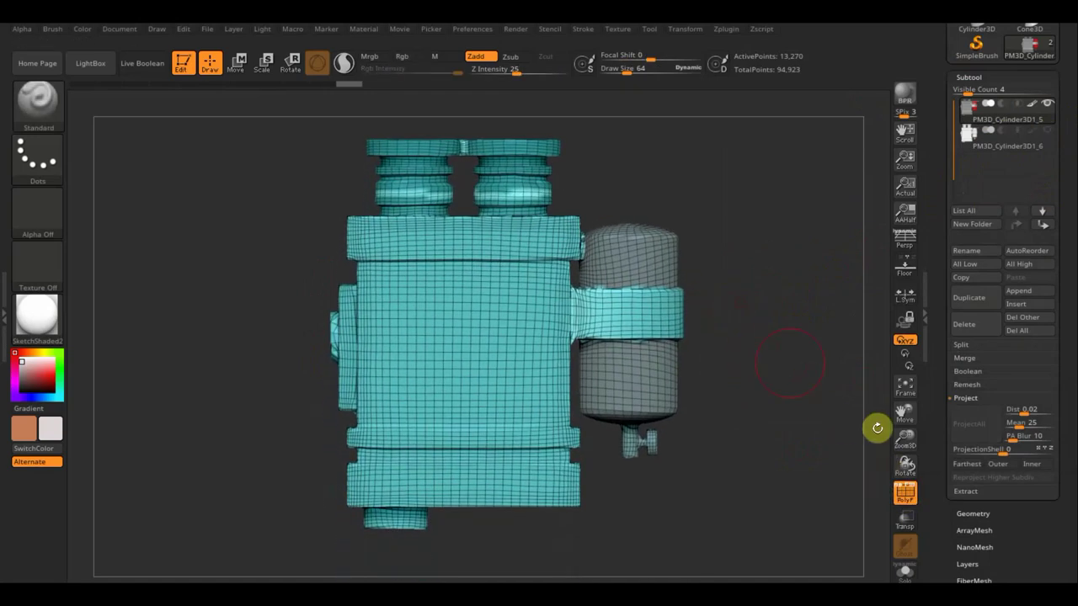
pyautogui.click(905, 494)
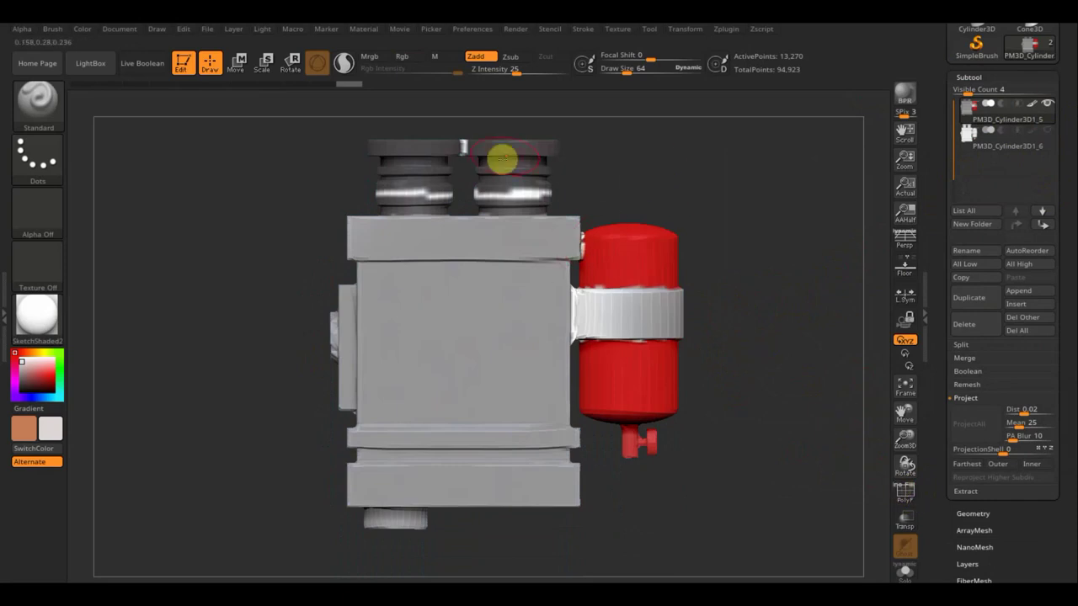
# Sample the dark grey and paint over the top cylinders' white highlights with it.
pyautogui.click(403, 59)
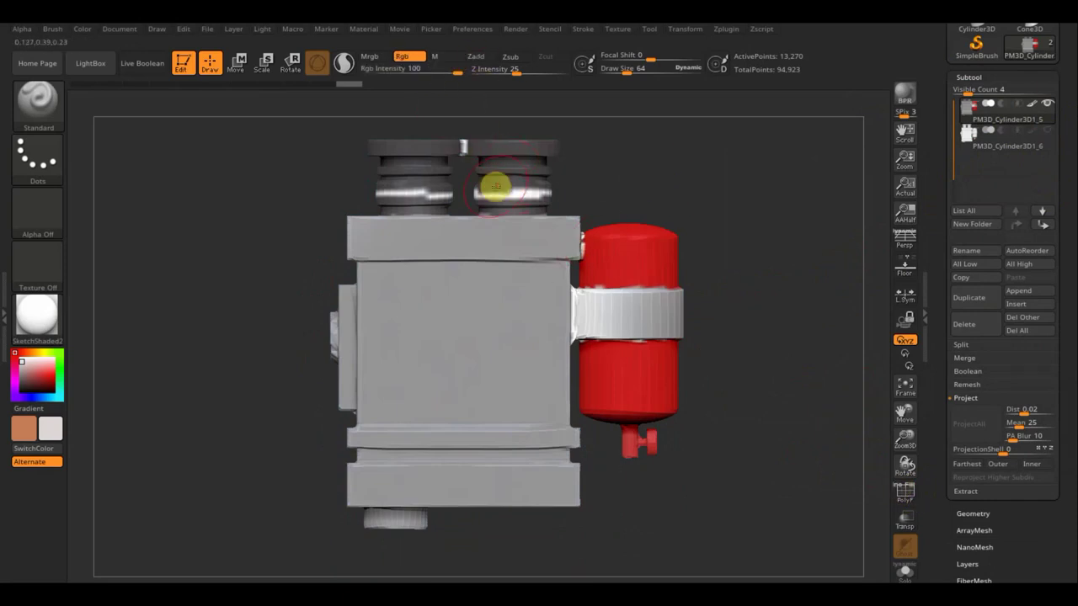
pyautogui.press('c')
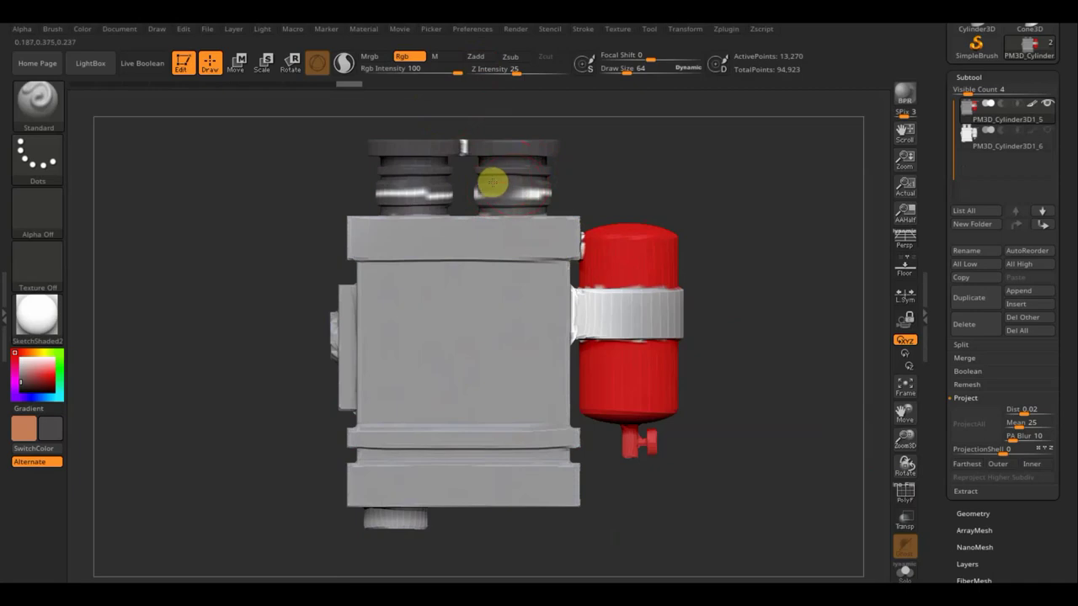
pyautogui.moveTo(476, 183)
pyautogui.mouseDown()
pyautogui.moveTo(563, 185)
pyautogui.moveTo(373, 183)
pyautogui.moveTo(464, 144)
pyautogui.moveTo(433, 147)
pyautogui.mouseUp()
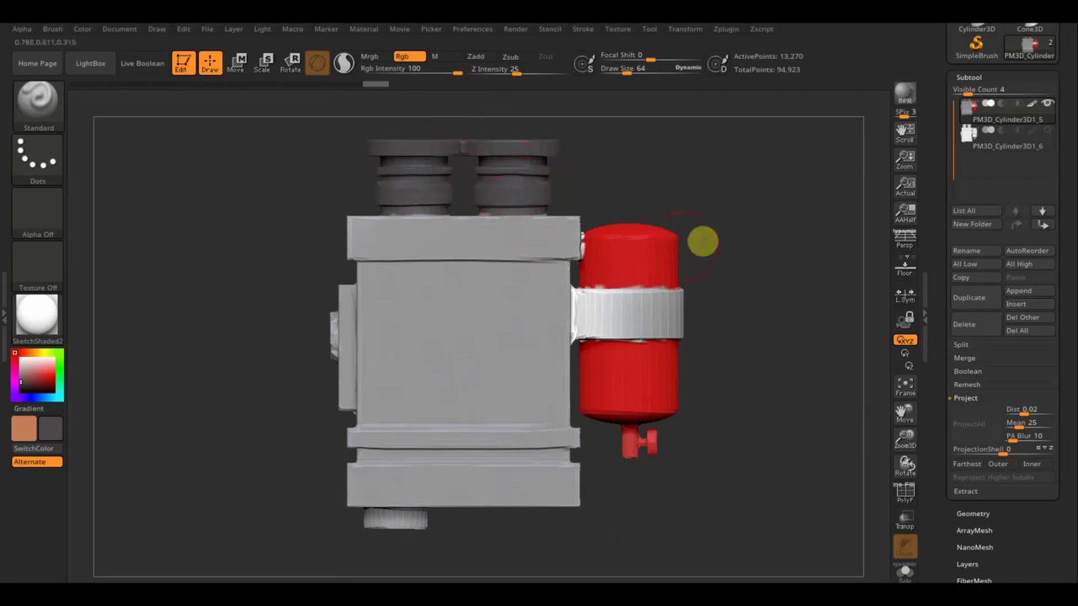
pyautogui.moveTo(743, 180)
pyautogui.mouseDown()
pyautogui.moveTo(608, 211)
pyautogui.moveTo(568, 164)
pyautogui.moveTo(469, 193)
pyautogui.moveTo(646, 160)
pyautogui.moveTo(511, 174)
pyautogui.mouseUp()
pyautogui.moveTo(431, 193)
pyautogui.mouseDown()
pyautogui.moveTo(523, 183)
pyautogui.moveTo(603, 201)
pyautogui.moveTo(756, 315)
pyautogui.mouseUp()
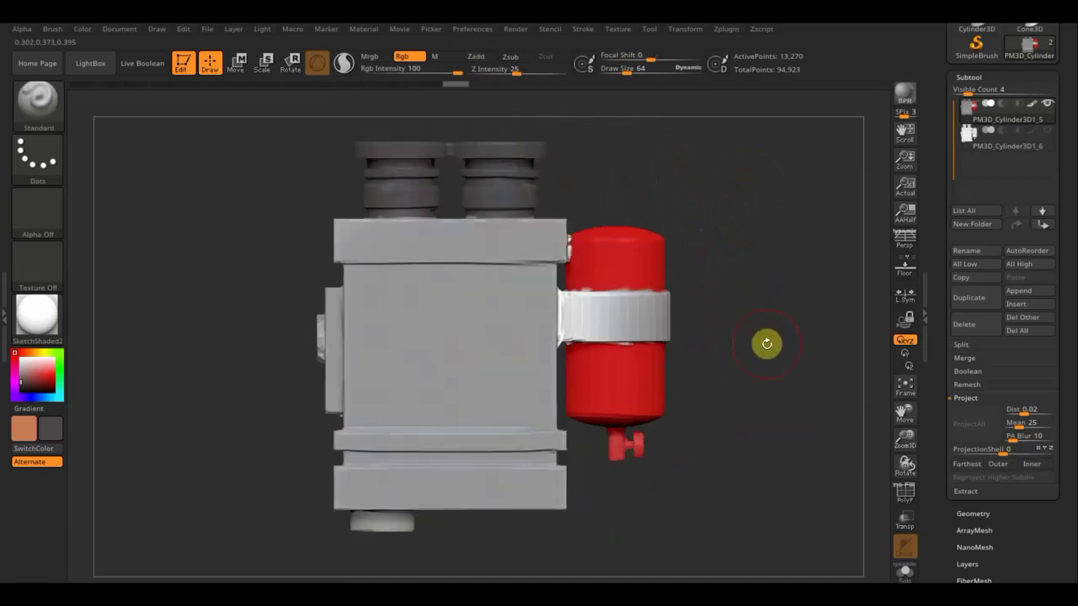
pyautogui.moveTo(766, 369)
pyautogui.keyDown('alt'); pyautogui.mouseDown()
pyautogui.moveTo(753, 315)
pyautogui.moveTo(753, 380)
pyautogui.mouseUp(); pyautogui.keyUp('alt')
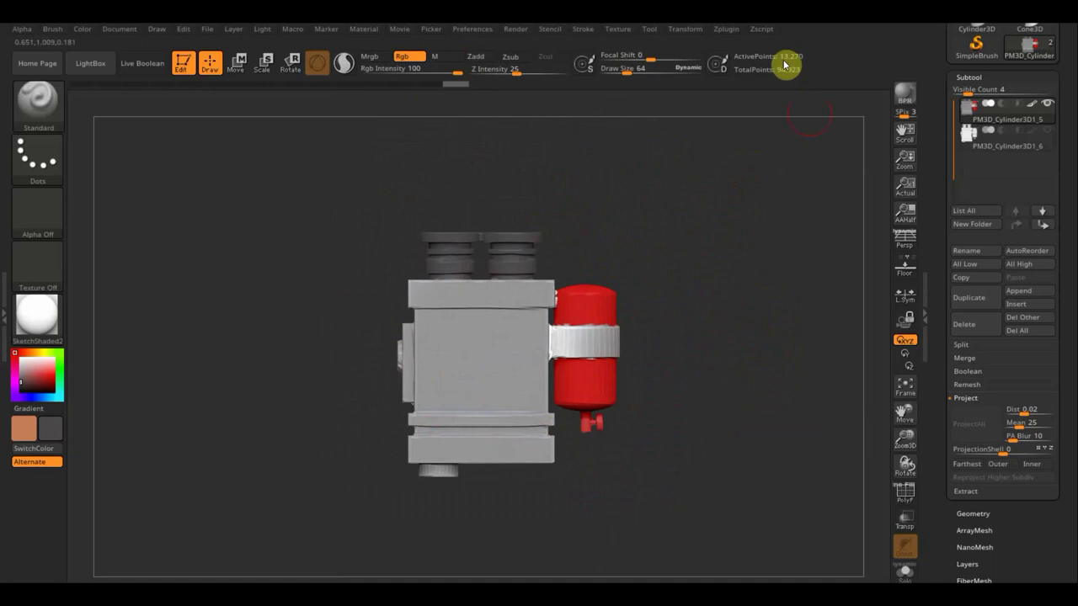
# Delete the PM3D_Cylinder3D1_6 subtool, leaving only PM3D_Cylinder3D1_5 at 13,270 points.
pyautogui.click(730, 34)
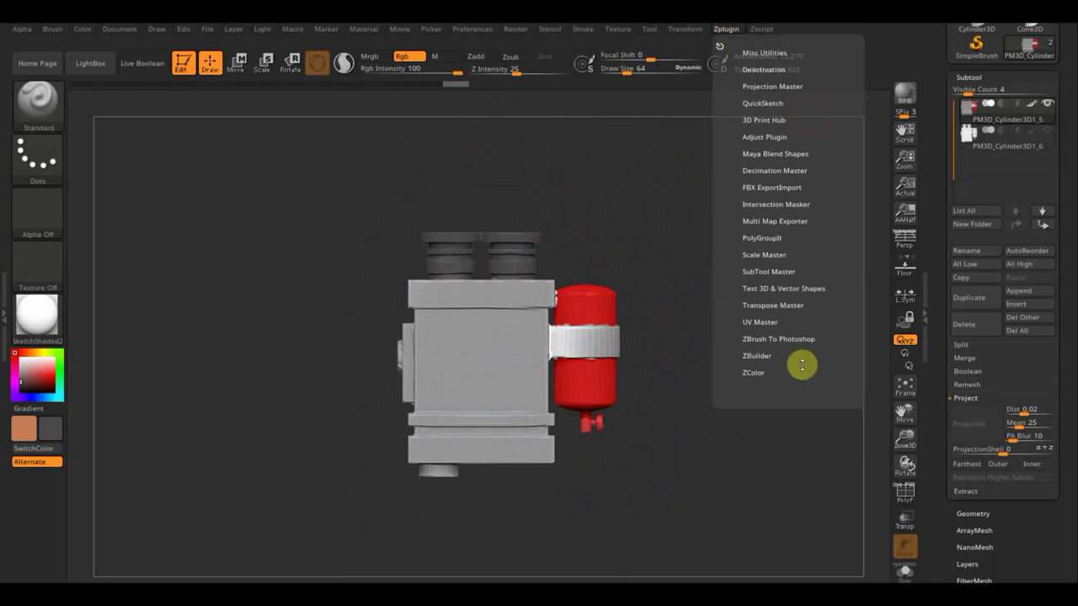
pyautogui.click(979, 141)
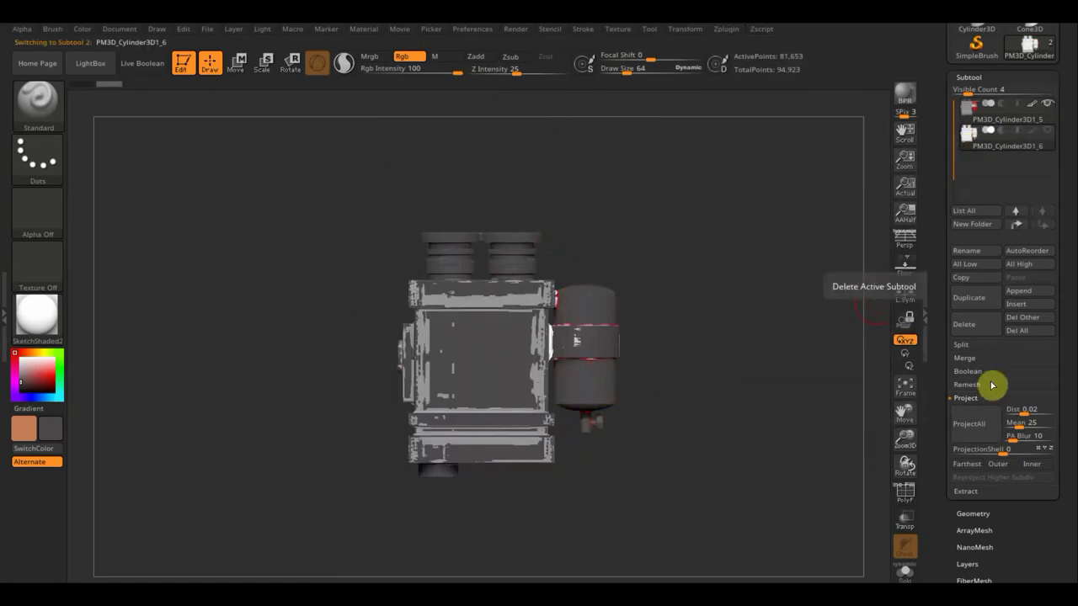
pyautogui.click(968, 328)
pyautogui.click(844, 358)
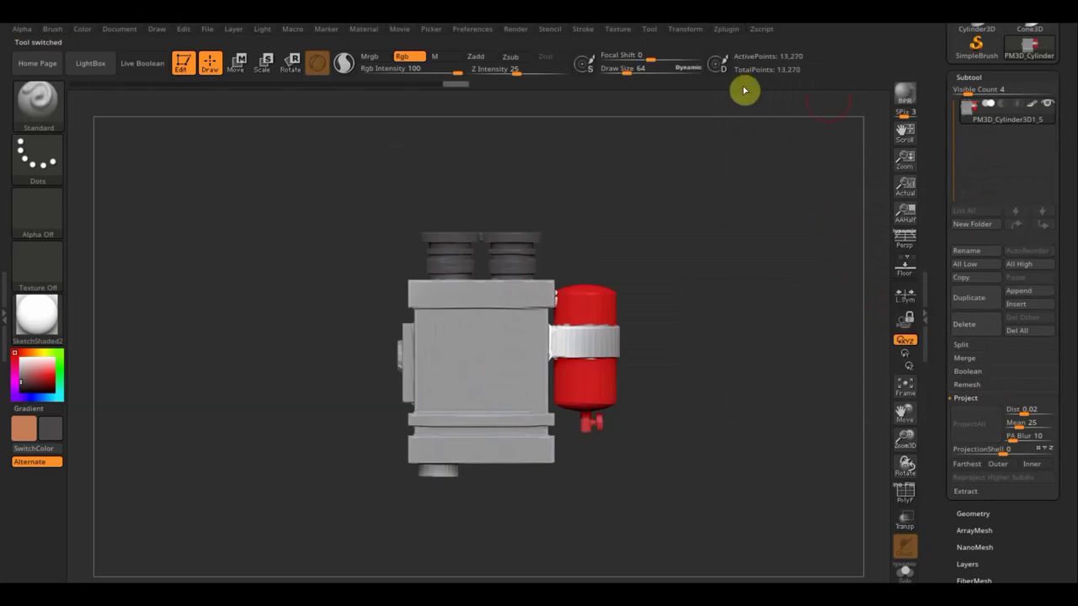
pyautogui.click(726, 30)
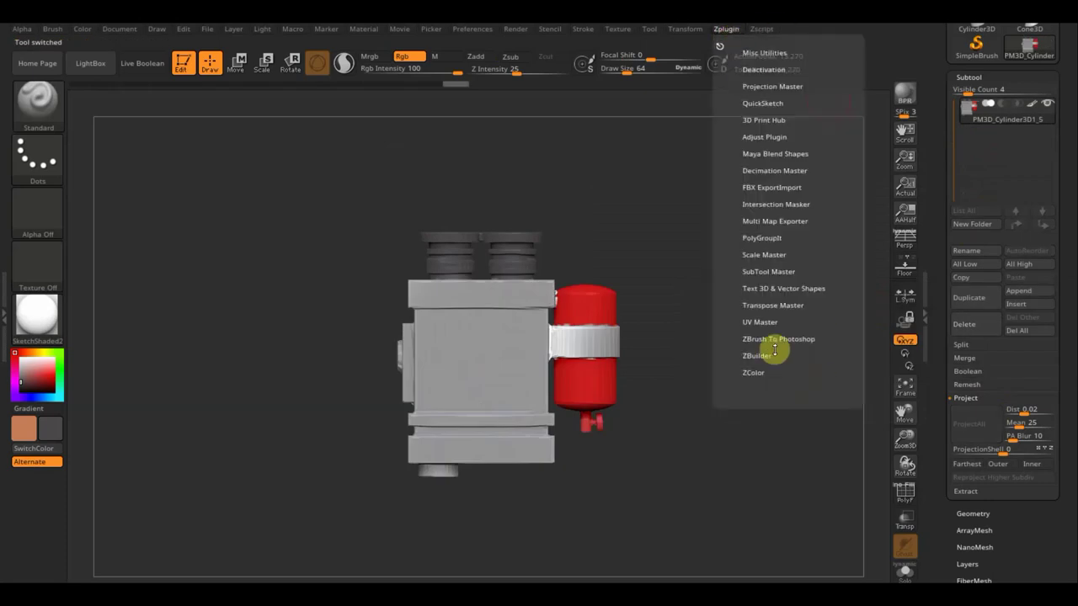
# Use UV Master's Work On Clone, then Unwrap the clone into a single UV island.
pyautogui.click(773, 322)
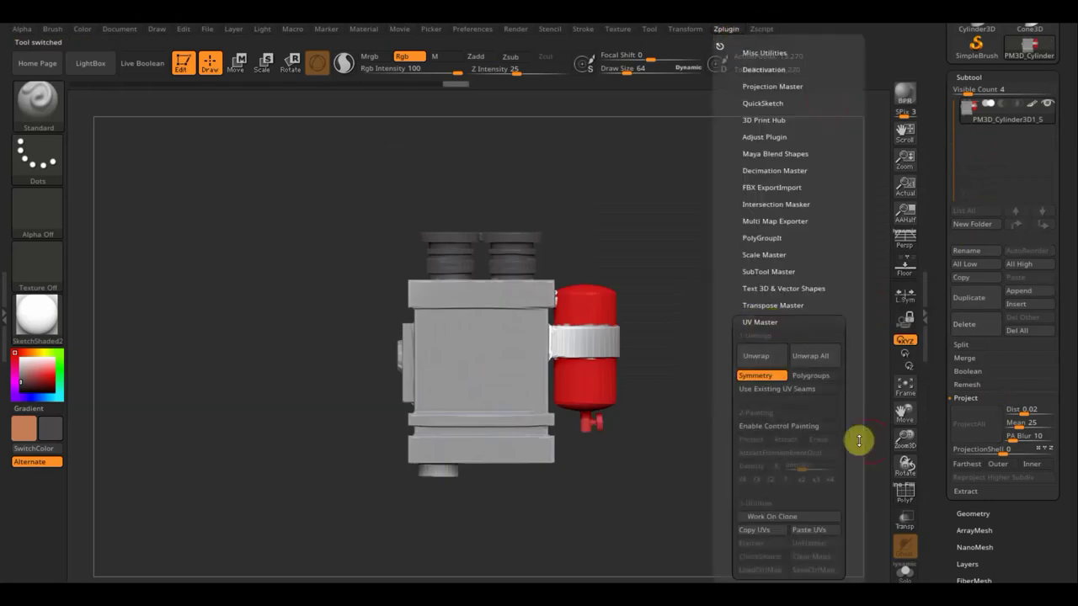
pyautogui.scroll(-5, 850, 434)
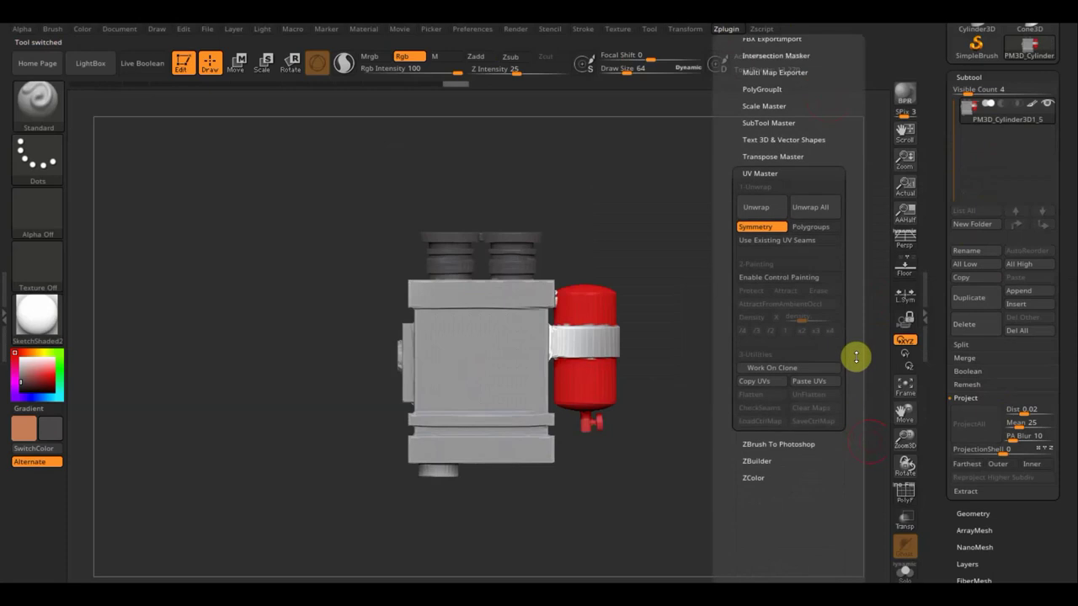
pyautogui.click(772, 371)
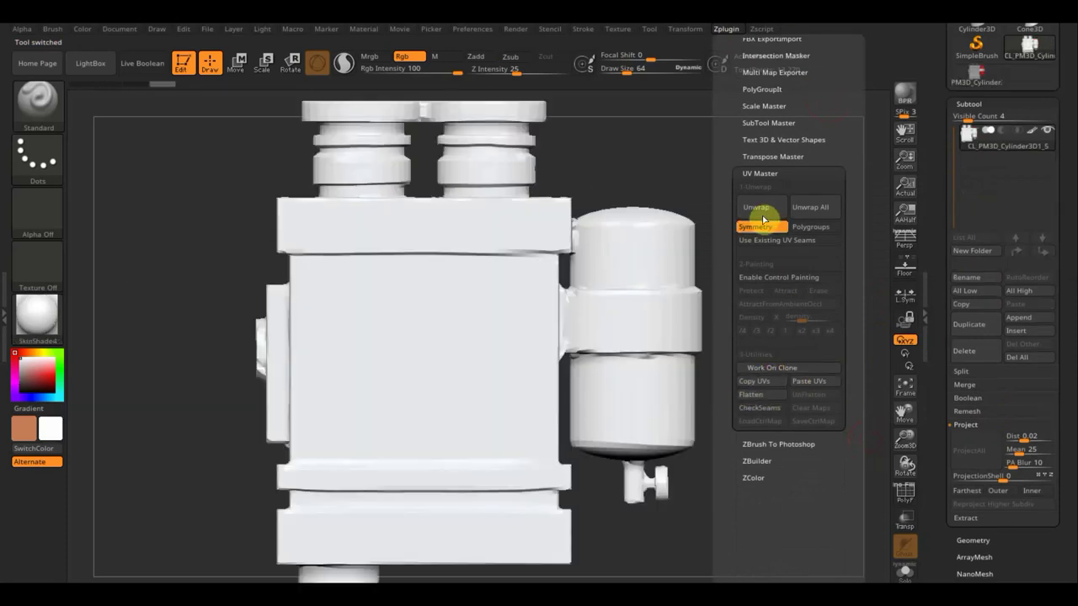
pyautogui.click(760, 208)
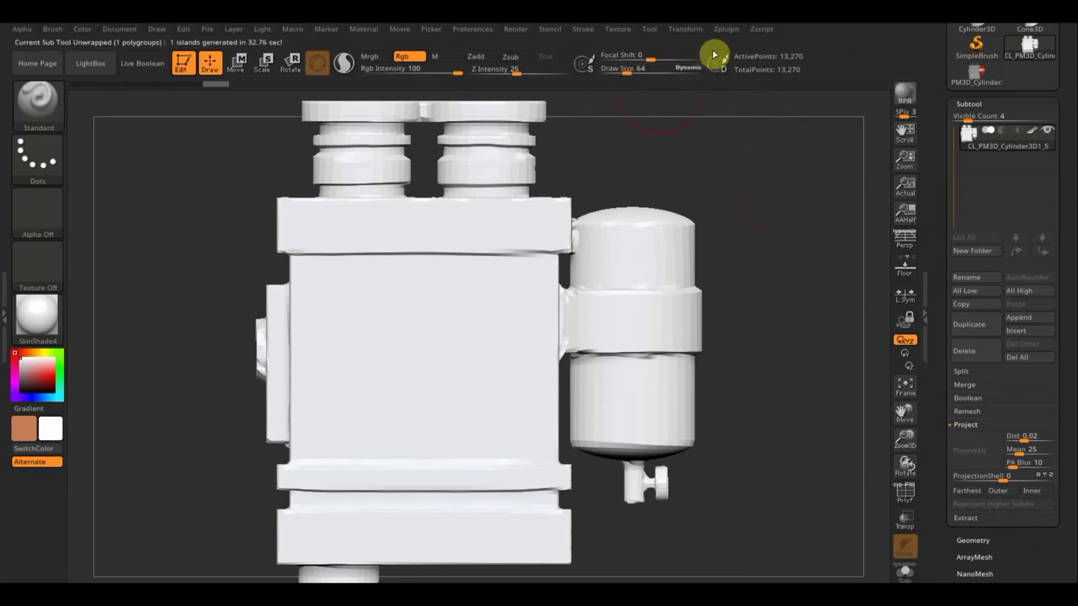
# Copy the unwrapped clone's UVs with UV Master's Copy UVs.
pyautogui.click(730, 32)
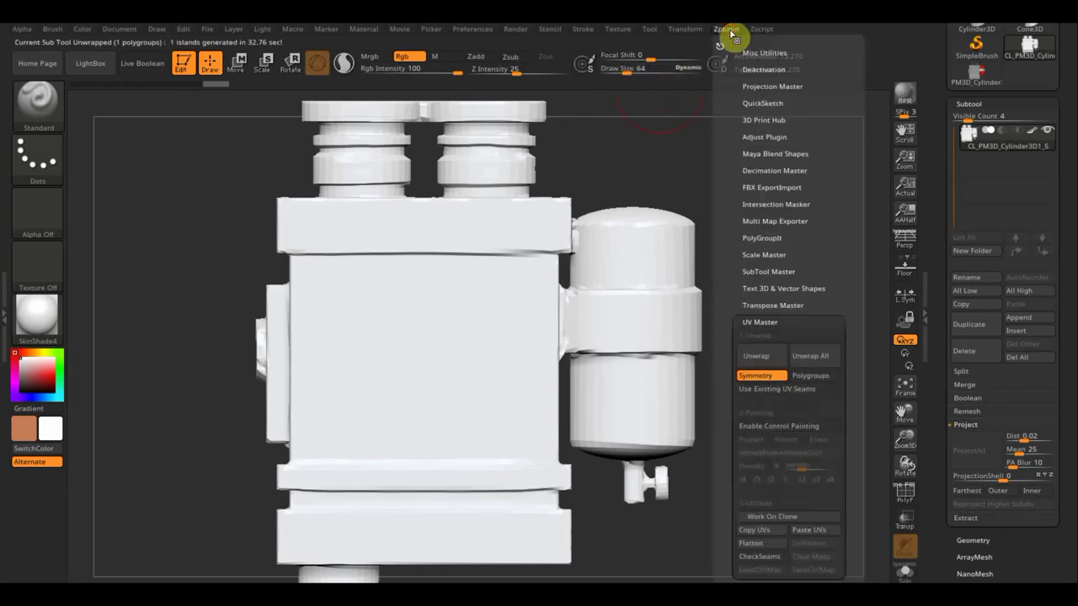
pyautogui.scroll(-3, 848, 354)
pyautogui.scroll(-2, 808, 341)
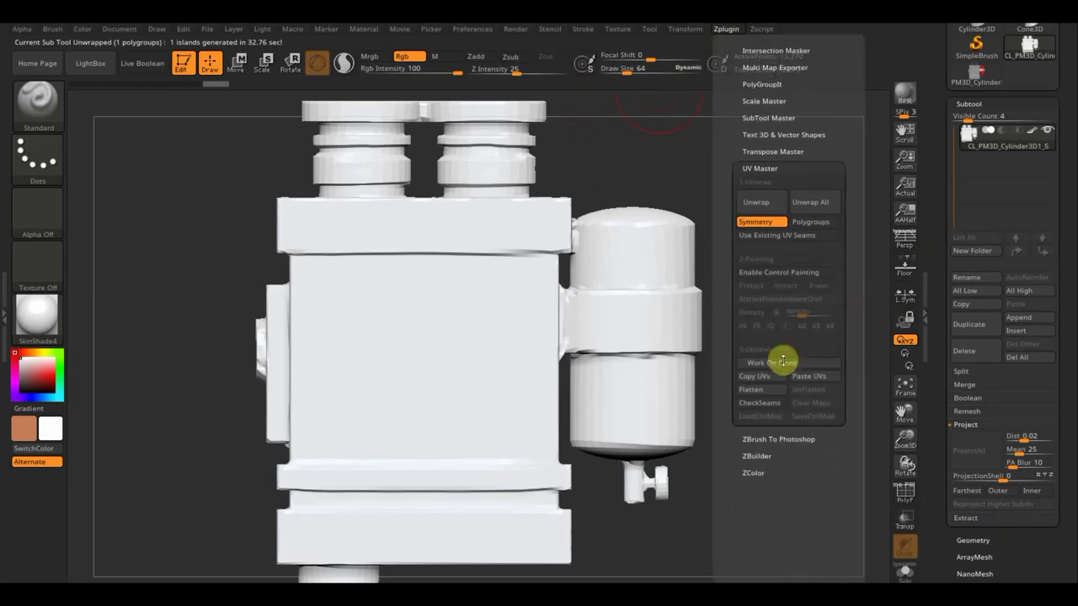
pyautogui.click(758, 377)
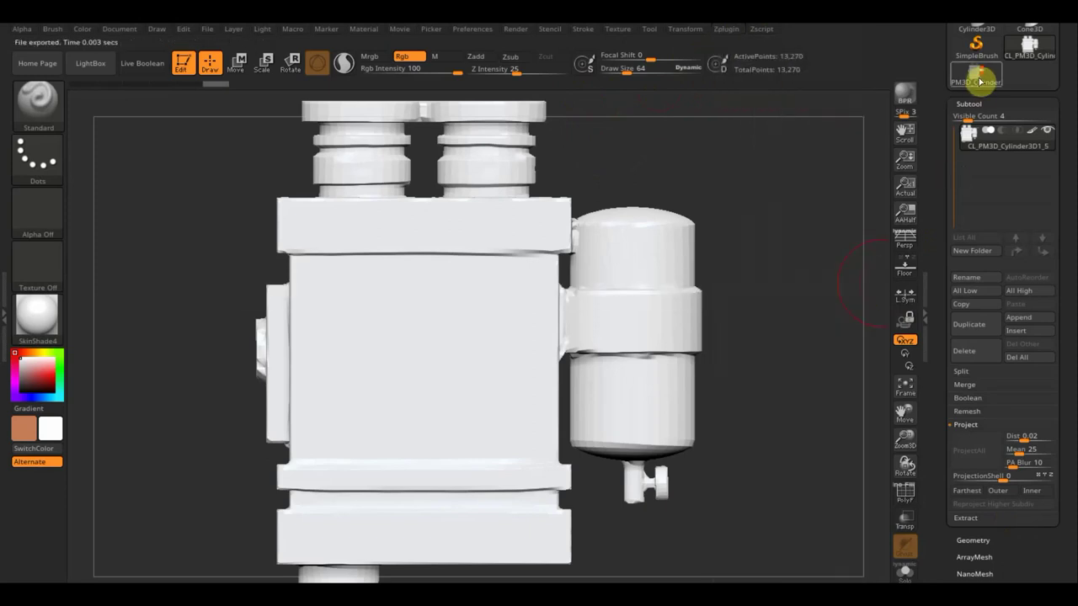
pyautogui.scroll(3, 1025, 38)
pyautogui.scroll(2, 1025, 37)
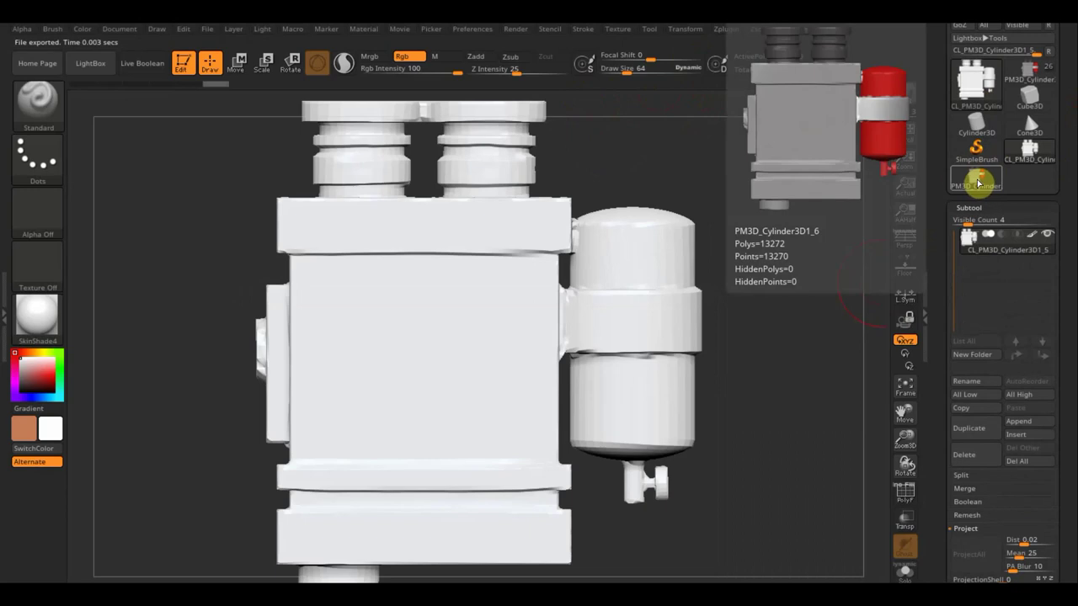
# Switch back to the original painted PM3D_Cylinder tool and paste the copied UVs onto it.
pyautogui.click(975, 181)
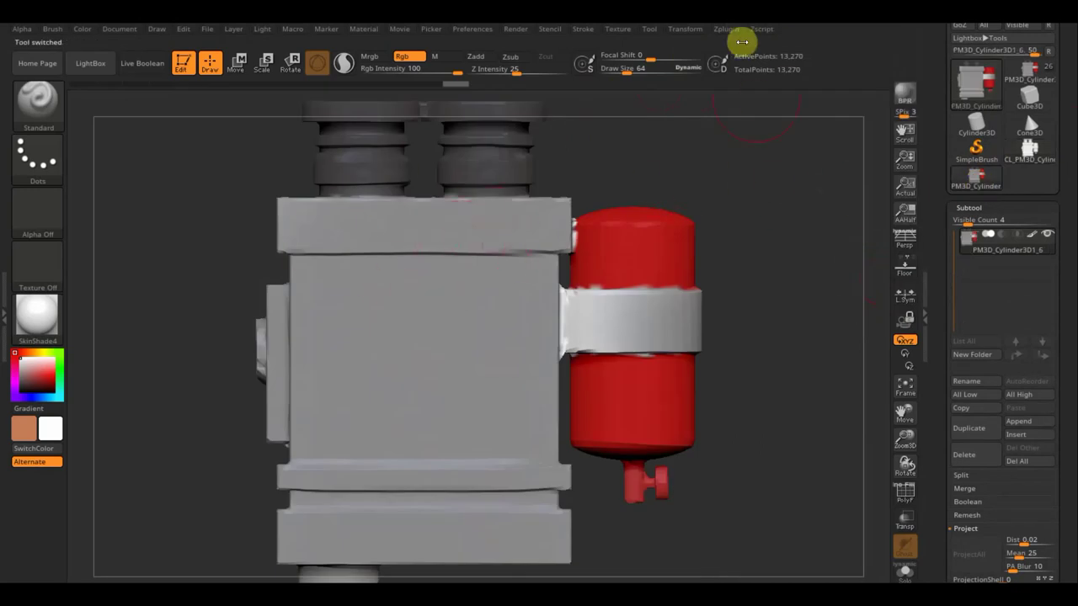
pyautogui.click(722, 32)
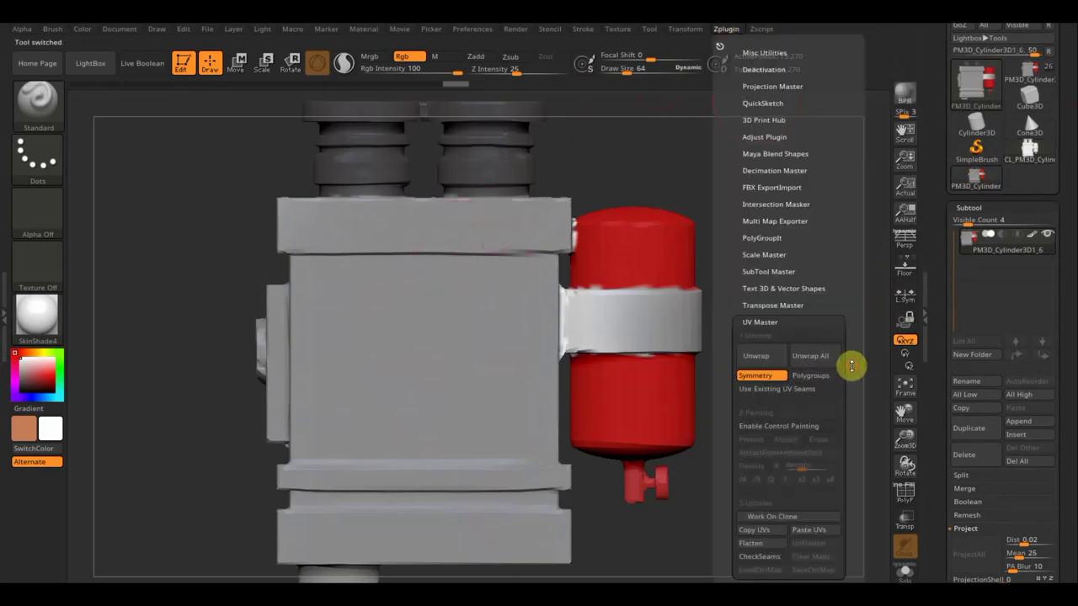
pyautogui.moveTo(849, 361); pyautogui.dragTo(849, 266)
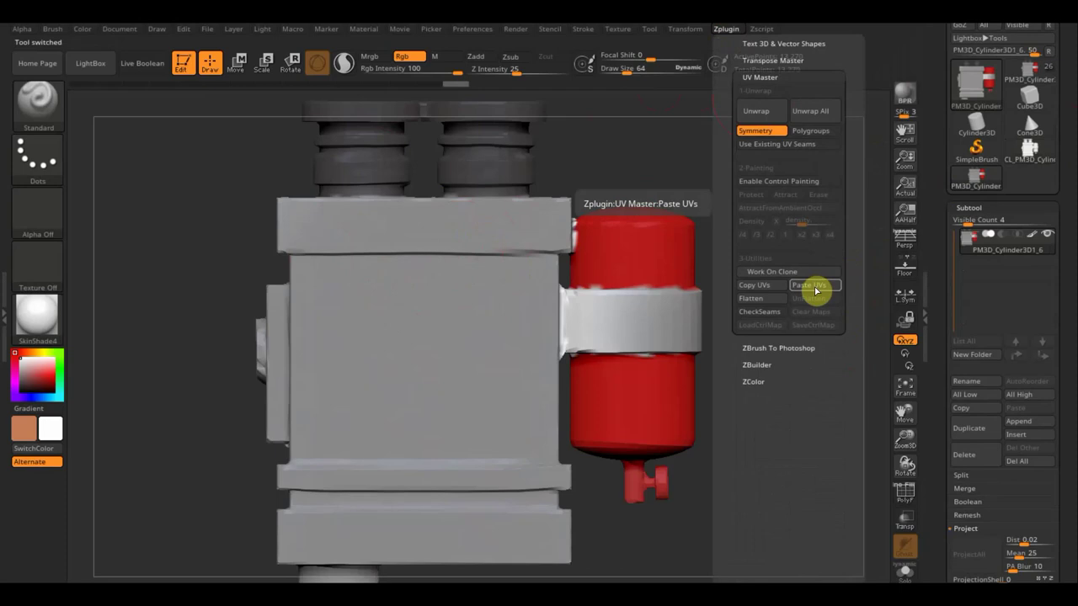
pyautogui.click(815, 289)
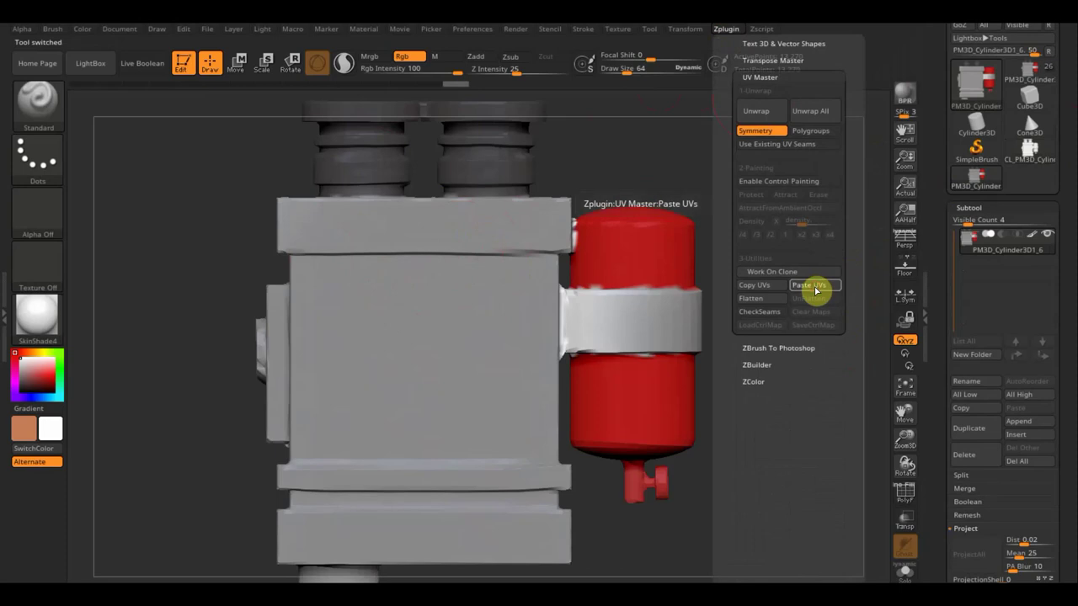
pyautogui.moveTo(1072, 409); pyautogui.dragTo(1073, 270)
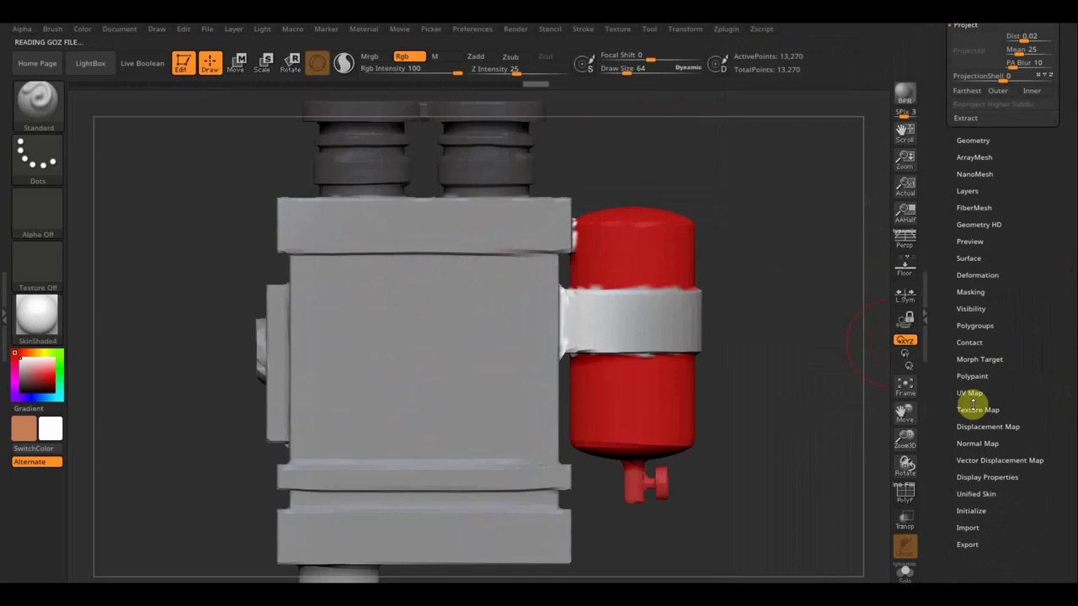
# Turn on Morph UV to inspect the flattened UV layout, then restore the 3D shape.
pyautogui.click(969, 393)
pyautogui.moveTo(1017, 314); pyautogui.dragTo(1013, 378)
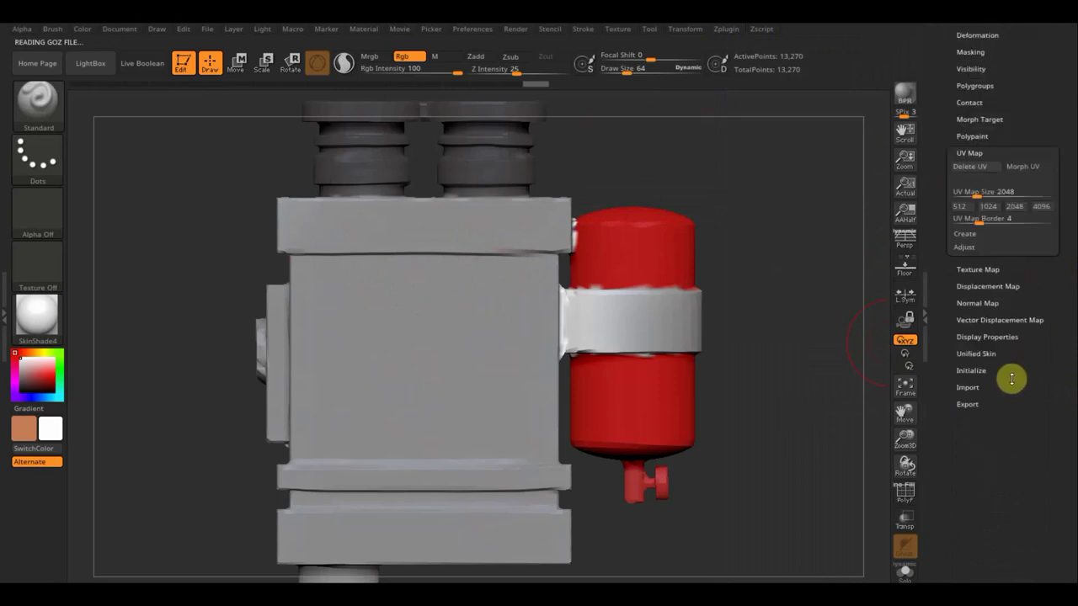
pyautogui.click(1026, 297)
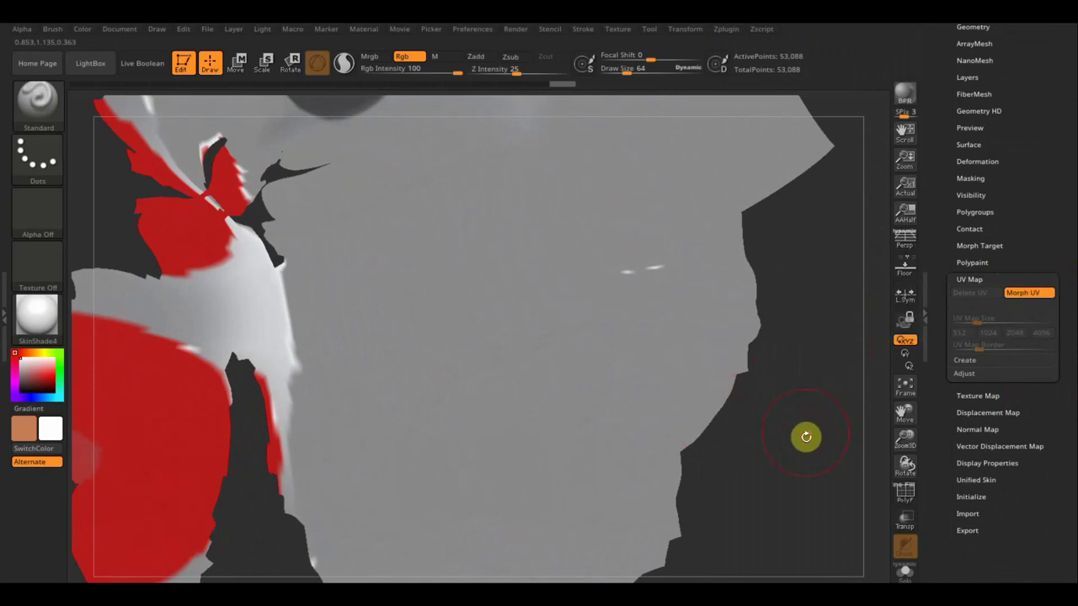
pyautogui.moveTo(806, 426)
pyautogui.mouseDown()
pyautogui.moveTo(790, 323)
pyautogui.moveTo(741, 264)
pyautogui.moveTo(747, 452)
pyautogui.moveTo(753, 410)
pyautogui.mouseUp()
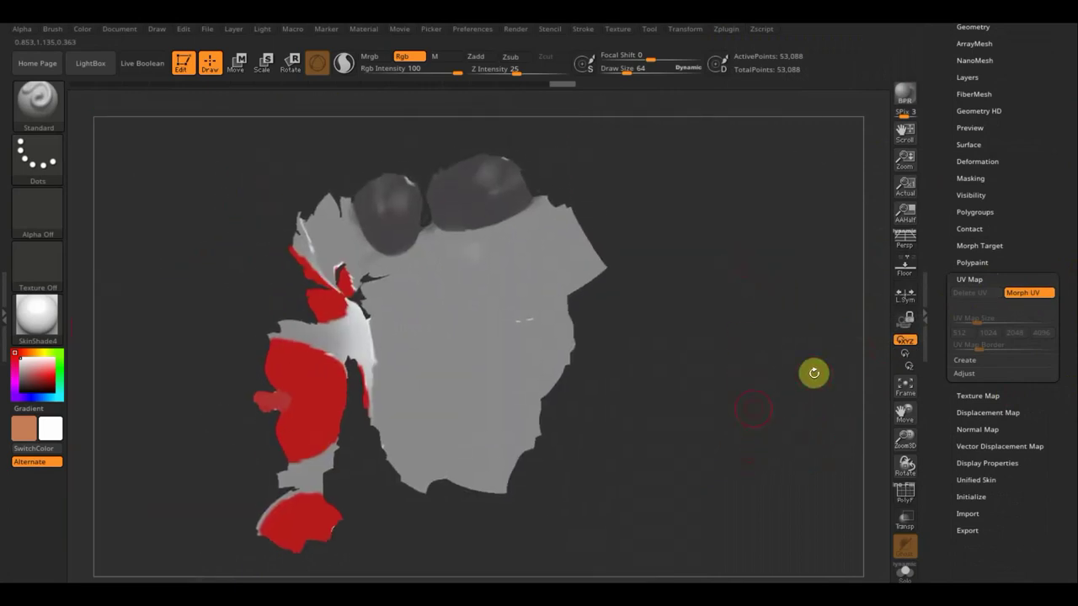
pyautogui.click(1023, 294)
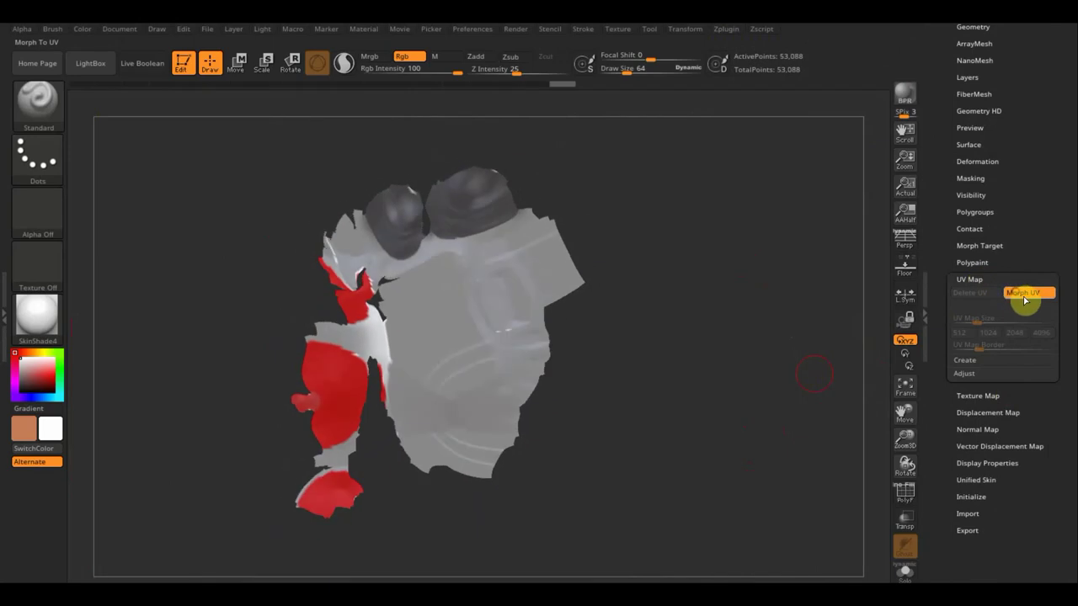
pyautogui.click(979, 396)
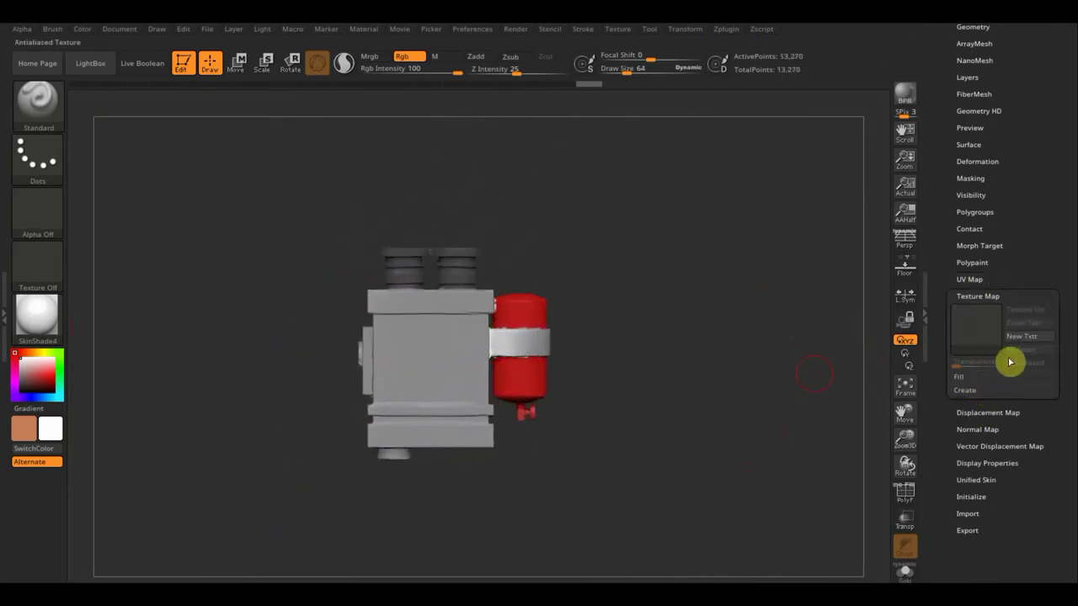
# Create a new 2048×2048 texture map from the polypaint with New From Polypaint.
pyautogui.click(967, 392)
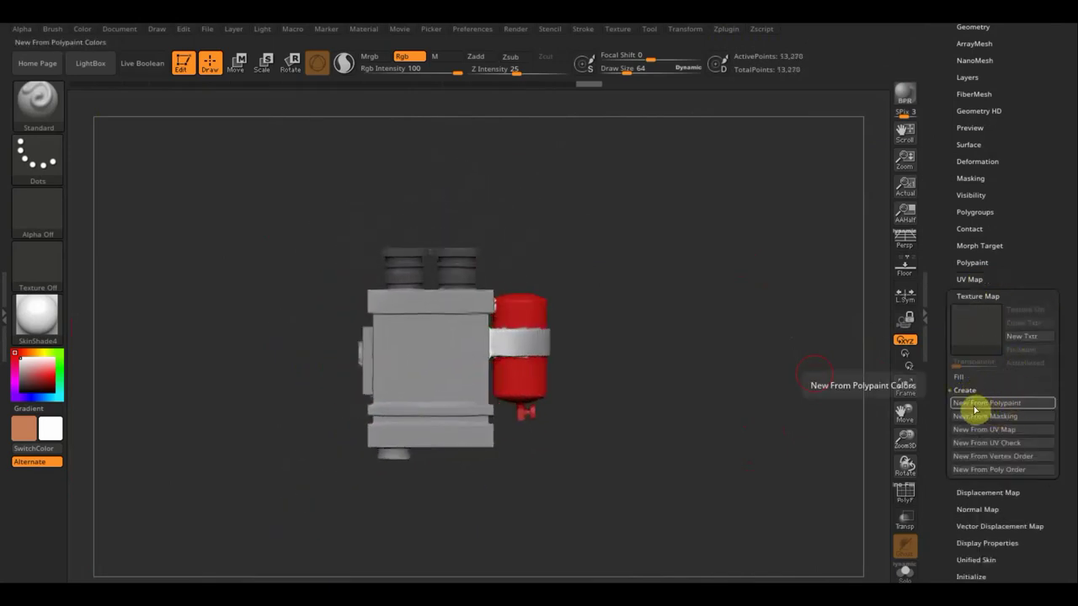
pyautogui.click(994, 408)
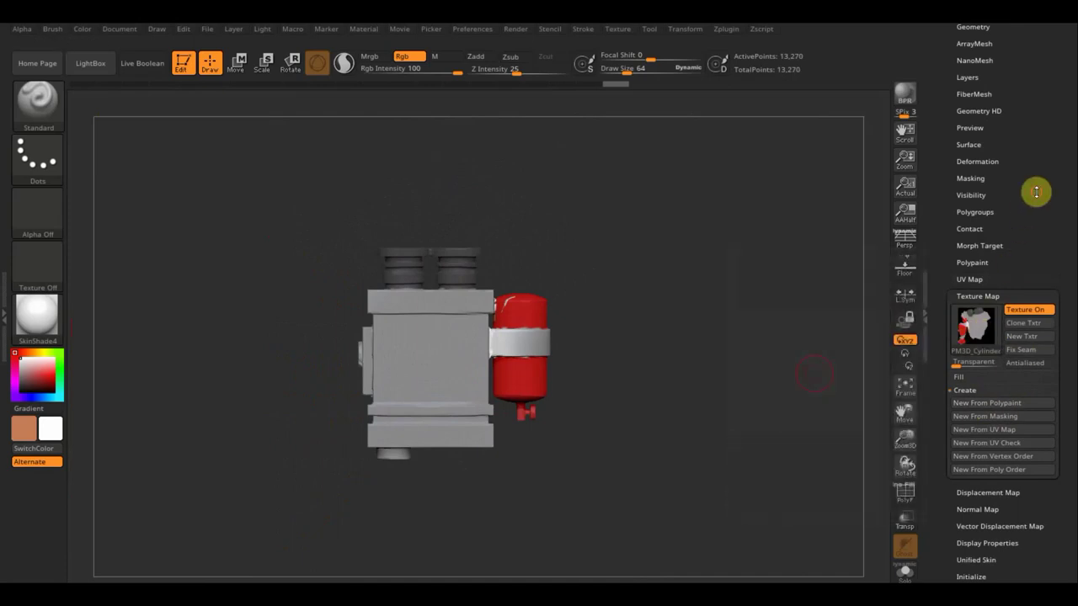
pyautogui.scroll(5, 1027, 253)
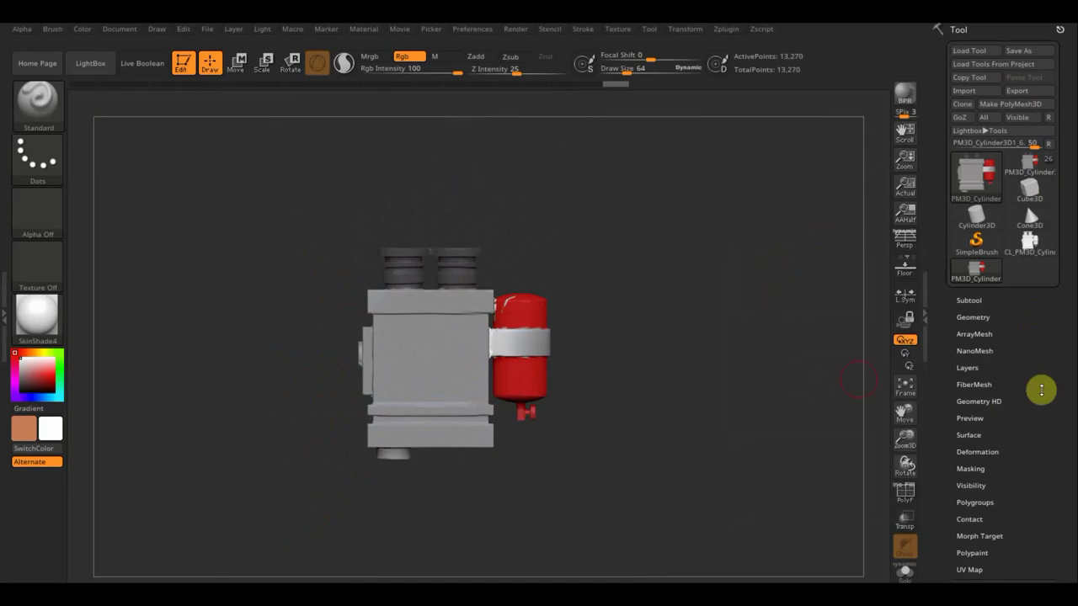
pyautogui.scroll(-4, 1024, 345)
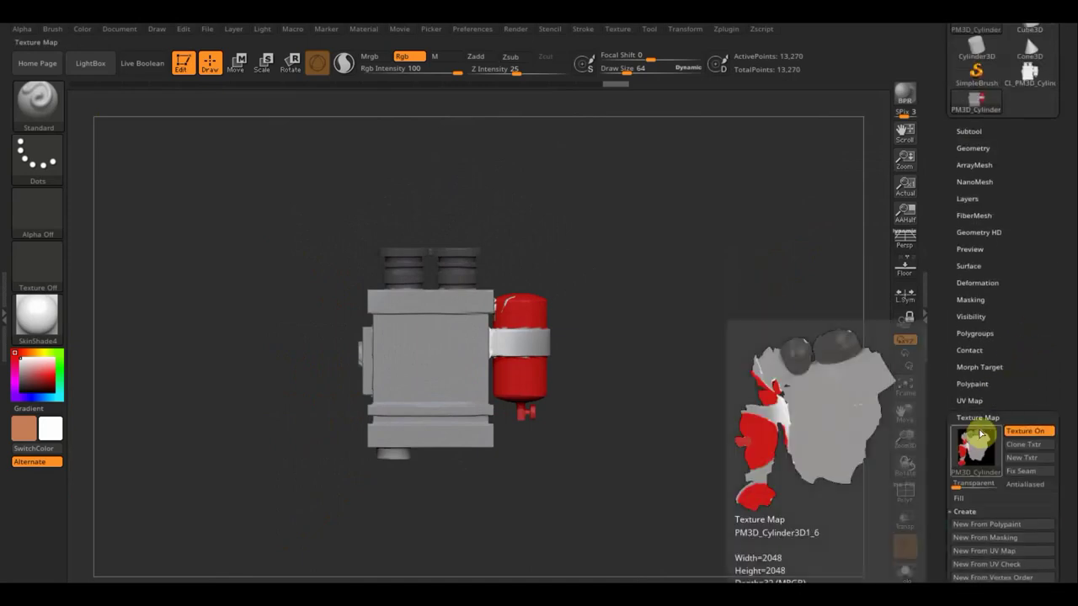
pyautogui.moveTo(1019, 284); pyautogui.dragTo(1027, 337)
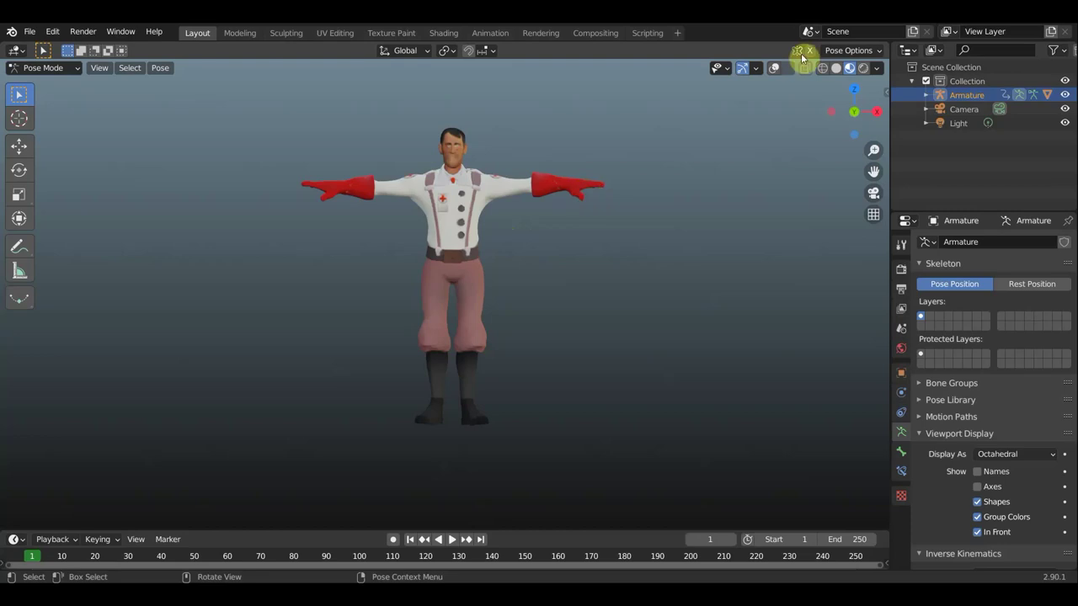
# Show the overlays and bones, then view the rigged Medic in Right Orthographic view.
pyautogui.click(773, 70)
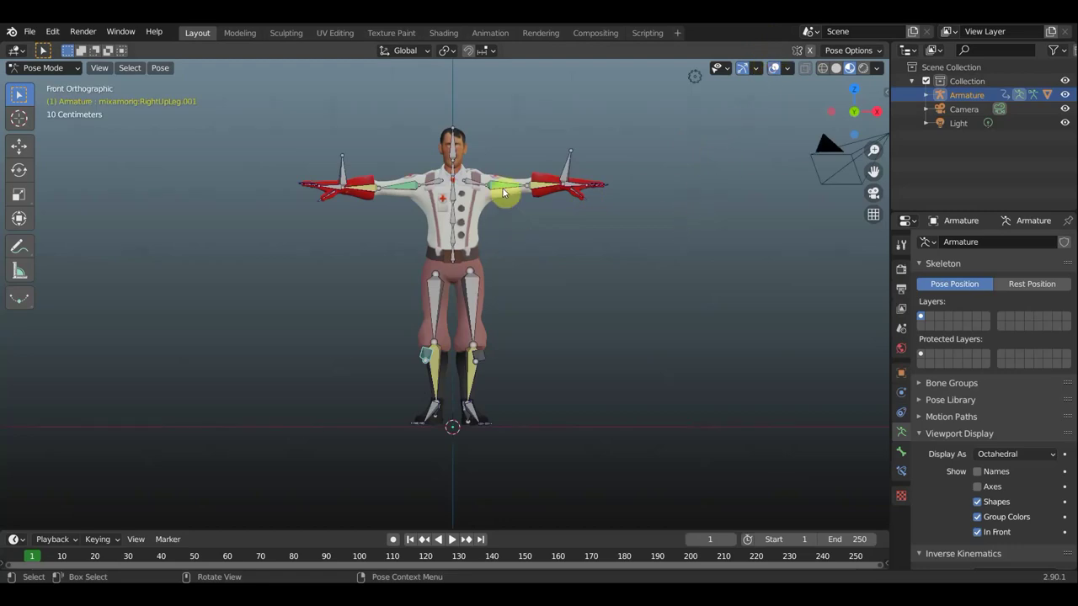
pyautogui.moveTo(618, 306)
pyautogui.mouseDown(button='middle')
pyautogui.moveTo(489, 289)
pyautogui.moveTo(450, 312)
pyautogui.moveTo(431, 309)
pyautogui.moveTo(445, 320)
pyautogui.mouseUp(button='middle')
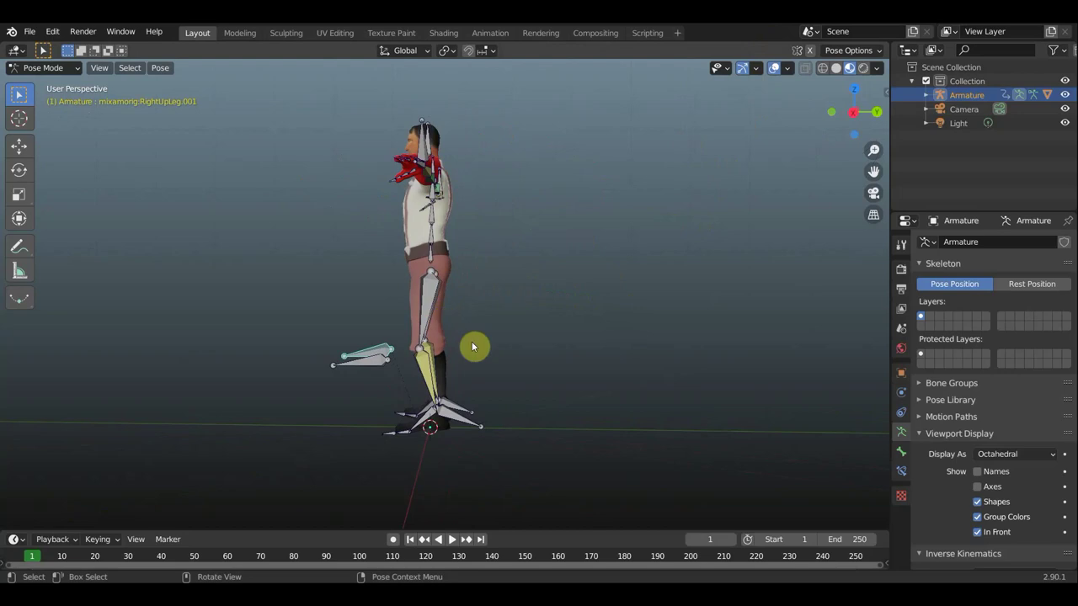
pyautogui.press('KP_1')
pyautogui.press('KP_3')
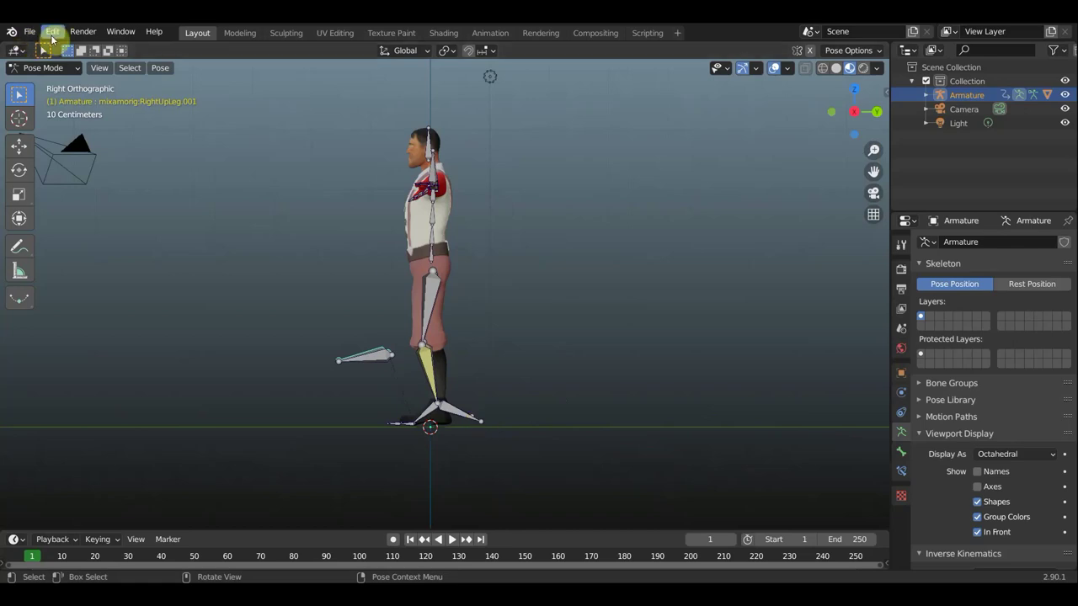
pyautogui.click(52, 35)
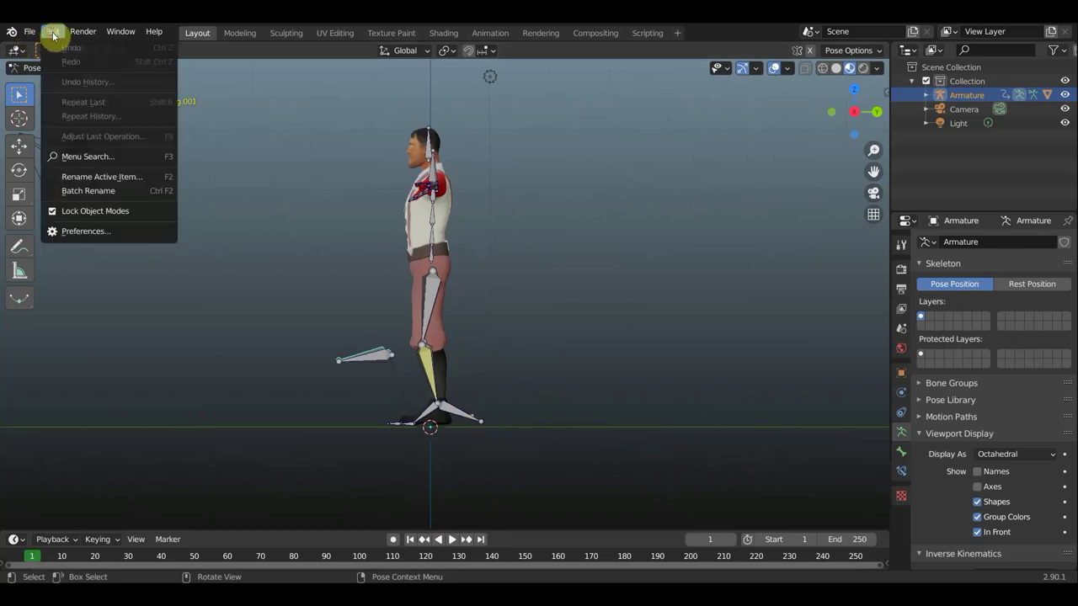
pyautogui.click(83, 233)
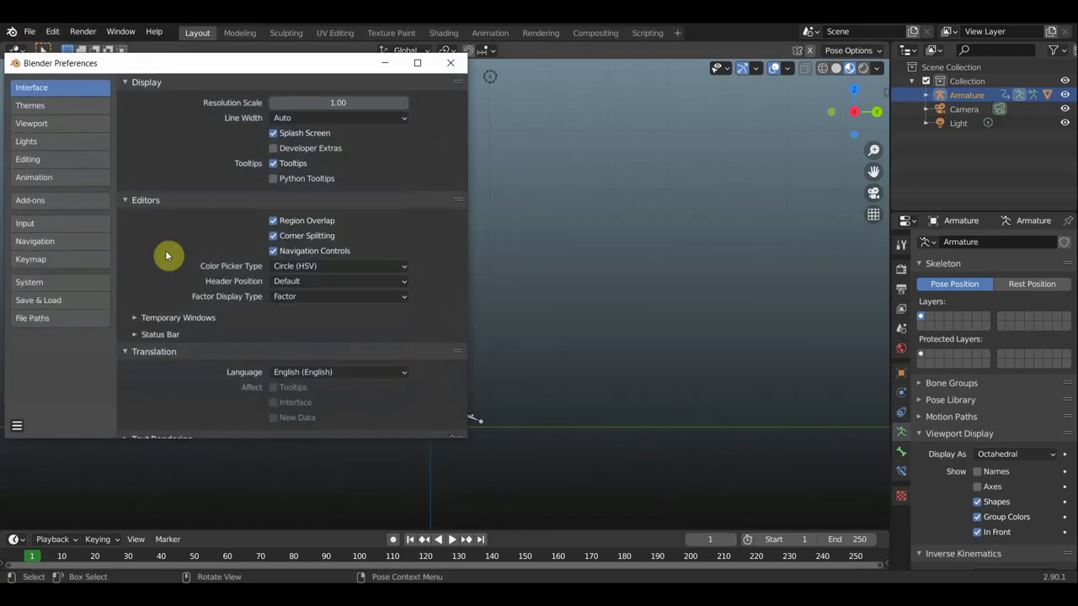
pyautogui.click(34, 223)
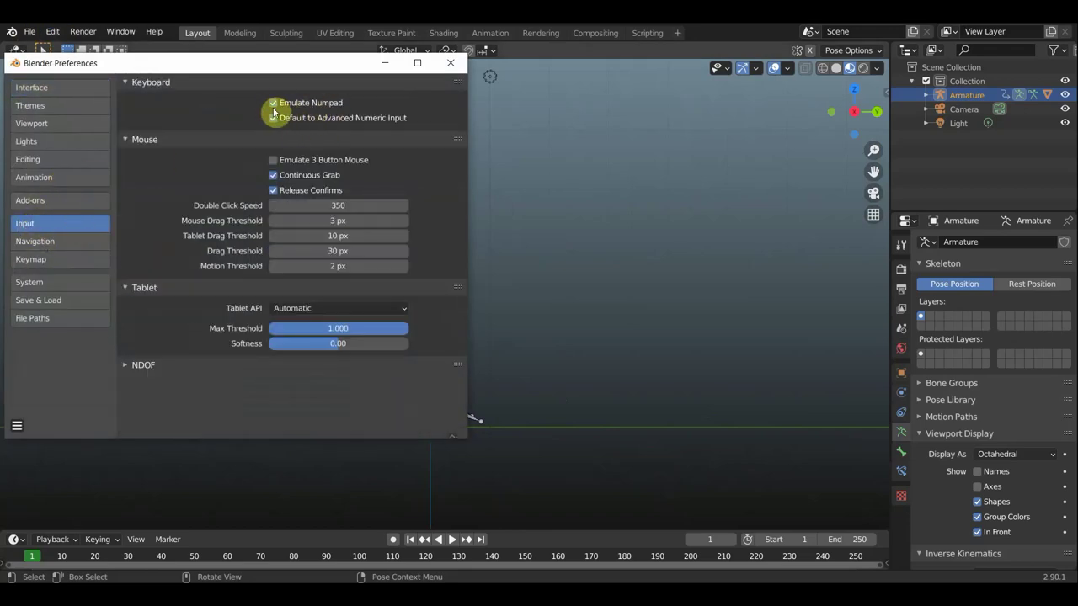
pyautogui.click(450, 63)
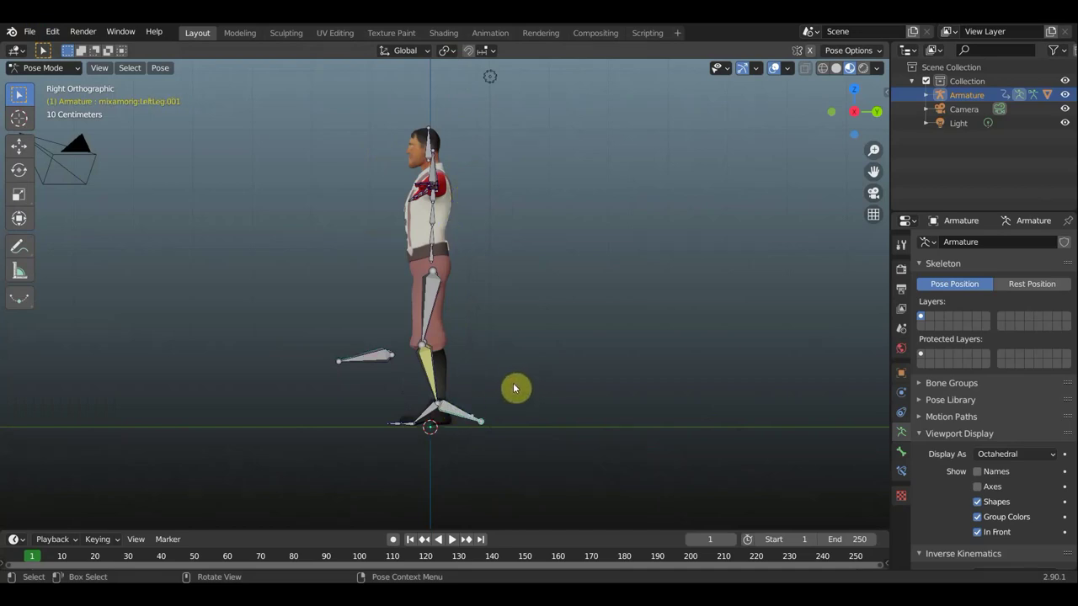
# Move the selected left leg bone to lift the leg, then orbit to look down on the character.
pyautogui.press('g')
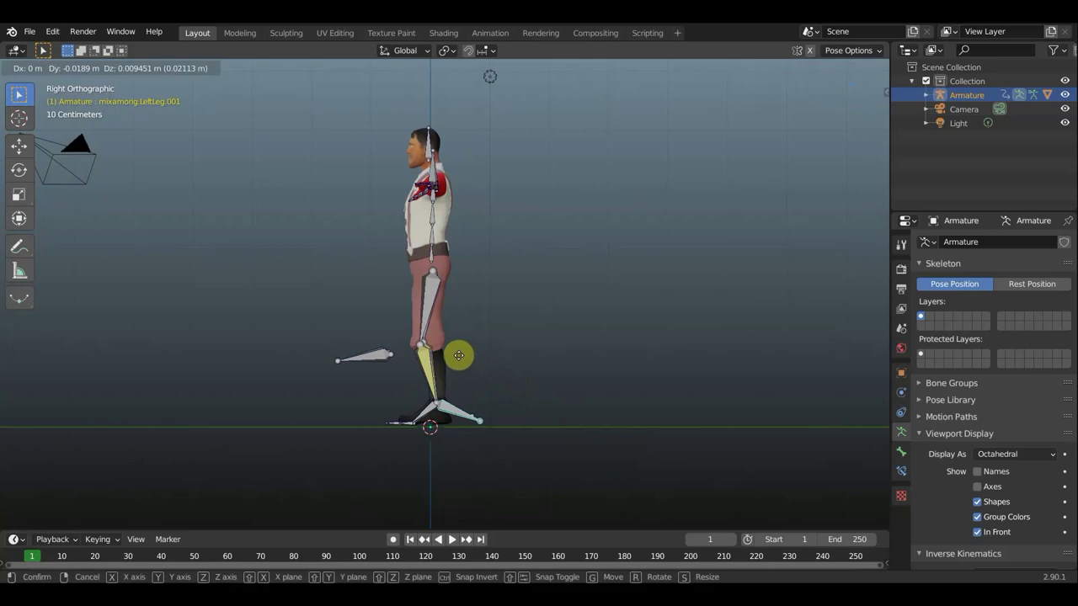
pyautogui.click(480, 363)
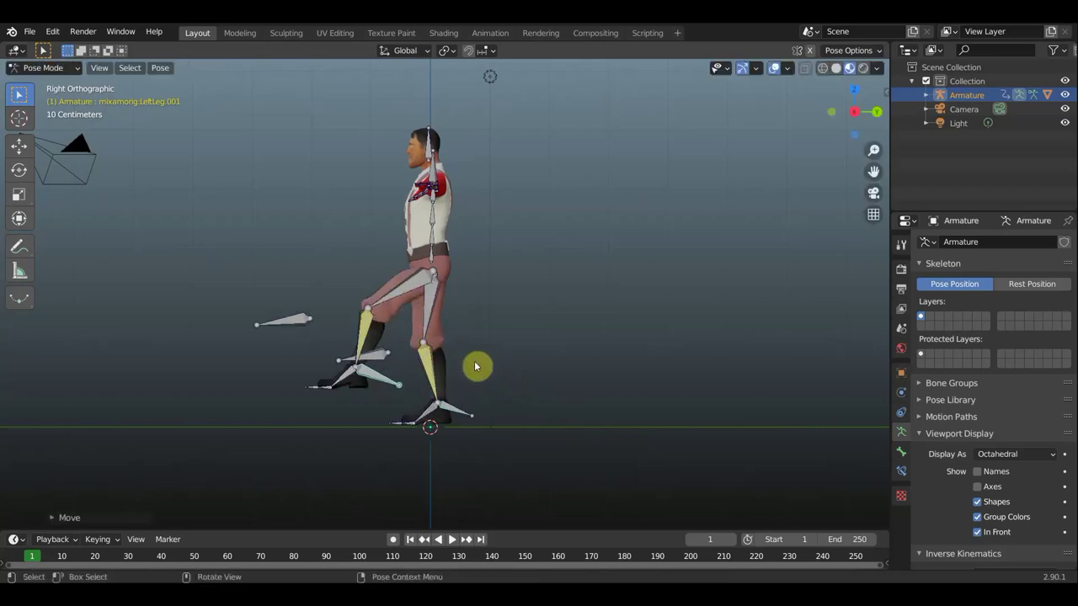
pyautogui.moveTo(474, 366); pyautogui.dragTo(625, 364, button='middle')
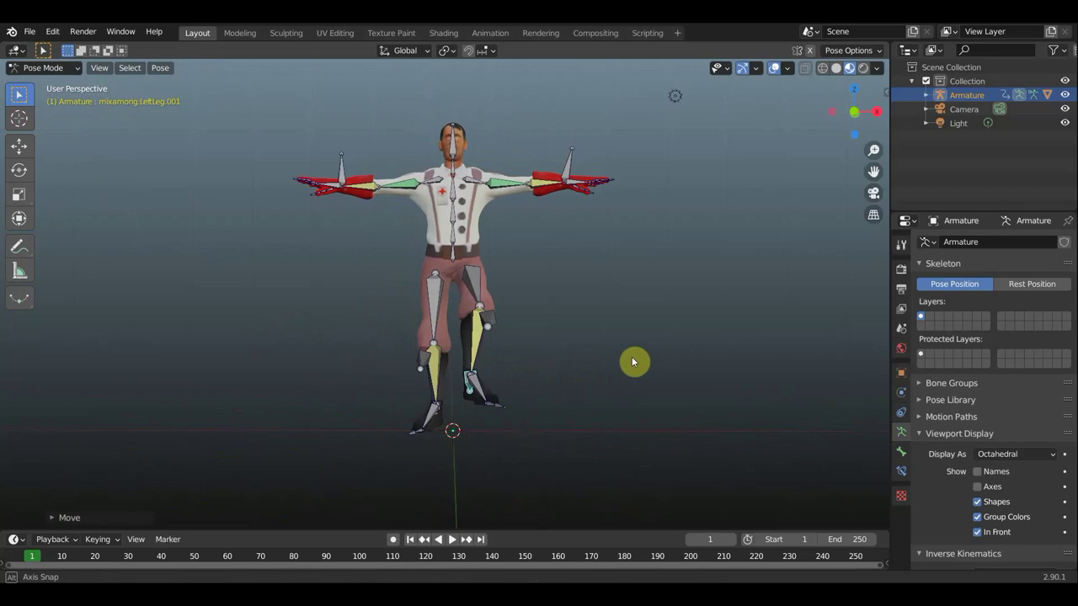
pyautogui.moveTo(549, 362)
pyautogui.mouseDown(button='middle')
pyautogui.moveTo(543, 432)
pyautogui.moveTo(495, 429)
pyautogui.mouseUp(button='middle')
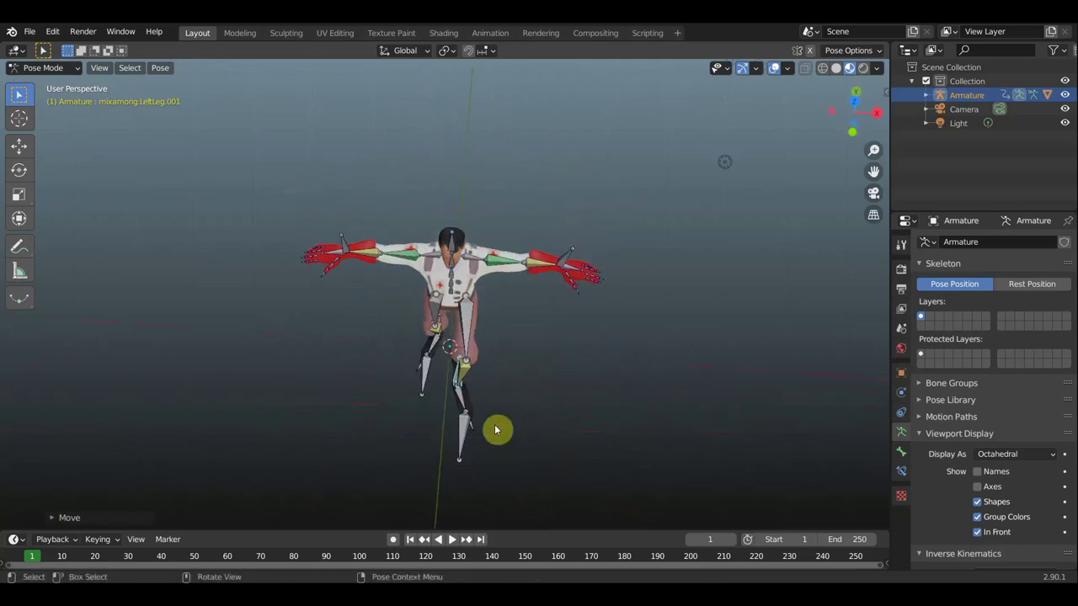
# Select the lower left leg bone and move it to bend the knee.
pyautogui.click(466, 435)
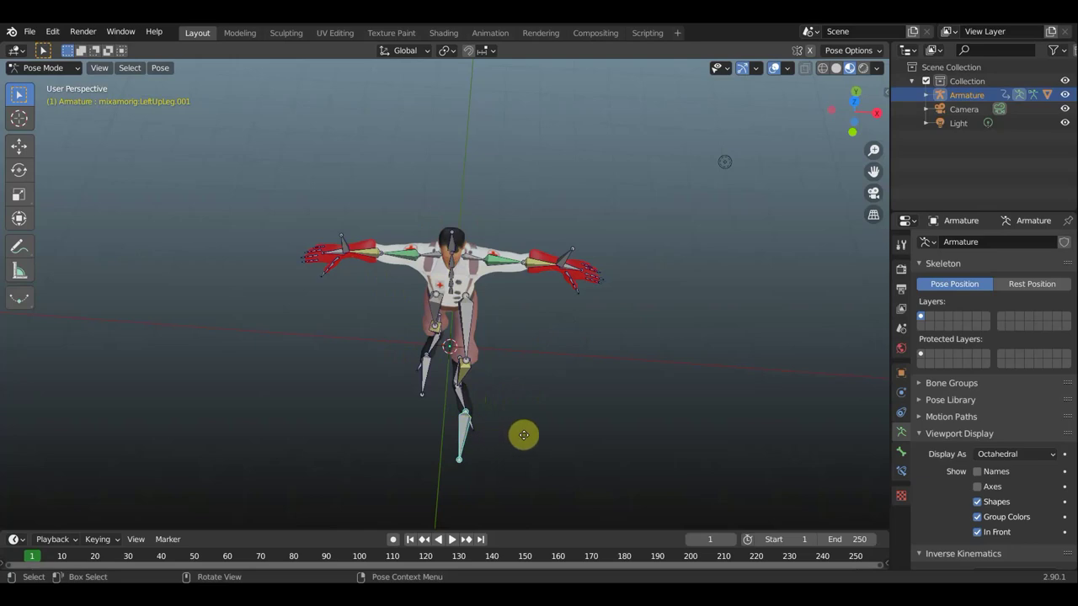
pyautogui.press('g')
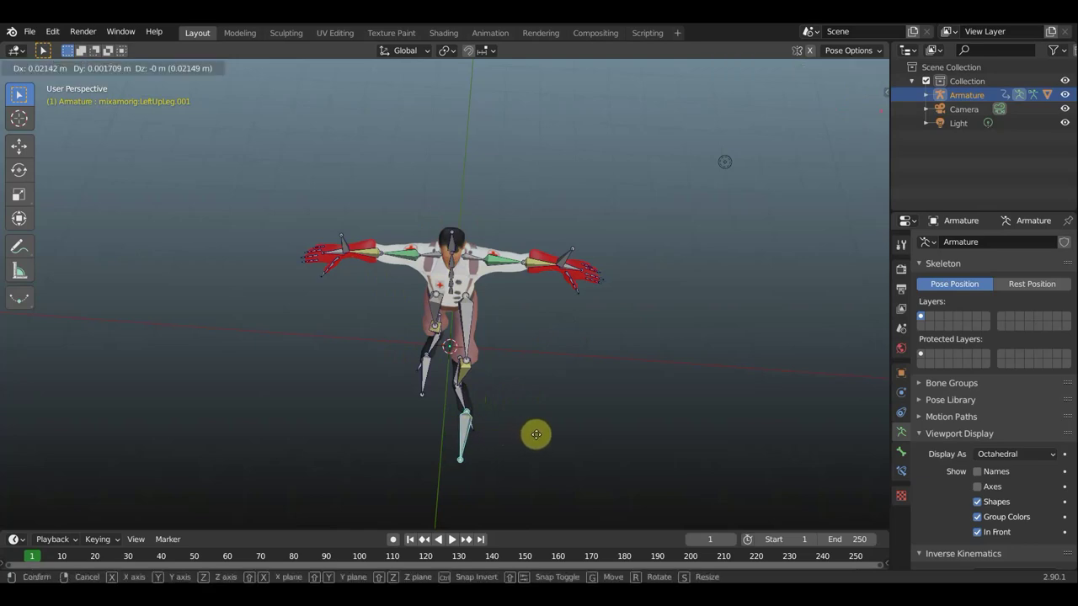
pyautogui.click(537, 439)
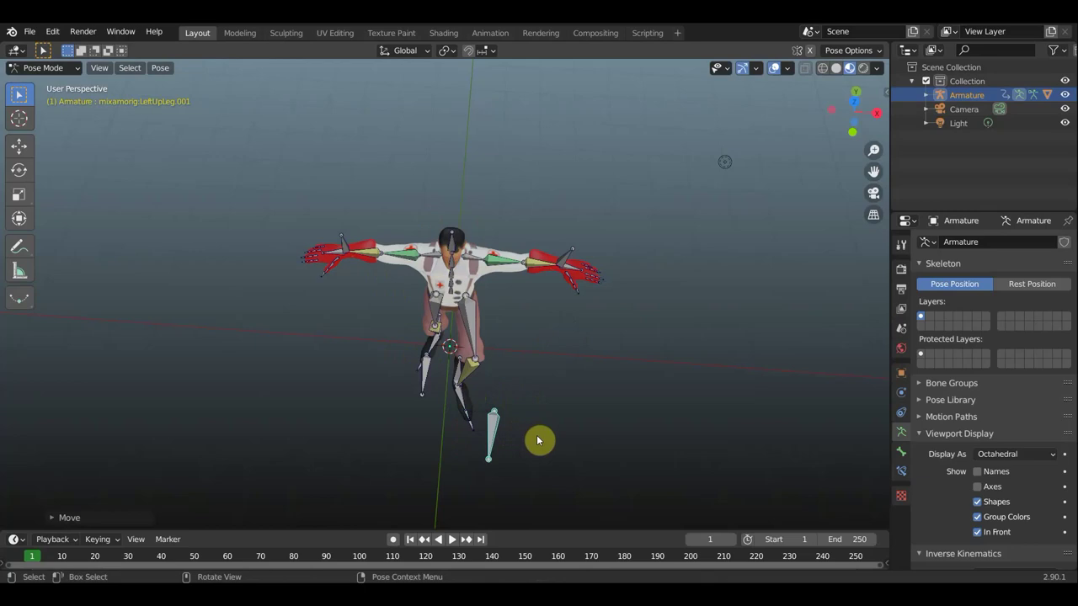
pyautogui.moveTo(537, 438)
pyautogui.mouseDown(button='middle')
pyautogui.moveTo(538, 399)
pyautogui.moveTo(559, 366)
pyautogui.moveTo(548, 346)
pyautogui.mouseUp(button='middle')
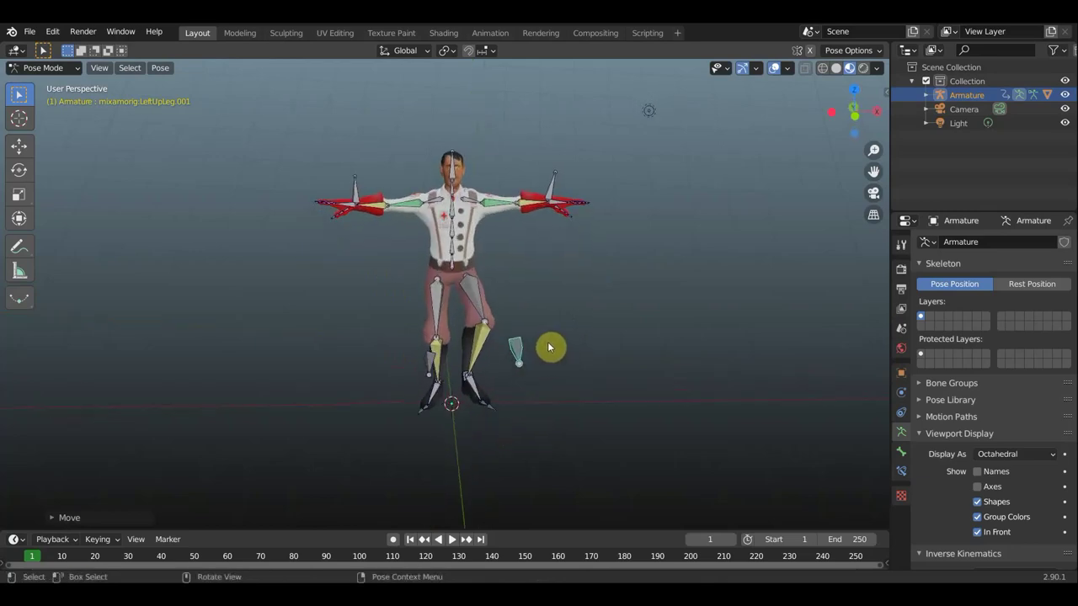
# Hide the overlays, inspect the posed mesh from three-quarter, front and back views, then restore overlays.
pyautogui.click(779, 68)
pyautogui.scroll(2, 614, 294)
pyautogui.scroll(-1, 598, 303)
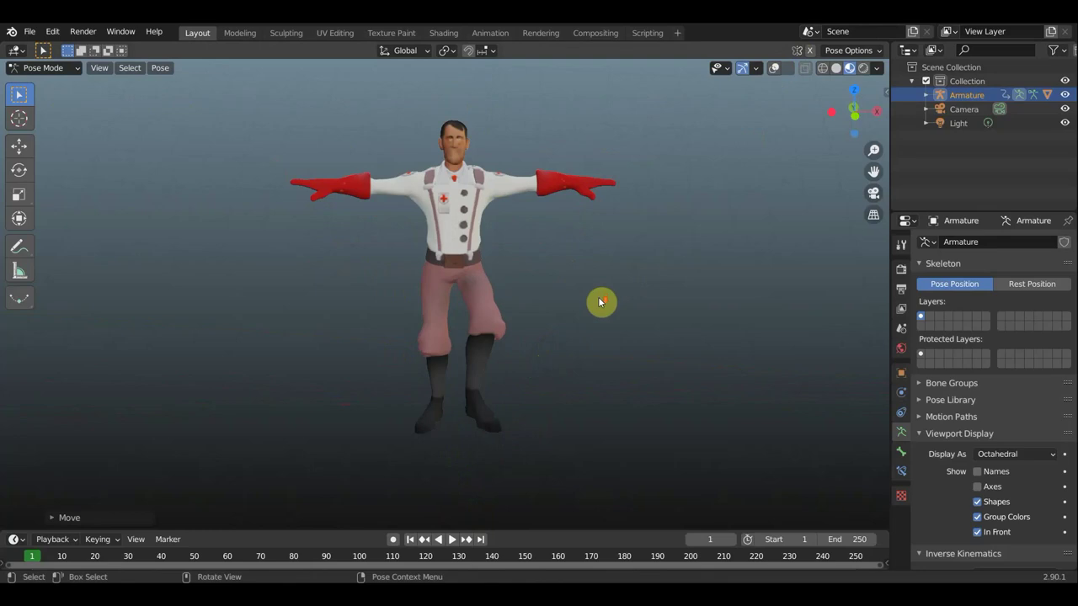
pyautogui.moveTo(602, 301); pyautogui.dragTo(657, 301, button='middle')
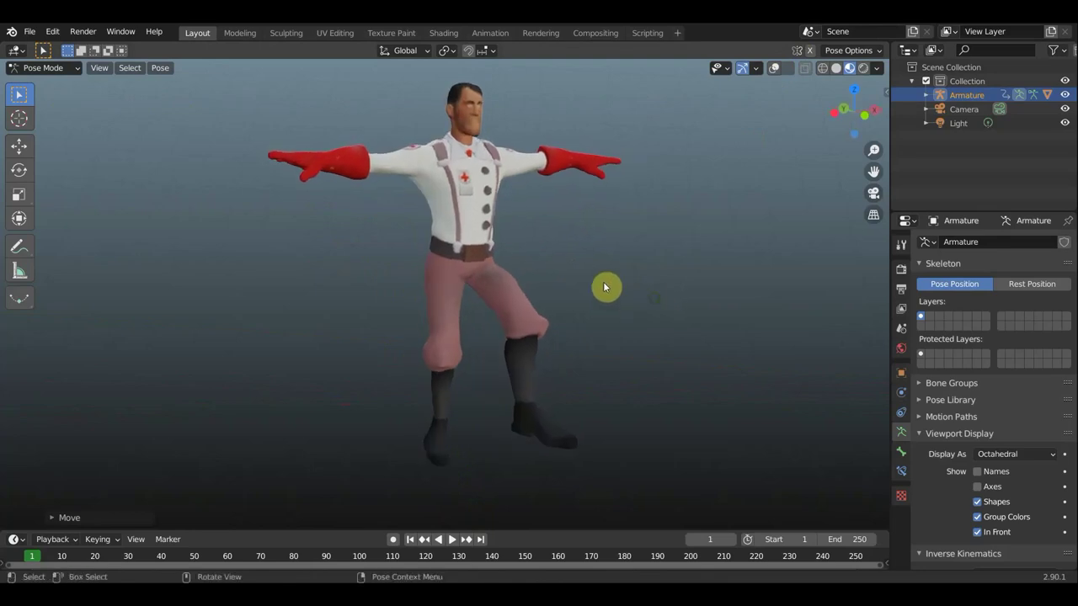
pyautogui.moveTo(347, 179)
pyautogui.mouseDown(button='middle')
pyautogui.moveTo(315, 211)
pyautogui.moveTo(289, 214)
pyautogui.mouseUp(button='middle')
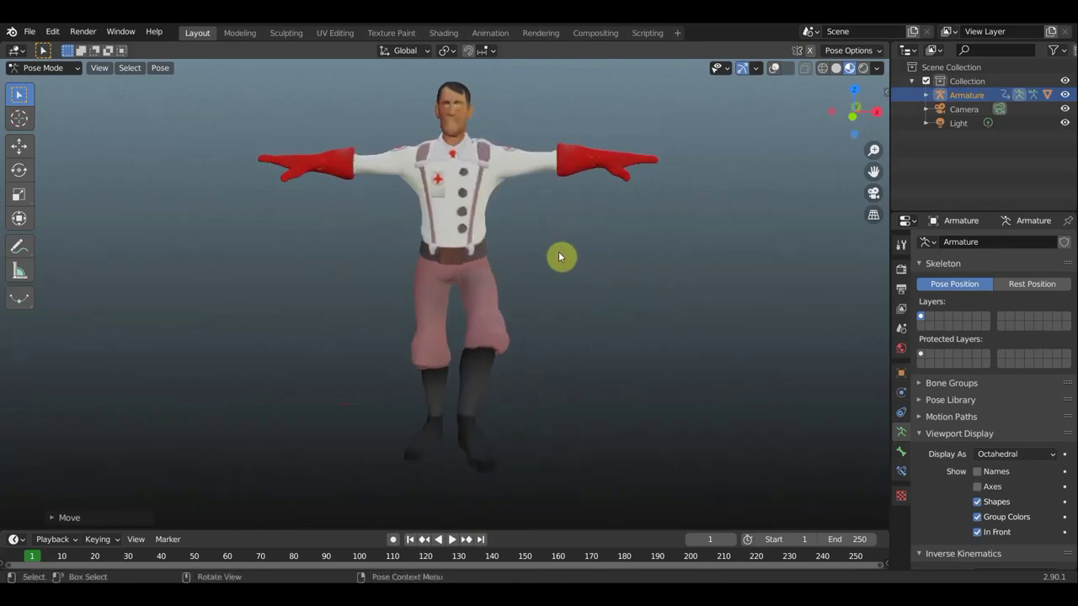
pyautogui.scroll(-1, 559, 254)
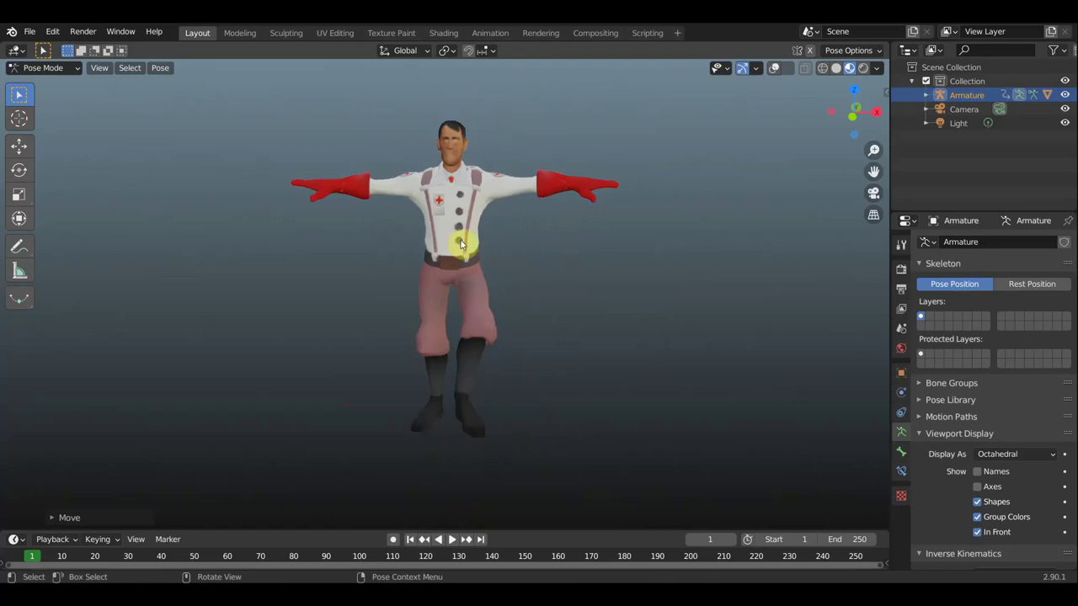
pyautogui.moveTo(528, 250)
pyautogui.mouseDown(button='middle')
pyautogui.moveTo(421, 260)
pyautogui.moveTo(362, 247)
pyautogui.moveTo(259, 250)
pyautogui.moveTo(573, 224)
pyautogui.mouseUp(button='middle')
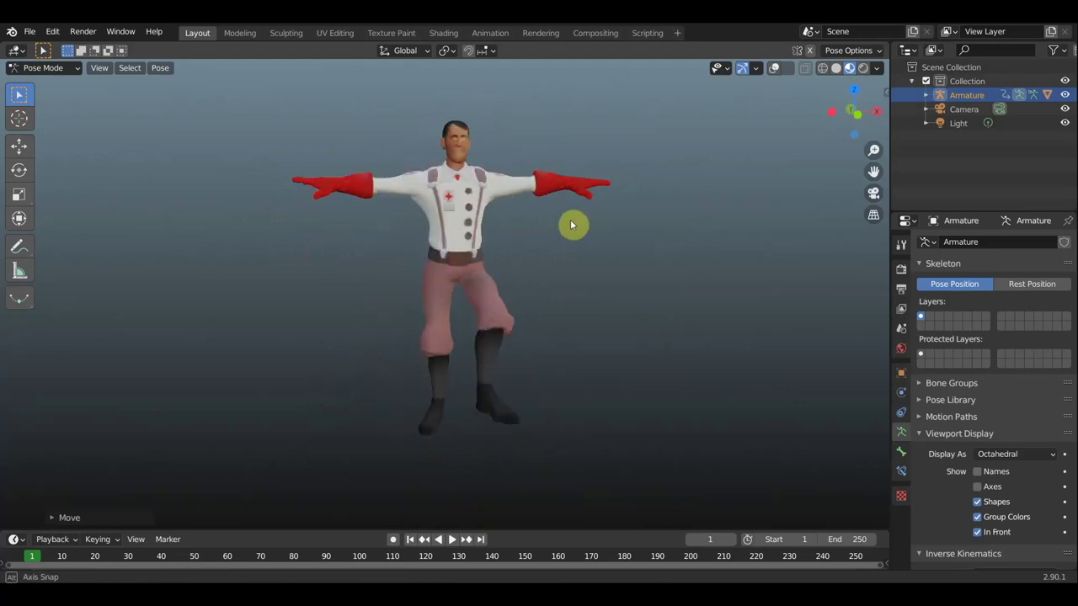
pyautogui.click(775, 71)
# Switch the armature back to Object Mode and start a Wavefront OBJ import.
pyautogui.click(51, 69)
pyautogui.click(61, 85)
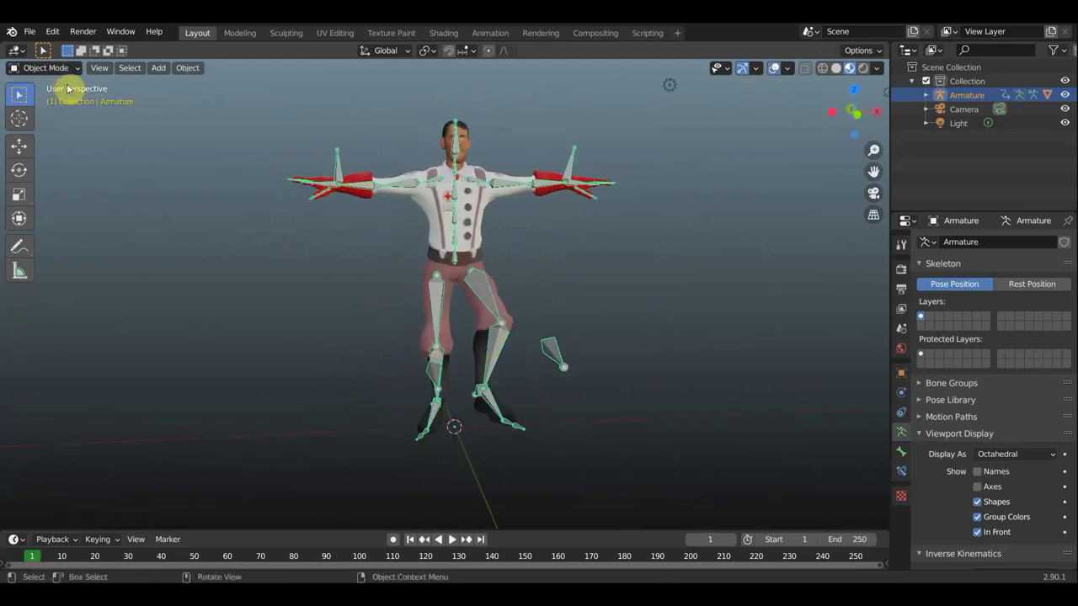
pyautogui.click(30, 31)
pyautogui.moveTo(52, 220)
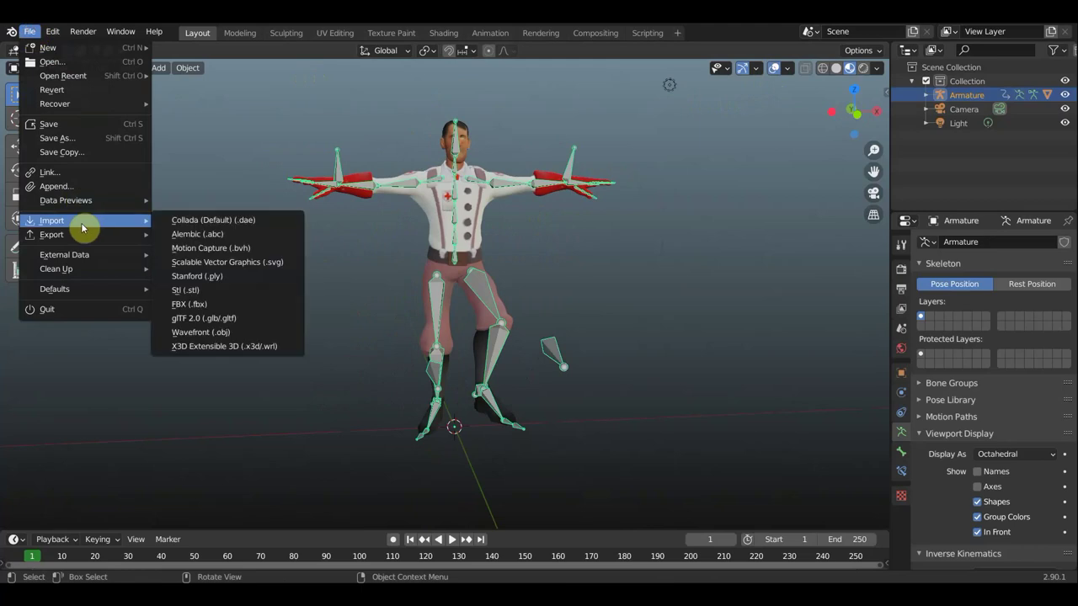
pyautogui.click(230, 334)
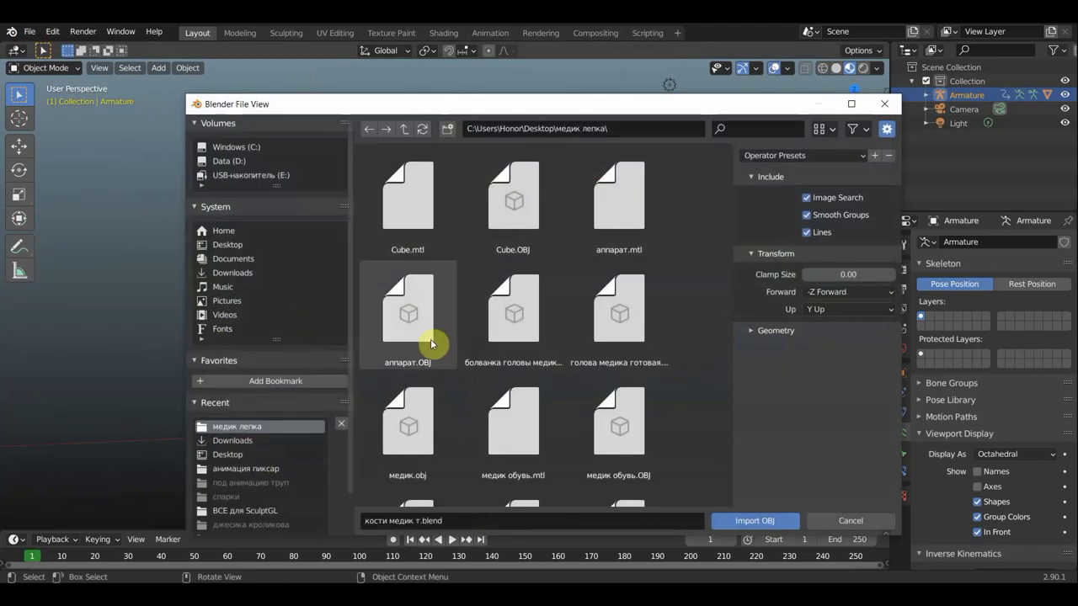
# Scroll through the file browser and select аппарат.OBJ.
pyautogui.scroll(-2, 488, 379)
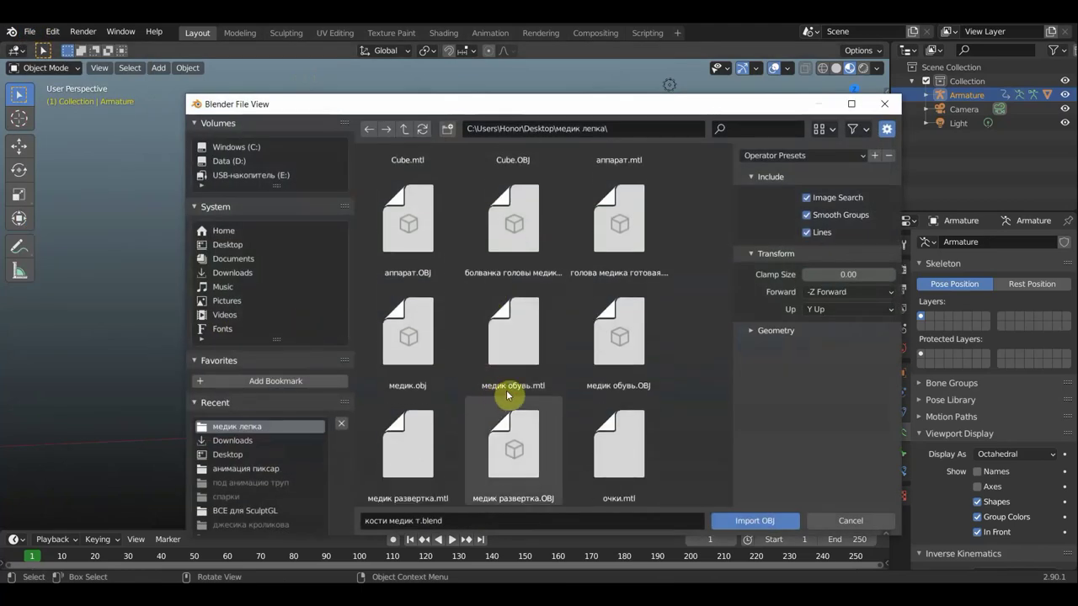
pyautogui.scroll(-1, 526, 390)
pyautogui.scroll(-1, 524, 388)
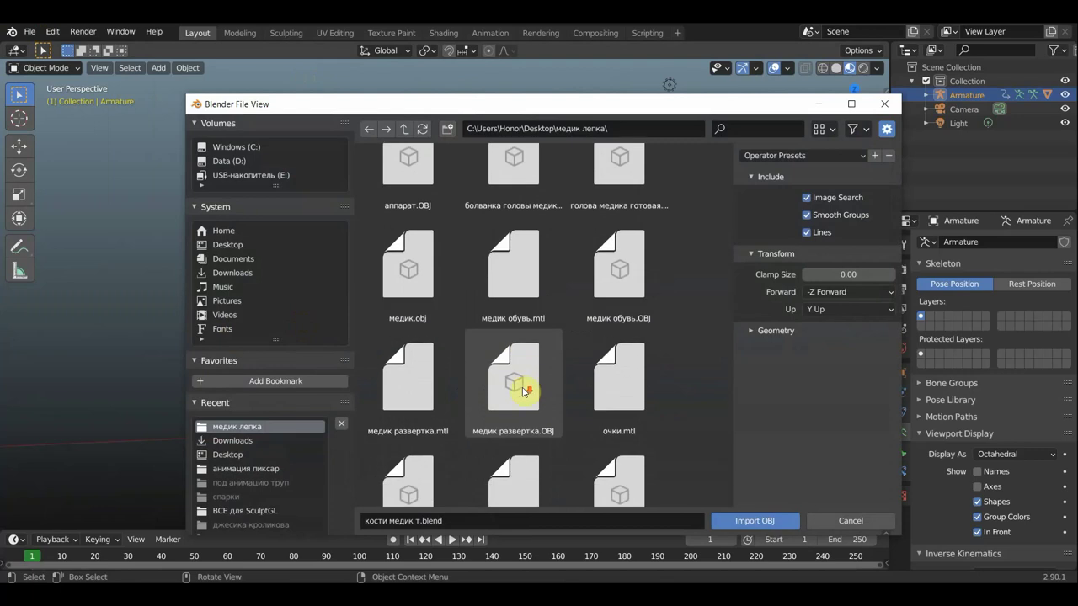
pyautogui.scroll(-1, 531, 387)
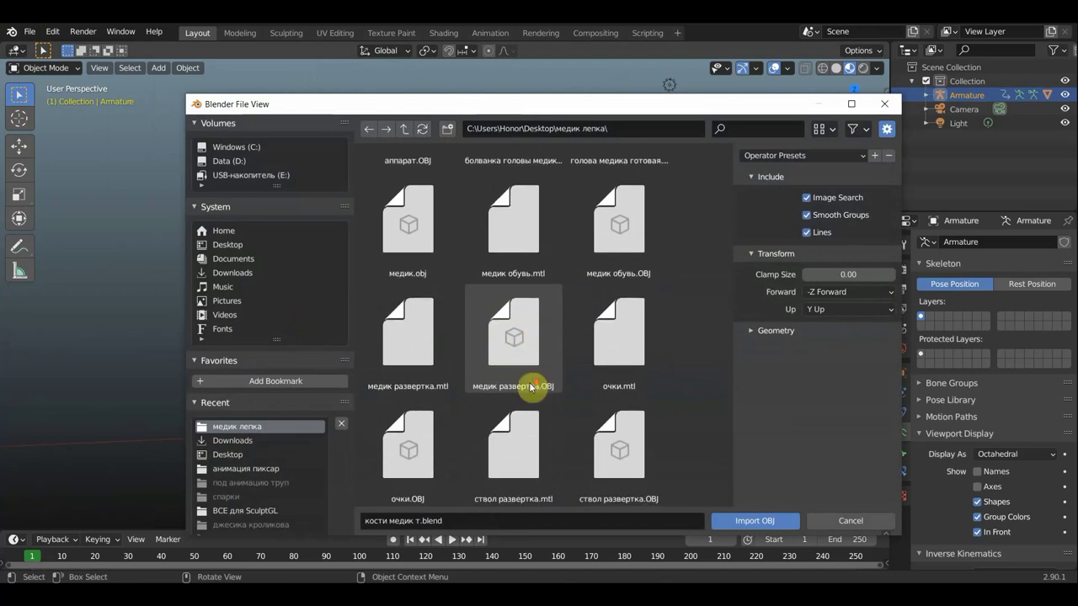
pyautogui.scroll(-2, 531, 388)
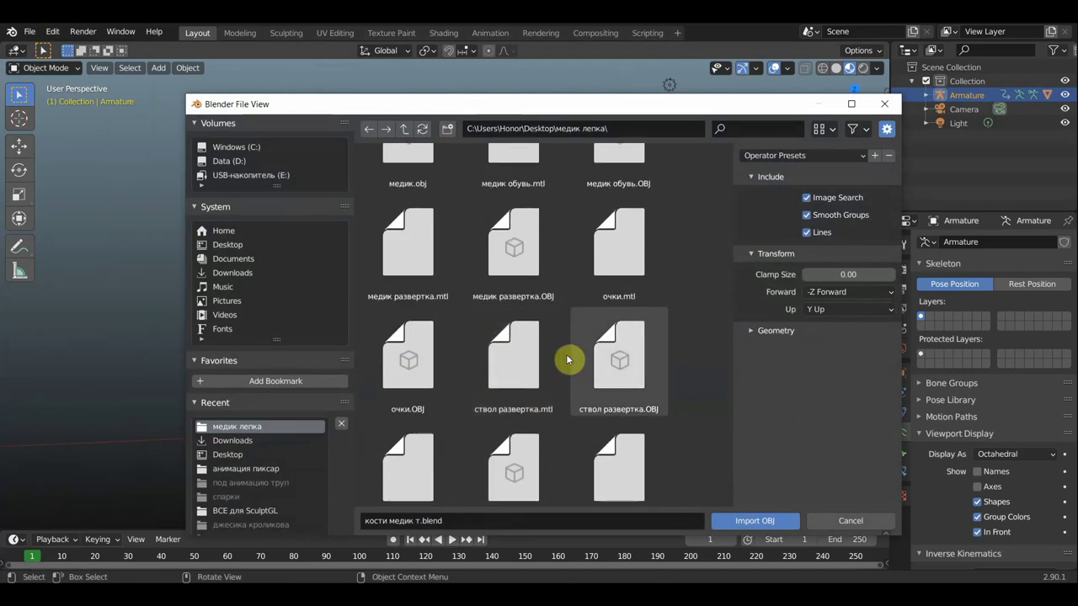
pyautogui.scroll(-1, 565, 365)
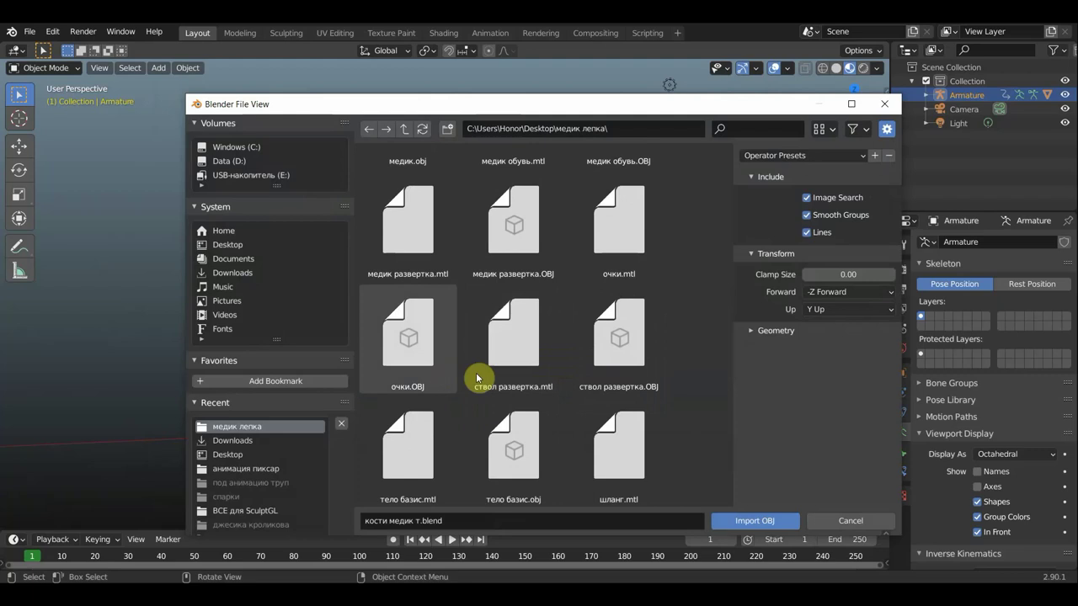
pyautogui.scroll(-2, 523, 376)
pyautogui.scroll(-1, 534, 377)
pyautogui.scroll(-1, 533, 376)
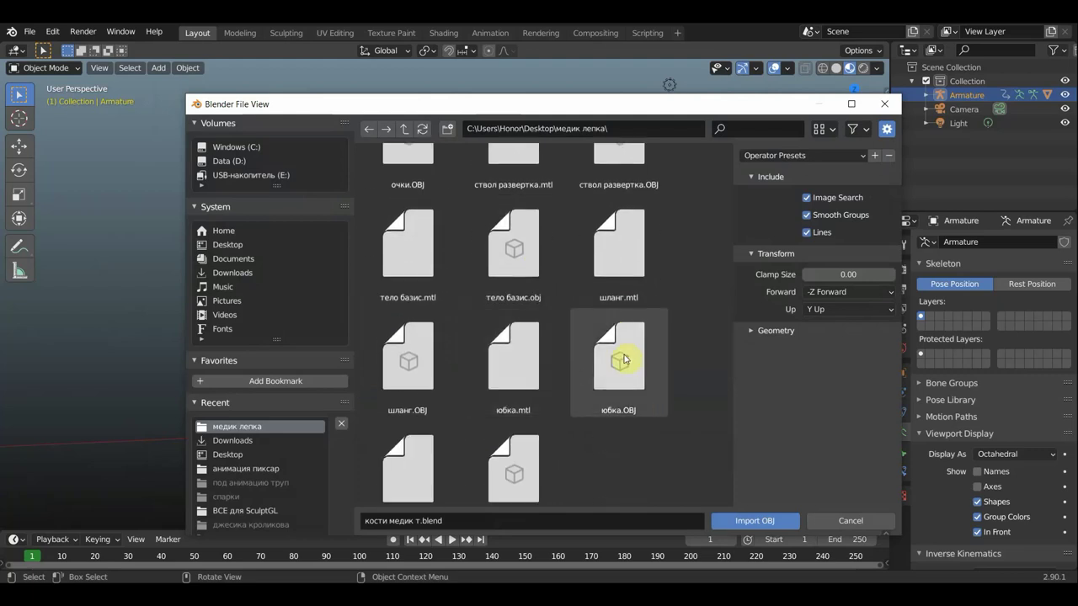
pyautogui.scroll(-1, 480, 426)
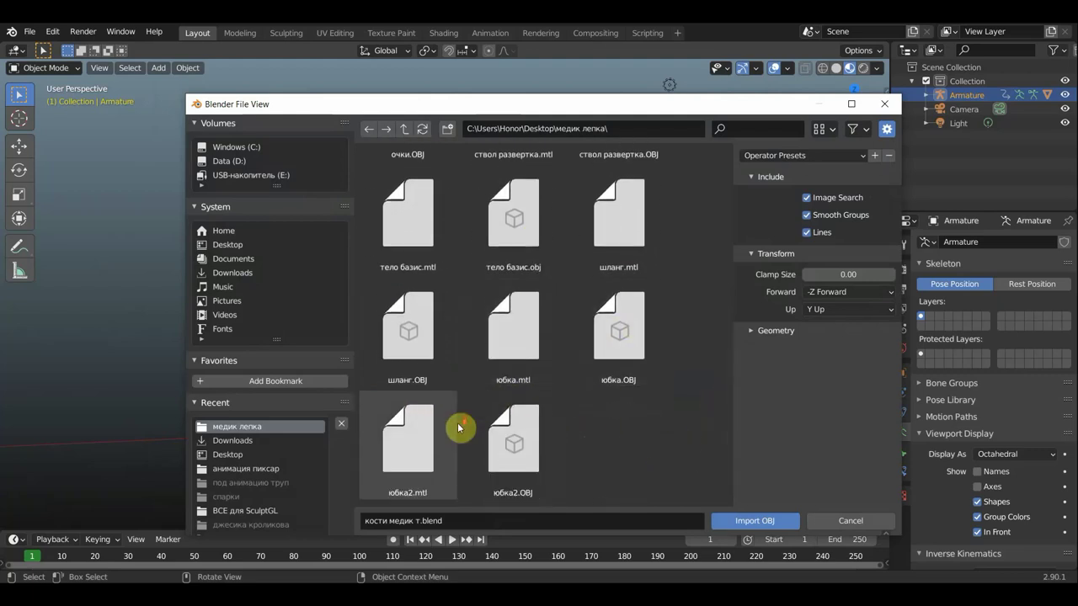
pyautogui.scroll(3, 464, 425)
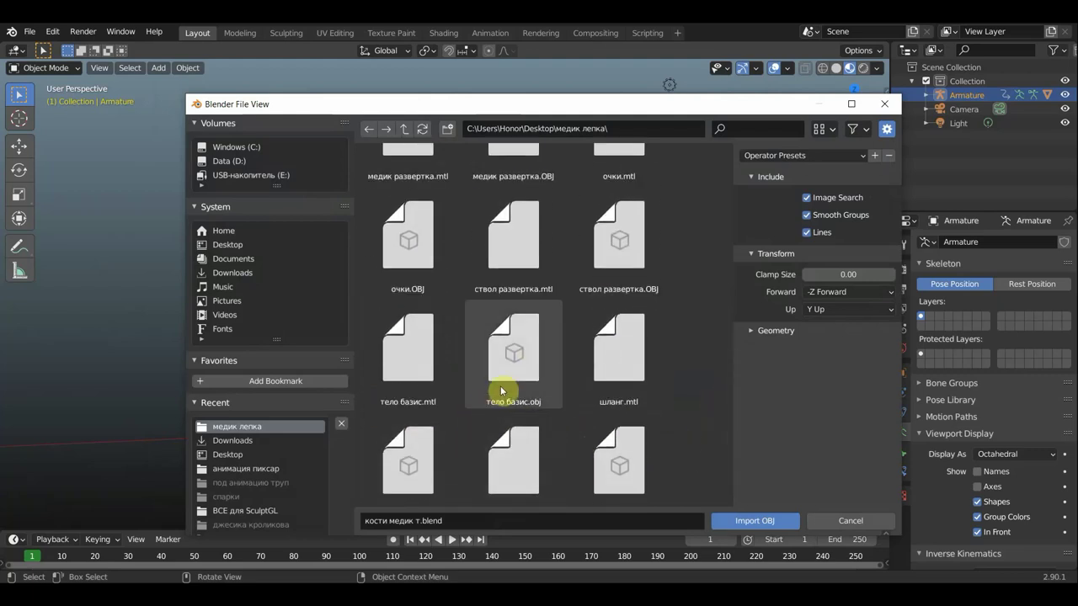
pyautogui.scroll(2, 500, 390)
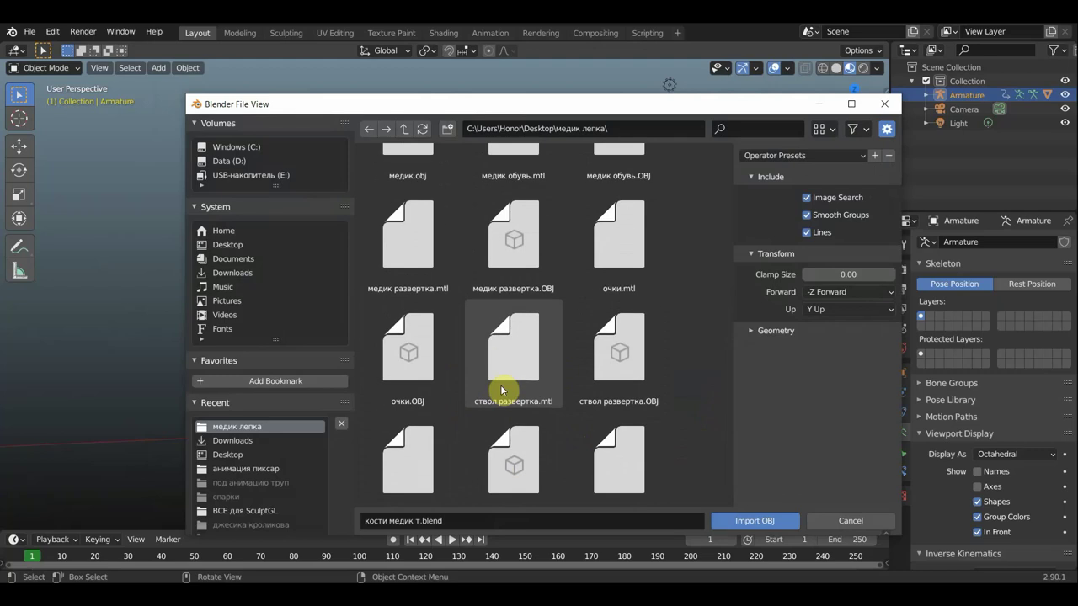
pyautogui.scroll(1, 500, 390)
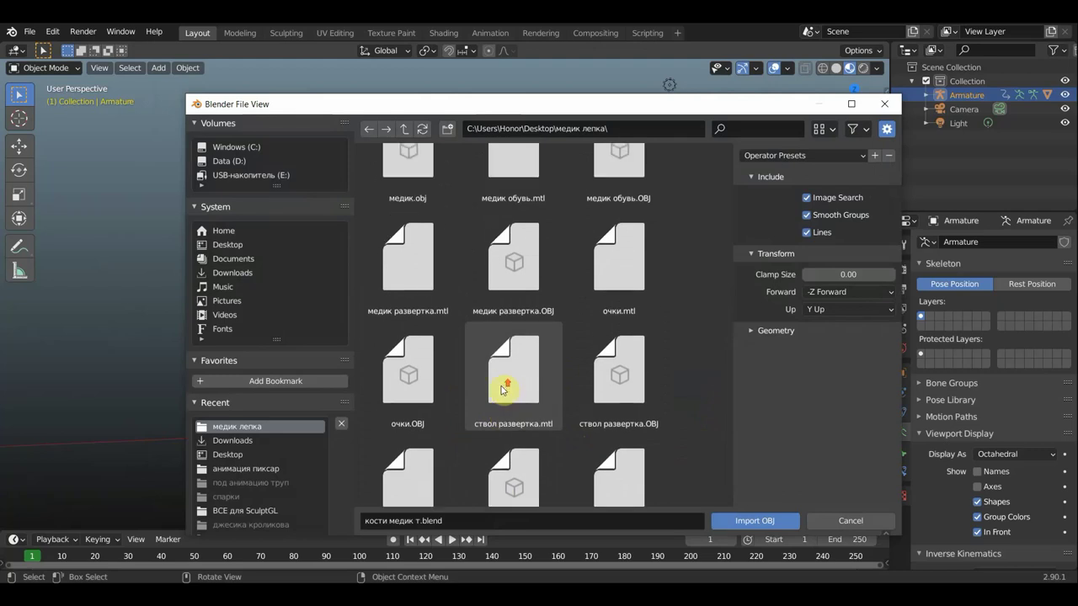
pyautogui.scroll(1, 501, 390)
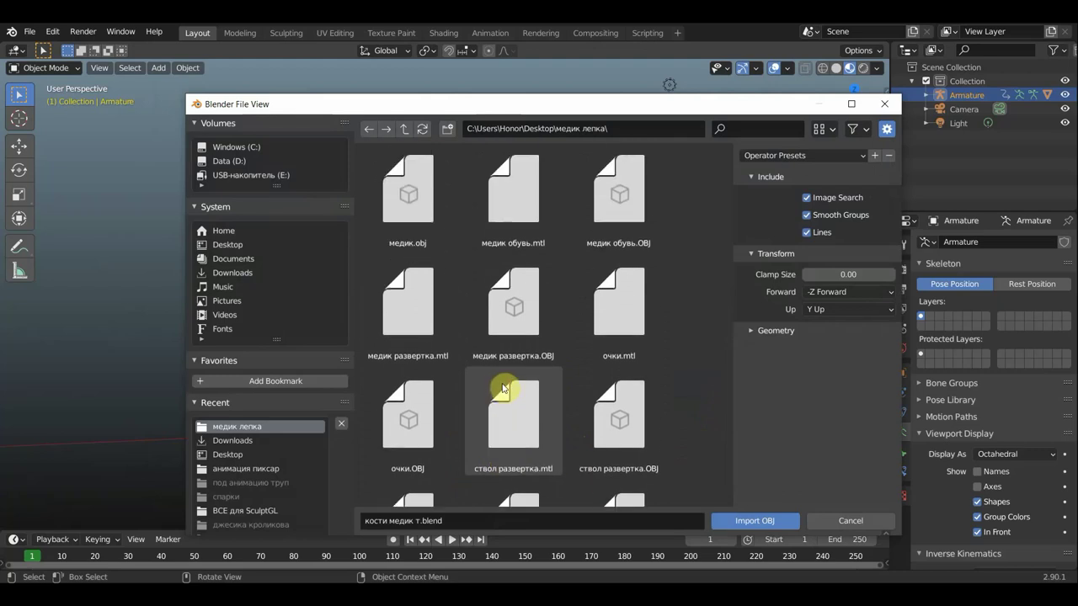
pyautogui.scroll(1, 553, 396)
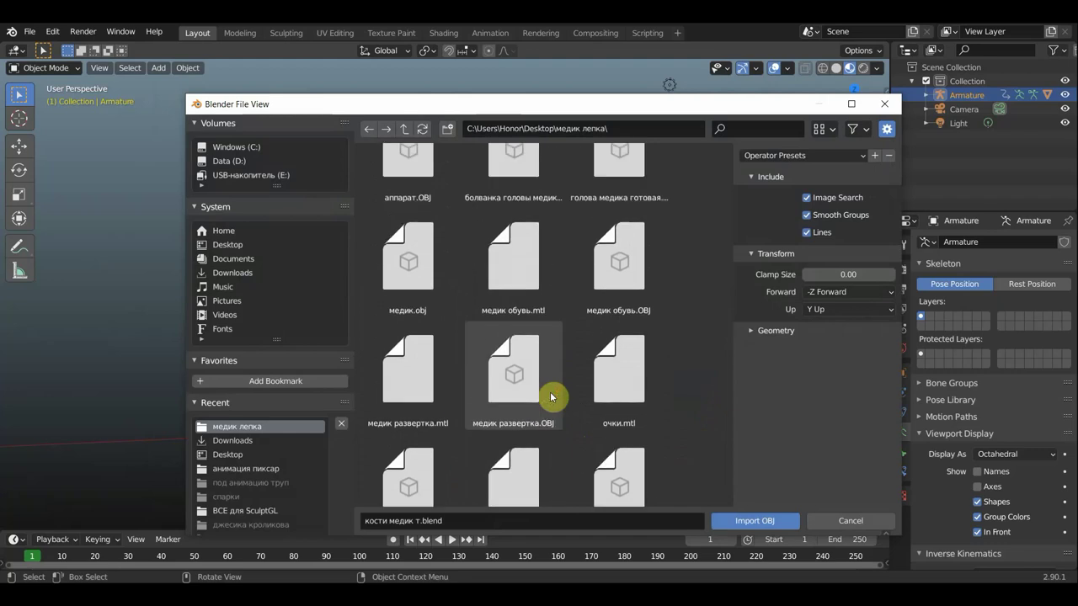
pyautogui.scroll(1, 552, 396)
pyautogui.scroll(1, 552, 397)
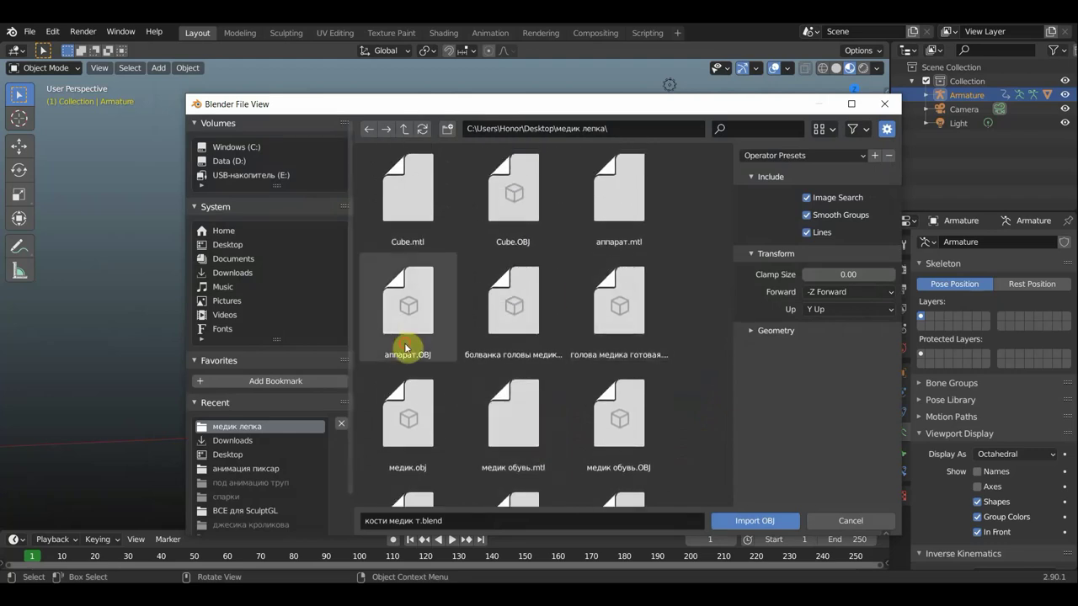
pyautogui.click(403, 349)
# Import аппарат.OBJ and move the backpack up to the medic's chest height.
pyautogui.click(751, 521)
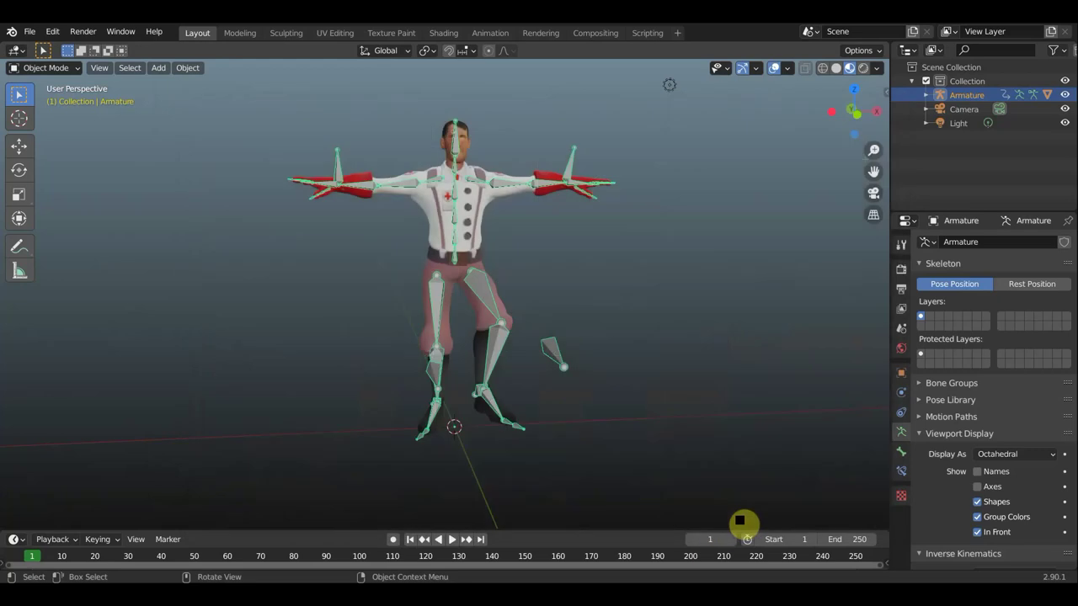
pyautogui.scroll(-3, 597, 431)
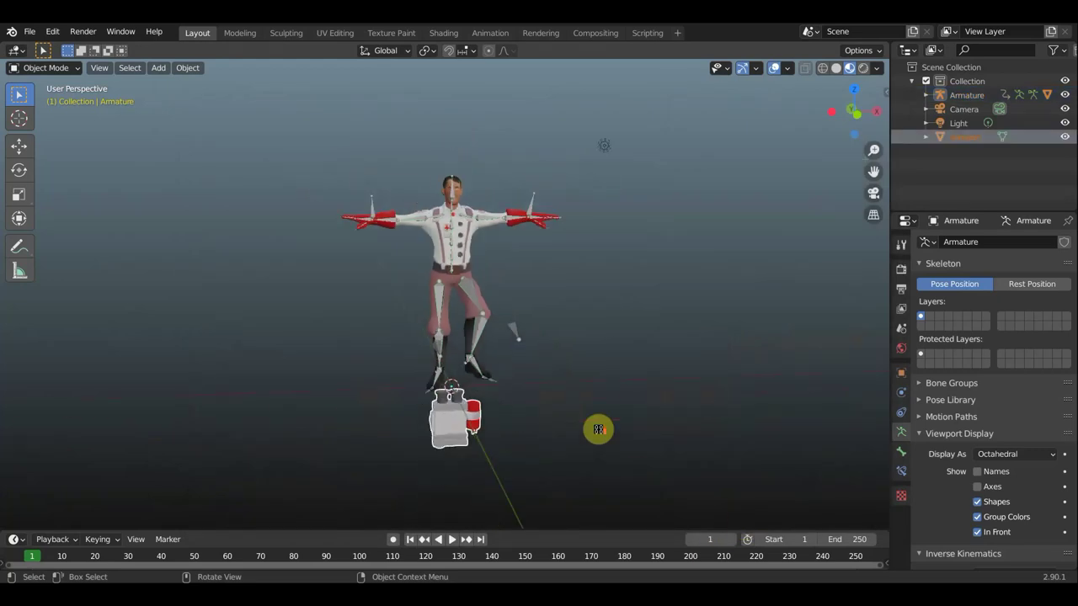
pyautogui.moveTo(598, 431)
pyautogui.mouseDown(button='middle')
pyautogui.moveTo(323, 416)
pyautogui.moveTo(448, 409)
pyautogui.moveTo(438, 406)
pyautogui.mouseUp(button='middle')
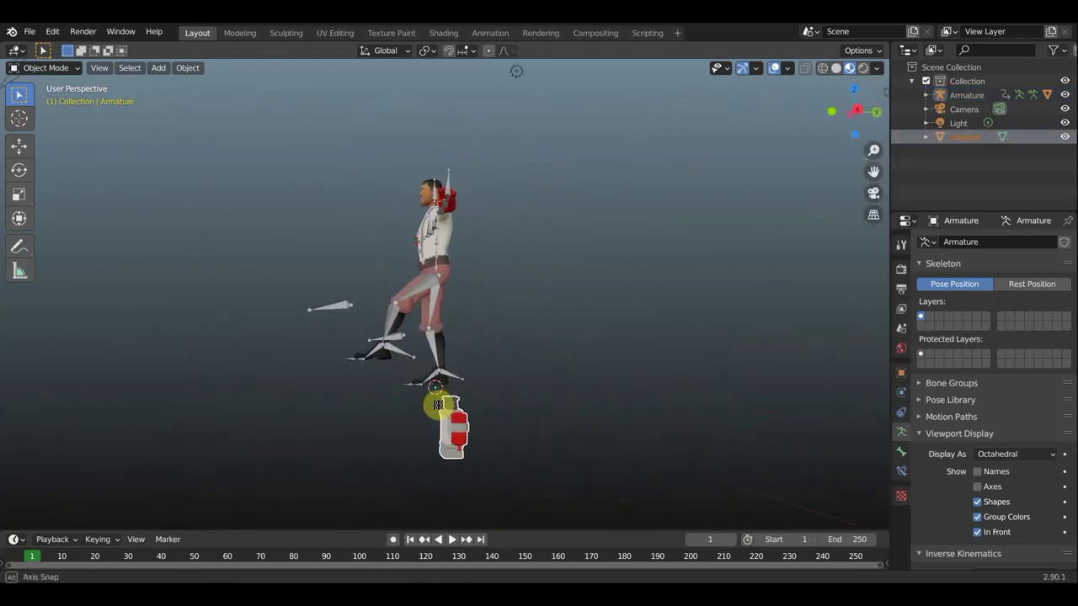
pyautogui.click(17, 145)
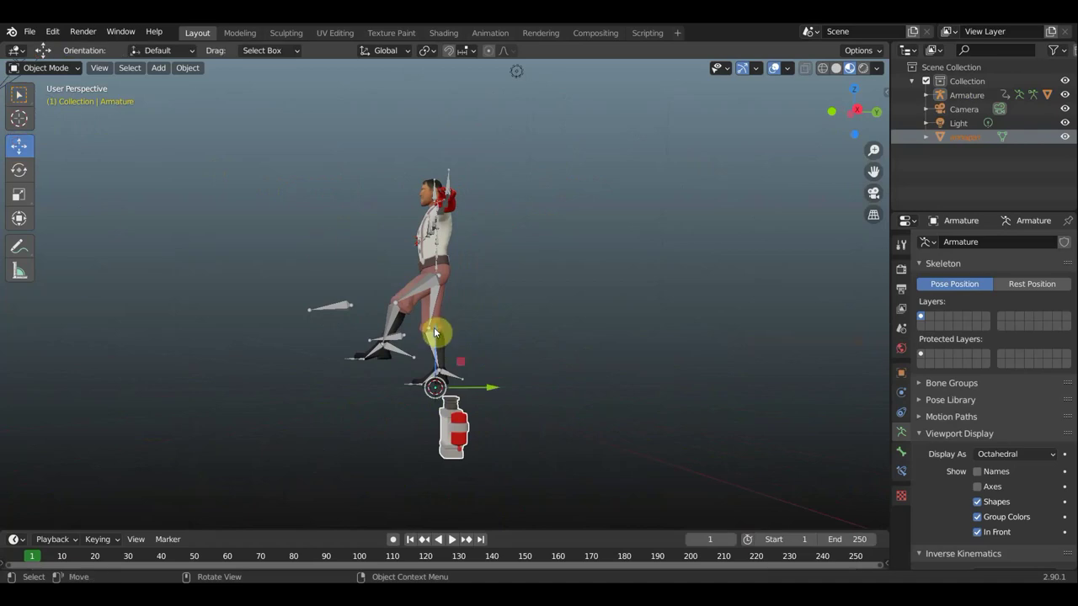
pyautogui.moveTo(435, 332)
pyautogui.mouseDown()
pyautogui.moveTo(448, 115)
pyautogui.moveTo(468, 143)
pyautogui.mouseUp()
# Hide the viewport overlays and orbit to check the backpack from behind and front.
pyautogui.moveTo(515, 234)
pyautogui.mouseDown(button='middle')
pyautogui.moveTo(410, 250)
pyautogui.moveTo(474, 236)
pyautogui.mouseUp(button='middle')
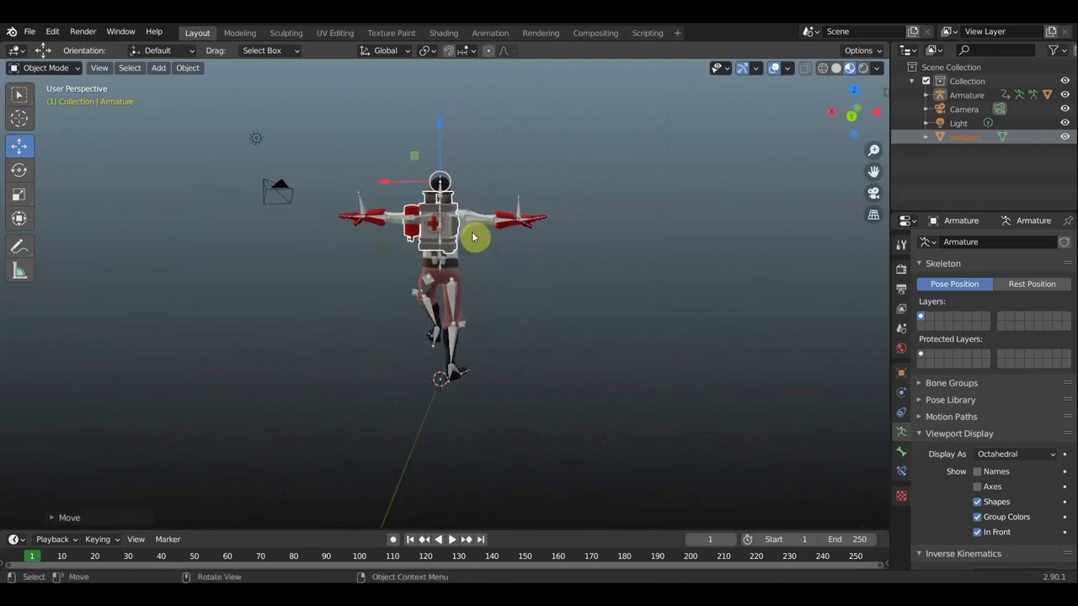
pyautogui.scroll(3, 495, 235)
pyautogui.click(774, 67)
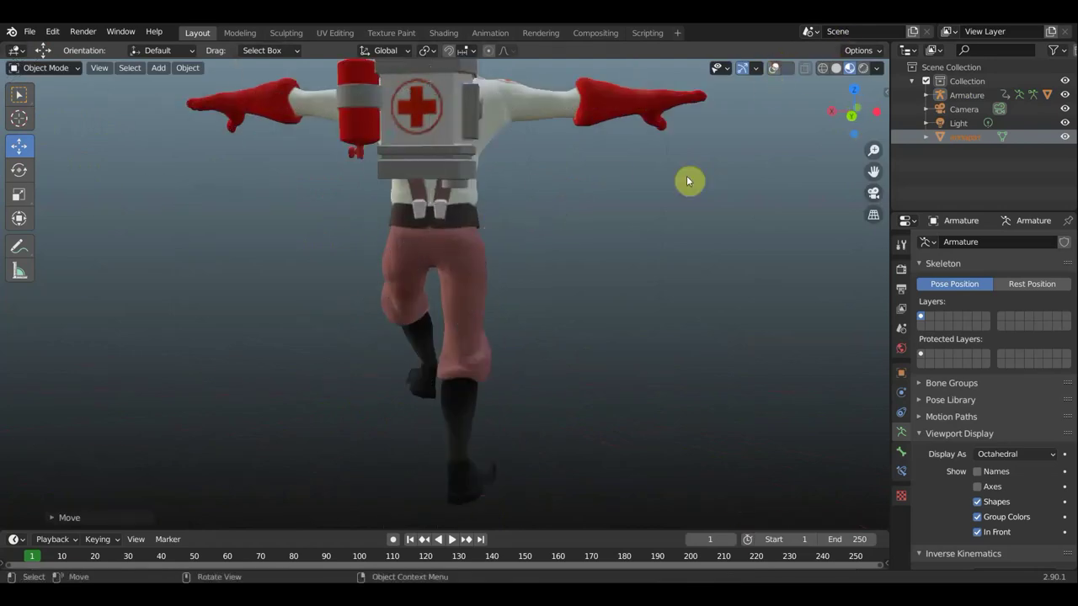
pyautogui.scroll(-2, 587, 231)
pyautogui.moveTo(588, 232)
pyautogui.mouseDown(button='middle')
pyautogui.moveTo(614, 264)
pyautogui.moveTo(829, 261)
pyautogui.mouseUp(button='middle')
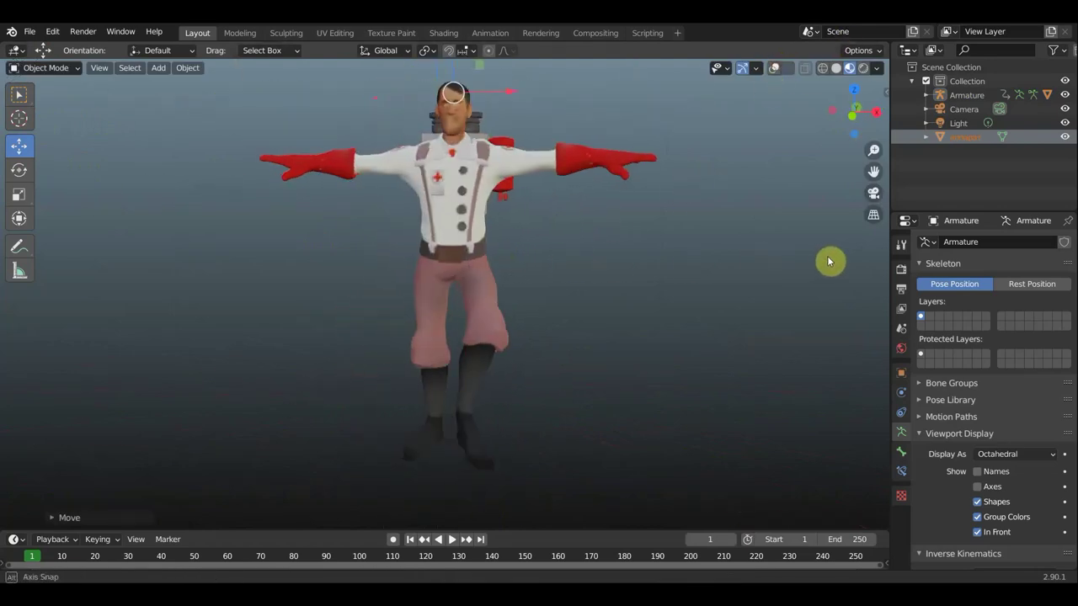
# Return to box selection and orbit, pan and zoom around the backpack to inspect its fit.
pyautogui.click(19, 94)
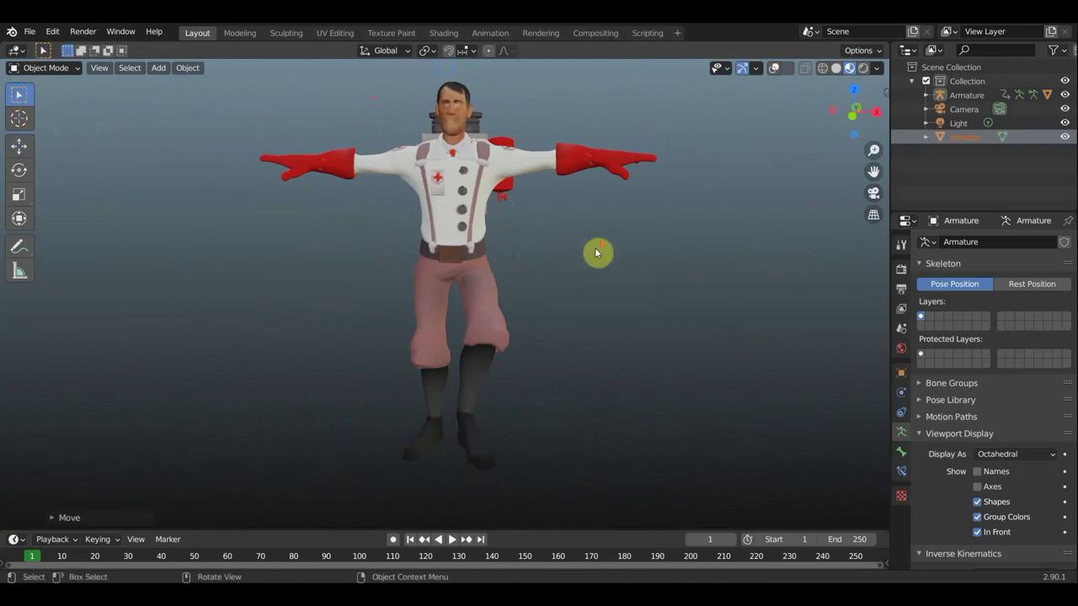
pyautogui.scroll(-2, 595, 249)
pyautogui.moveTo(597, 253)
pyautogui.mouseDown(button='middle')
pyautogui.moveTo(832, 248)
pyautogui.moveTo(31, 241)
pyautogui.moveTo(59, 236)
pyautogui.mouseUp(button='middle')
pyautogui.scroll(5, 373, 219)
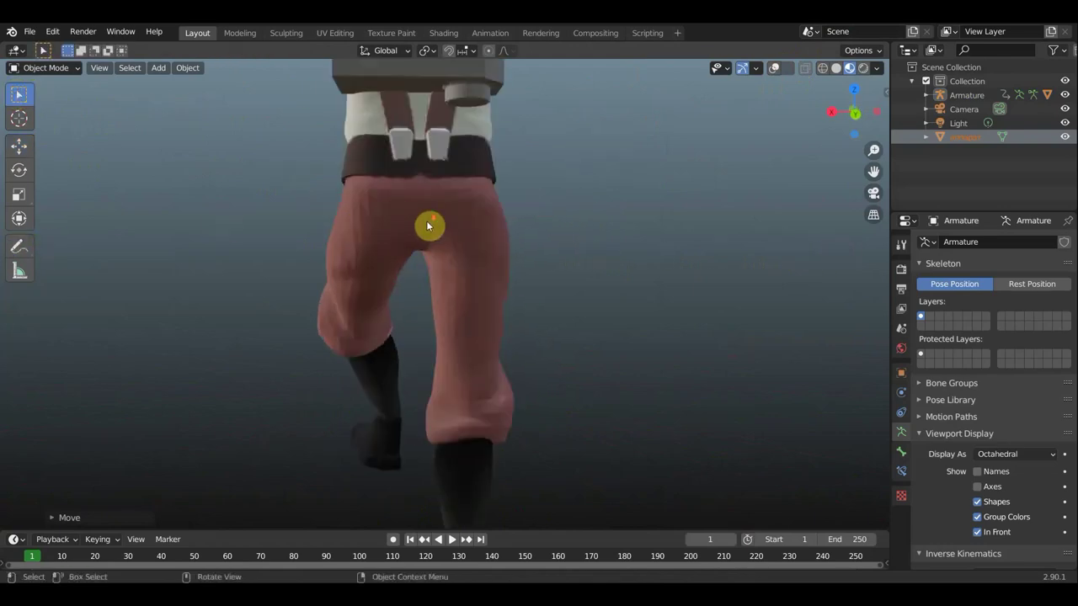
pyautogui.keyDown('shift'); pyautogui.moveTo(558, 193); pyautogui.dragTo(603, 390, button='middle'); pyautogui.keyUp('shift')
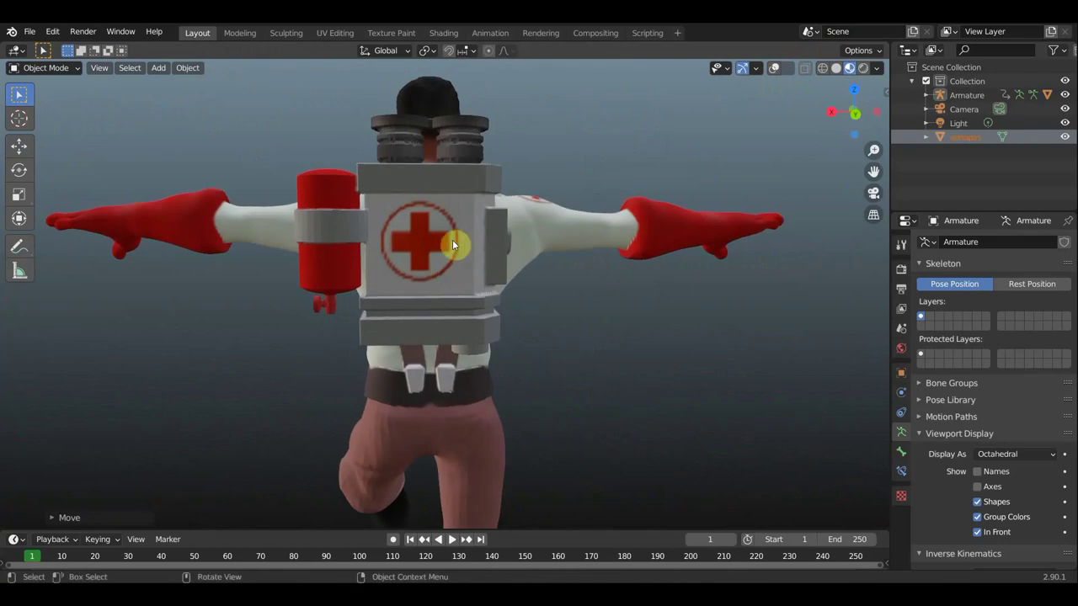
pyautogui.scroll(-2, 469, 266)
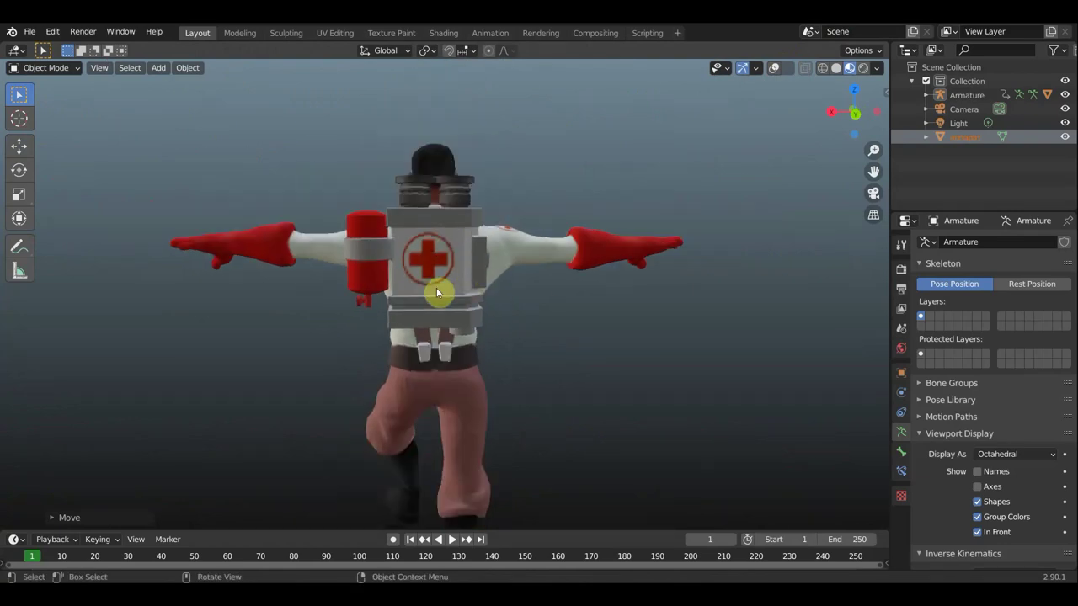
pyautogui.moveTo(466, 289)
pyautogui.mouseDown(button='middle')
pyautogui.moveTo(563, 288)
pyautogui.moveTo(452, 283)
pyautogui.moveTo(176, 302)
pyautogui.moveTo(205, 294)
pyautogui.mouseUp(button='middle')
pyautogui.scroll(4, 373, 294)
pyautogui.scroll(2, 441, 219)
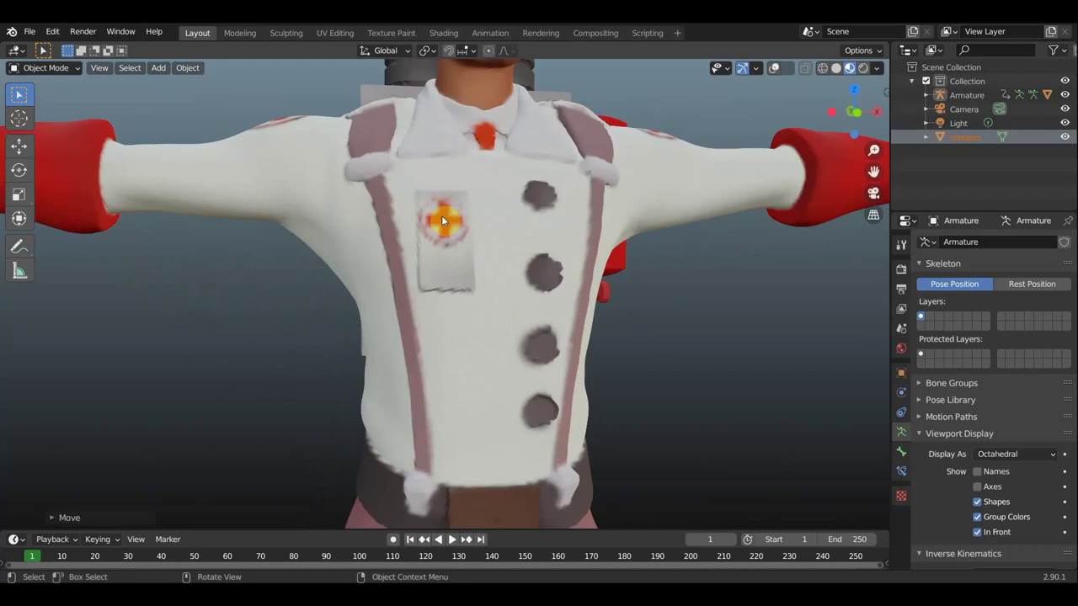
pyautogui.scroll(-6, 443, 211)
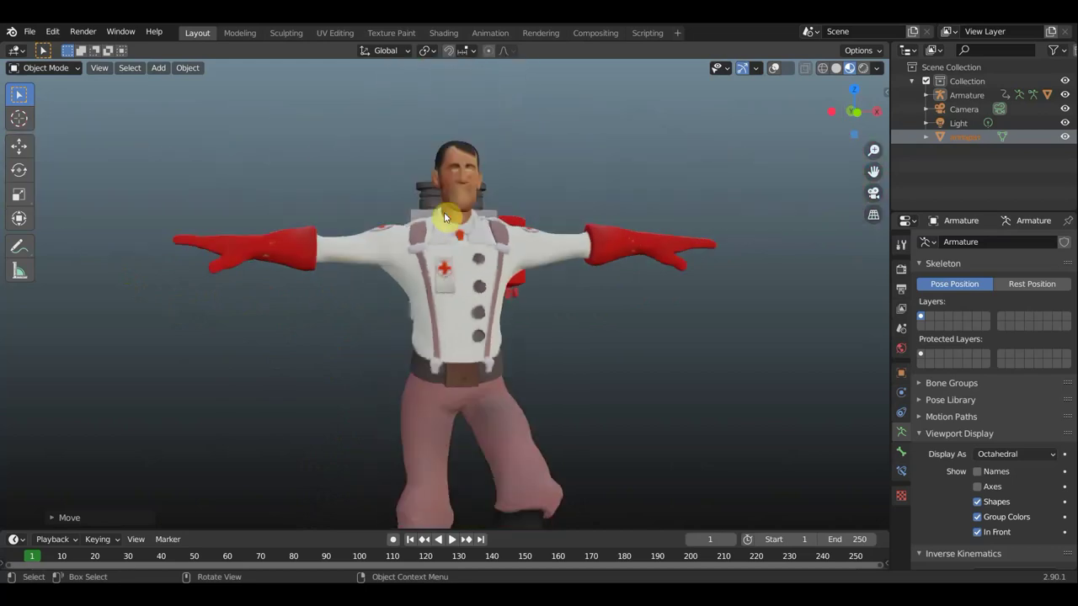
pyautogui.scroll(2, 556, 265)
pyautogui.scroll(-2, 540, 257)
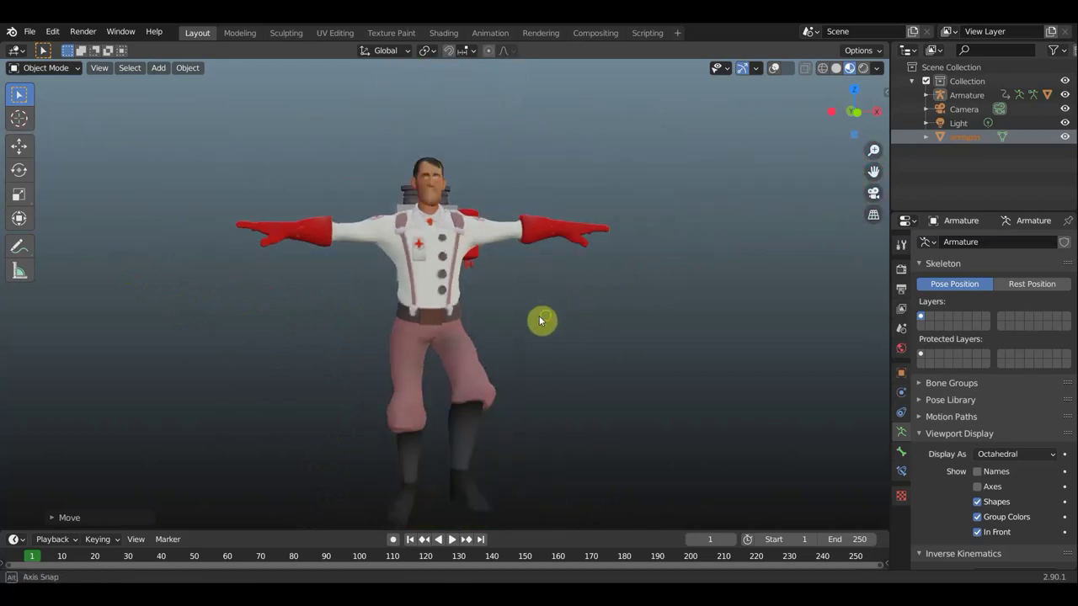
pyautogui.moveTo(541, 317)
pyautogui.mouseDown(button='middle')
pyautogui.moveTo(513, 323)
pyautogui.moveTo(542, 315)
pyautogui.moveTo(530, 326)
pyautogui.moveTo(546, 257)
pyautogui.moveTo(564, 265)
pyautogui.moveTo(621, 254)
pyautogui.mouseUp(button='middle')
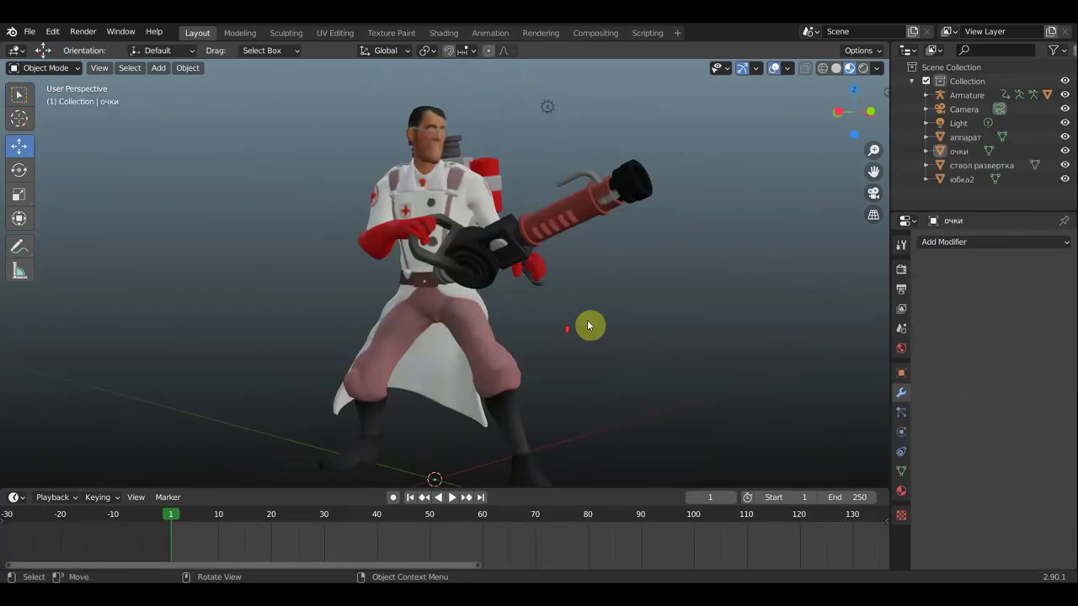
# Zoom and orbit around the assembled medic to view him from side angles.
pyautogui.scroll(2, 612, 315)
pyautogui.scroll(2, 608, 315)
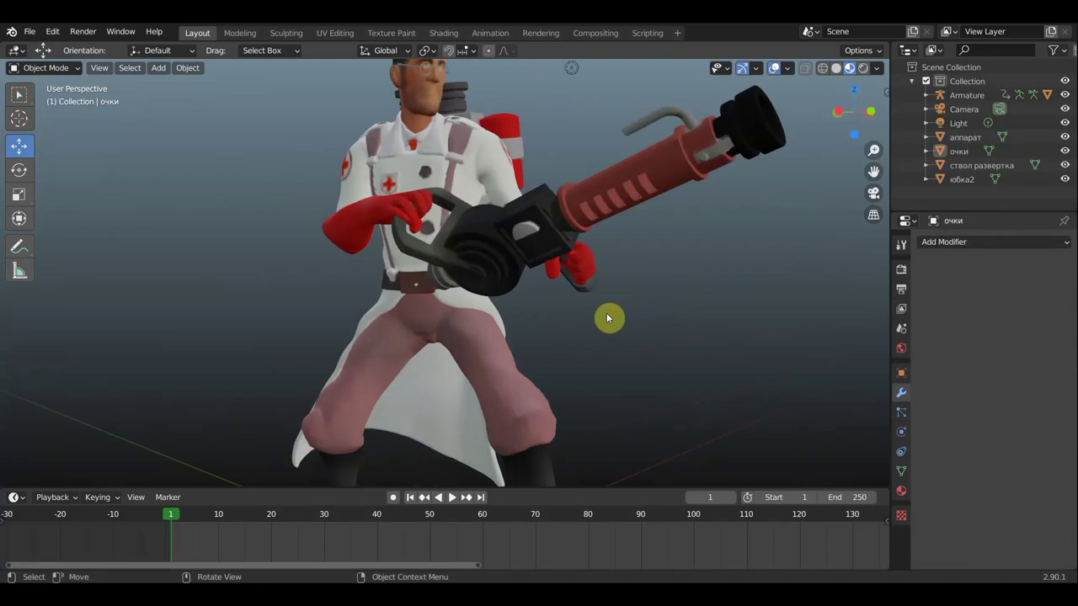
pyautogui.moveTo(608, 315)
pyautogui.mouseDown(button='middle')
pyautogui.moveTo(468, 337)
pyautogui.moveTo(610, 328)
pyautogui.moveTo(651, 410)
pyautogui.moveTo(705, 351)
pyautogui.moveTo(668, 393)
pyautogui.moveTo(693, 308)
pyautogui.moveTo(652, 318)
pyautogui.mouseUp(button='middle')
pyautogui.scroll(-1, 468, 338)
pyautogui.scroll(-3, 470, 331)
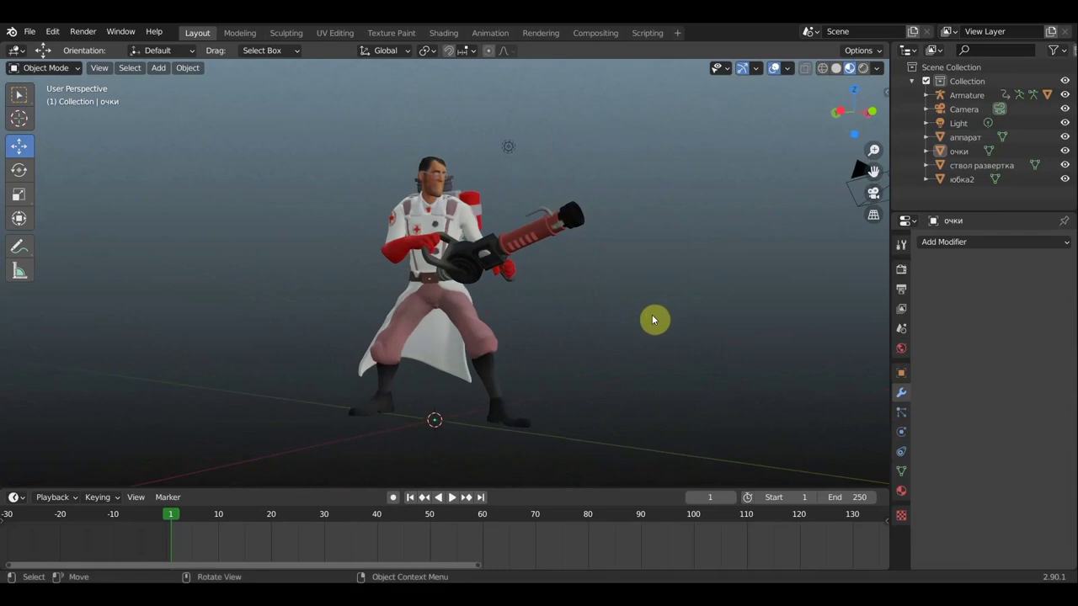
pyautogui.scroll(1, 653, 318)
pyautogui.moveTo(688, 363)
pyautogui.mouseDown(button='middle')
pyautogui.moveTo(699, 330)
pyautogui.moveTo(756, 330)
pyautogui.moveTo(409, 344)
pyautogui.moveTo(733, 339)
pyautogui.moveTo(720, 338)
pyautogui.mouseUp(button='middle')
pyautogui.scroll(-3, 718, 340)
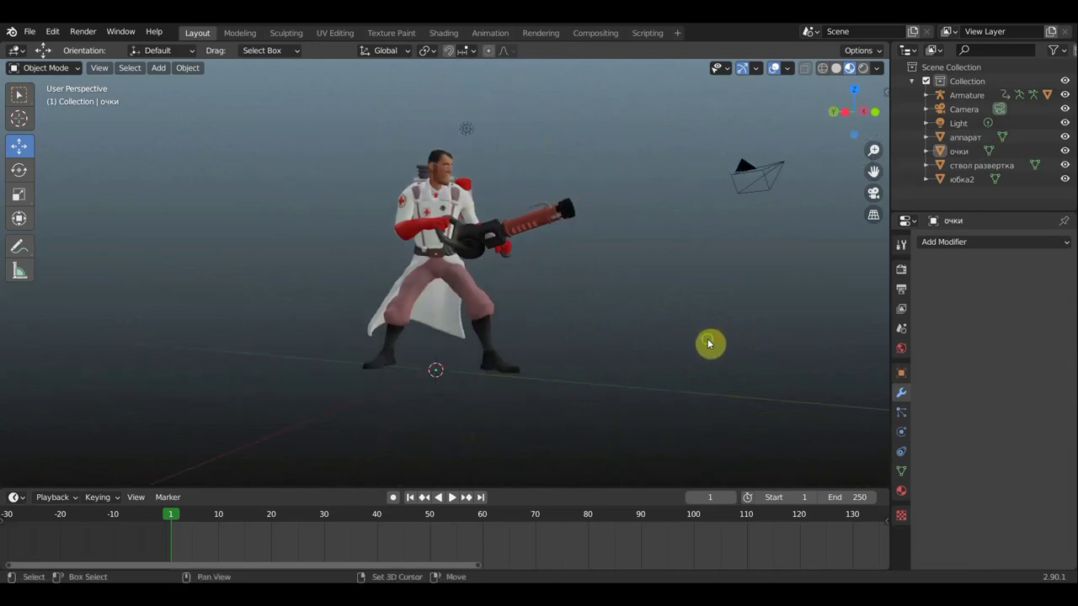
pyautogui.scroll(1, 716, 337)
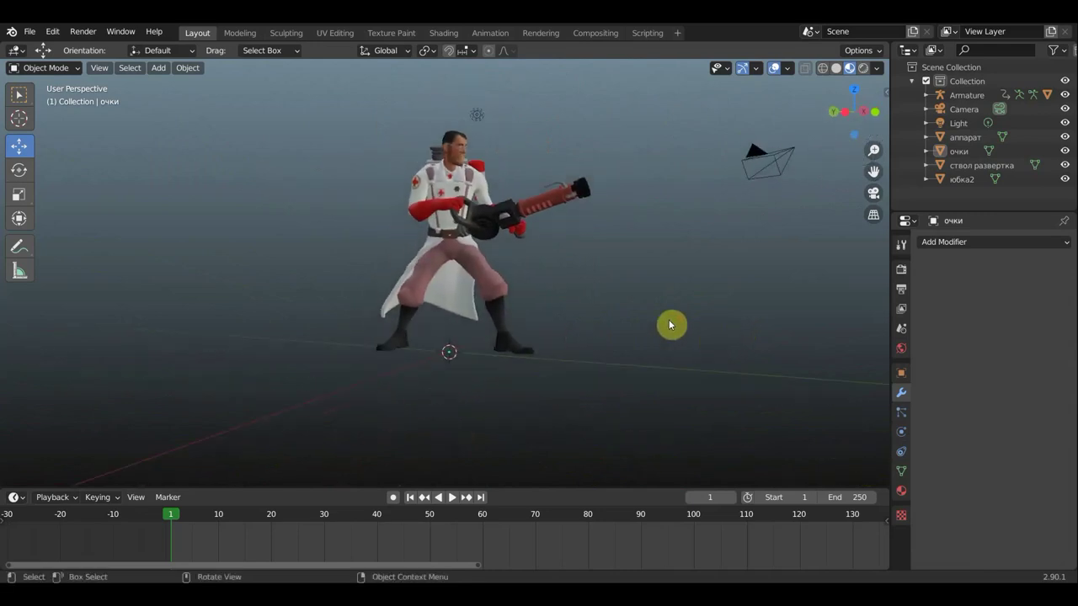
pyautogui.scroll(2, 671, 325)
pyautogui.scroll(1, 671, 326)
# Select in turn the coat skirt юбка2, medigun ствол развертка, backpack аппарат, body медик развертка and glasses очки.
pyautogui.click(468, 307)
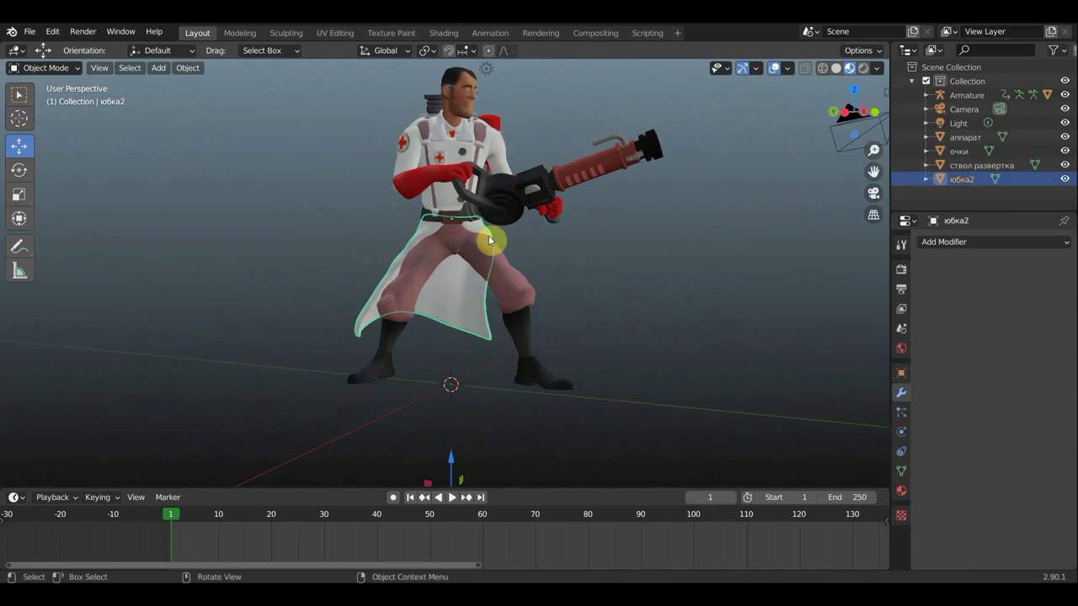
pyautogui.click(554, 179)
pyautogui.moveTo(547, 177); pyautogui.dragTo(435, 174, button='middle')
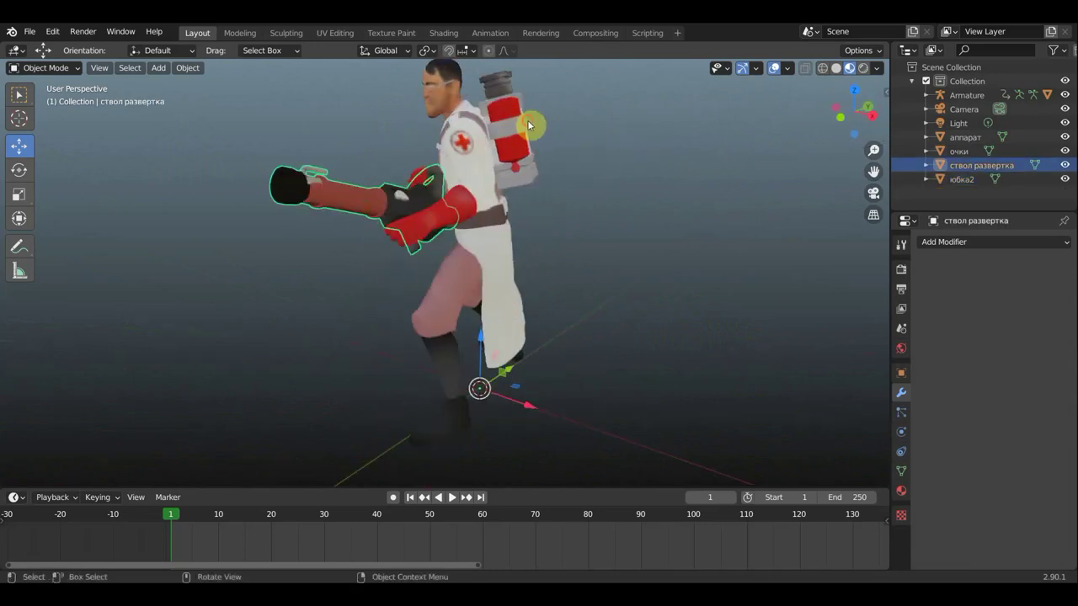
pyautogui.click(527, 123)
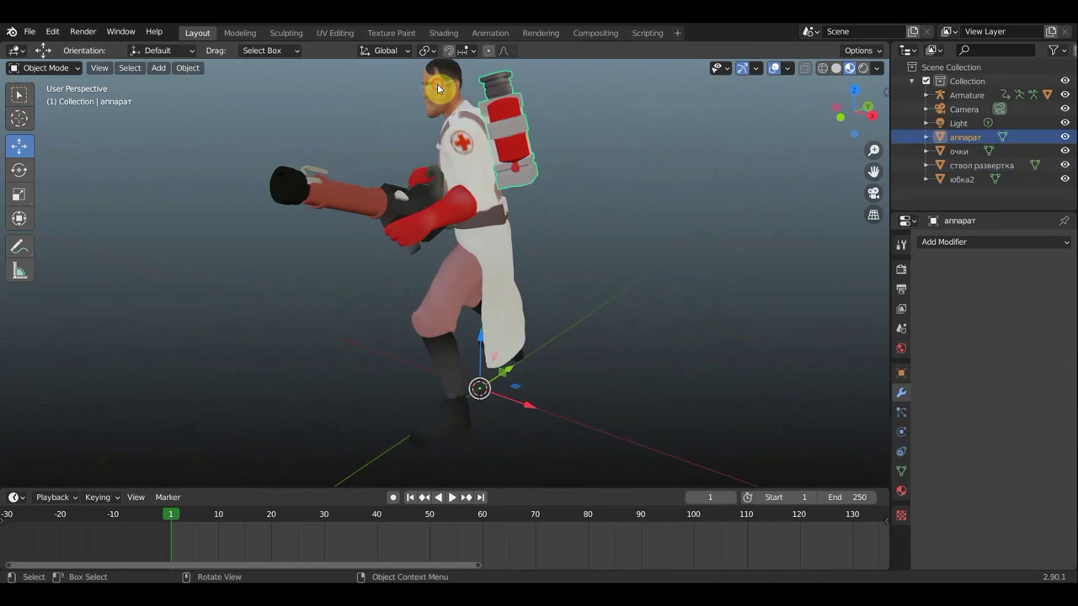
pyautogui.click(462, 105)
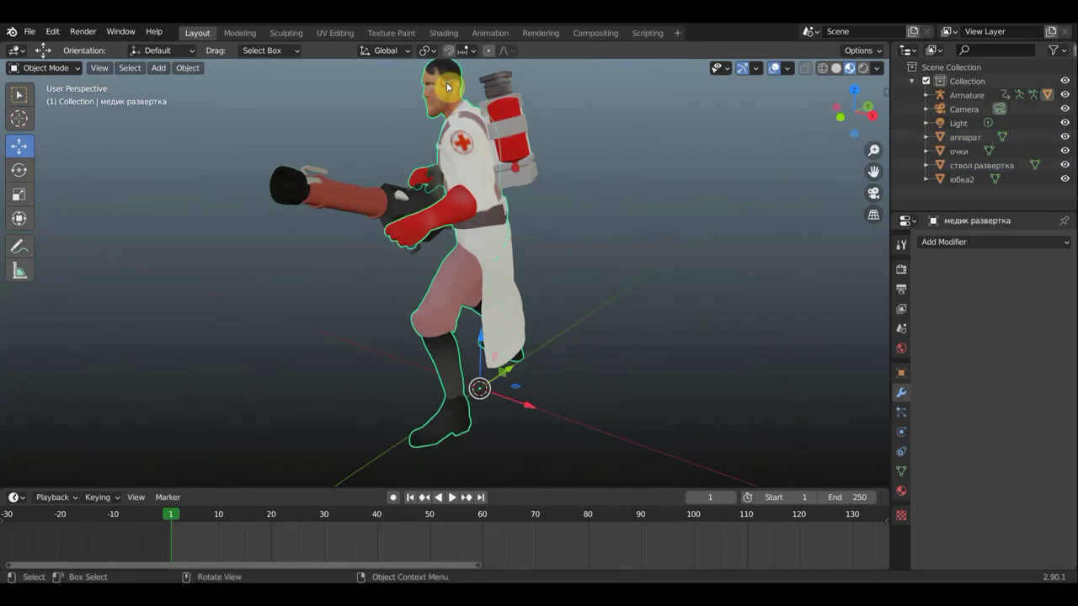
pyautogui.click(447, 81)
pyautogui.moveTo(446, 81); pyautogui.dragTo(622, 119, button='middle')
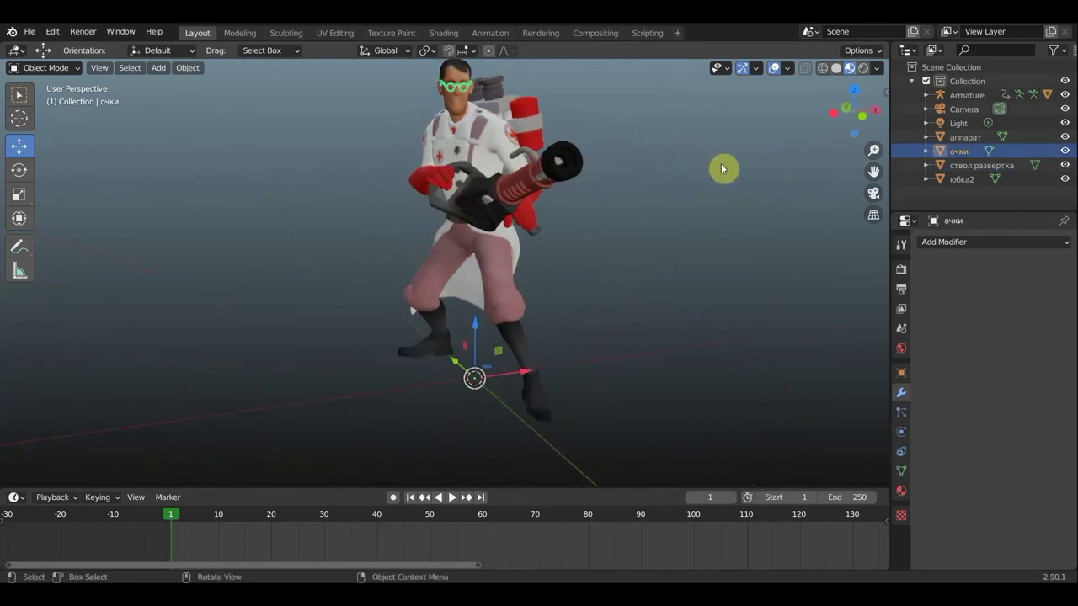
# Switch to top view, then orbit and zoom for a closer look at the glasses.
pyautogui.press('KP_7')
pyautogui.moveTo(686, 270)
pyautogui.mouseDown(button='middle')
pyautogui.moveTo(699, 153)
pyautogui.moveTo(671, 216)
pyautogui.moveTo(728, 209)
pyautogui.mouseUp(button='middle')
pyautogui.scroll(1, 672, 254)
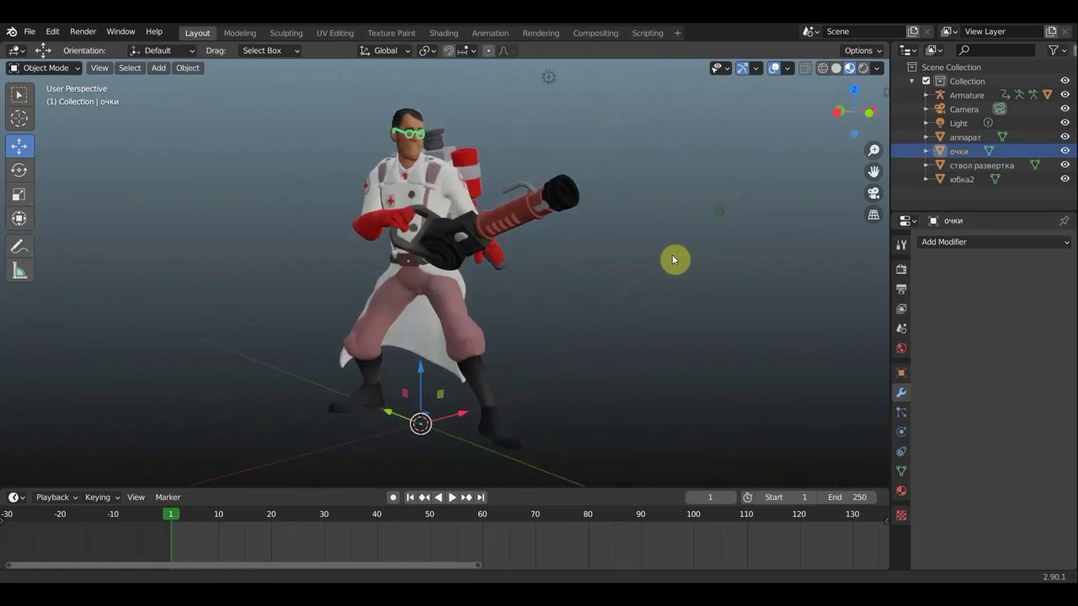
pyautogui.scroll(2, 674, 251)
pyautogui.scroll(-2, 674, 251)
pyautogui.moveTo(684, 241)
pyautogui.mouseDown(button='middle')
pyautogui.moveTo(700, 294)
pyautogui.moveTo(715, 164)
pyautogui.moveTo(783, 148)
pyautogui.moveTo(722, 200)
pyautogui.moveTo(715, 299)
pyautogui.moveTo(746, 362)
pyautogui.mouseUp(button='middle')
pyautogui.scroll(2, 651, 314)
pyautogui.scroll(2, 650, 314)
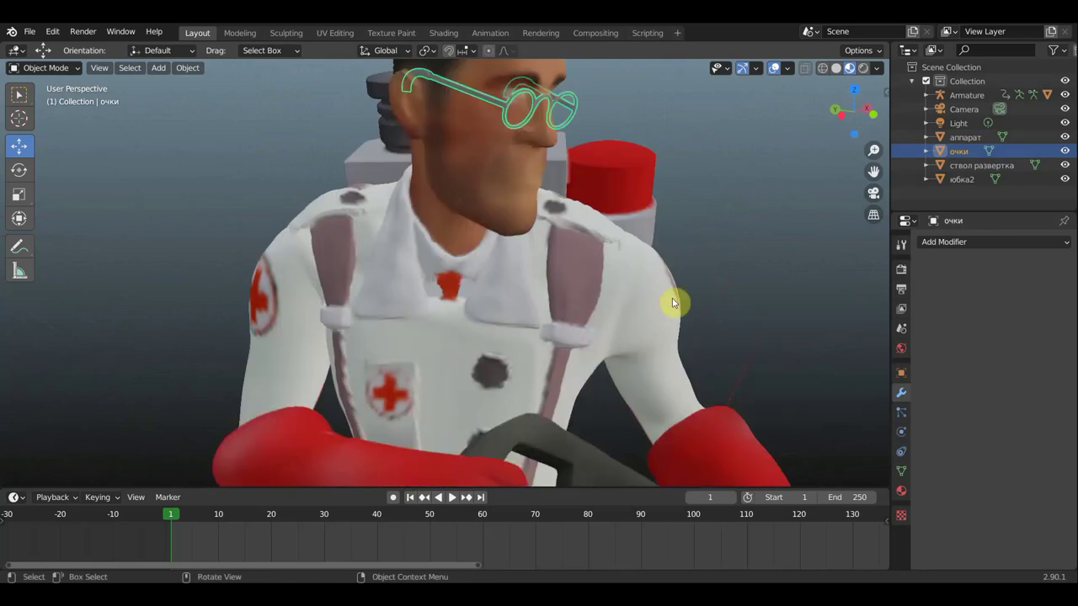
pyautogui.scroll(-1, 707, 280)
pyautogui.moveTo(698, 278)
pyautogui.mouseDown(button='middle')
pyautogui.moveTo(640, 287)
pyautogui.moveTo(688, 248)
pyautogui.mouseUp(button='middle')
# Deselect the glasses and show the whole medic in Front Orthographic view.
pyautogui.click(734, 189)
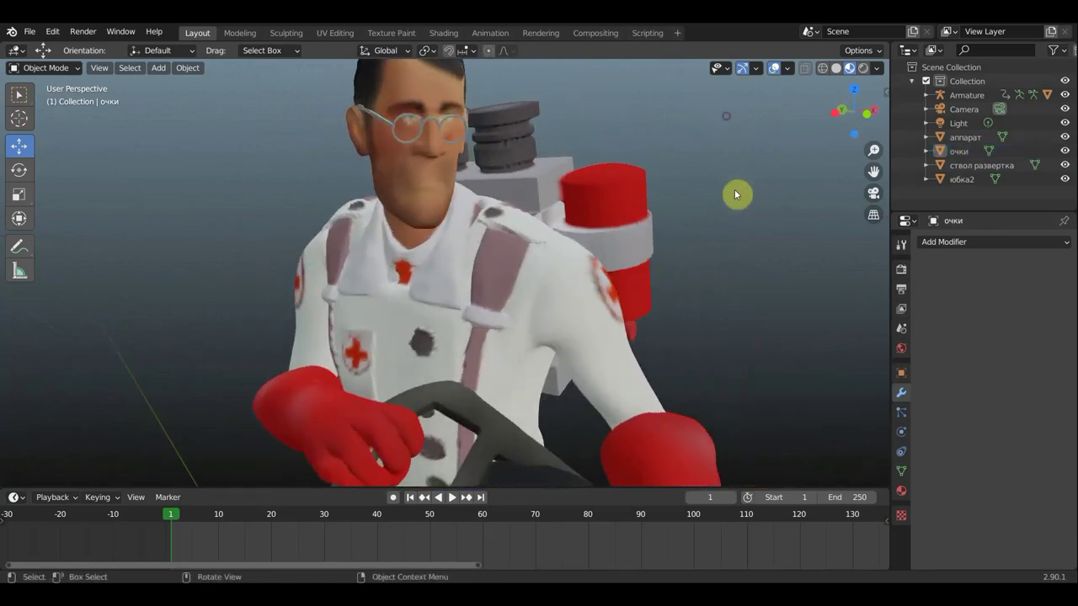
pyautogui.scroll(-2, 727, 196)
pyautogui.moveTo(712, 220)
pyautogui.mouseDown(button='middle')
pyautogui.moveTo(710, 139)
pyautogui.moveTo(716, 221)
pyautogui.mouseUp(button='middle')
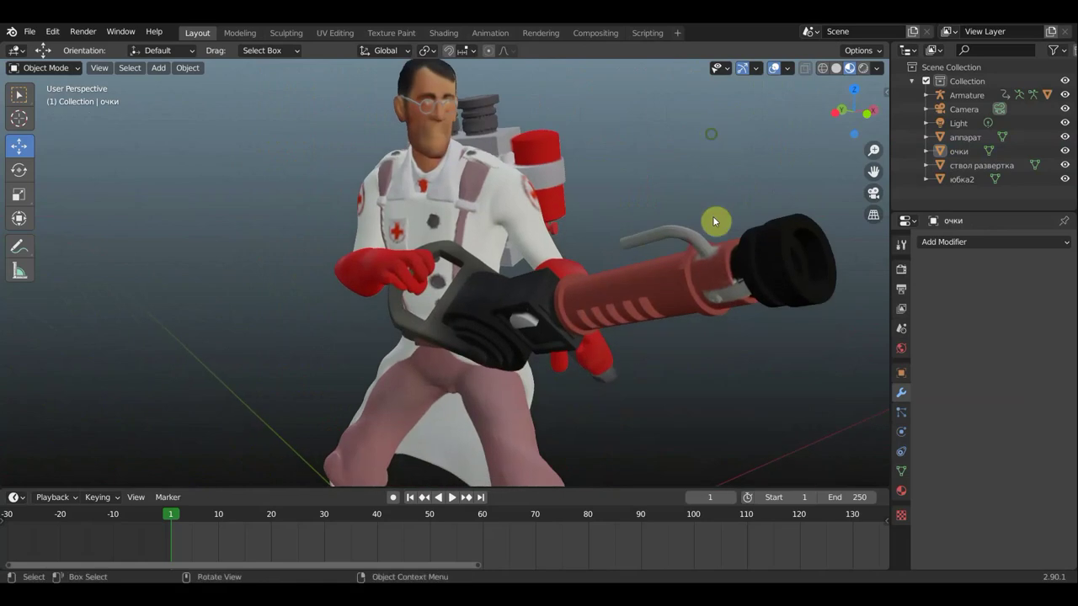
pyautogui.scroll(-3, 705, 303)
pyautogui.moveTo(650, 356); pyautogui.dragTo(687, 284, button='middle')
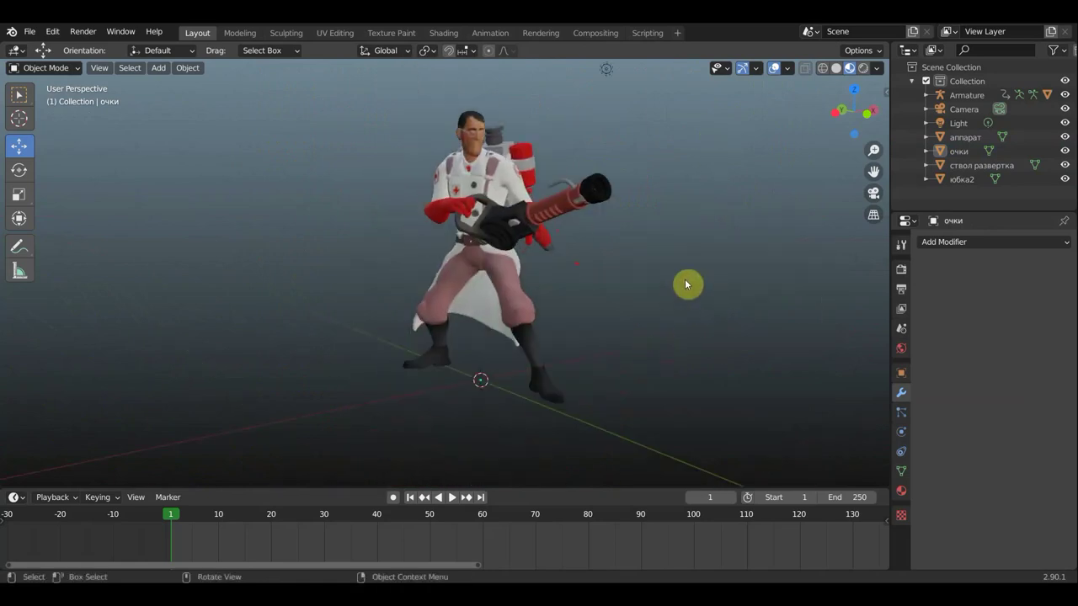
pyautogui.press('KP_1')
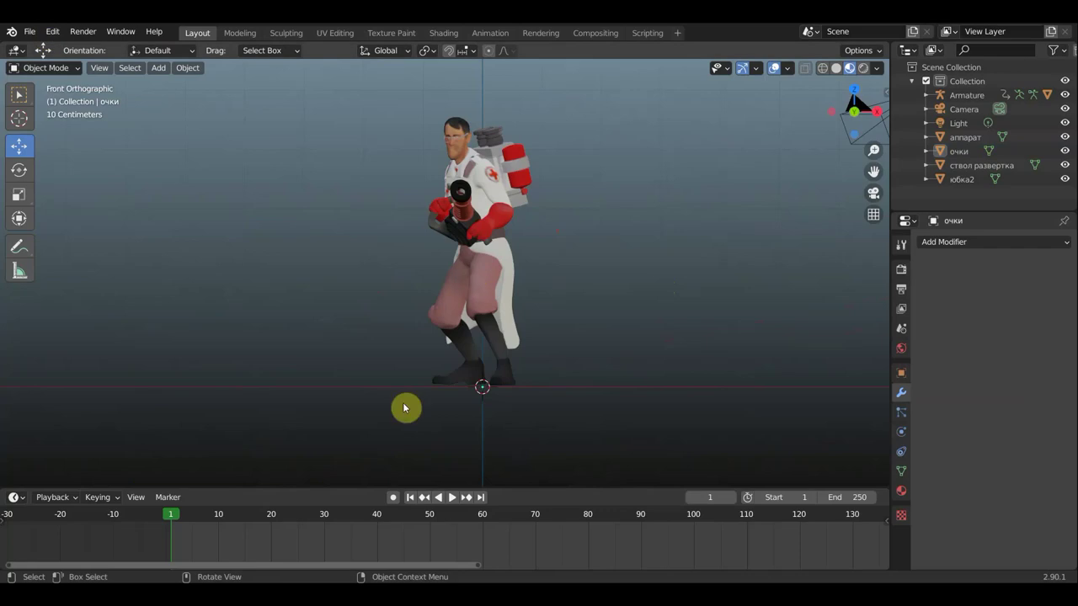
pyautogui.scroll(1, 449, 392)
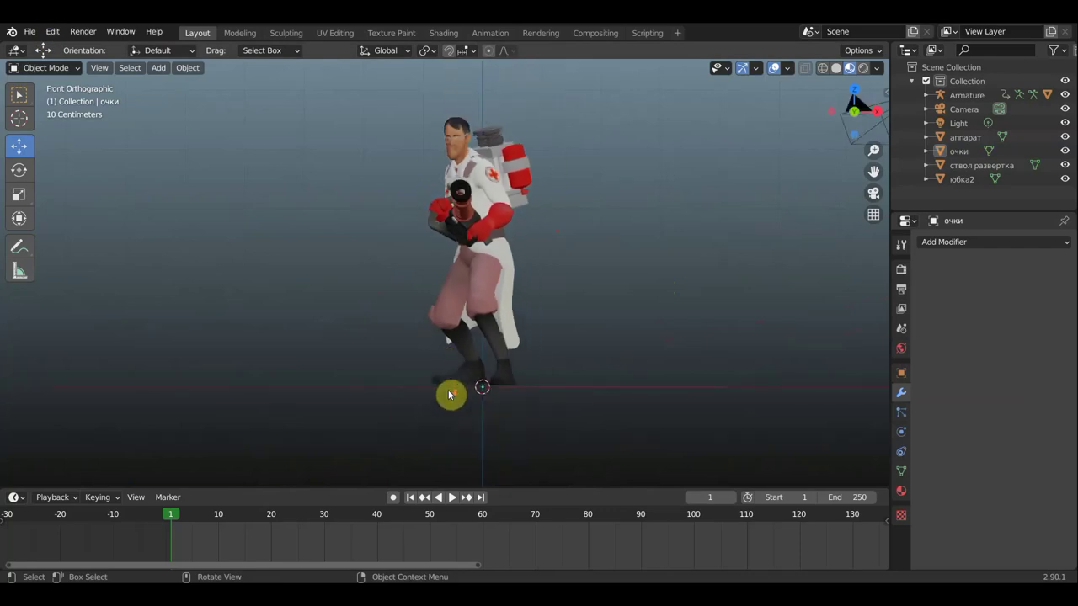
pyautogui.moveTo(511, 373)
pyautogui.mouseDown(button='middle')
pyautogui.moveTo(590, 378)
pyautogui.moveTo(324, 202)
pyautogui.mouseUp(button='middle')
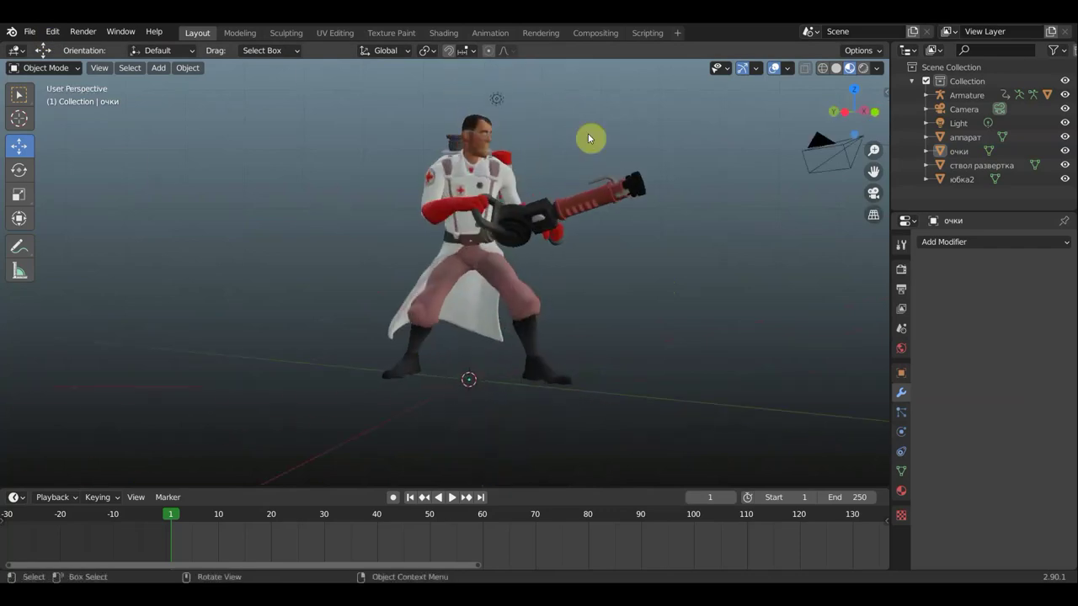
pyautogui.moveTo(323, 127); pyautogui.dragTo(248, 126, button='middle')
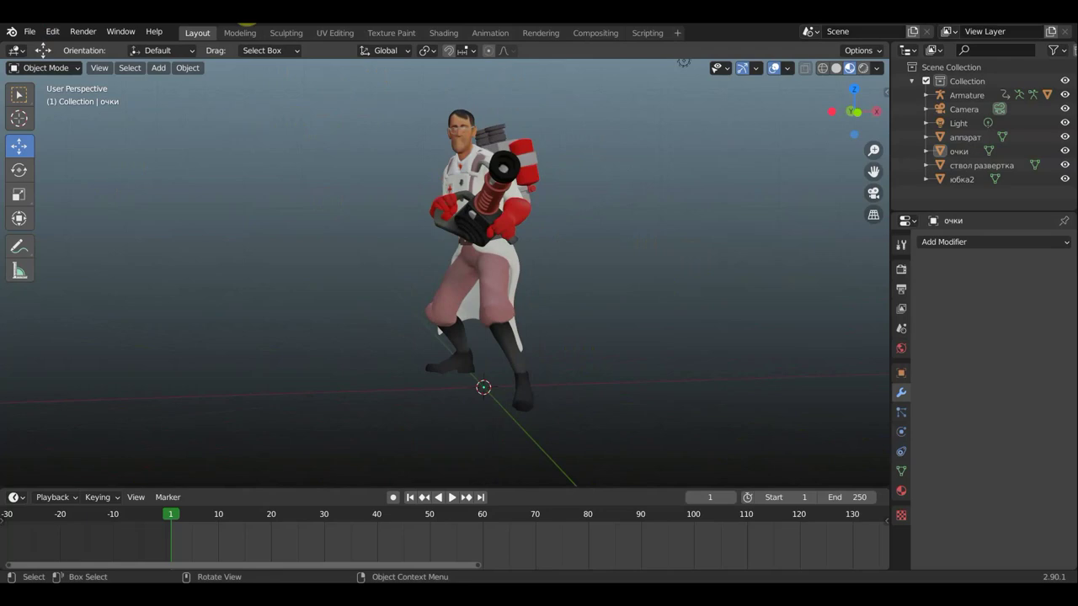
pyautogui.moveTo(629, 254); pyautogui.dragTo(698, 250, button='middle')
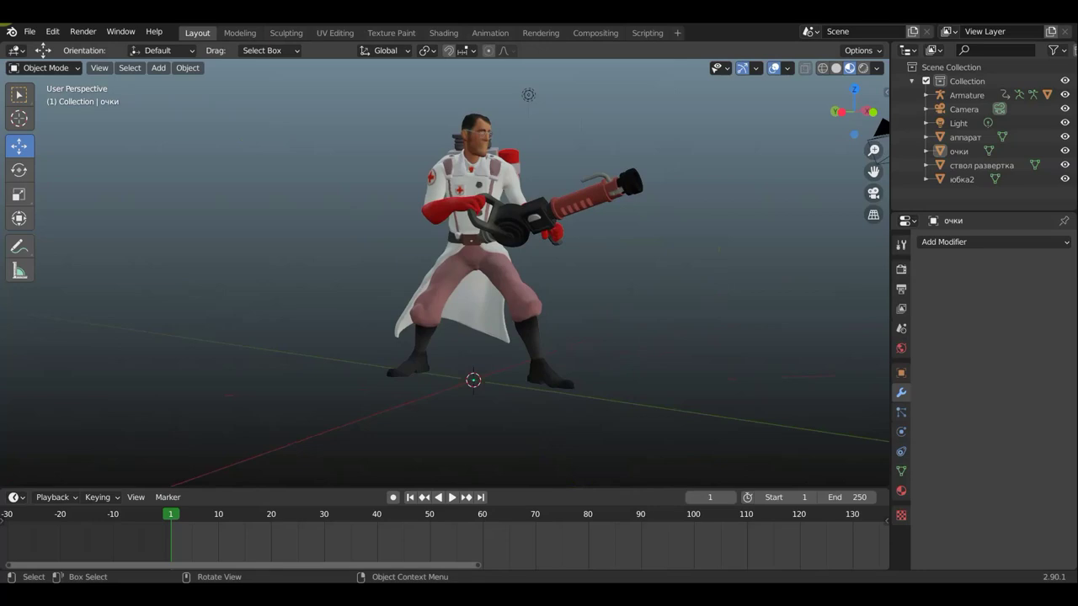
pyautogui.click(30, 33)
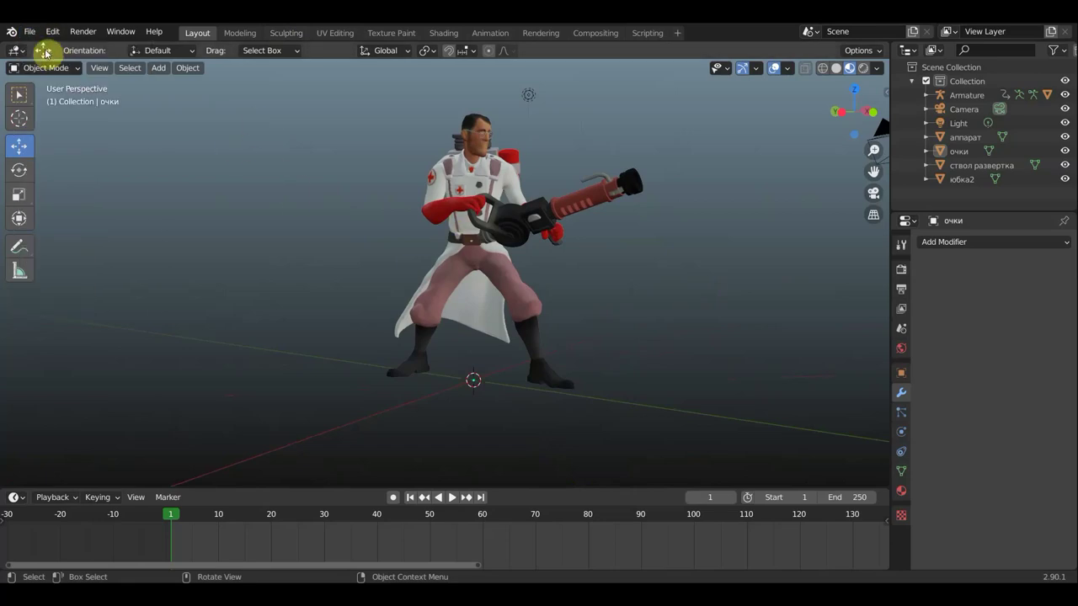
pyautogui.click(32, 36)
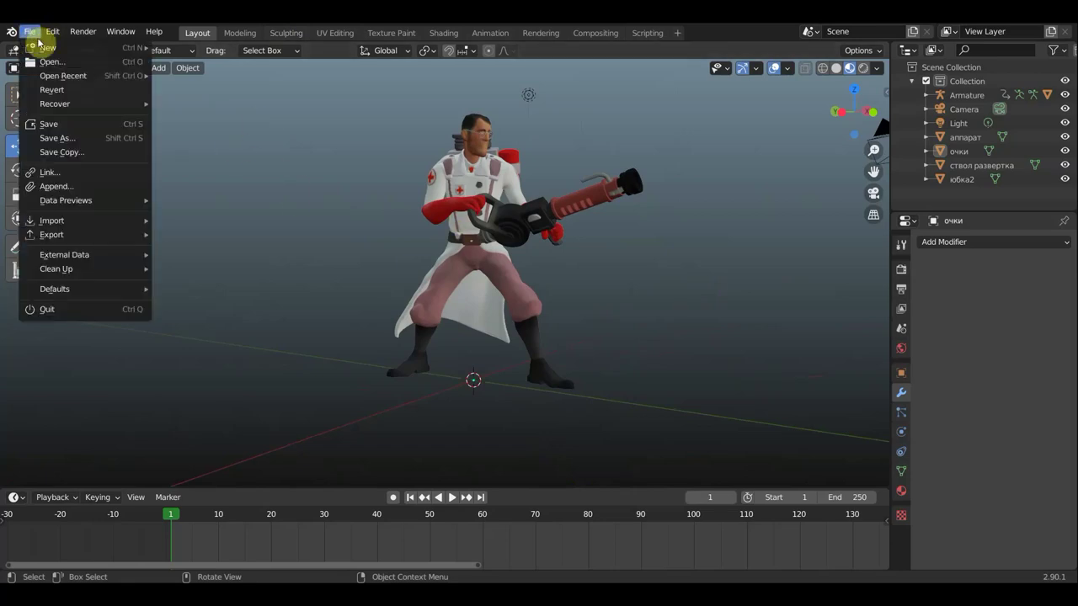
pyautogui.moveTo(52, 220)
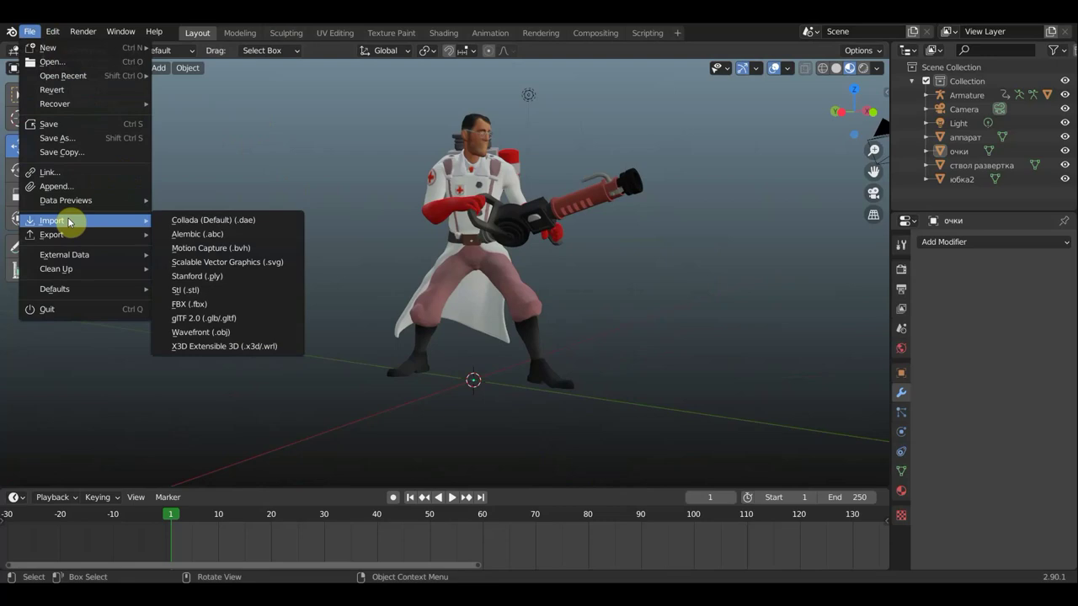
# Start a Wavefront OBJ import and scroll through the file browser.
pyautogui.click(219, 332)
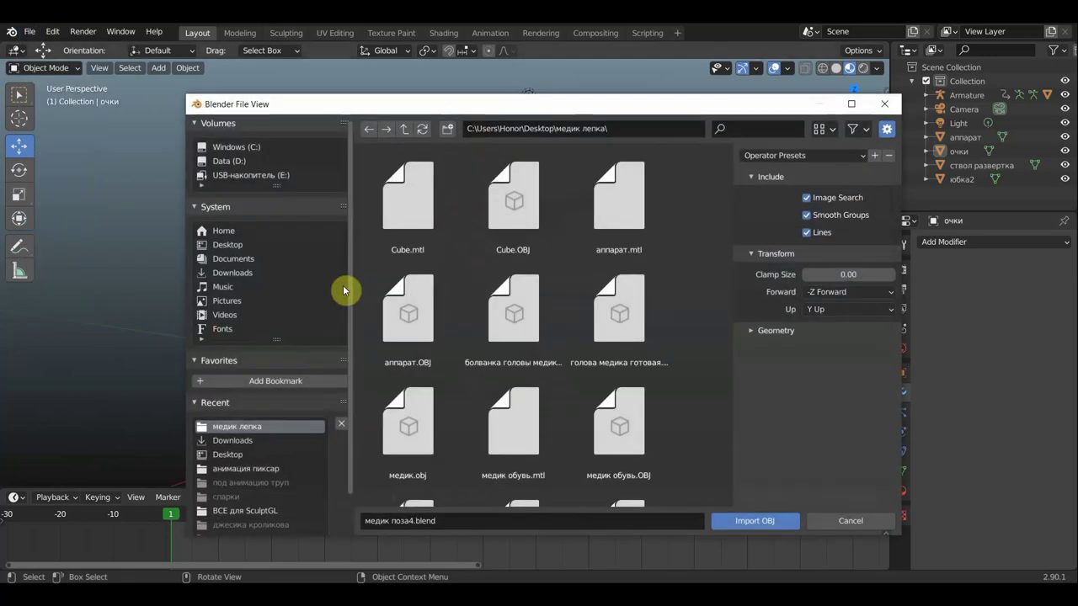
pyautogui.scroll(-5, 503, 303)
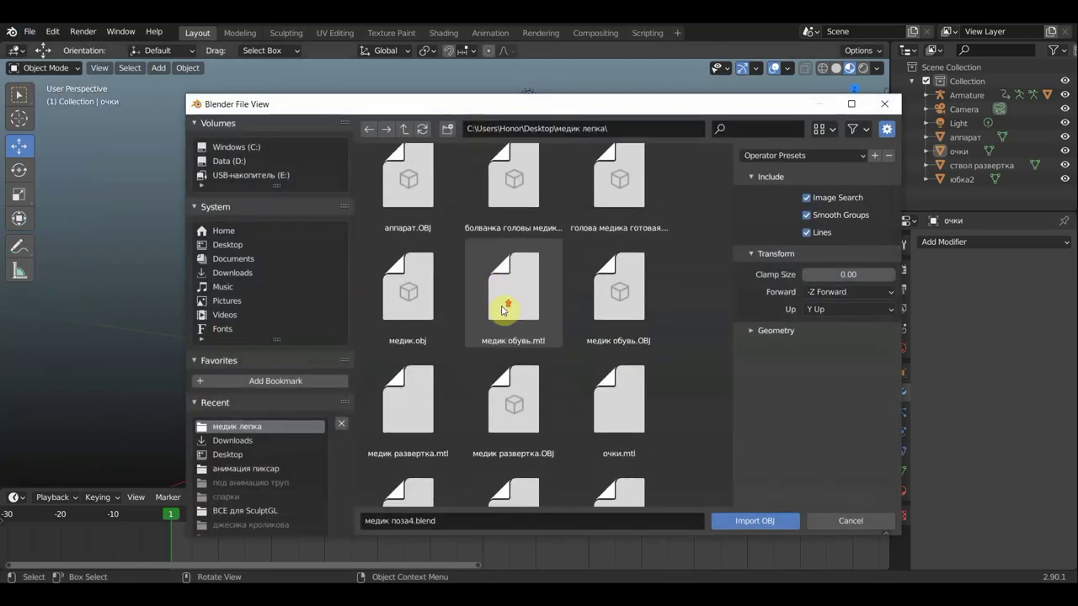
pyautogui.scroll(-4, 503, 310)
pyautogui.scroll(-3, 538, 310)
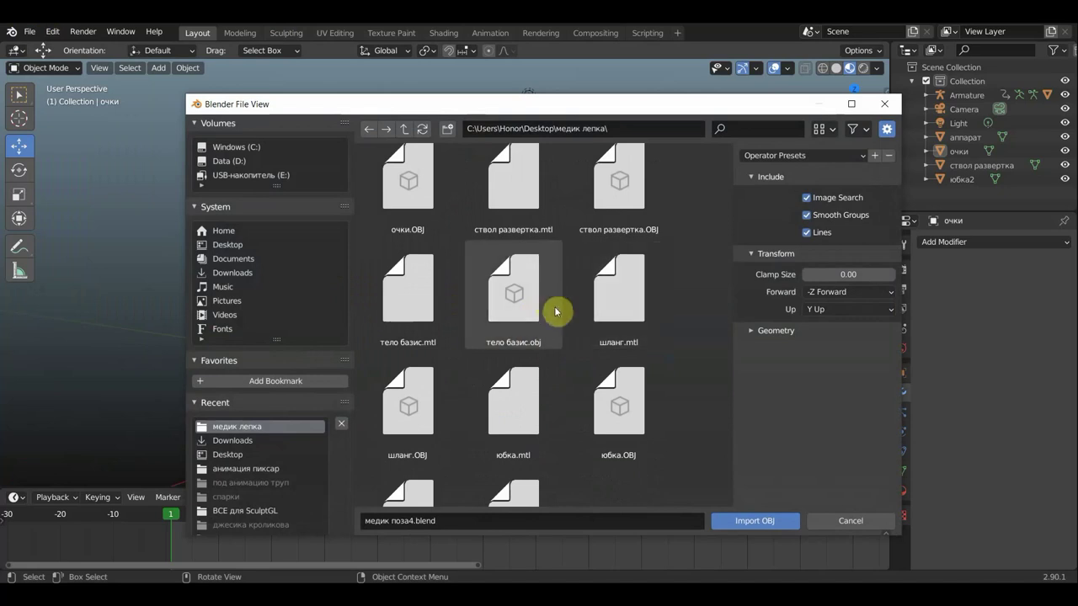
pyautogui.scroll(-2, 546, 311)
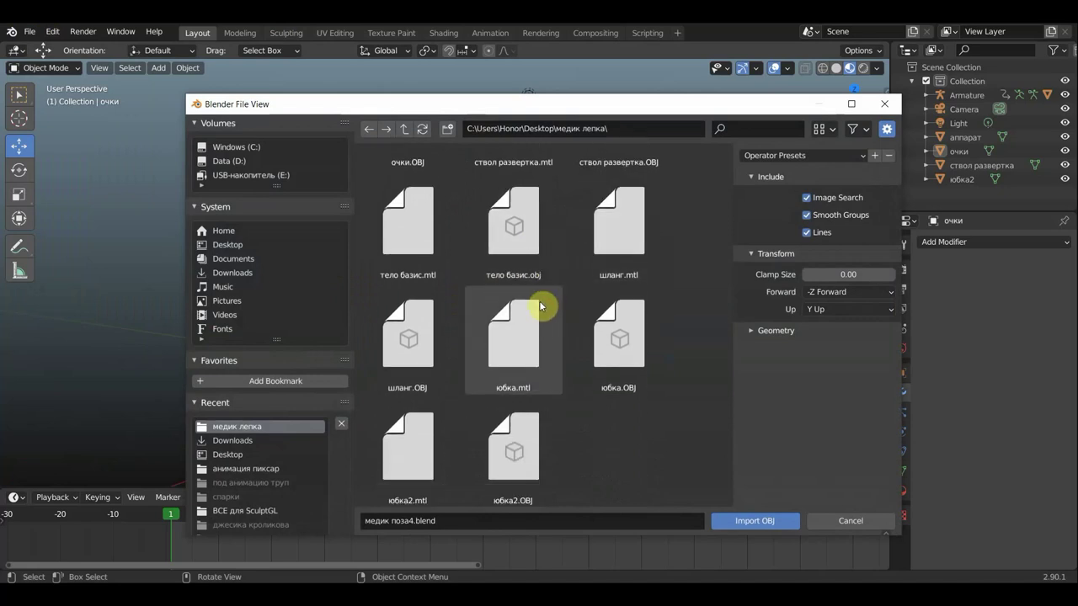
pyautogui.scroll(-1, 540, 308)
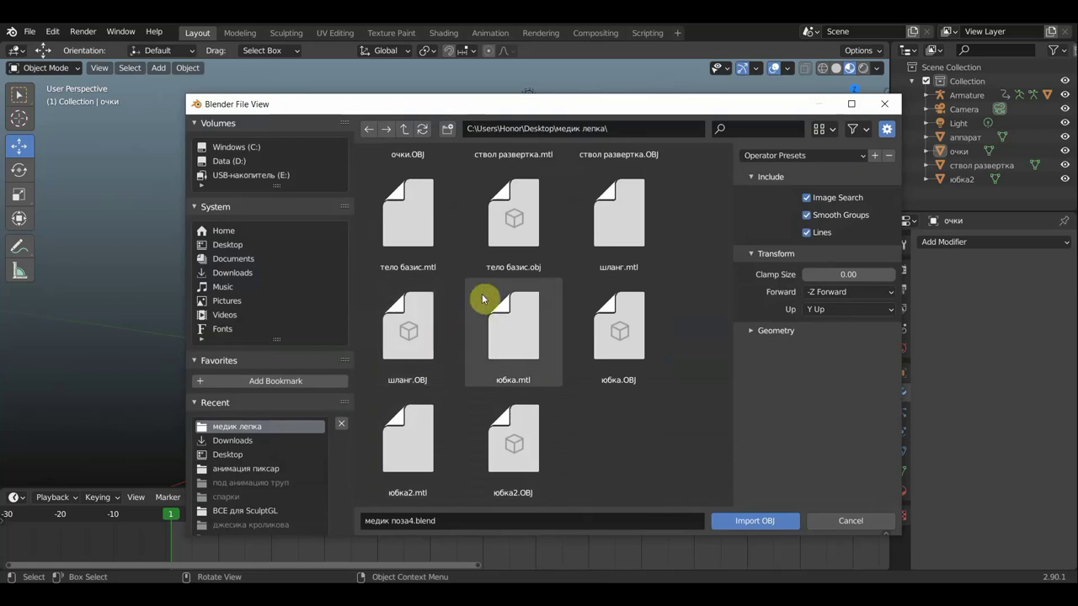
pyautogui.scroll(2, 484, 295)
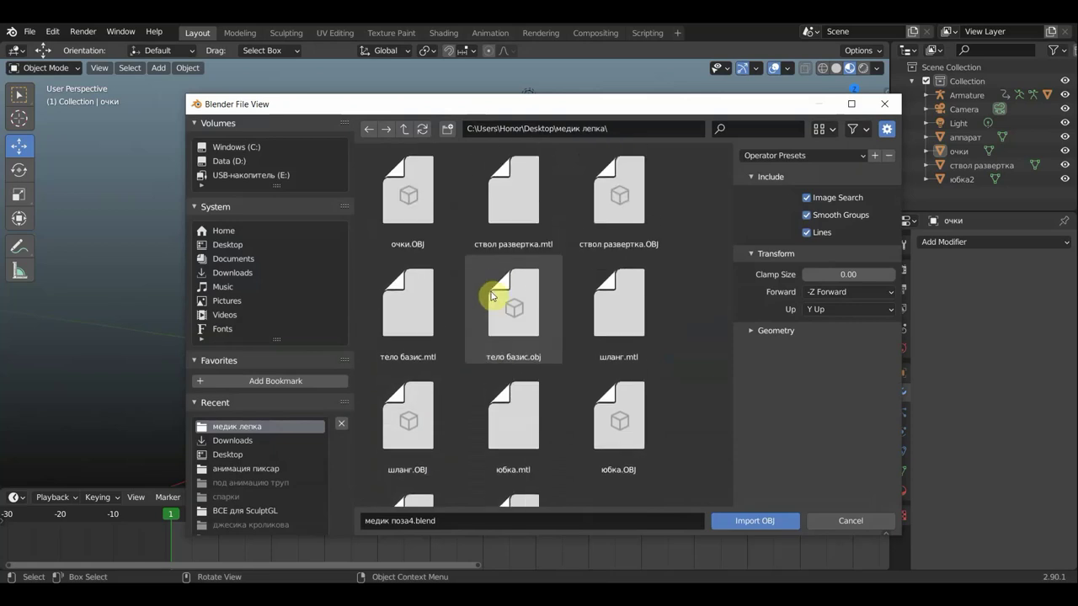
pyautogui.scroll(2, 493, 295)
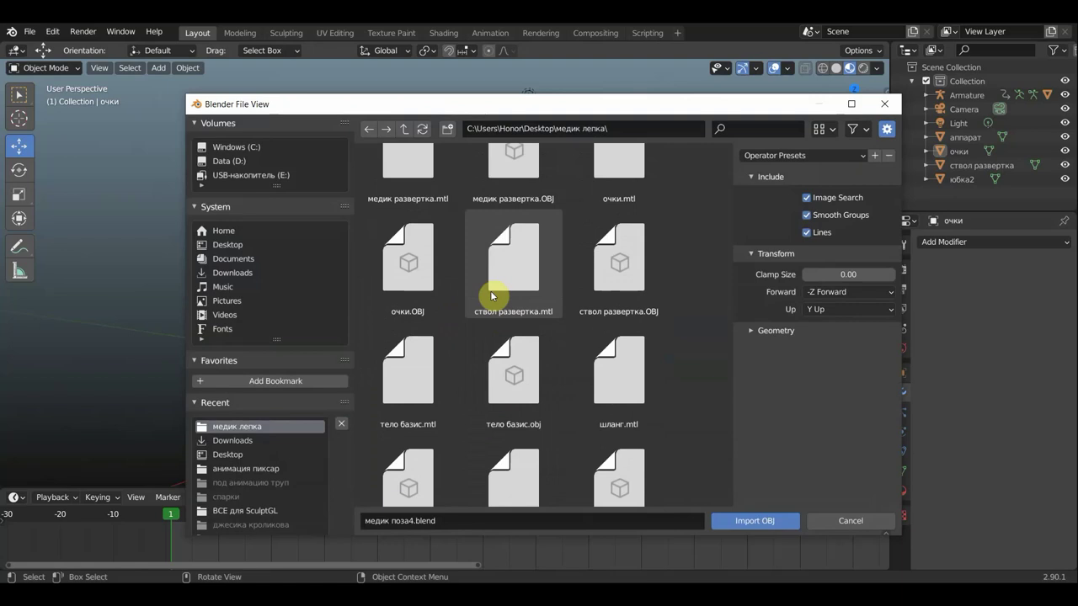
pyautogui.scroll(2, 490, 291)
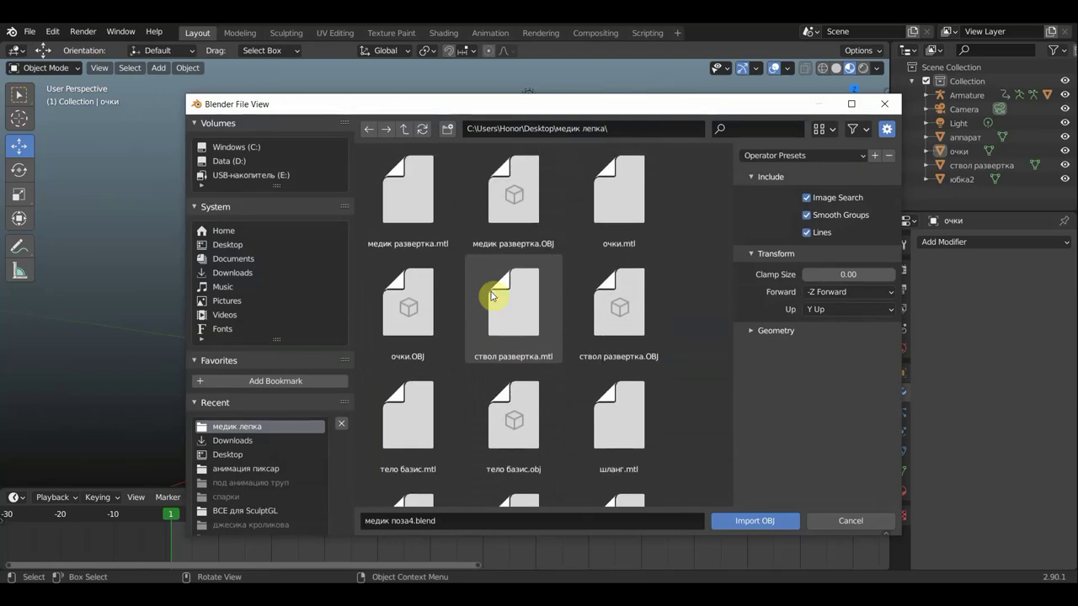
# Go to the Desktop, select площадка медика.obj and import it.
pyautogui.click(226, 244)
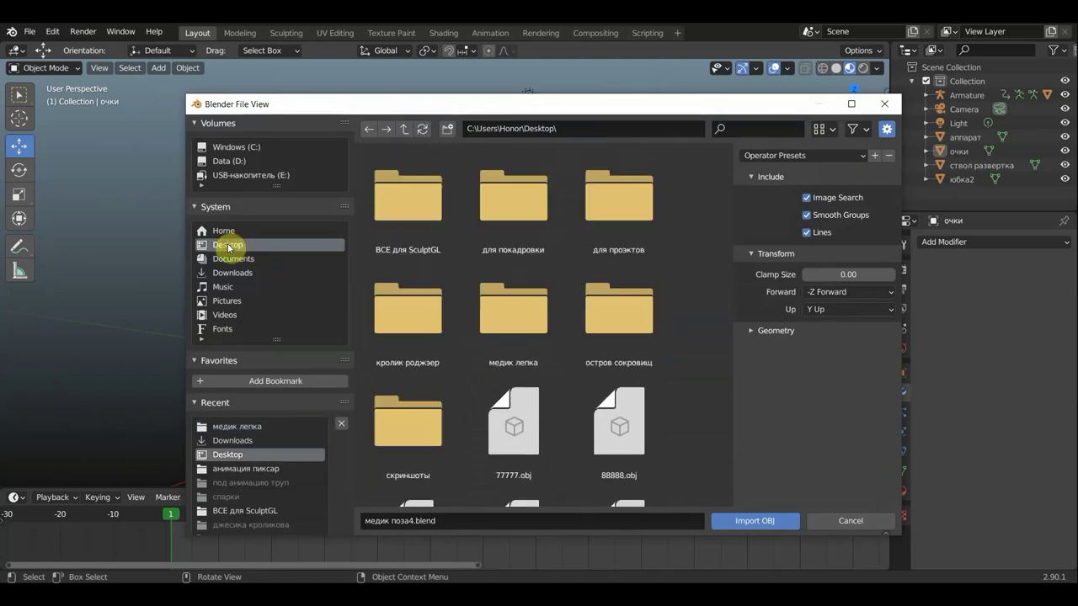
pyautogui.scroll(-3, 533, 317)
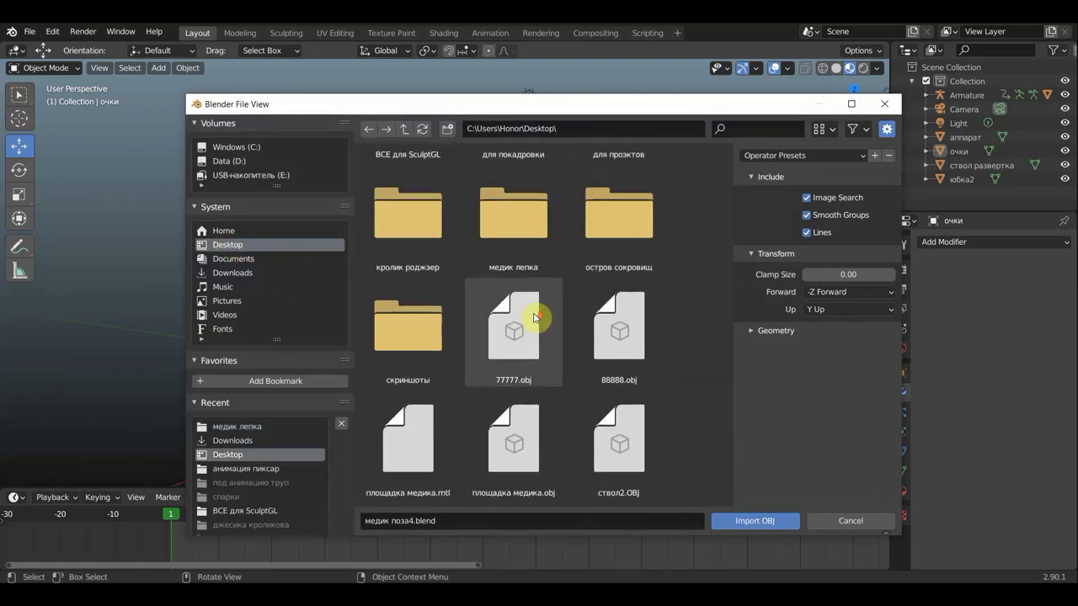
pyautogui.click(513, 470)
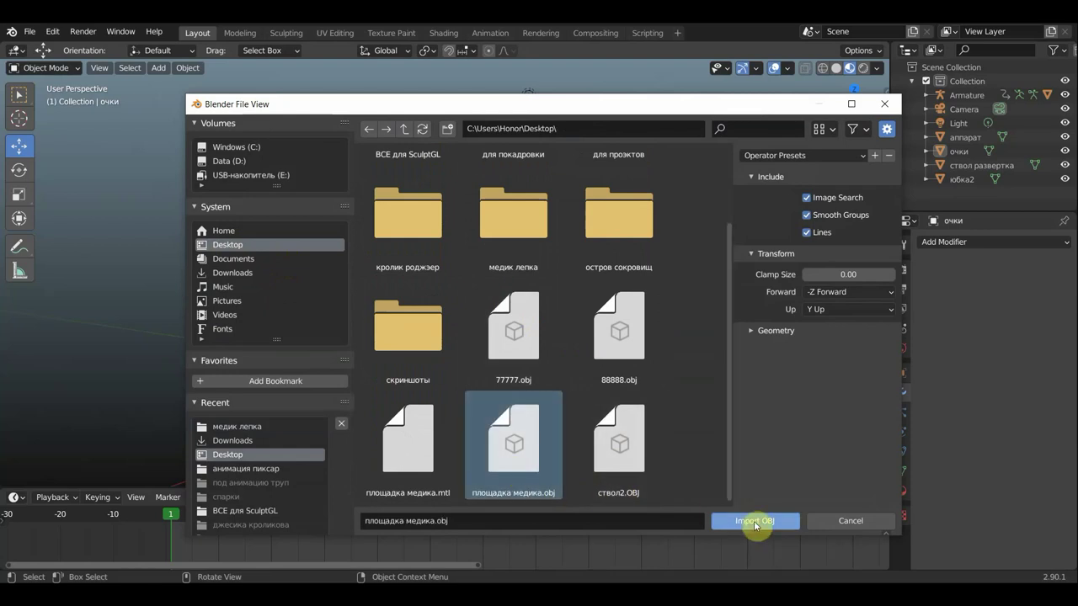
pyautogui.click(754, 521)
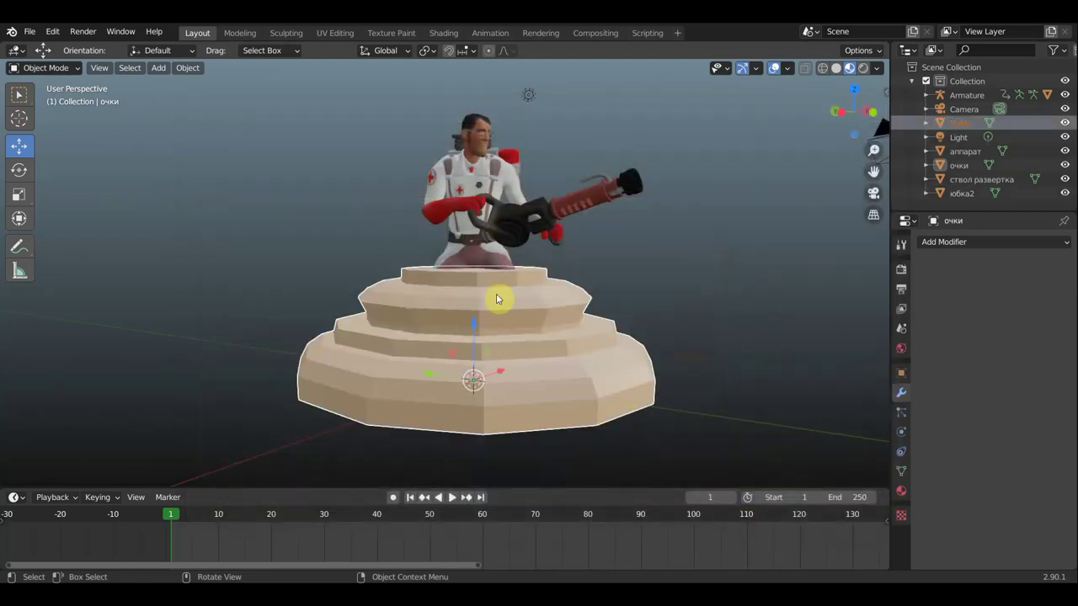
# Move the pedestal down below the medic and orbit to check how it sits.
pyautogui.scroll(-5, 481, 325)
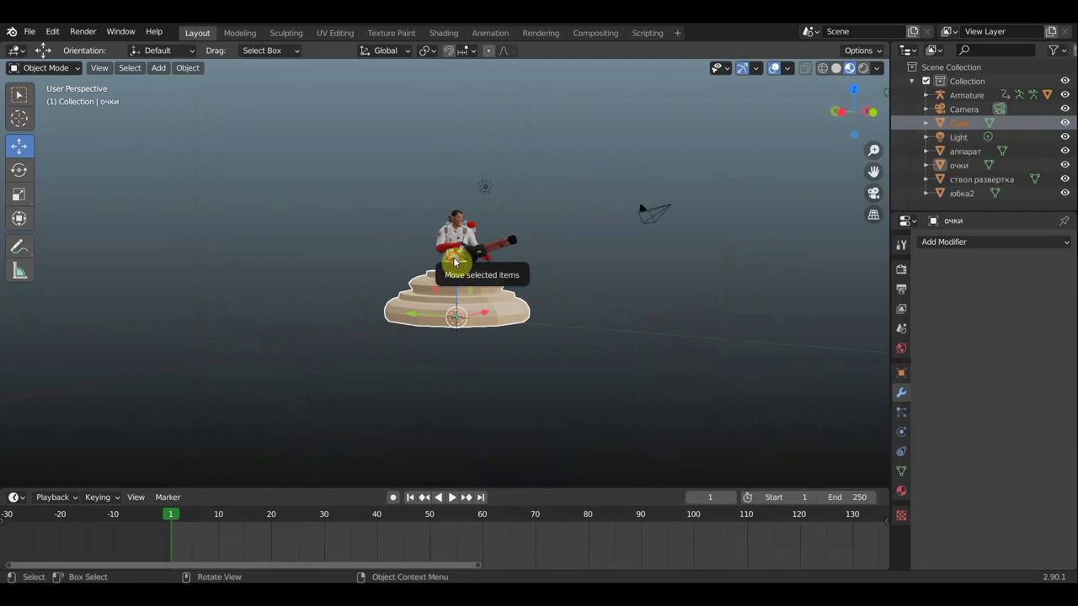
pyautogui.moveTo(454, 262)
pyautogui.mouseDown()
pyautogui.moveTo(452, 305)
pyautogui.moveTo(469, 336)
pyautogui.mouseUp()
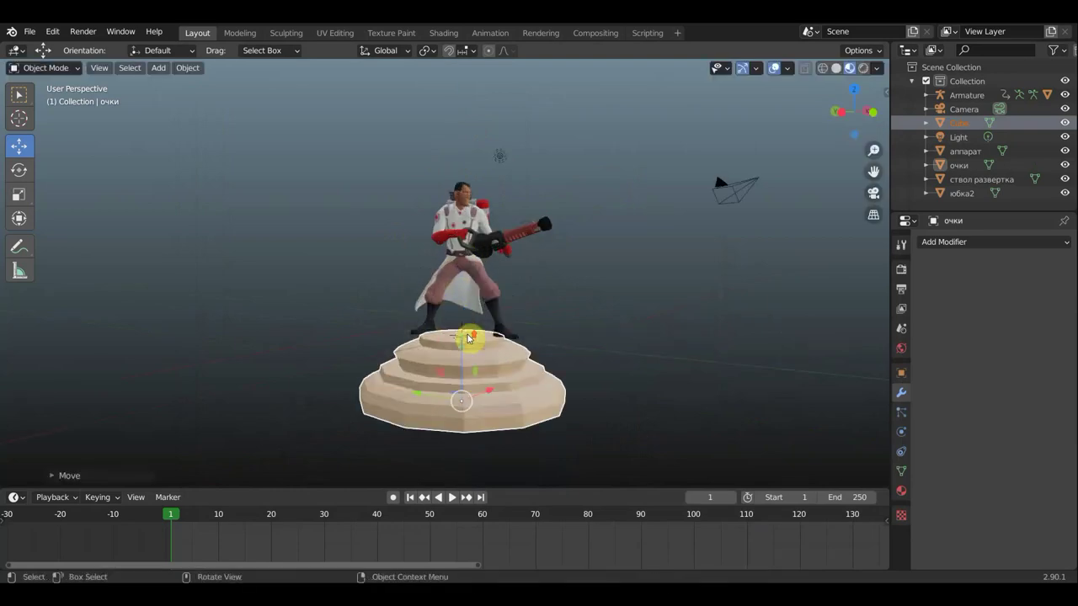
pyautogui.moveTo(469, 337)
pyautogui.mouseDown(button='middle')
pyautogui.moveTo(600, 409)
pyautogui.moveTo(548, 373)
pyautogui.moveTo(462, 361)
pyautogui.moveTo(493, 354)
pyautogui.moveTo(460, 384)
pyautogui.mouseUp(button='middle')
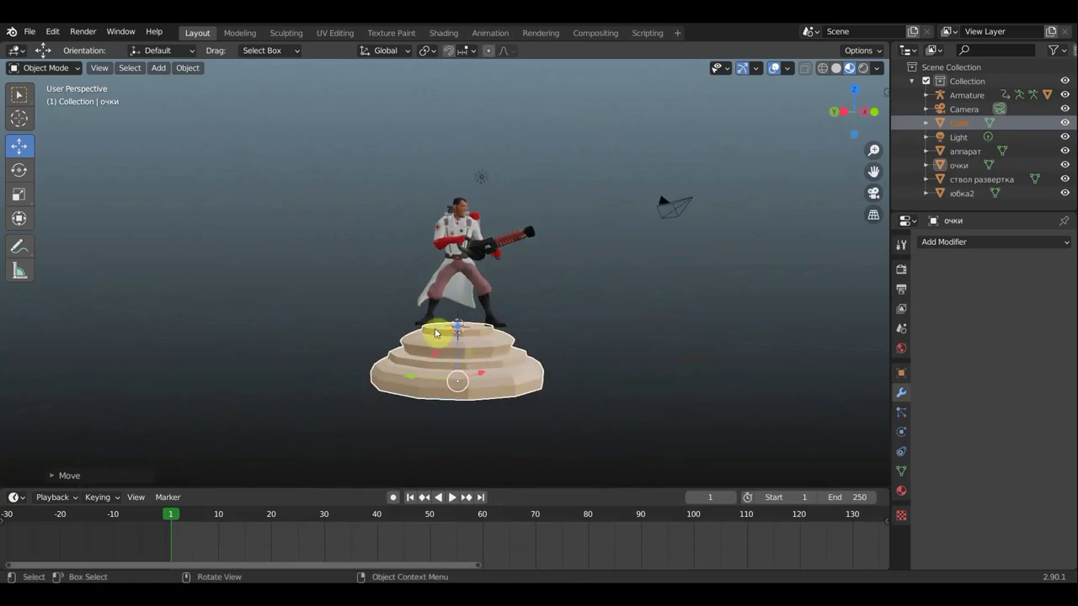
pyautogui.scroll(3, 469, 340)
pyautogui.scroll(2, 471, 346)
pyautogui.moveTo(480, 341)
pyautogui.mouseDown(button='middle')
pyautogui.moveTo(500, 354)
pyautogui.moveTo(425, 384)
pyautogui.moveTo(380, 365)
pyautogui.mouseUp(button='middle')
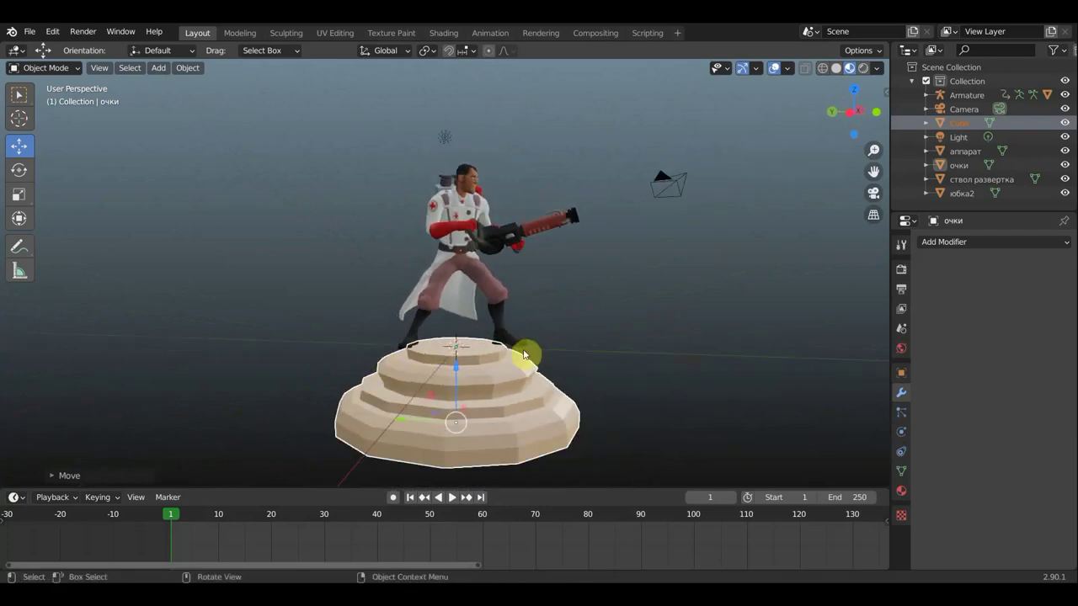
pyautogui.moveTo(525, 356)
pyautogui.mouseDown(button='middle')
pyautogui.moveTo(435, 373)
pyautogui.moveTo(477, 359)
pyautogui.moveTo(518, 367)
pyautogui.mouseUp(button='middle')
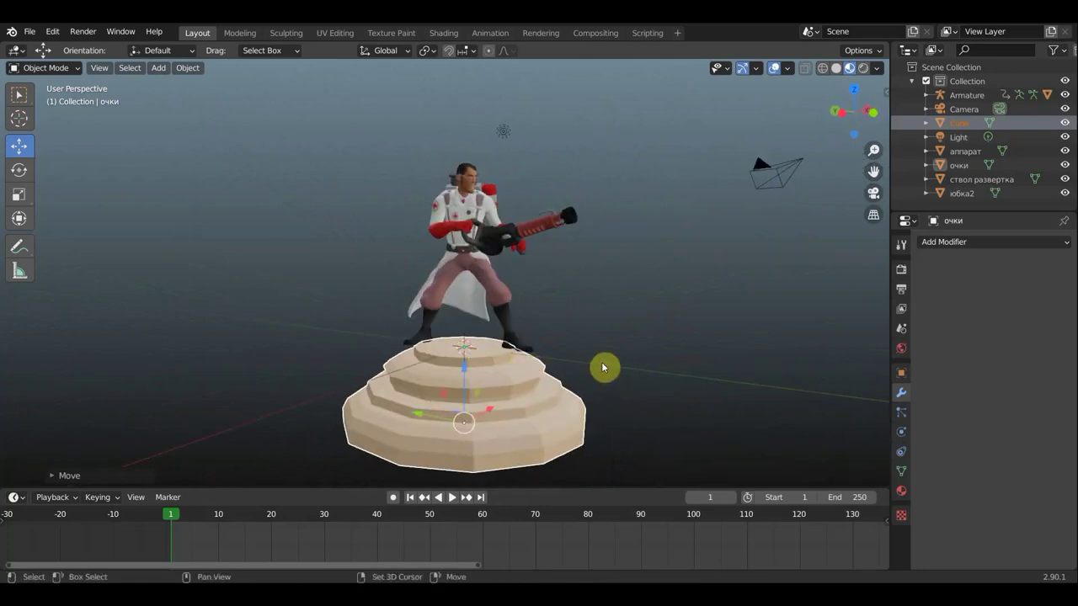
pyautogui.moveTo(603, 368)
pyautogui.mouseDown(button='middle')
pyautogui.moveTo(599, 296)
pyautogui.moveTo(613, 301)
pyautogui.mouseUp(button='middle')
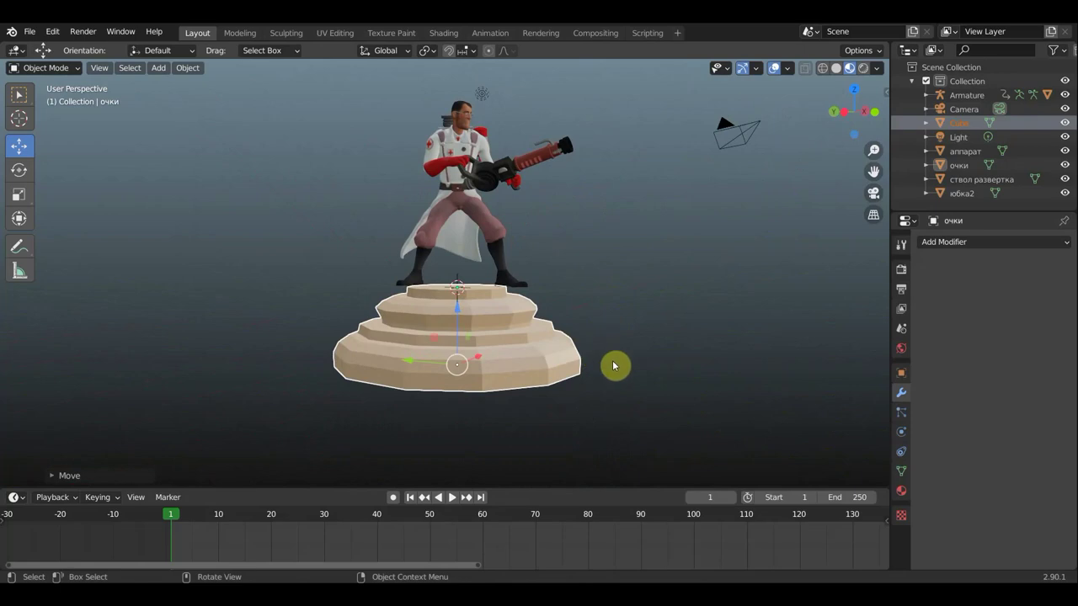
# Scale the pedestal smaller and raise it under the medic's feet, checking from several angles.
pyautogui.press('s')
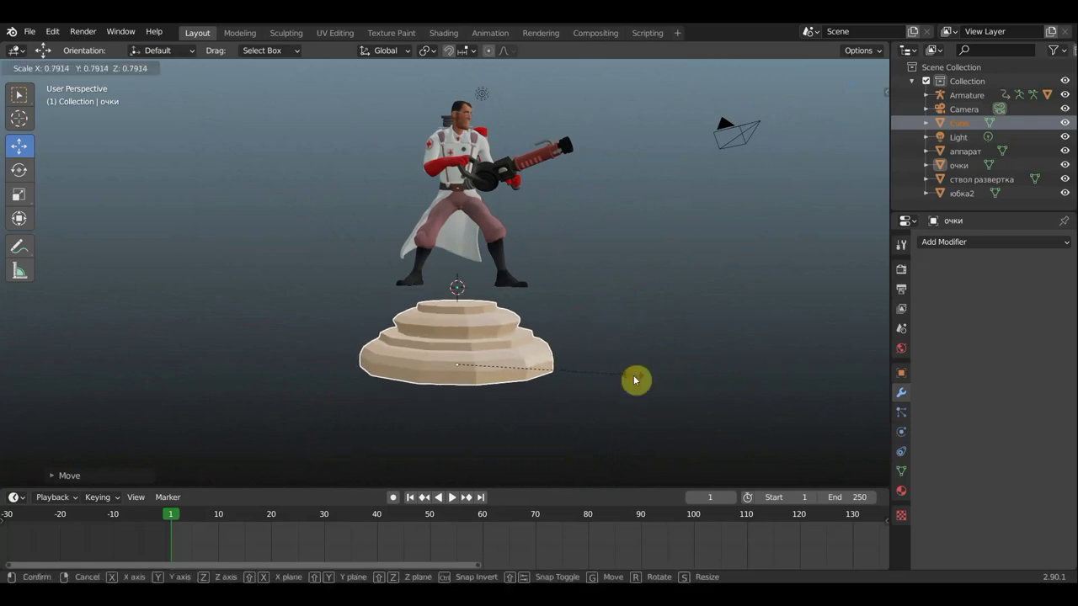
pyautogui.click(635, 381)
pyautogui.moveTo(458, 313); pyautogui.dragTo(457, 281)
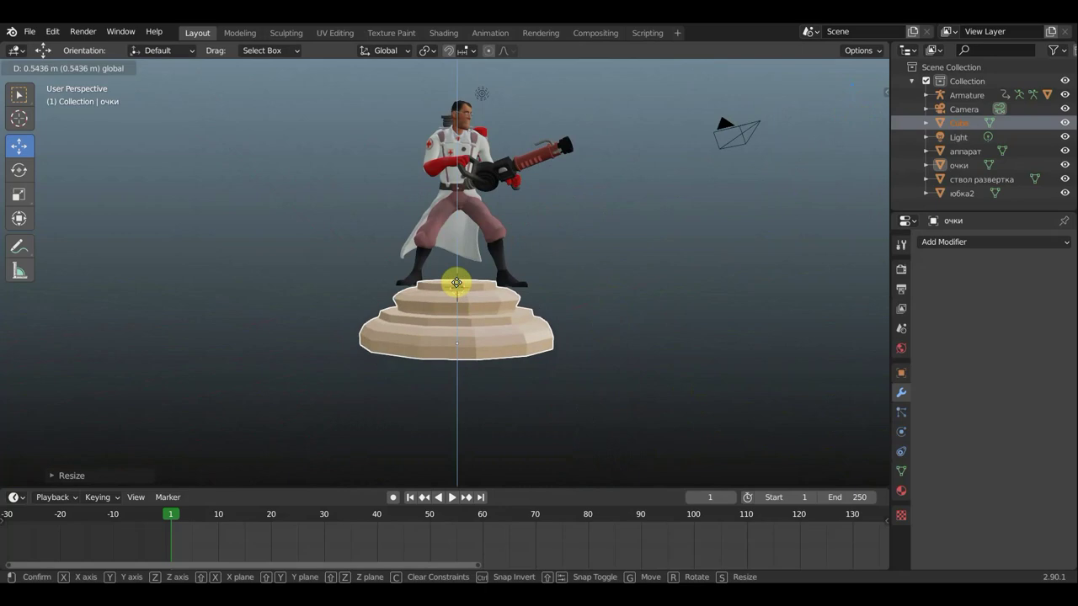
pyautogui.moveTo(515, 289); pyautogui.dragTo(488, 297, button='middle')
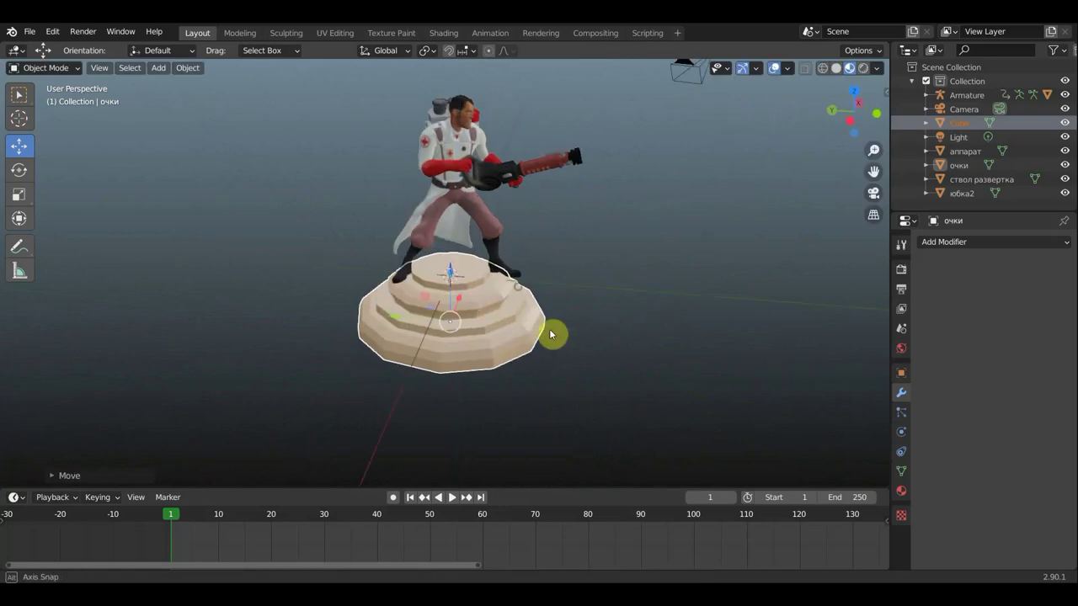
pyautogui.moveTo(463, 263)
pyautogui.mouseDown(button='middle')
pyautogui.moveTo(245, 211)
pyautogui.moveTo(197, 216)
pyautogui.mouseUp(button='middle')
pyautogui.scroll(3, 393, 309)
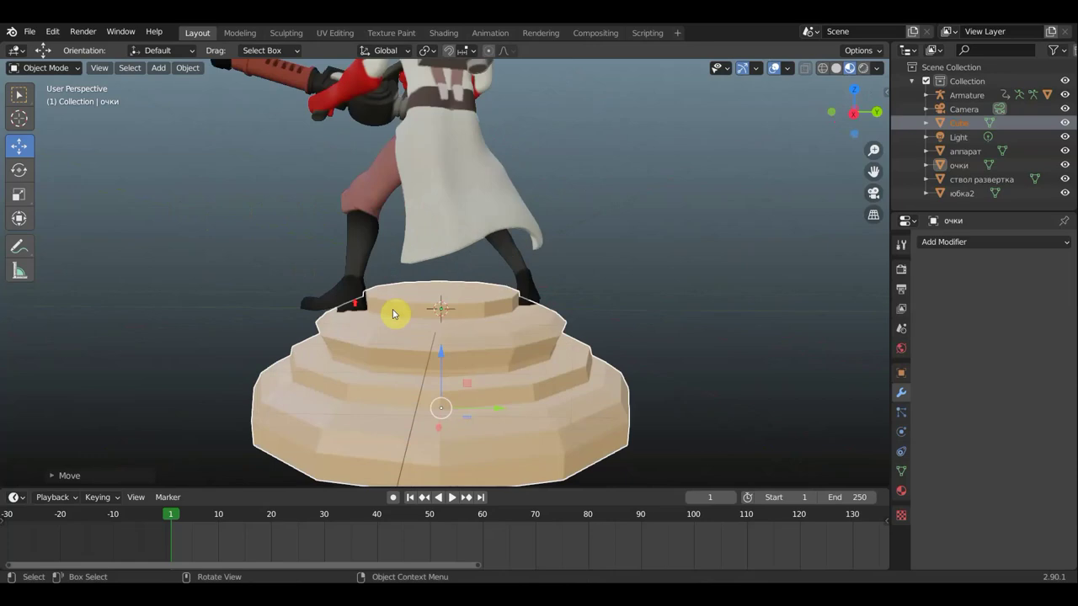
pyautogui.scroll(1, 371, 316)
pyautogui.moveTo(325, 327)
pyautogui.mouseDown(button='middle')
pyautogui.moveTo(243, 315)
pyautogui.moveTo(53, 329)
pyautogui.moveTo(847, 321)
pyautogui.moveTo(982, 341)
pyautogui.mouseUp(button='middle')
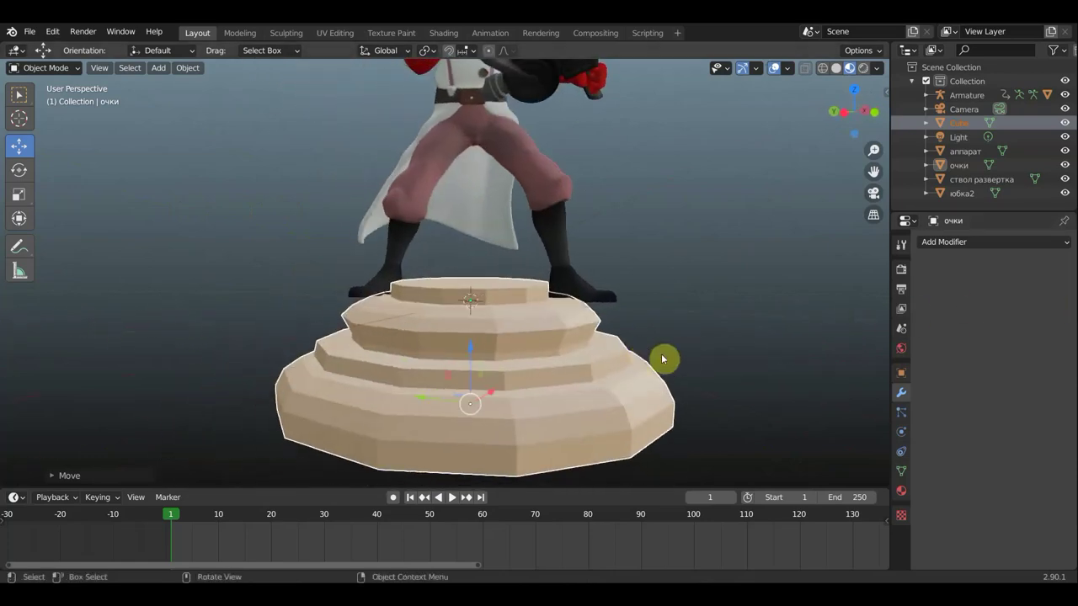
pyautogui.scroll(-3, 705, 325)
# Open the медик лепка folder, select шланг.OBJ and import the hose.
pyautogui.scroll(-2, 689, 329)
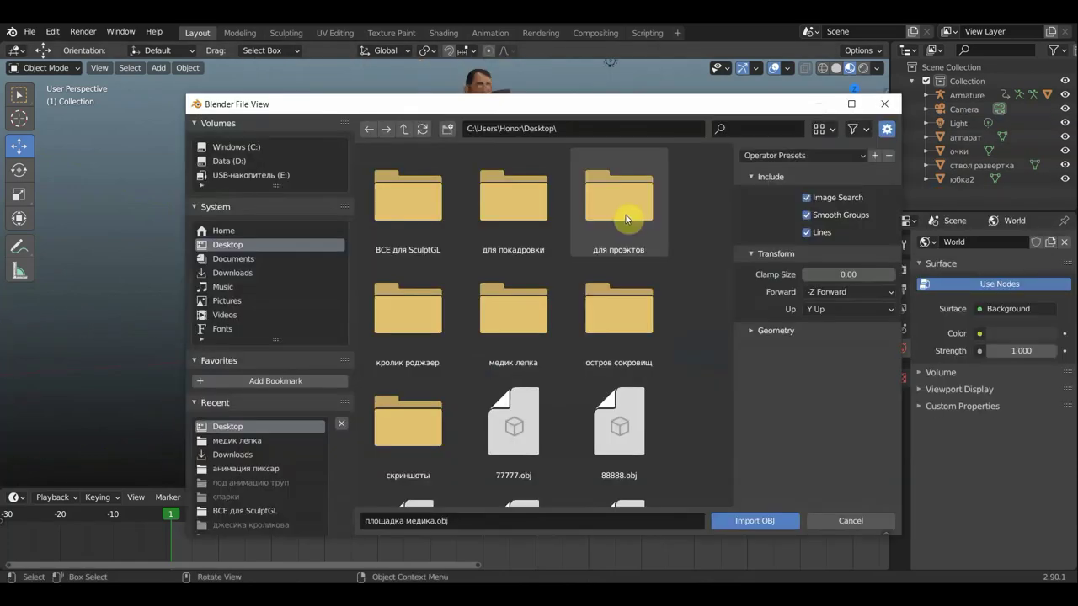
pyautogui.doubleClick(511, 317)
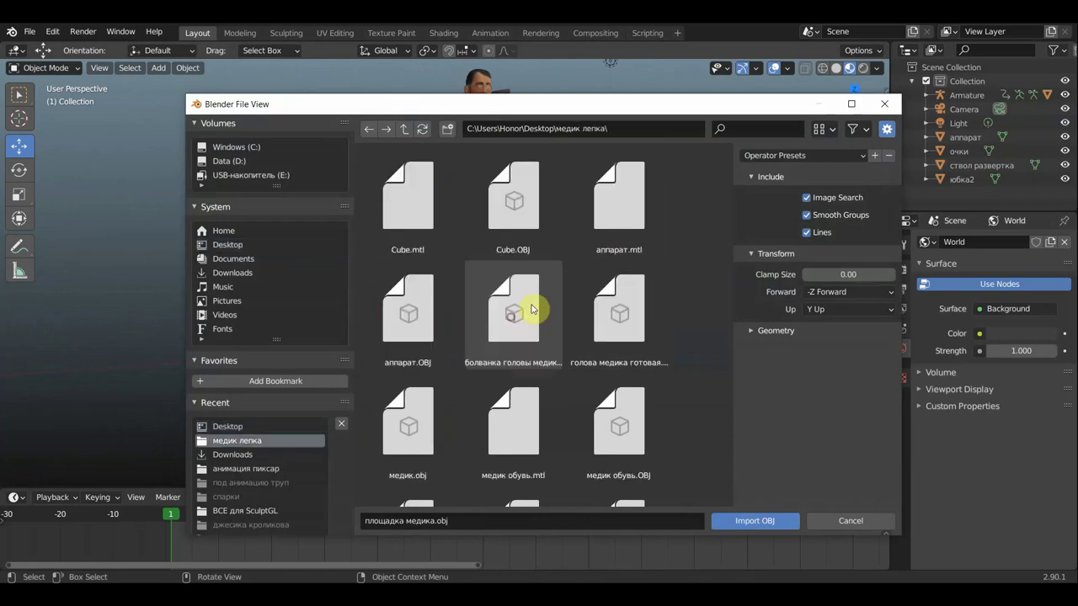
pyautogui.scroll(-3, 533, 308)
pyautogui.scroll(-2, 535, 309)
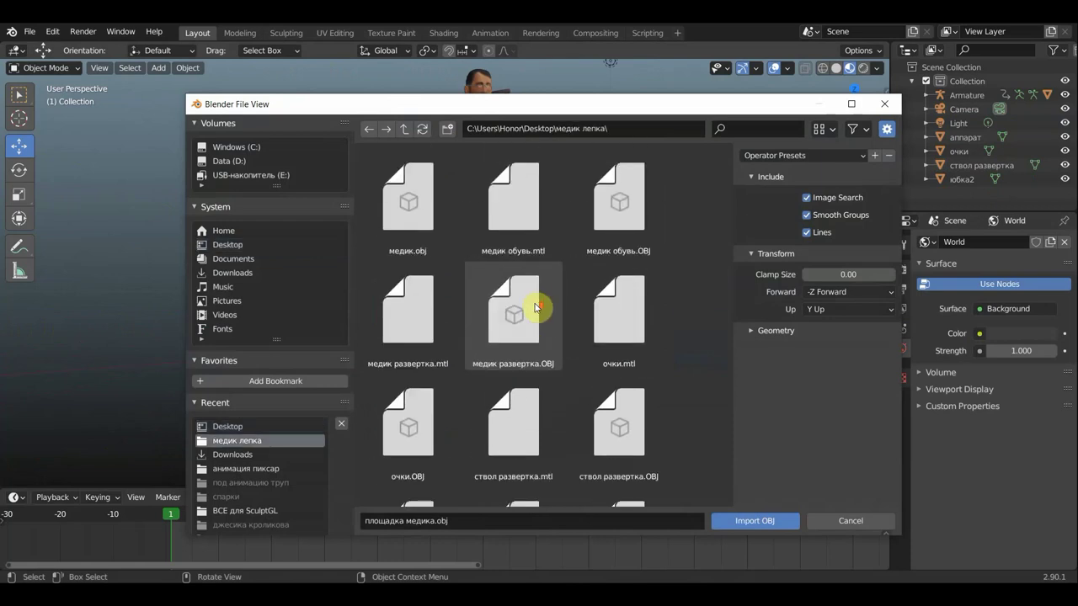
pyautogui.scroll(-2, 528, 303)
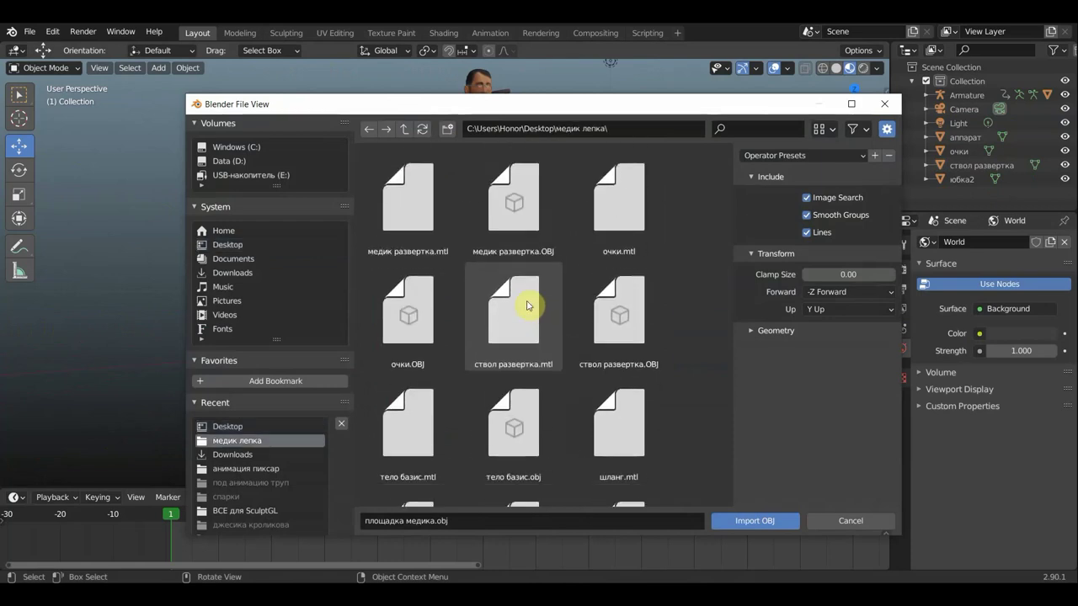
pyautogui.scroll(-2, 528, 305)
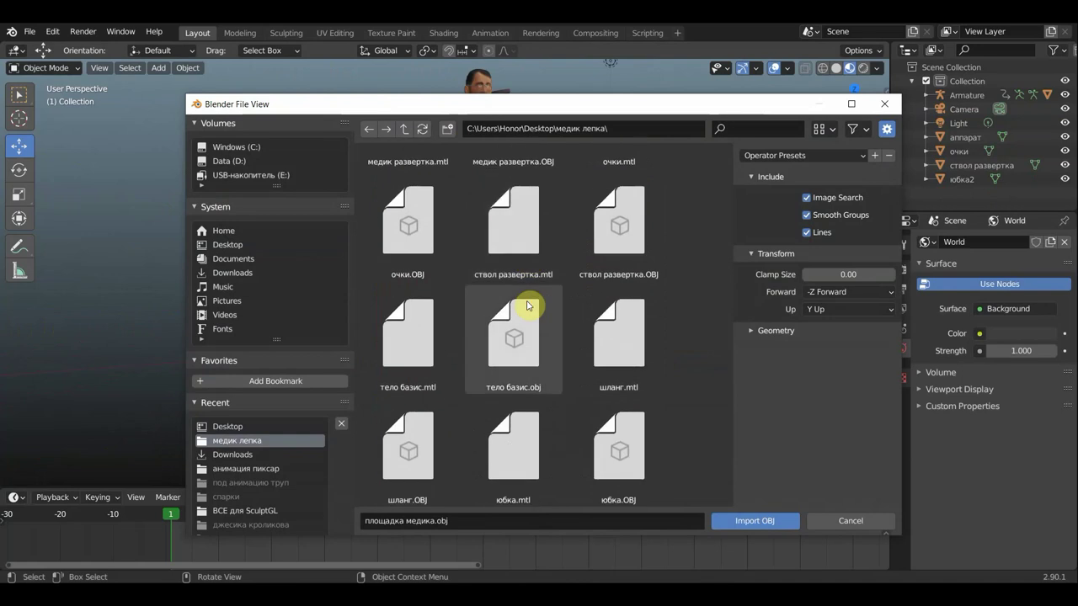
pyautogui.click(621, 368)
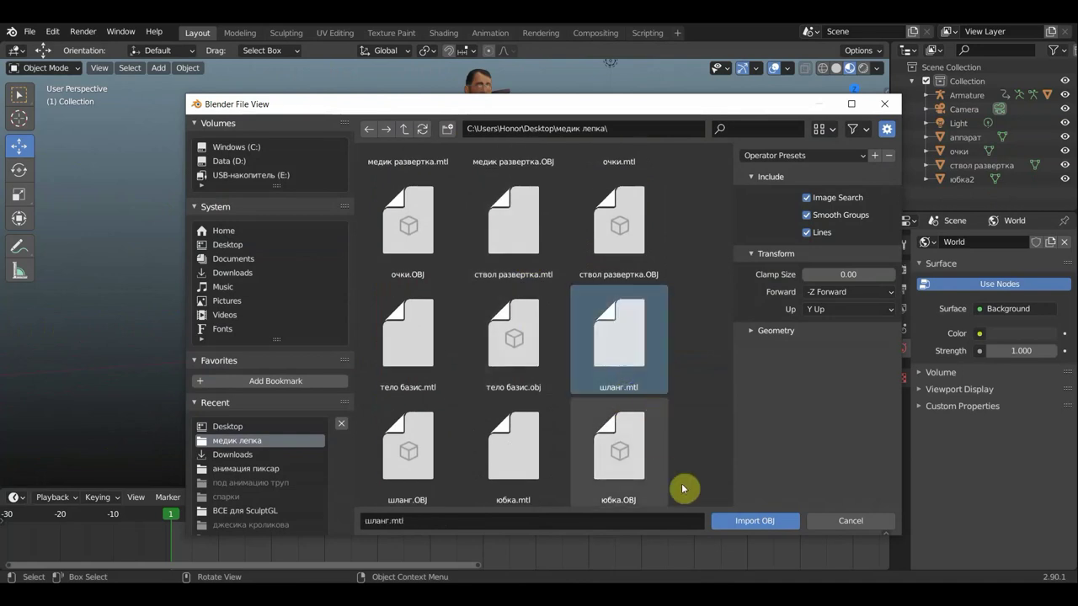
pyautogui.click(407, 453)
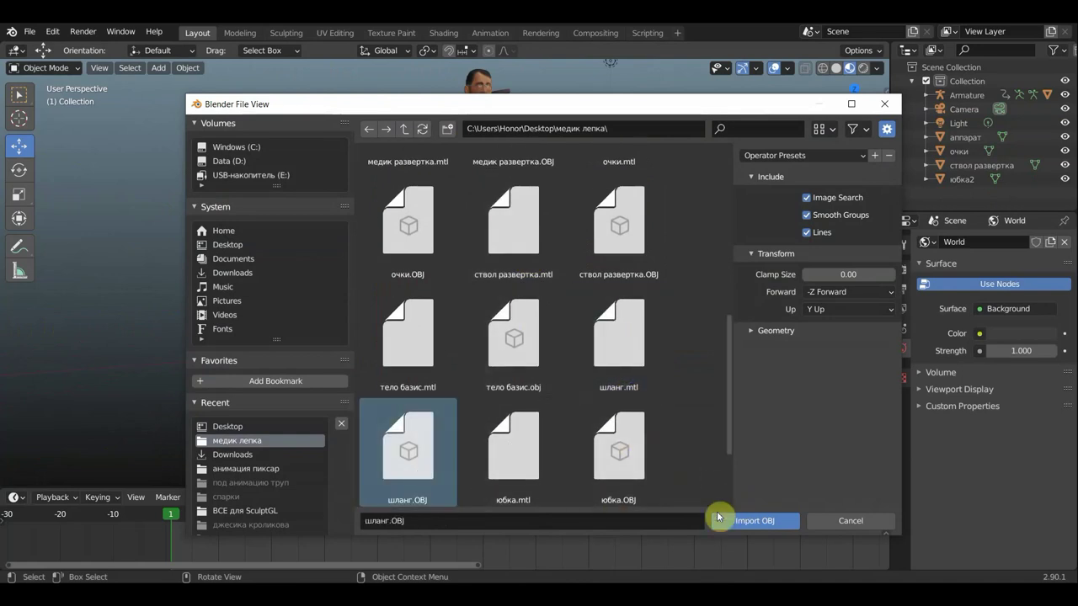
pyautogui.click(743, 523)
# Rescale the imported hose several times, settling on a small size.
pyautogui.scroll(4, 620, 361)
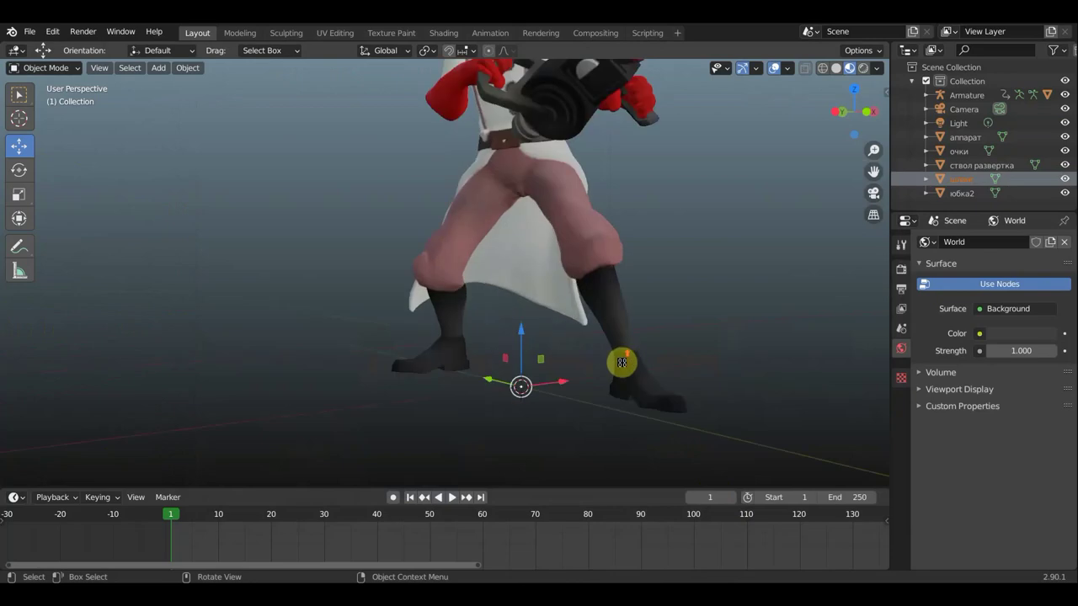
pyautogui.scroll(-1, 628, 368)
pyautogui.scroll(-5, 628, 368)
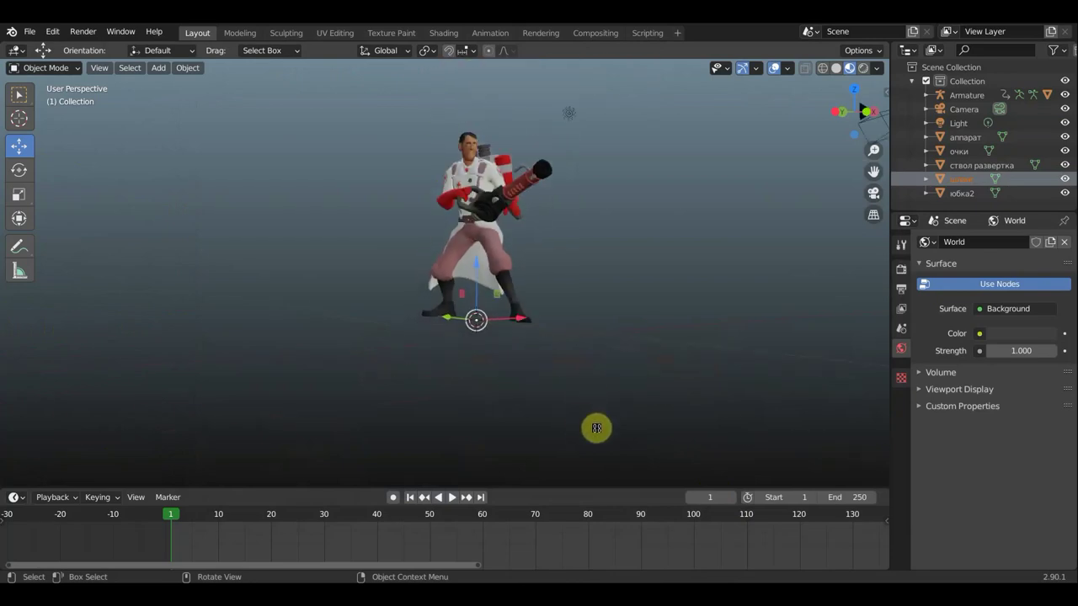
pyautogui.press('s')
pyautogui.click(76, 218)
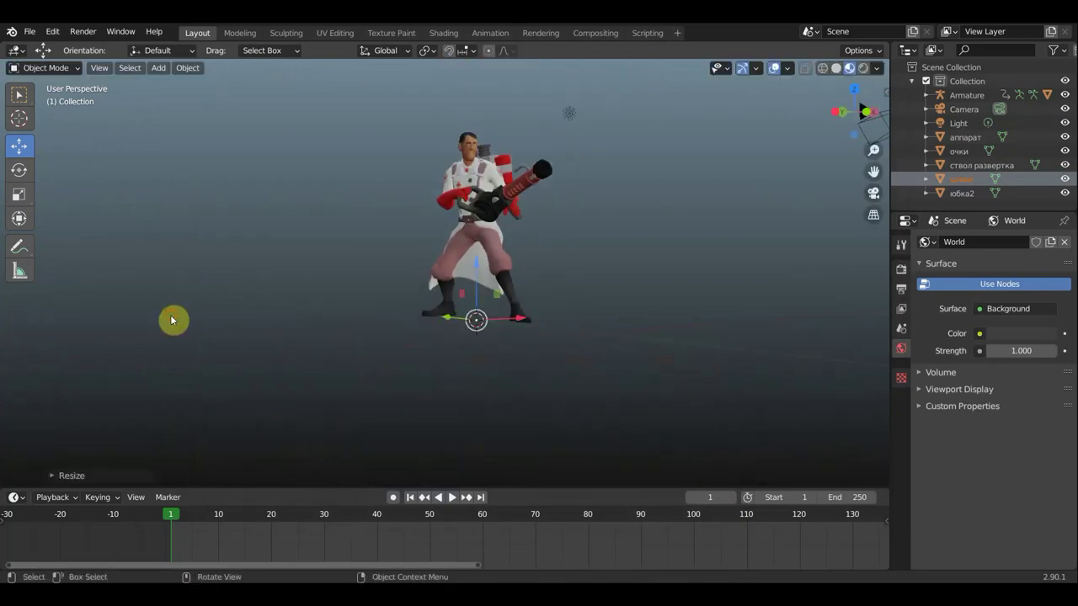
pyautogui.scroll(-6, 399, 312)
pyautogui.press('s')
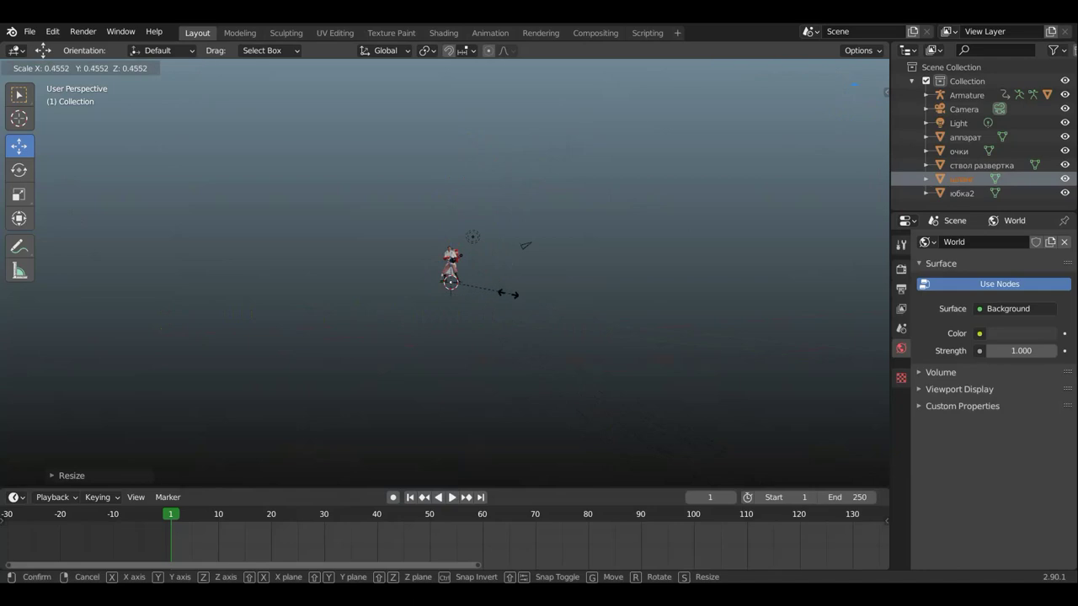
pyautogui.press('Escape')
pyautogui.press('s')
pyautogui.click(539, 313)
pyautogui.press('s')
pyautogui.click(481, 300)
# Enlarge the hose to about 1.55 and move it beside the backpack near the waist.
pyautogui.scroll(6, 486, 294)
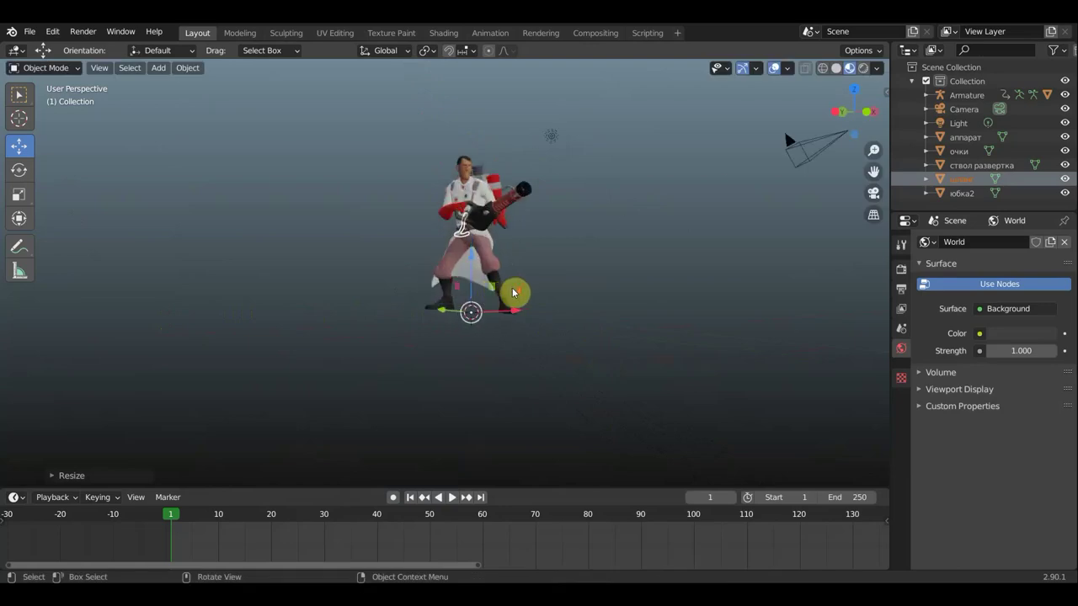
pyautogui.scroll(2, 539, 296)
pyautogui.moveTo(558, 299); pyautogui.dragTo(680, 305, button='middle')
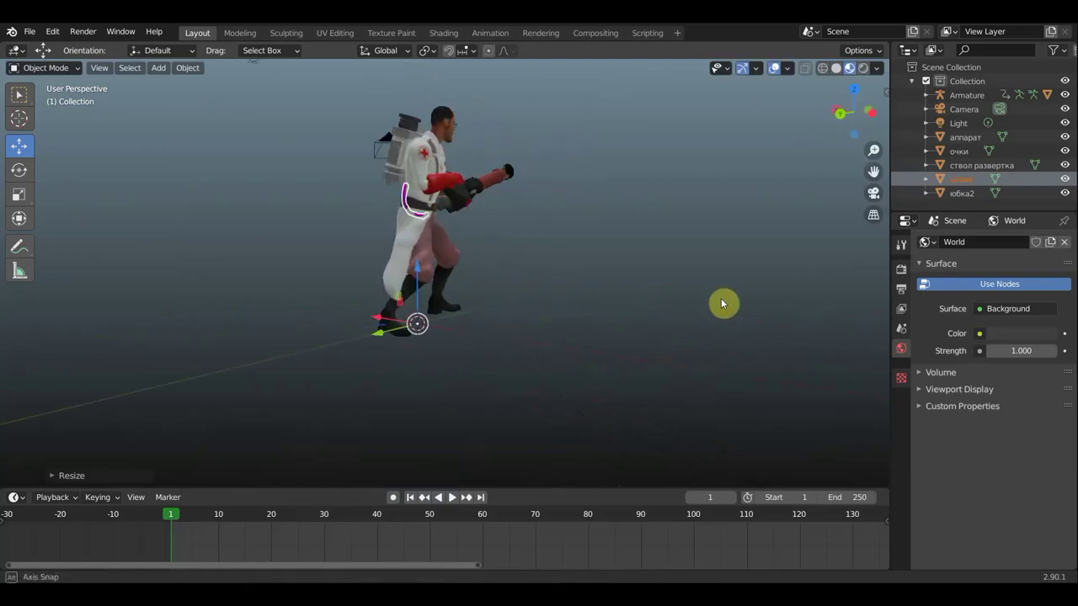
pyautogui.press('s')
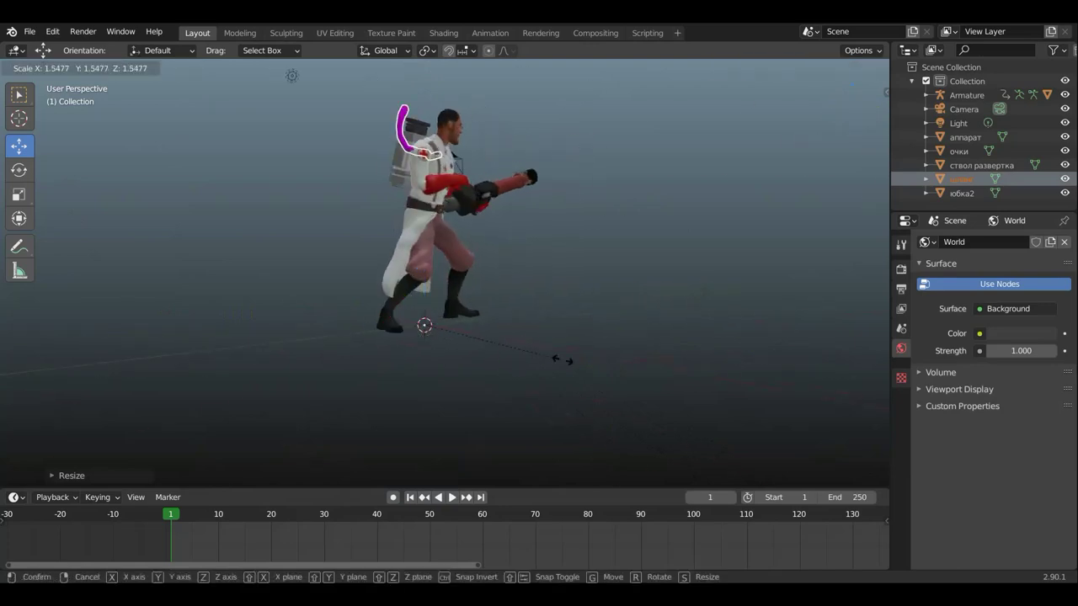
pyautogui.click(562, 363)
pyautogui.moveTo(562, 362); pyautogui.dragTo(443, 337, button='middle')
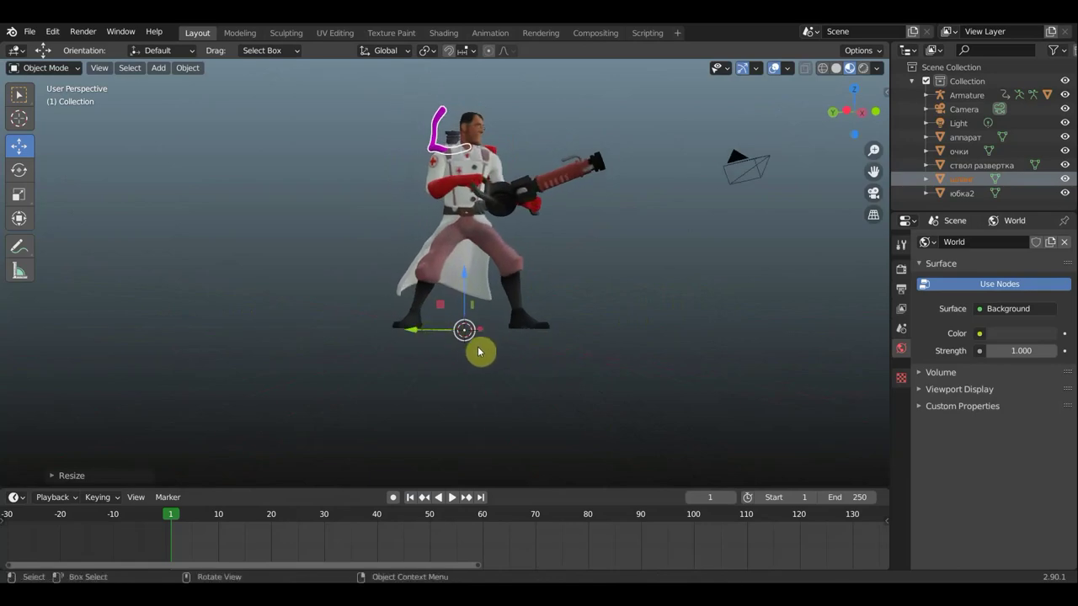
pyautogui.press('g')
pyautogui.click(526, 406)
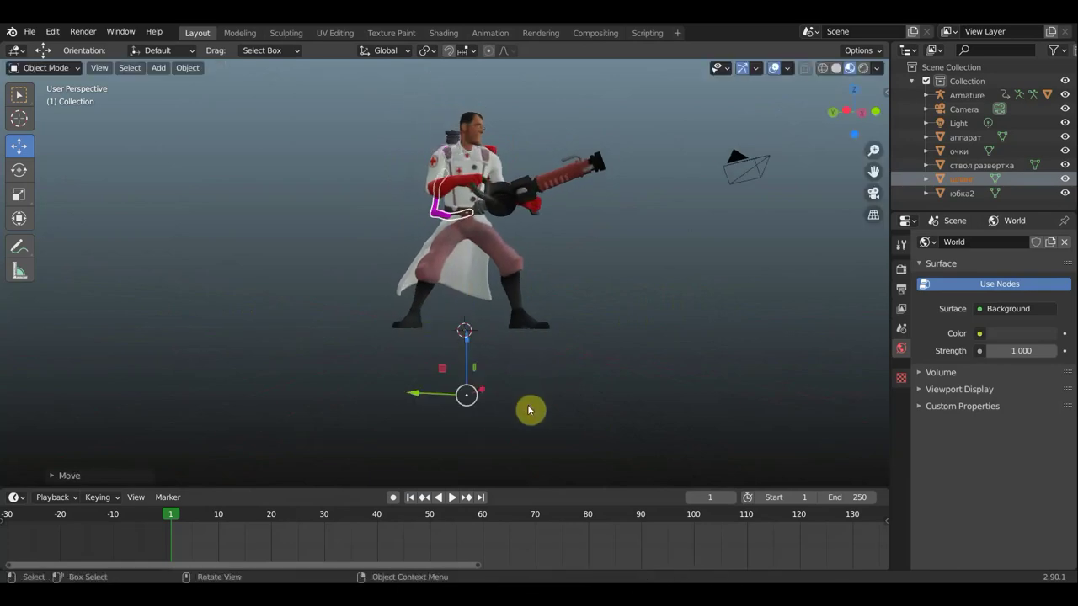
pyautogui.moveTo(527, 409)
pyautogui.mouseDown(button='middle')
pyautogui.moveTo(703, 413)
pyautogui.moveTo(717, 429)
pyautogui.mouseUp(button='middle')
# Shrink the hose slightly and move it back against the backpack.
pyautogui.scroll(4, 565, 342)
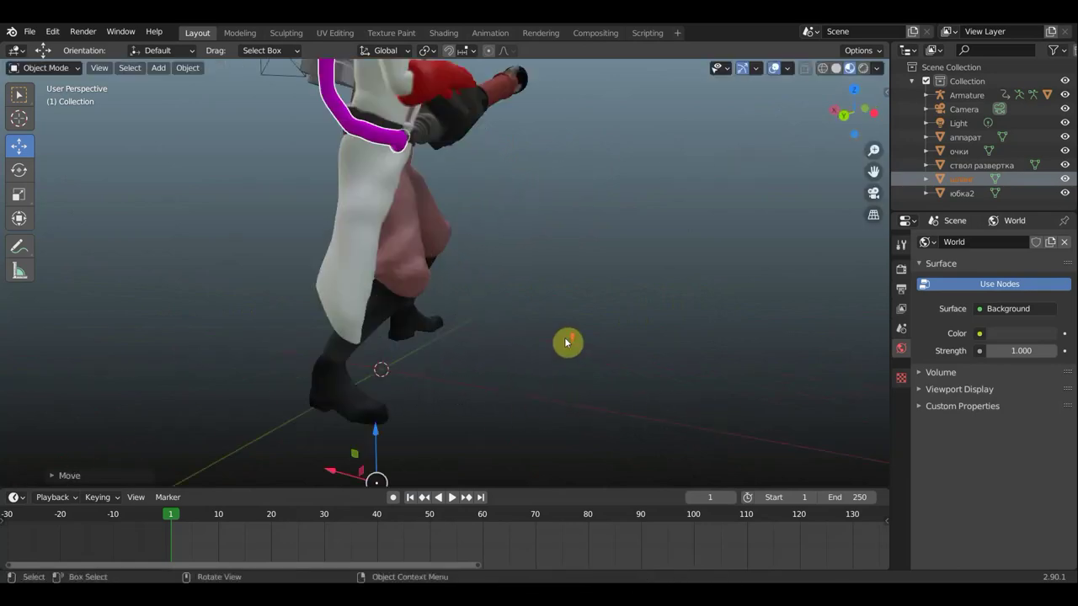
pyautogui.scroll(2, 565, 342)
pyautogui.moveTo(552, 346)
pyautogui.mouseDown(button='middle')
pyautogui.moveTo(525, 378)
pyautogui.moveTo(547, 373)
pyautogui.moveTo(464, 342)
pyautogui.moveTo(437, 317)
pyautogui.moveTo(533, 346)
pyautogui.mouseUp(button='middle')
pyautogui.scroll(2, 539, 356)
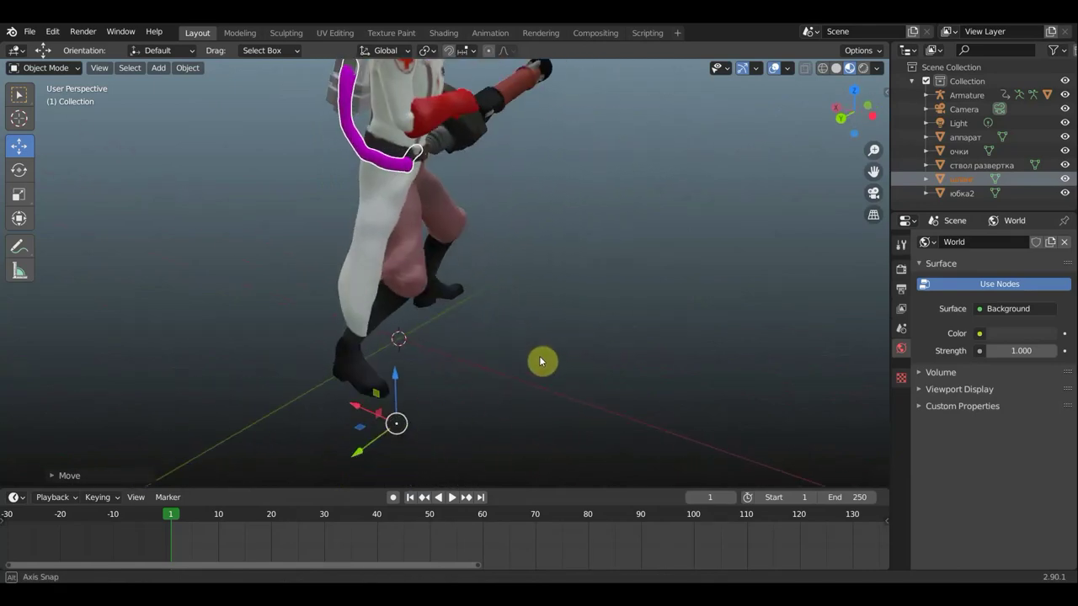
pyautogui.scroll(2, 540, 366)
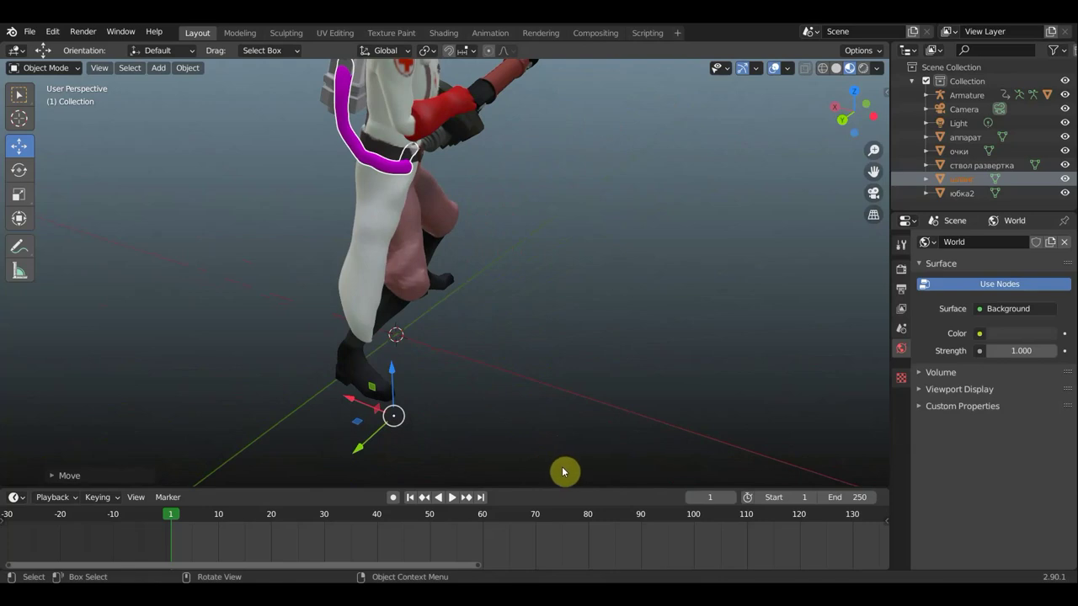
pyautogui.press('s')
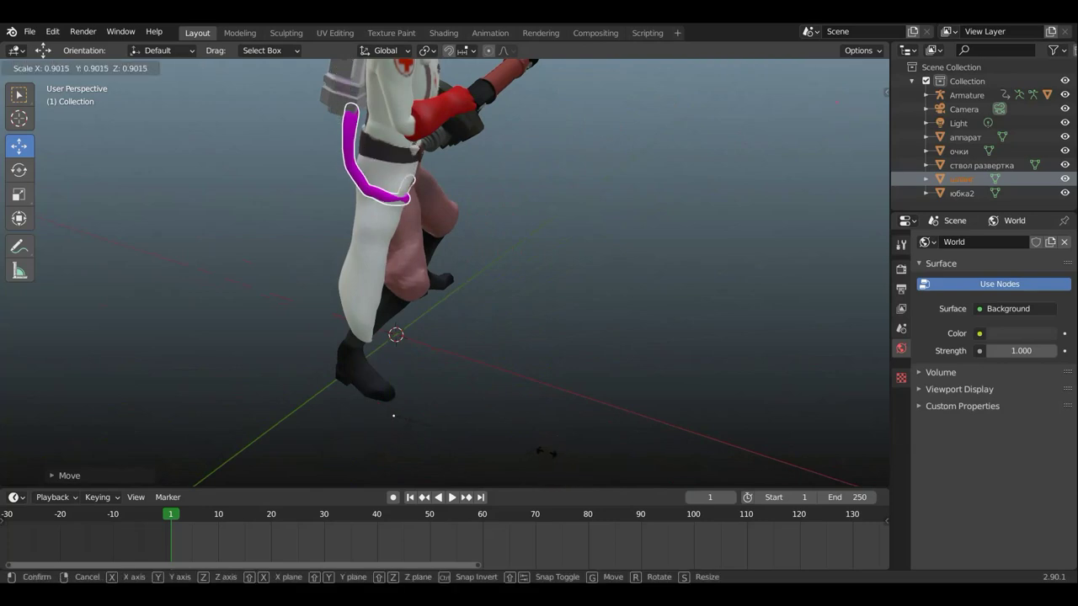
pyautogui.click(552, 447)
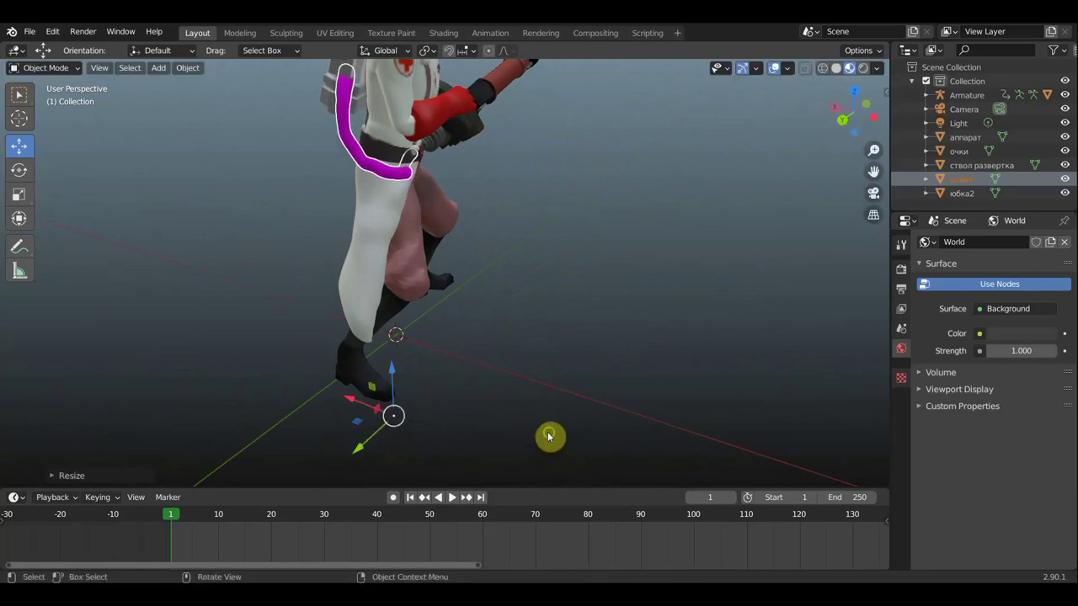
pyautogui.moveTo(549, 435); pyautogui.dragTo(562, 484, button='middle')
pyautogui.moveTo(635, 189)
pyautogui.mouseDown(button='middle')
pyautogui.moveTo(773, 131)
pyautogui.moveTo(757, 157)
pyautogui.mouseUp(button='middle')
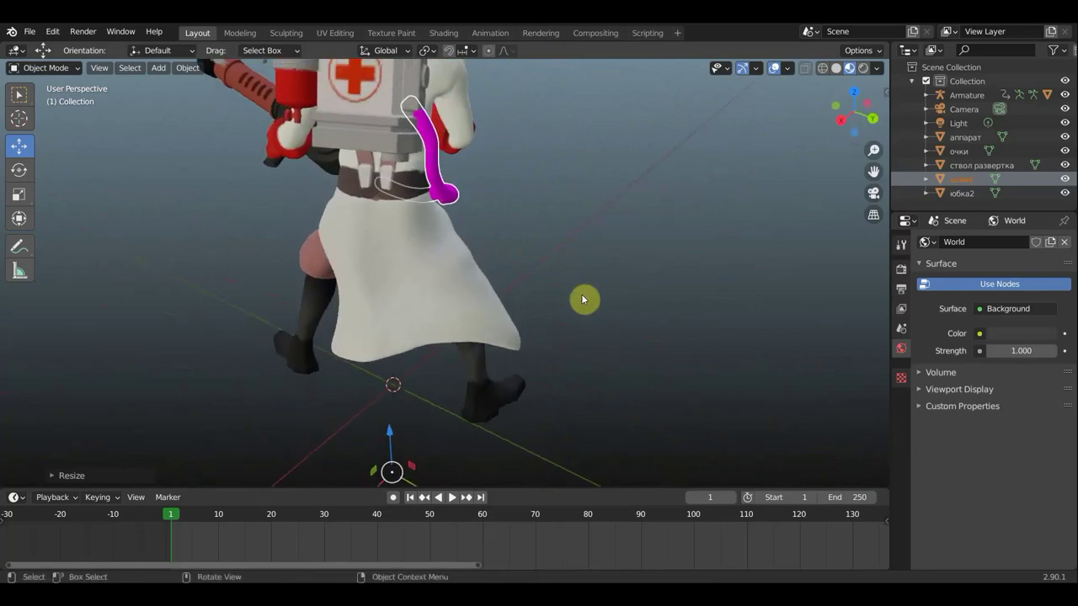
pyautogui.press('g')
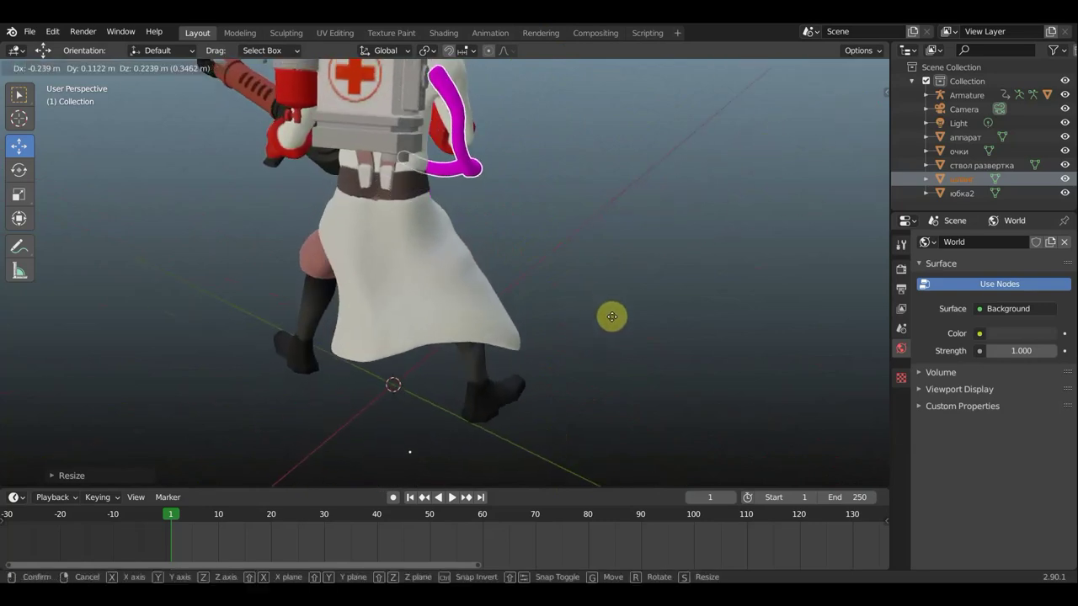
pyautogui.click(610, 317)
pyautogui.moveTo(615, 316)
pyautogui.mouseDown(button='middle')
pyautogui.moveTo(343, 283)
pyautogui.moveTo(565, 311)
pyautogui.mouseUp(button='middle')
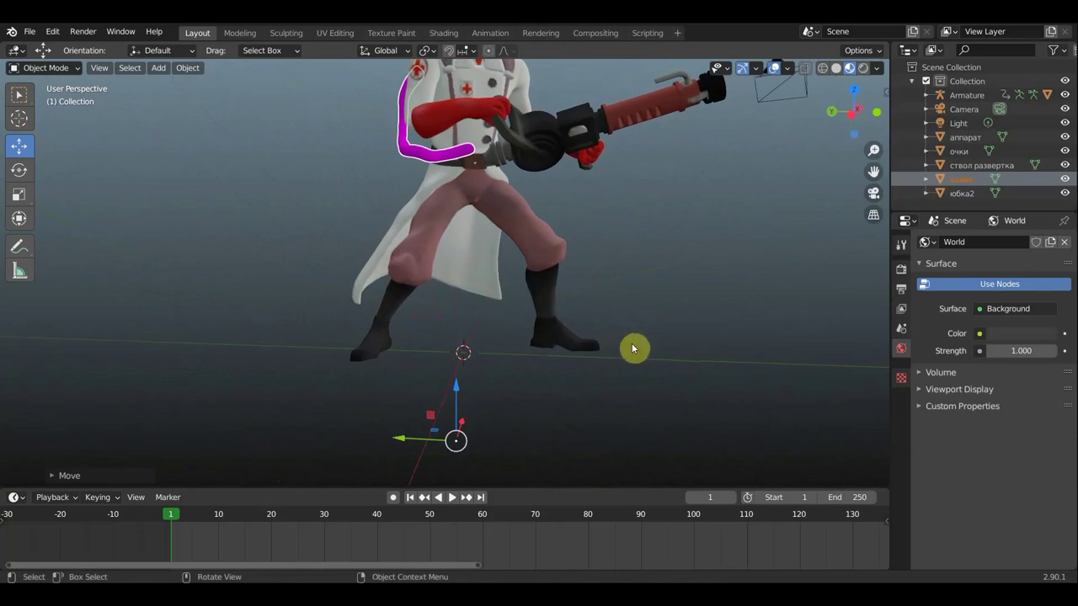
# Enlarge the hose slightly and shift it to run from backpack to waist.
pyautogui.press('s')
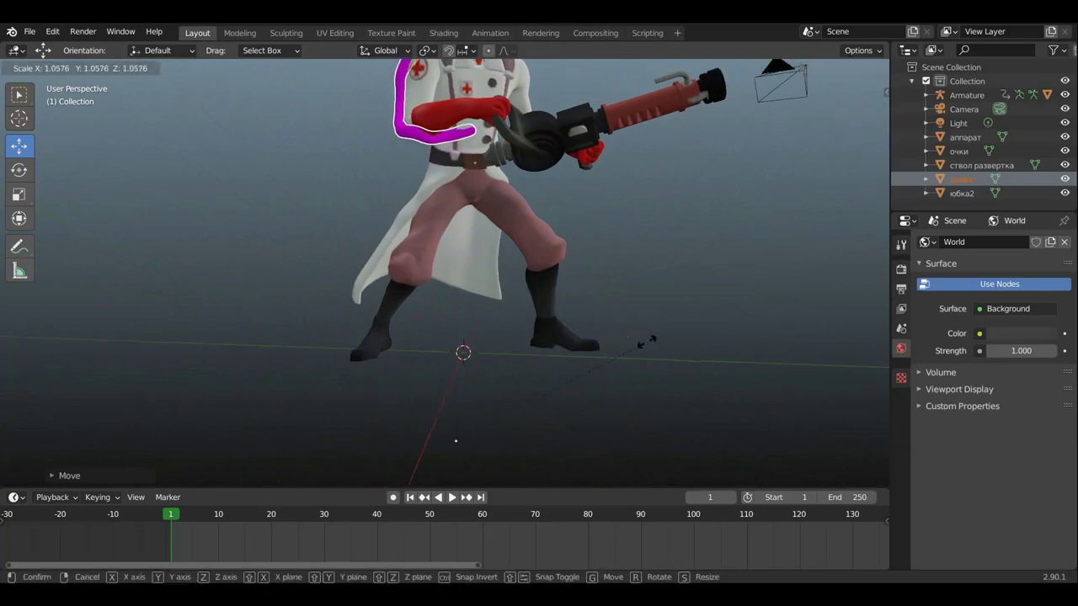
pyautogui.click(592, 322)
pyautogui.press('g')
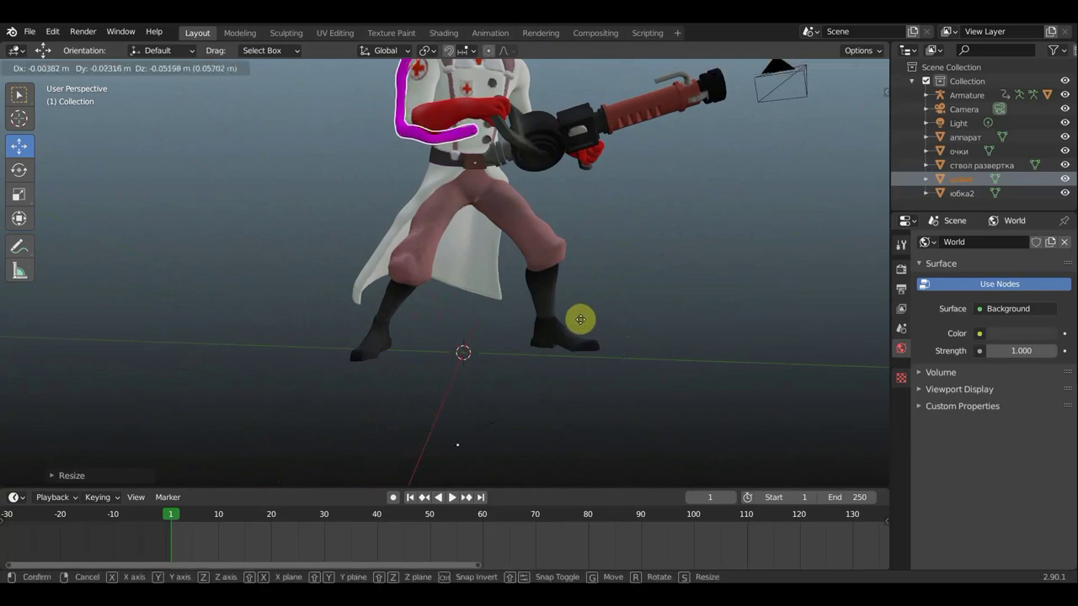
pyautogui.click(590, 350)
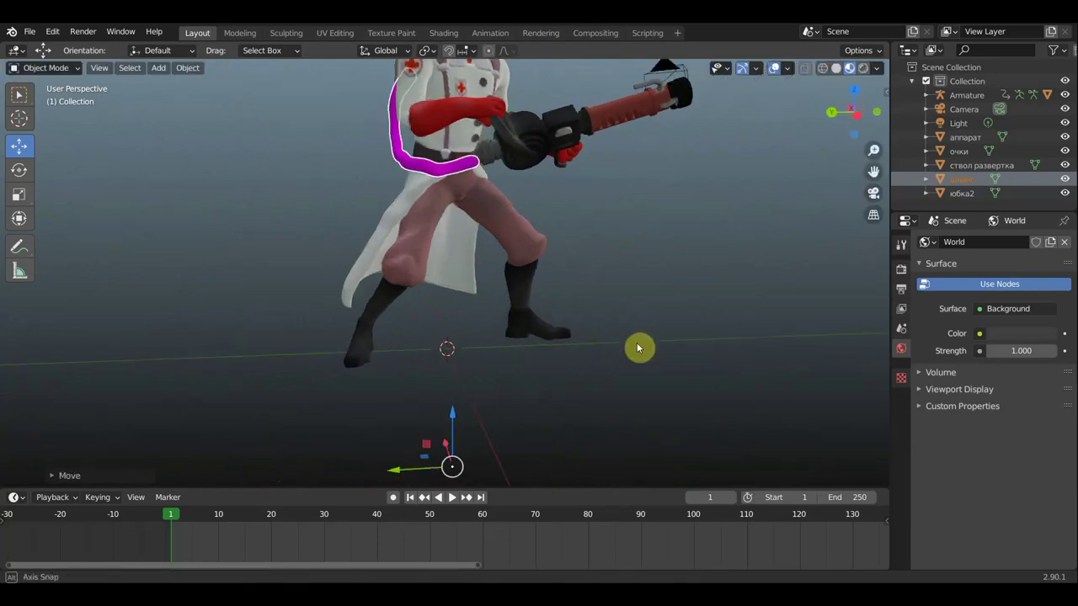
pyautogui.moveTo(637, 342)
pyautogui.mouseDown(button='middle')
pyautogui.moveTo(760, 358)
pyautogui.moveTo(530, 284)
pyautogui.moveTo(565, 257)
pyautogui.moveTo(560, 373)
pyautogui.moveTo(547, 361)
pyautogui.moveTo(543, 376)
pyautogui.mouseUp(button='middle')
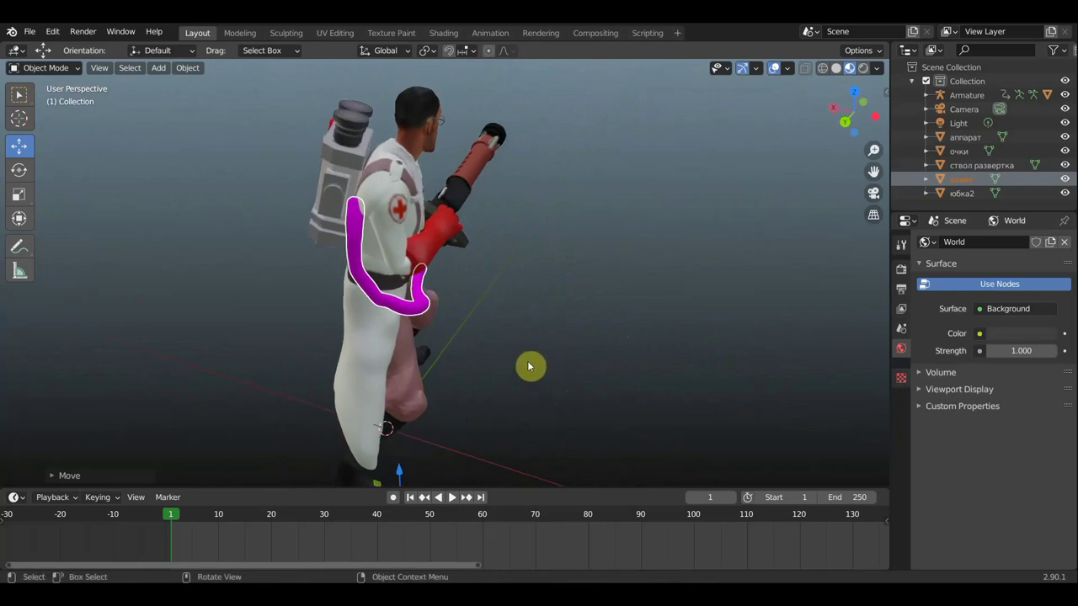
pyautogui.press('g')
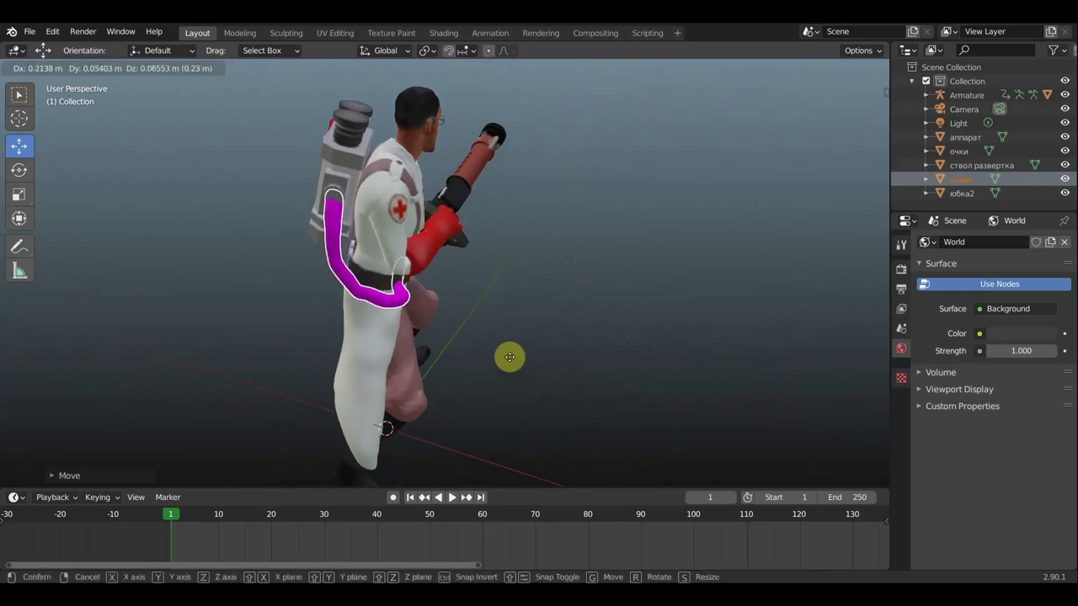
pyautogui.click(511, 355)
pyautogui.moveTo(548, 368)
pyautogui.mouseDown(button='middle')
pyautogui.moveTo(447, 349)
pyautogui.moveTo(407, 328)
pyautogui.moveTo(462, 341)
pyautogui.moveTo(445, 285)
pyautogui.mouseUp(button='middle')
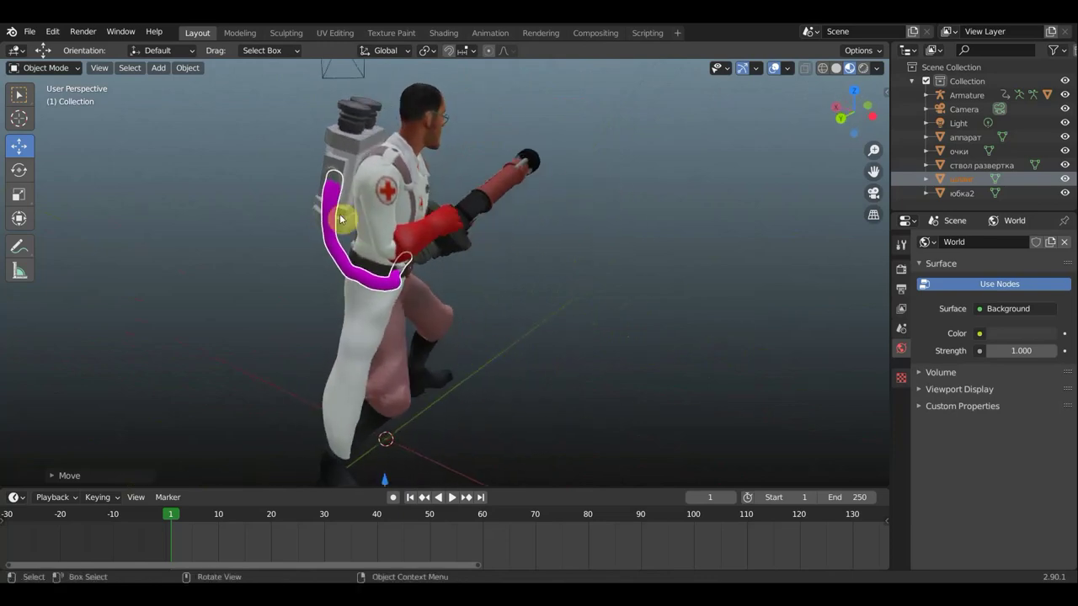
# Switch to Sculpting and view the grey Medic from the side and three-quarter rear.
pyautogui.click(286, 33)
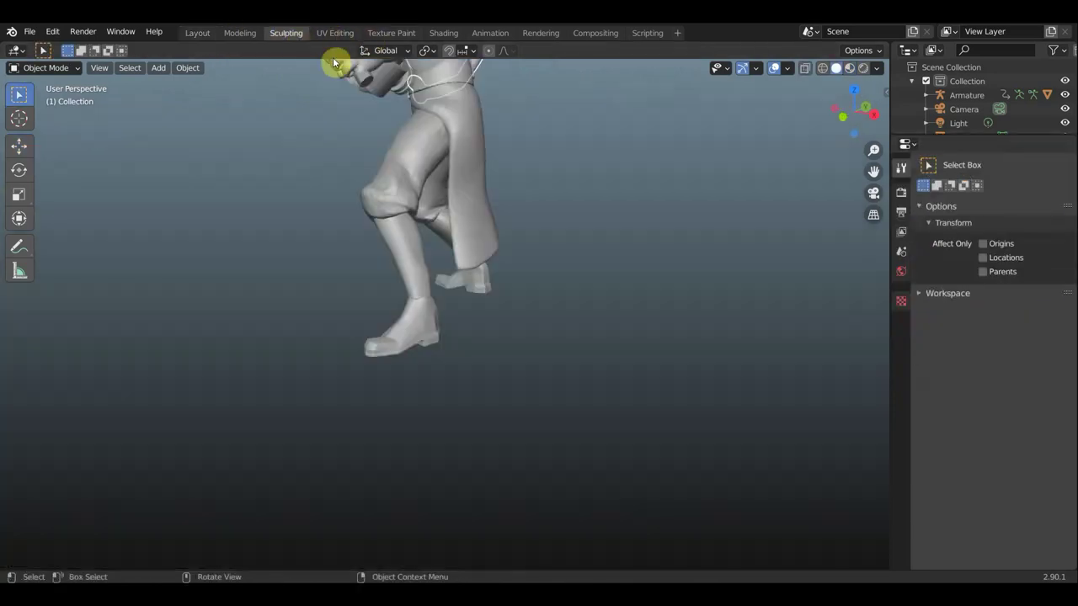
pyautogui.scroll(-3, 505, 168)
pyautogui.moveTo(512, 173)
pyautogui.mouseDown(button='middle')
pyautogui.moveTo(654, 217)
pyautogui.moveTo(758, 182)
pyautogui.mouseUp(button='middle')
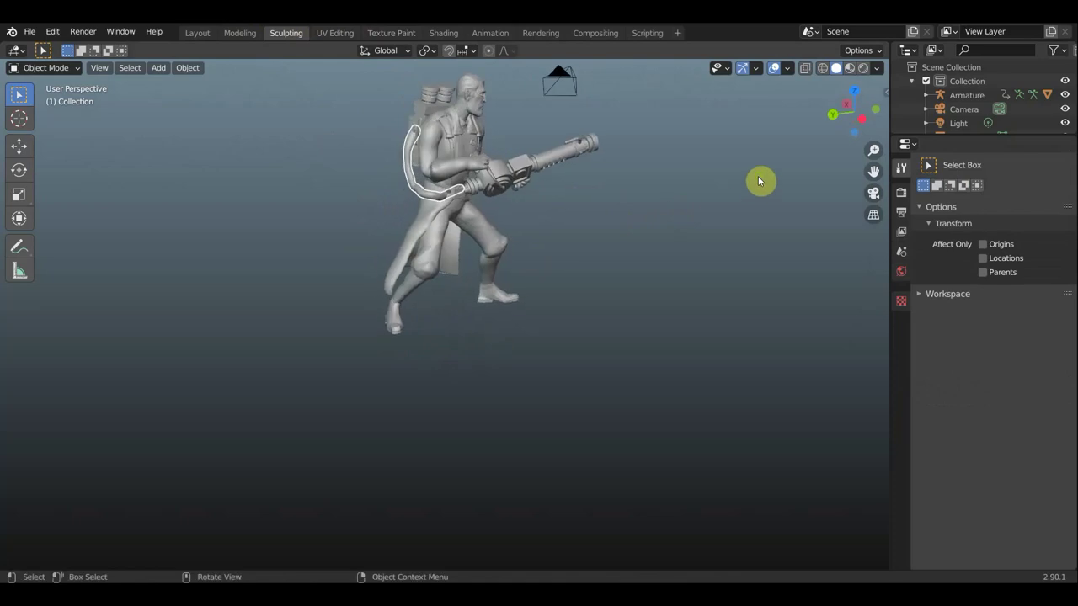
pyautogui.scroll(2, 590, 268)
pyautogui.moveTo(609, 270)
pyautogui.mouseDown(button='middle')
pyautogui.moveTo(631, 397)
pyautogui.moveTo(644, 415)
pyautogui.moveTo(707, 427)
pyautogui.moveTo(541, 337)
pyautogui.mouseUp(button='middle')
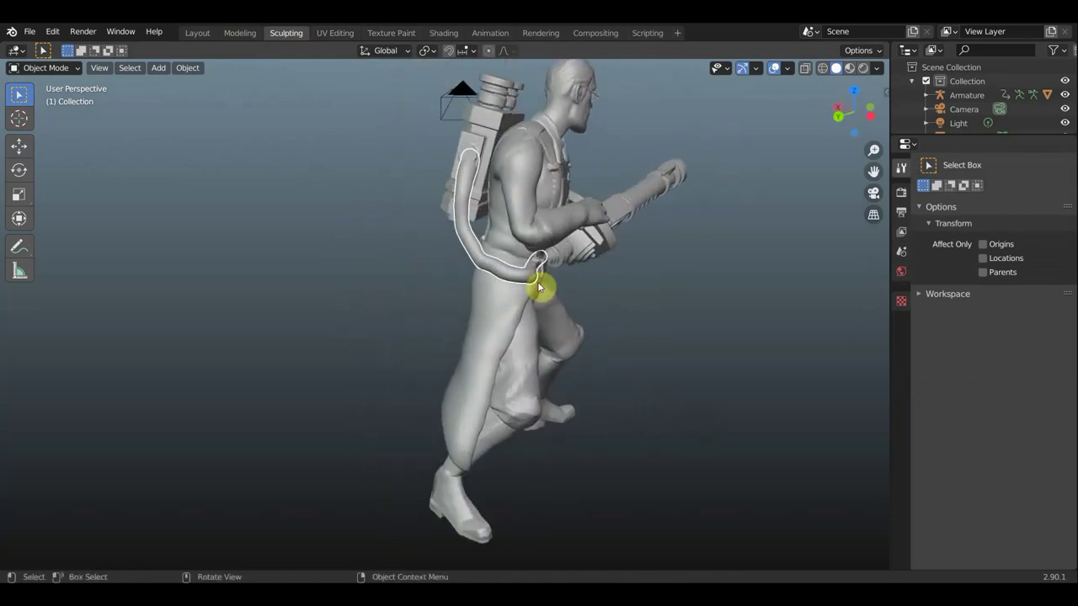
# Make the magenta hose the active object and put it back into Sculpt Mode.
pyautogui.click(196, 33)
pyautogui.click(57, 68)
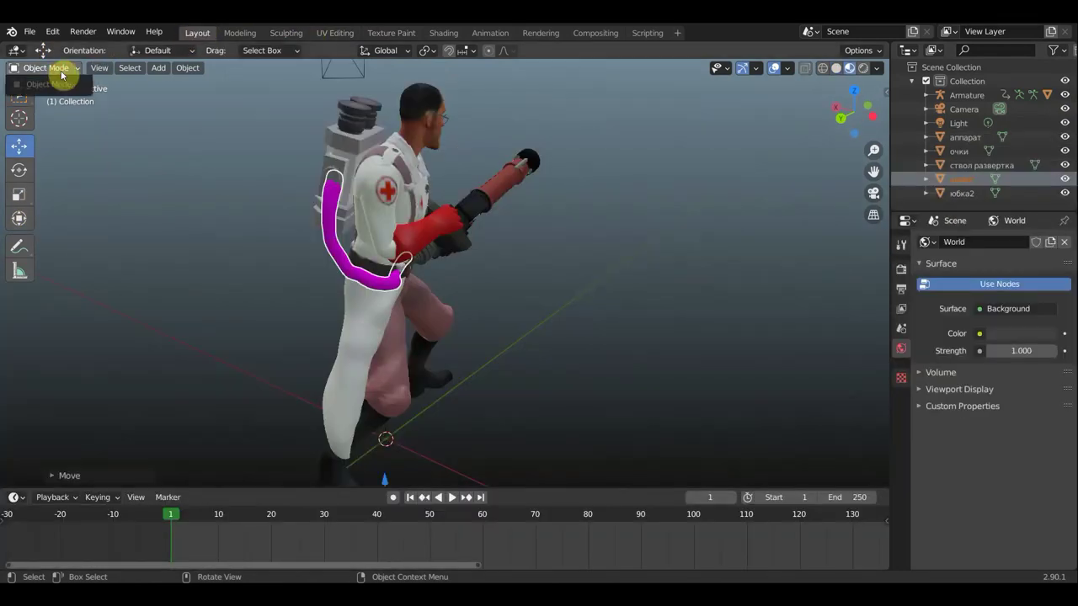
pyautogui.click(52, 84)
pyautogui.click(330, 210)
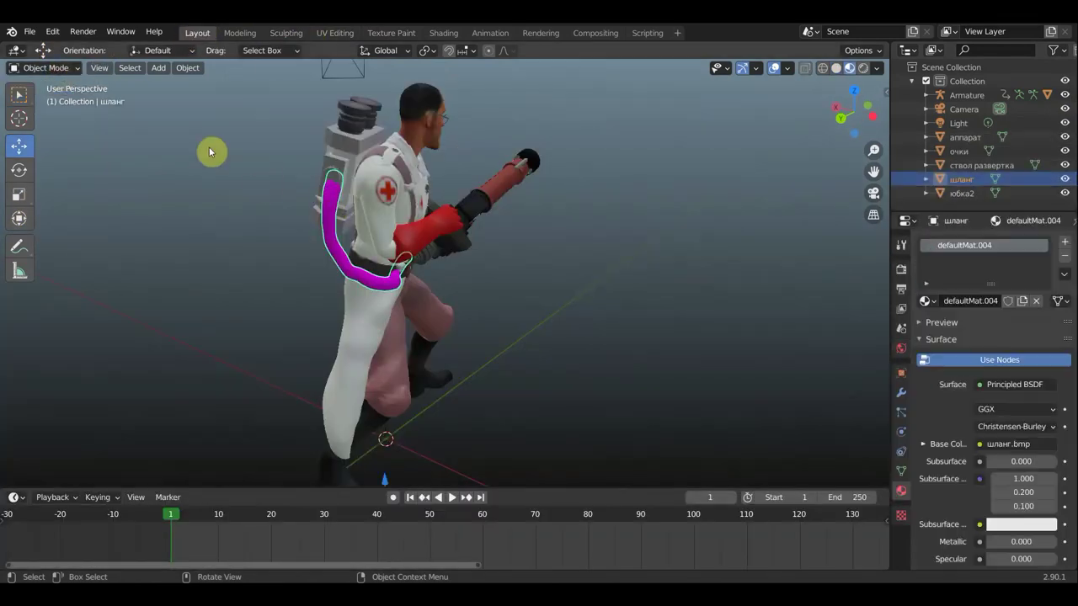
pyautogui.click(286, 33)
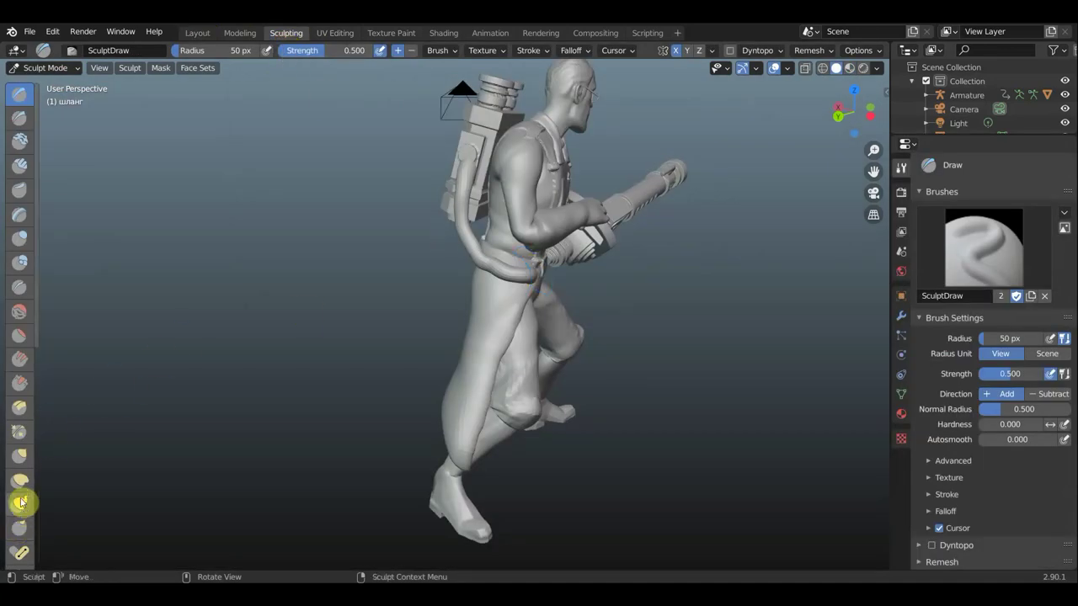
# With the Grab brush, pull the hose into place around the waist and along the belt.
pyautogui.click(21, 459)
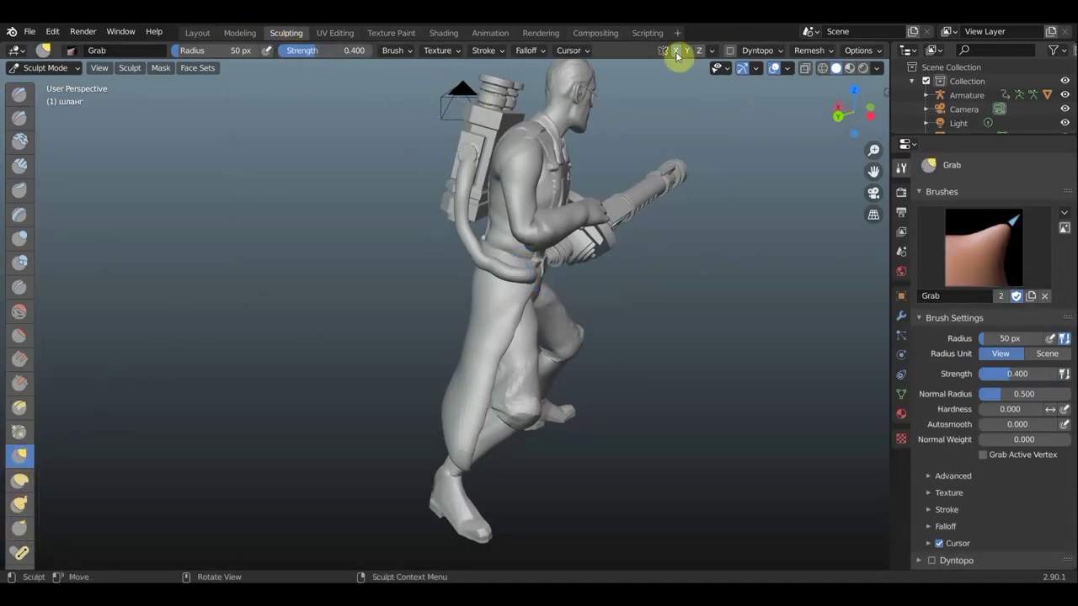
pyautogui.moveTo(534, 275); pyautogui.dragTo(544, 275)
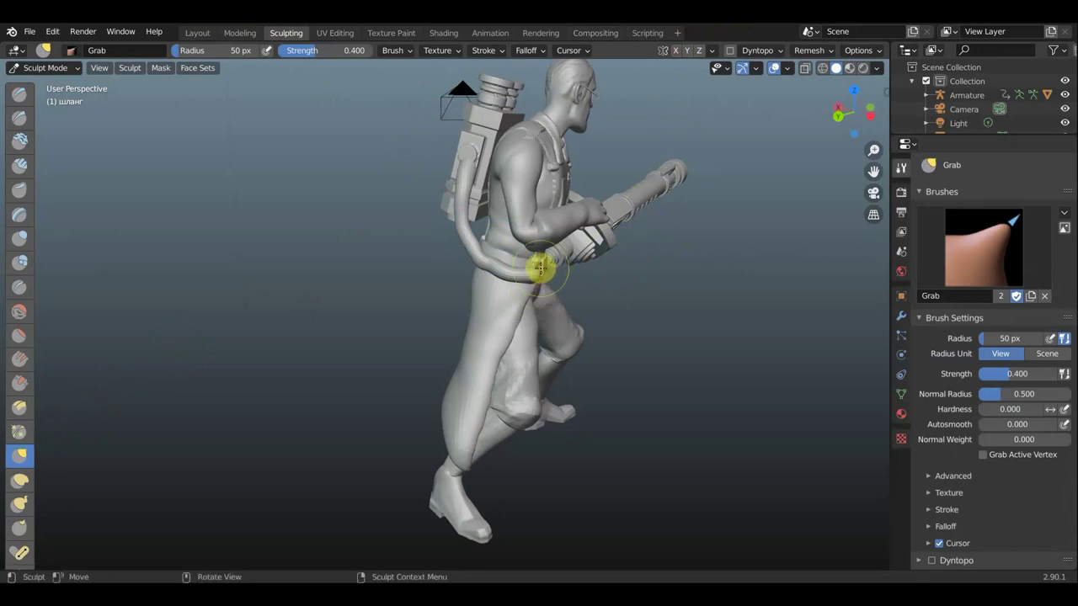
pyautogui.moveTo(553, 270)
pyautogui.mouseDown()
pyautogui.moveTo(539, 273)
pyautogui.moveTo(577, 280)
pyautogui.mouseUp()
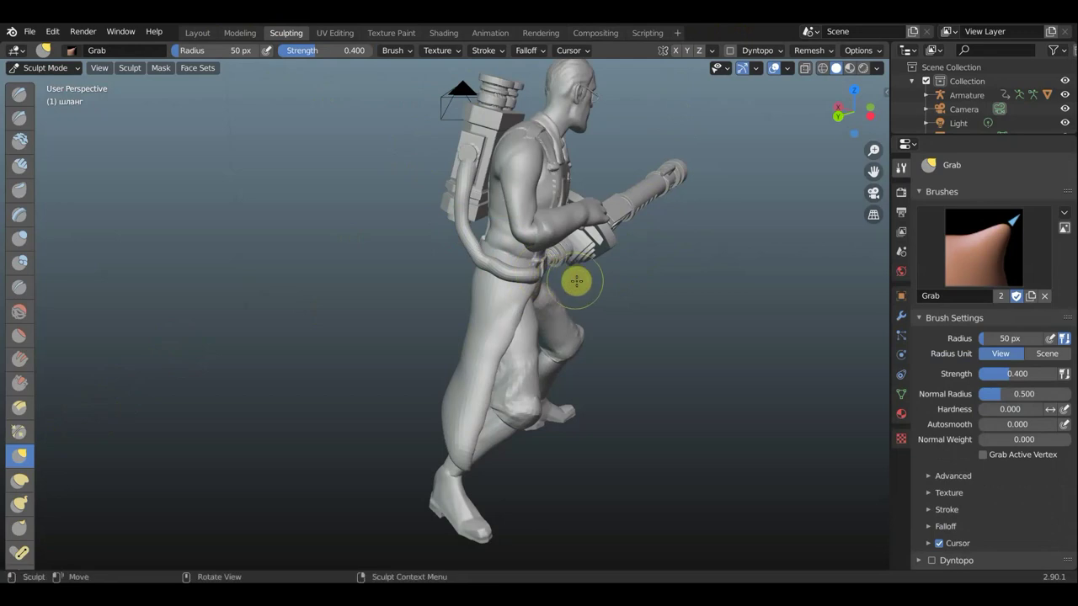
pyautogui.moveTo(578, 281)
pyautogui.mouseDown(button='middle')
pyautogui.moveTo(537, 234)
pyautogui.moveTo(516, 251)
pyautogui.mouseUp(button='middle')
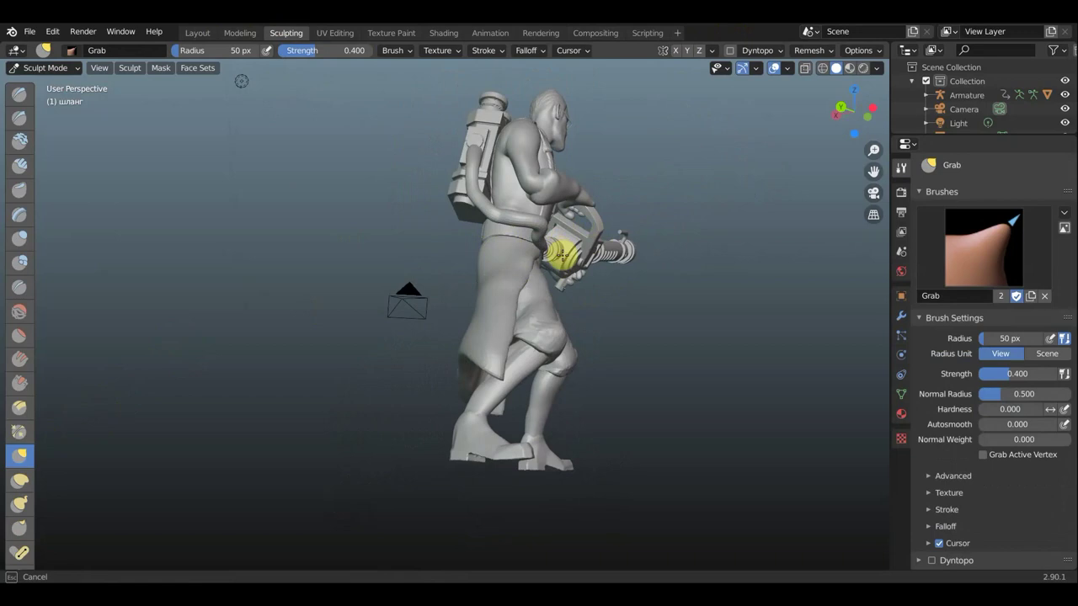
pyautogui.moveTo(664, 260)
pyautogui.mouseDown(button='middle')
pyautogui.moveTo(607, 320)
pyautogui.moveTo(551, 309)
pyautogui.moveTo(567, 294)
pyautogui.moveTo(484, 258)
pyautogui.mouseUp(button='middle')
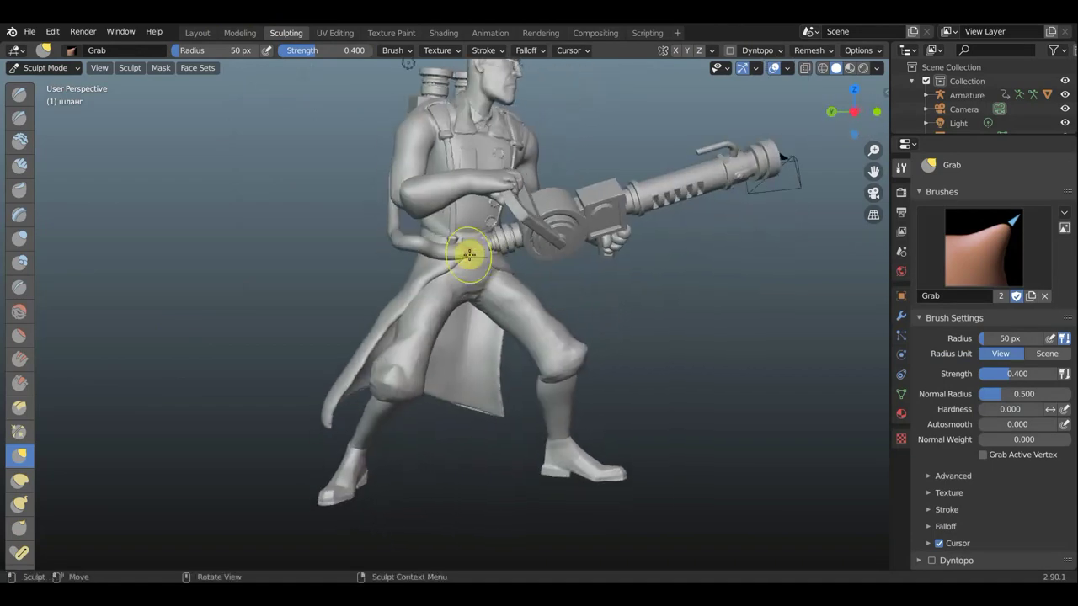
pyautogui.moveTo(469, 254)
pyautogui.mouseDown()
pyautogui.moveTo(491, 250)
pyautogui.moveTo(480, 246)
pyautogui.mouseUp()
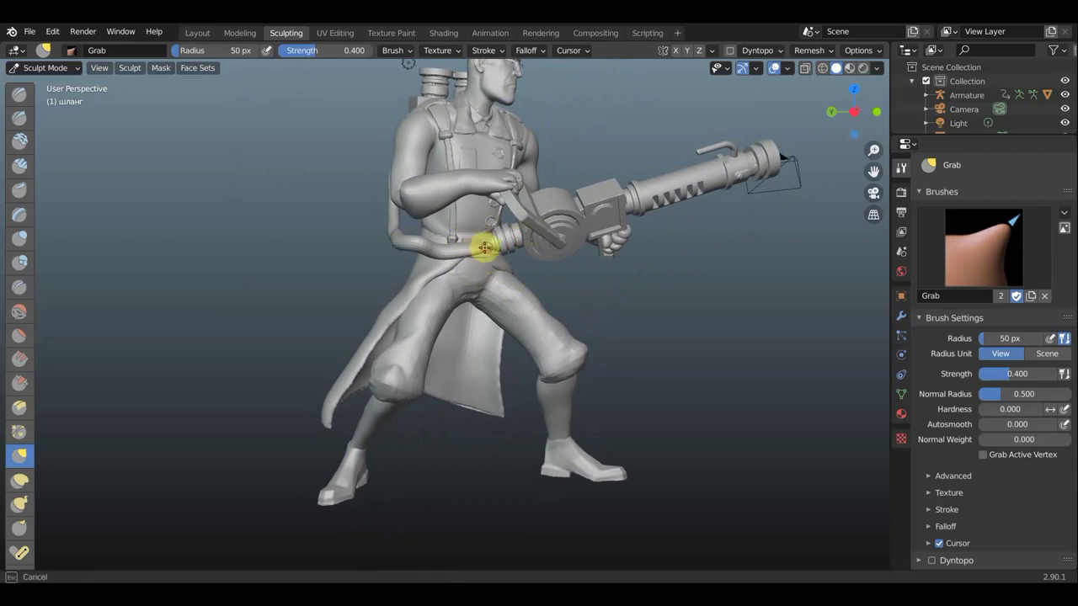
# Pull the hose snug against the backpack and down to where it meets the medigun.
pyautogui.moveTo(337, 281)
pyautogui.mouseDown(button='middle')
pyautogui.moveTo(573, 313)
pyautogui.moveTo(501, 169)
pyautogui.mouseUp(button='middle')
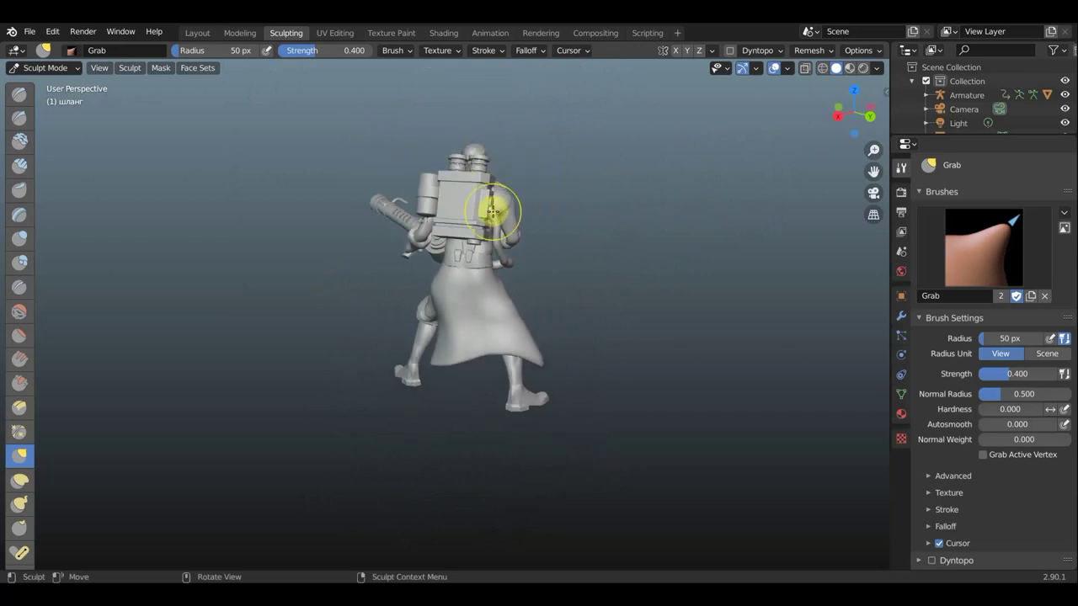
pyautogui.scroll(1, 492, 211)
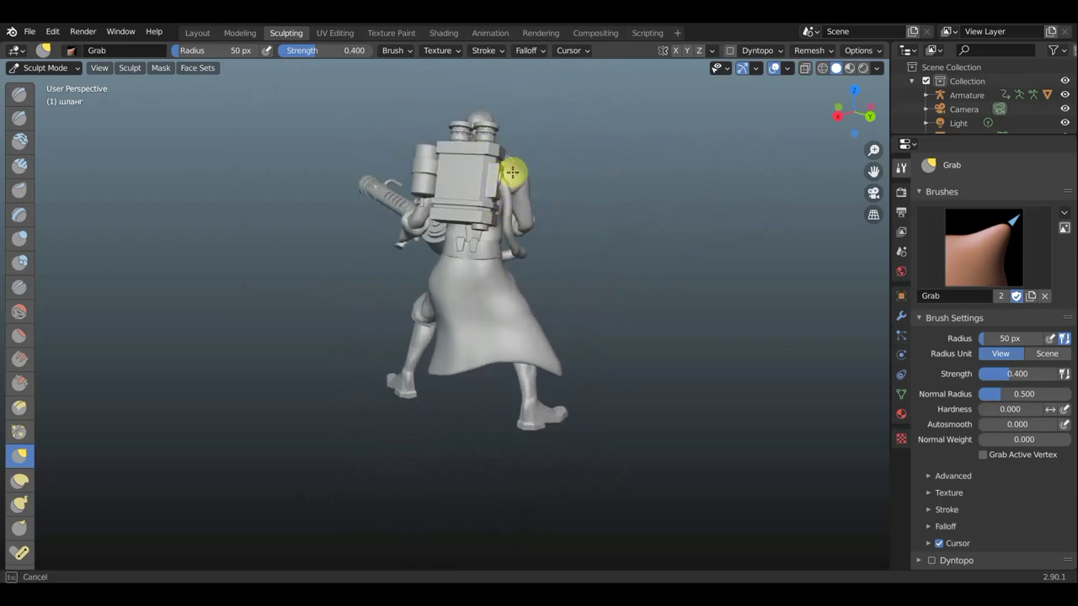
pyautogui.moveTo(516, 174); pyautogui.dragTo(509, 196)
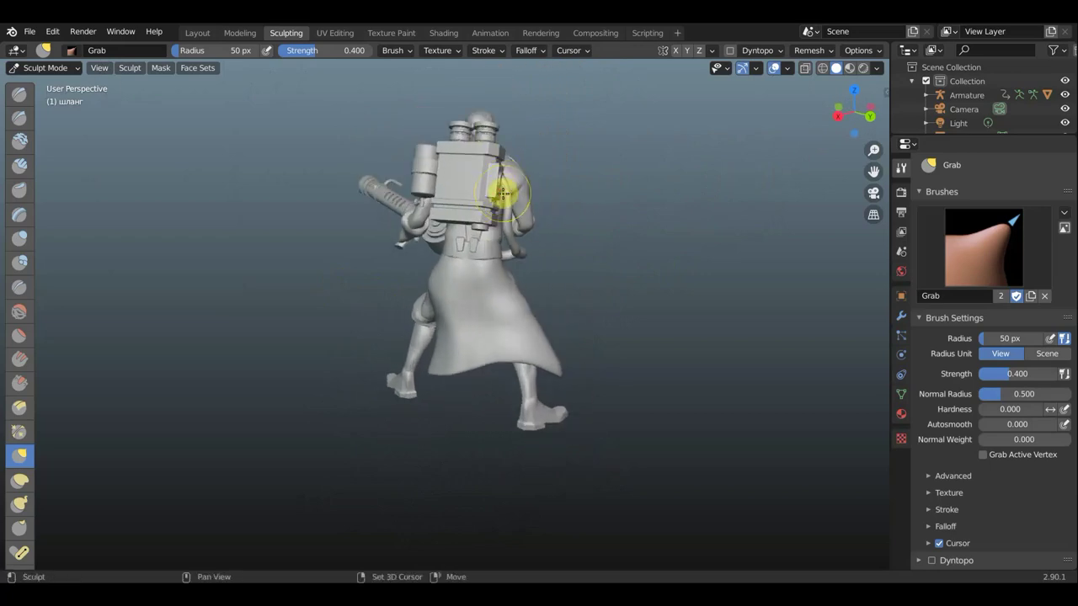
pyautogui.moveTo(512, 184)
pyautogui.mouseDown(button='middle')
pyautogui.moveTo(510, 216)
pyautogui.moveTo(433, 216)
pyautogui.moveTo(435, 205)
pyautogui.moveTo(500, 184)
pyautogui.mouseUp(button='middle')
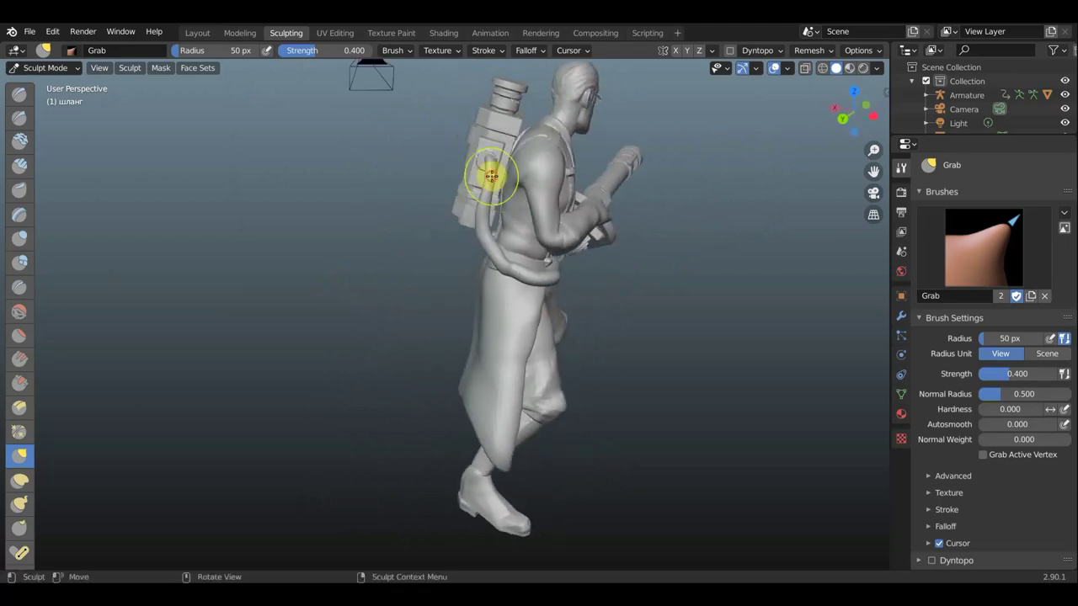
pyautogui.moveTo(489, 177)
pyautogui.mouseDown()
pyautogui.moveTo(489, 159)
pyautogui.moveTo(487, 204)
pyautogui.mouseUp()
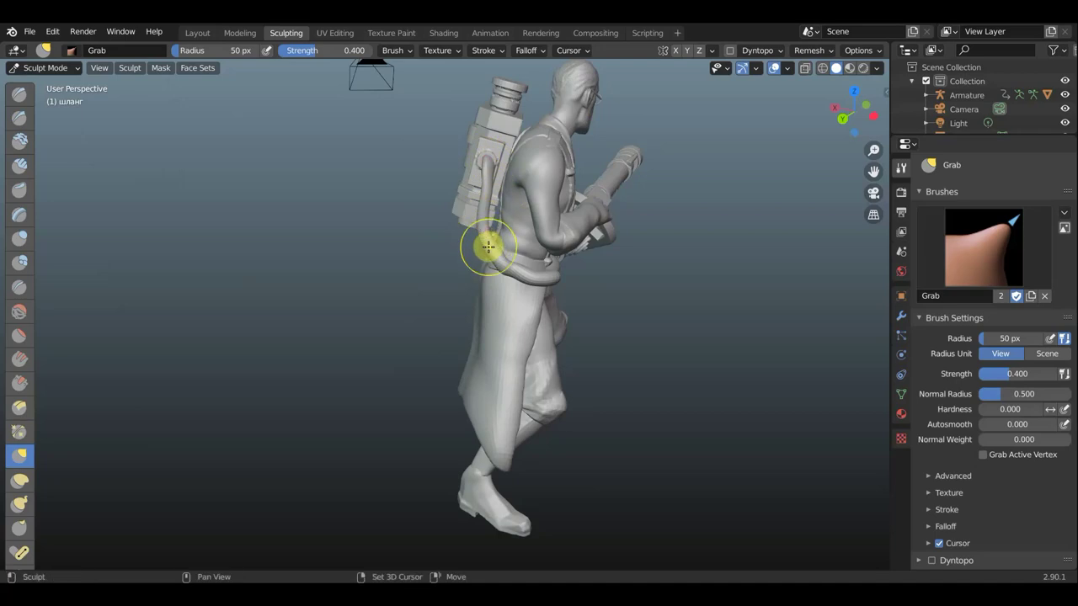
pyautogui.moveTo(555, 250)
pyautogui.mouseDown(button='middle')
pyautogui.moveTo(523, 233)
pyautogui.moveTo(485, 234)
pyautogui.moveTo(534, 240)
pyautogui.mouseUp(button='middle')
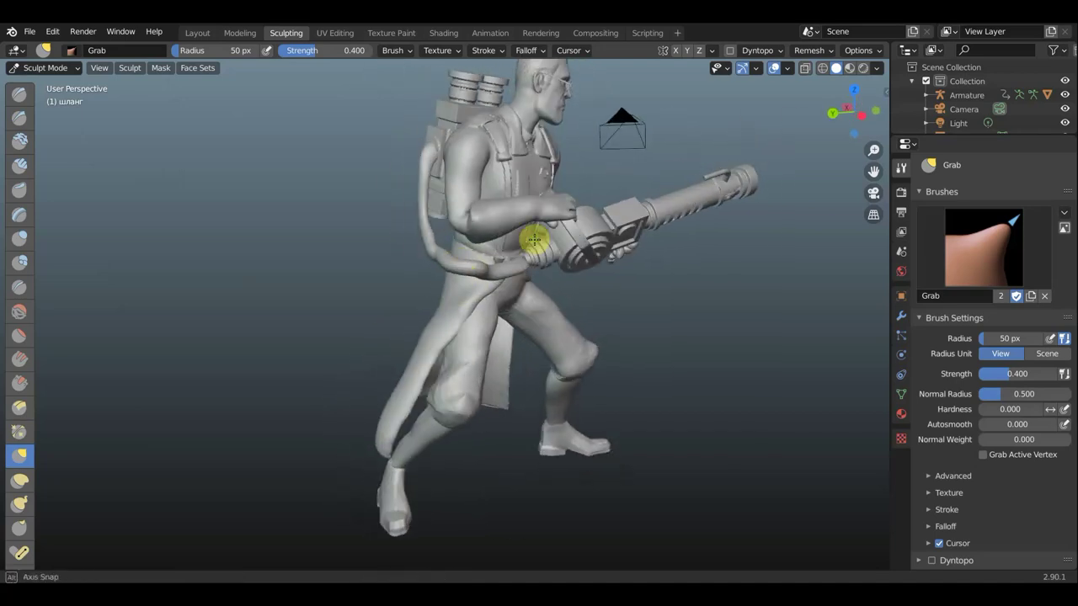
pyautogui.moveTo(444, 268)
pyautogui.mouseDown(button='middle')
pyautogui.moveTo(421, 233)
pyautogui.moveTo(440, 216)
pyautogui.moveTo(421, 236)
pyautogui.mouseUp(button='middle')
pyautogui.moveTo(480, 227); pyautogui.dragTo(476, 246)
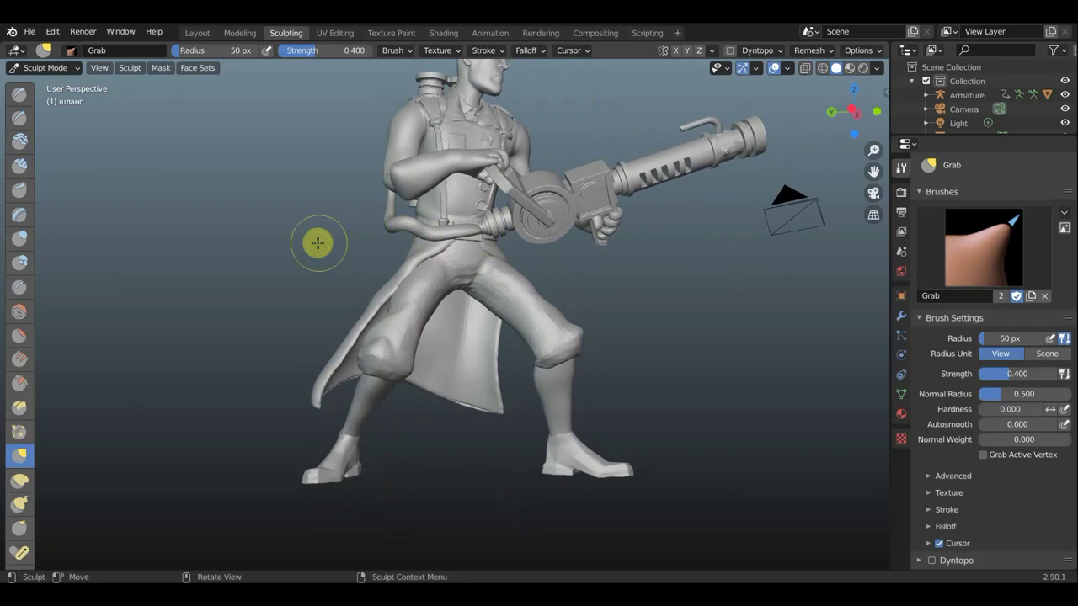
pyautogui.moveTo(315, 241)
pyautogui.mouseDown(button='middle')
pyautogui.moveTo(368, 302)
pyautogui.moveTo(388, 304)
pyautogui.moveTo(292, 245)
pyautogui.mouseUp(button='middle')
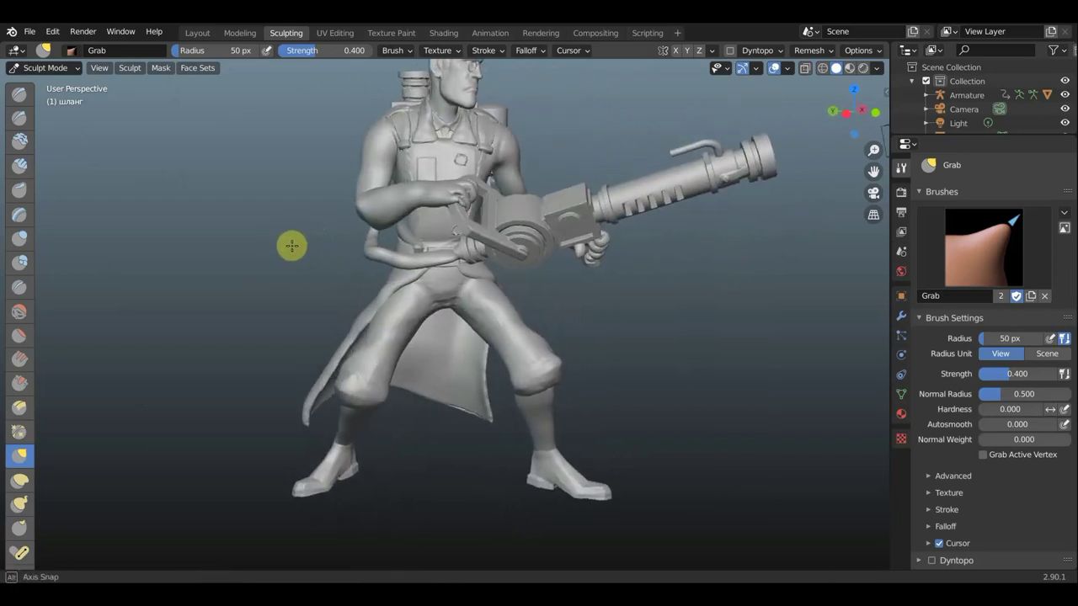
pyautogui.moveTo(291, 245); pyautogui.dragTo(417, 232, button='middle')
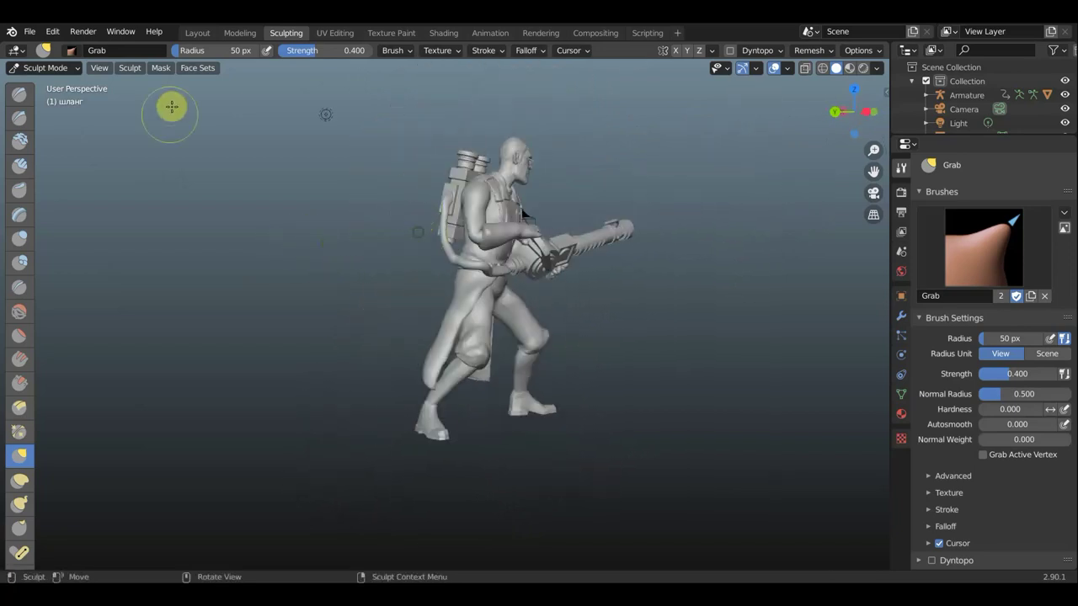
# Replace the hose's defaultMat.004 with a new material whose base colour is dark grey.
pyautogui.click(210, 36)
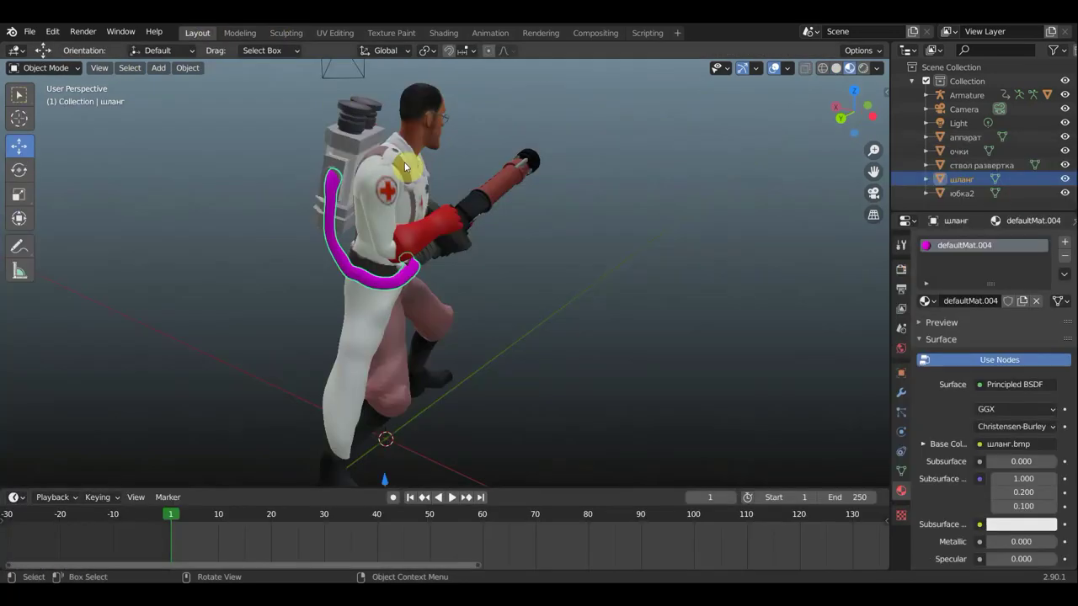
pyautogui.moveTo(592, 304); pyautogui.dragTo(586, 294, button='middle')
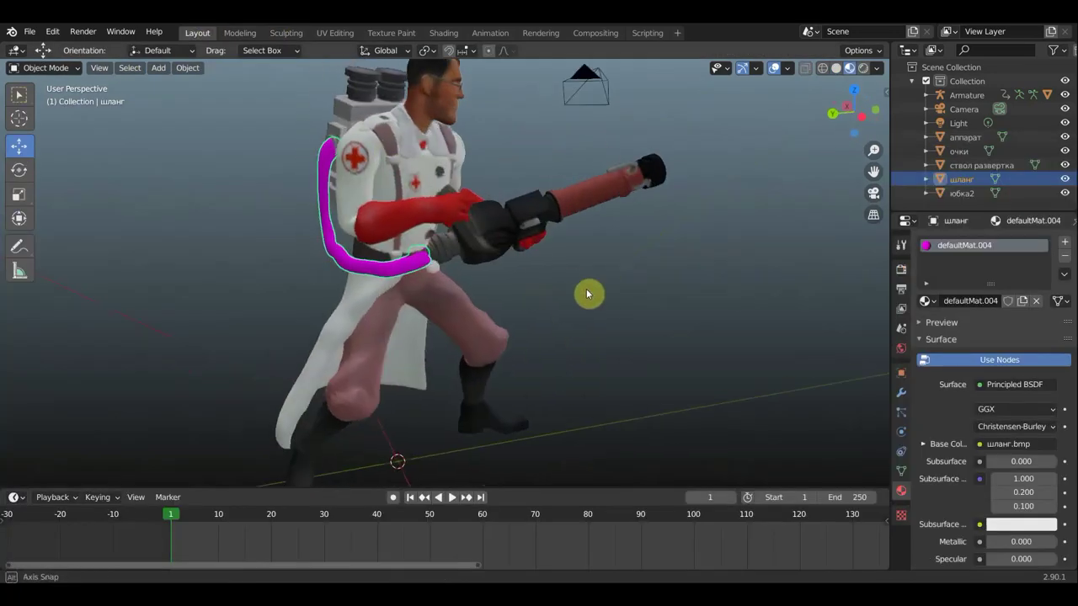
pyautogui.click(1065, 258)
pyautogui.click(1012, 293)
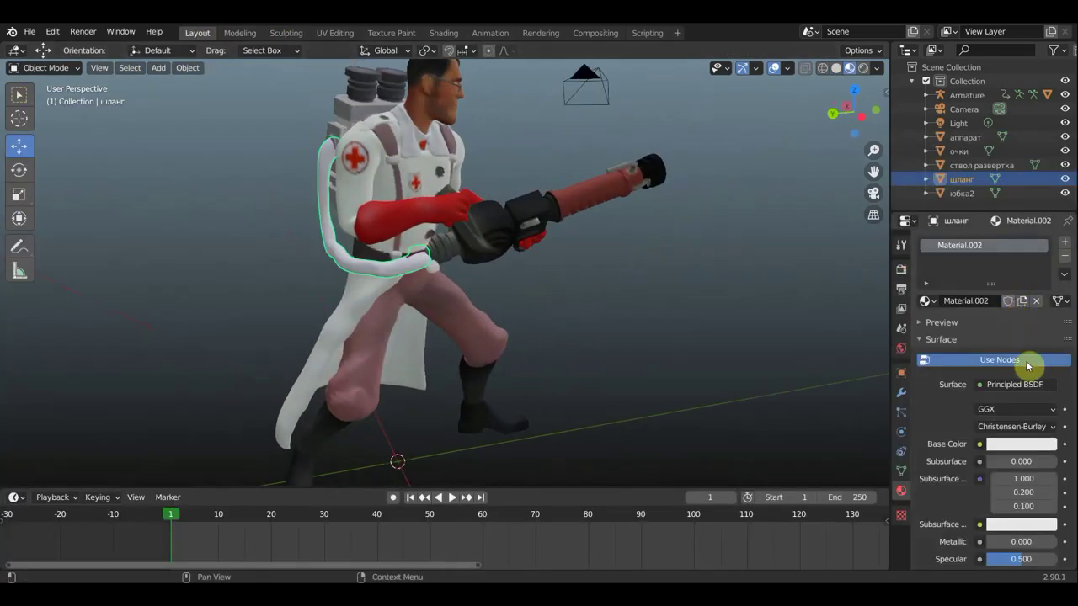
pyautogui.click(1040, 448)
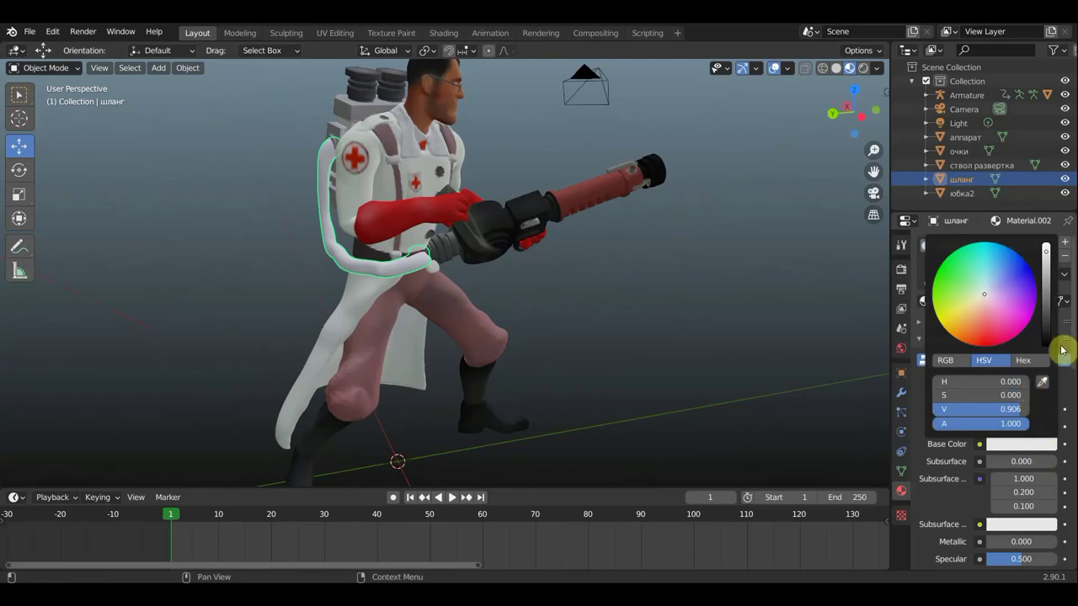
pyautogui.moveTo(1047, 255); pyautogui.dragTo(1046, 336)
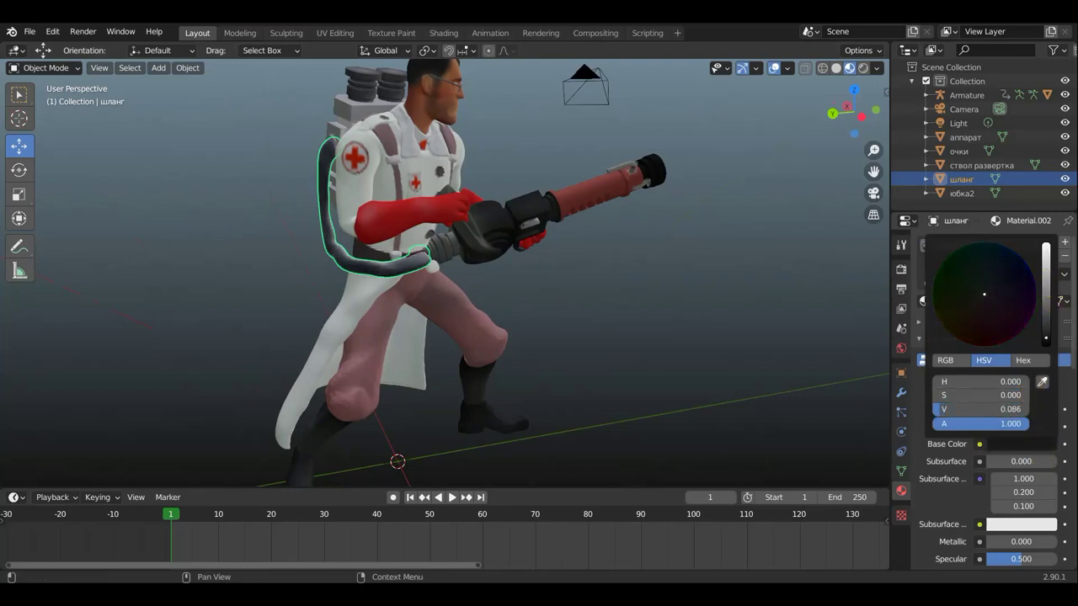
pyautogui.moveTo(1046, 337); pyautogui.dragTo(1045, 304)
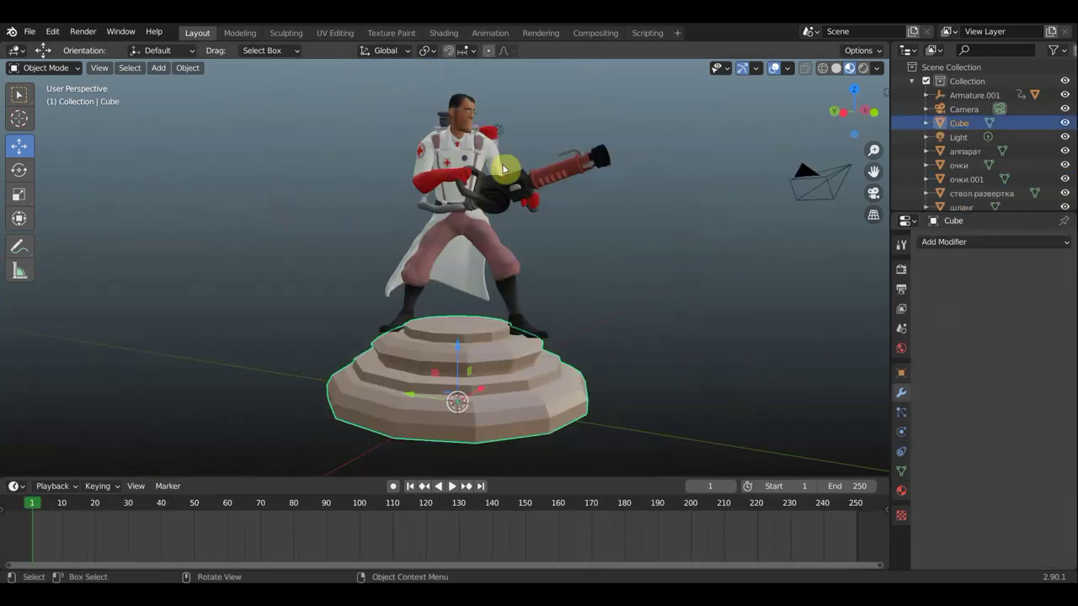
# Select the аппарат backpack and orbit around the figurine to inspect it from the sides and back.
pyautogui.click(495, 137)
pyautogui.moveTo(634, 322)
pyautogui.mouseDown(button='middle')
pyautogui.moveTo(578, 318)
pyautogui.moveTo(610, 320)
pyautogui.mouseUp(button='middle')
pyautogui.click(611, 319)
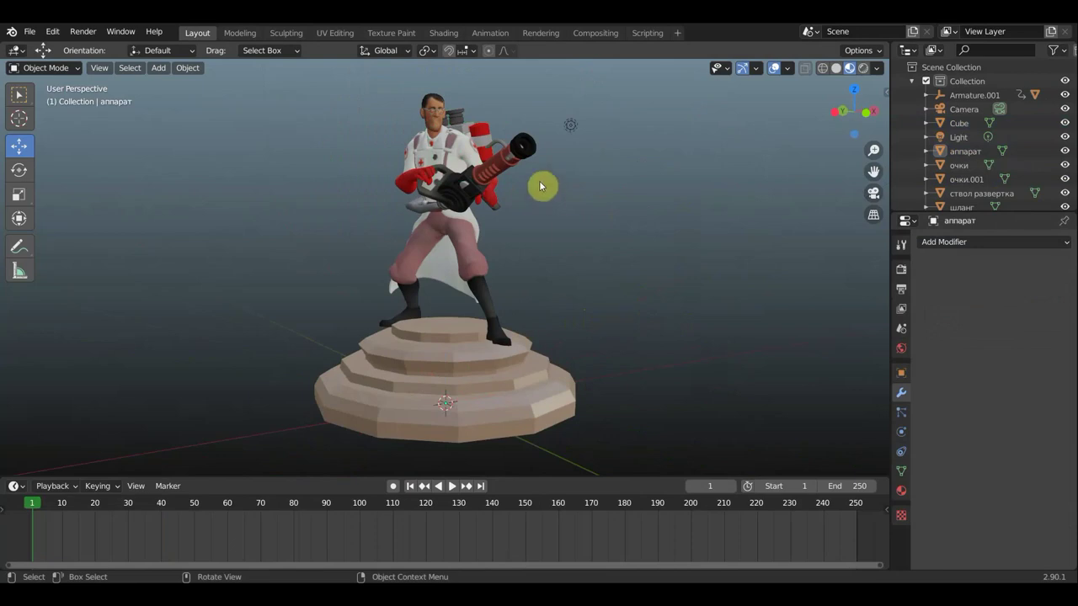
pyautogui.moveTo(497, 200)
pyautogui.mouseDown(button='middle')
pyautogui.moveTo(444, 206)
pyautogui.moveTo(461, 201)
pyautogui.mouseUp(button='middle')
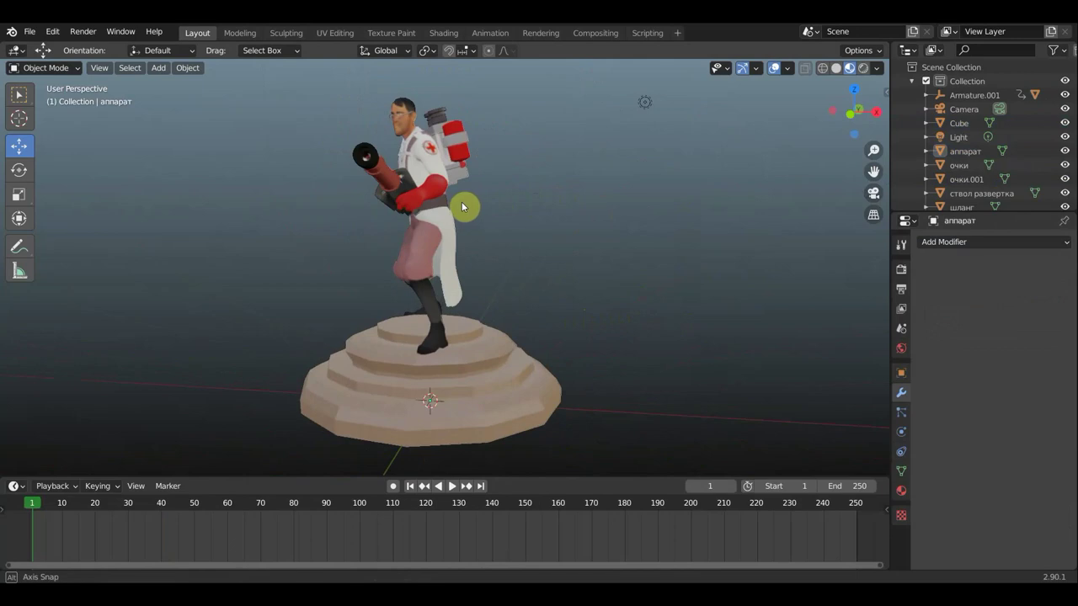
pyautogui.click(460, 148)
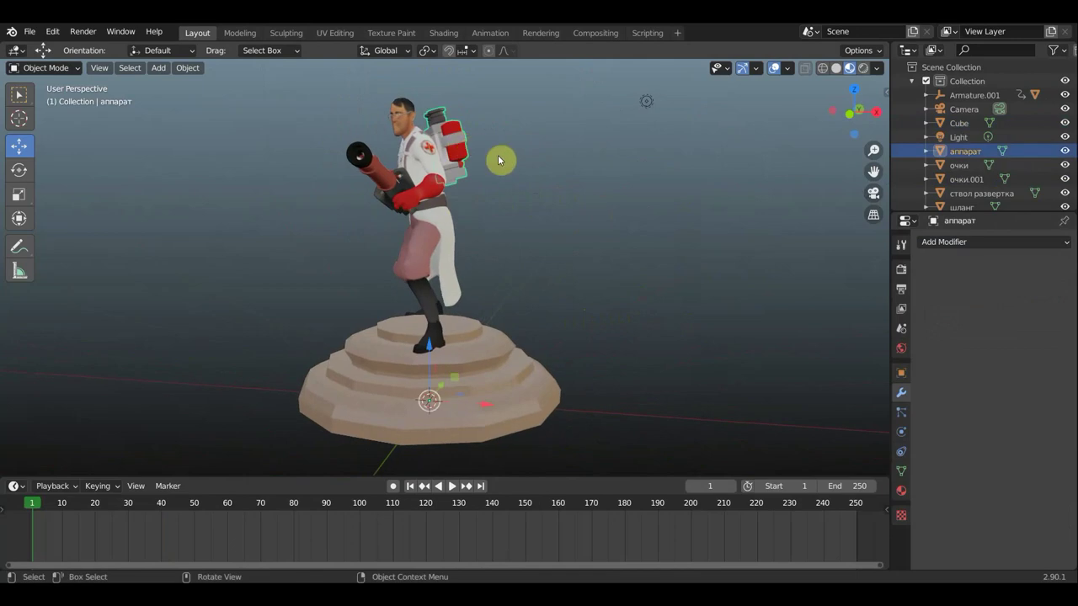
pyautogui.moveTo(498, 160); pyautogui.dragTo(450, 134, button='middle')
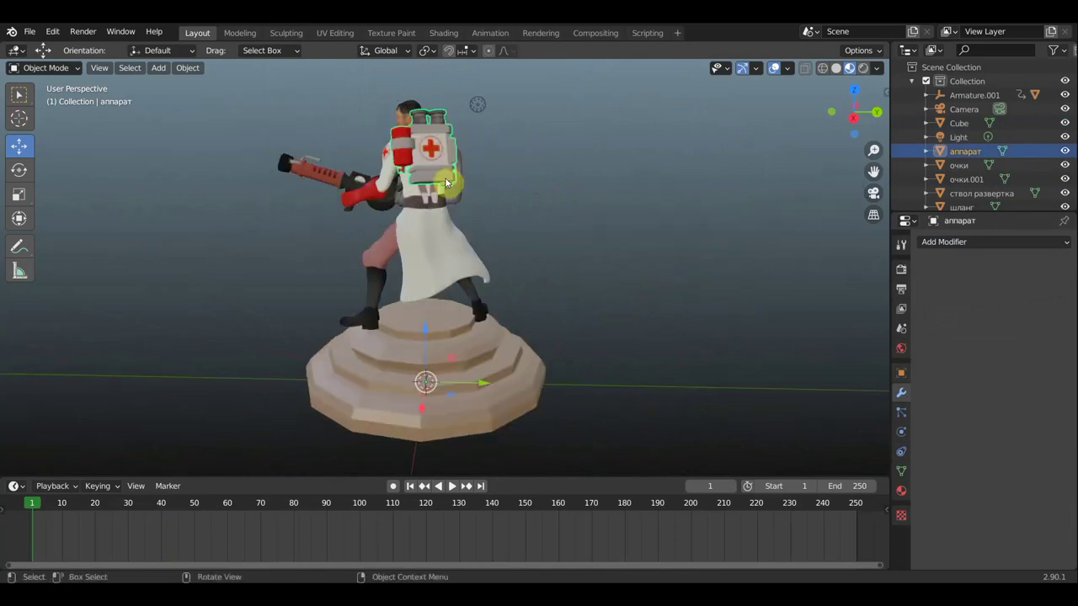
pyautogui.moveTo(446, 182); pyautogui.dragTo(537, 175, button='middle')
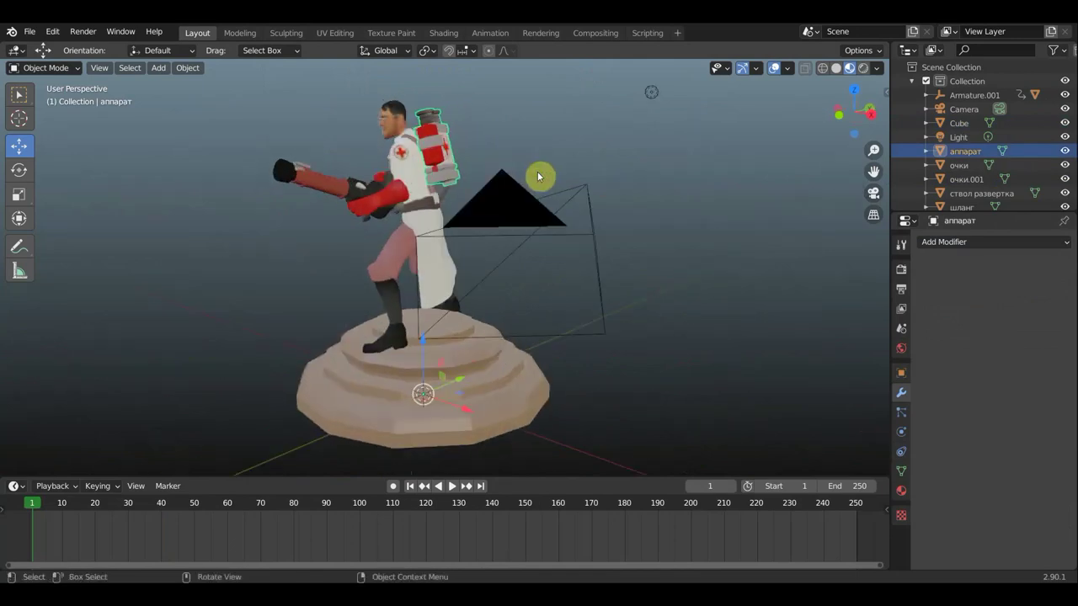
# Duplicate the аппарат tank, hide the Camera and Light, and roughly rotate and move the copy.
pyautogui.hotkey('shift', 'd')
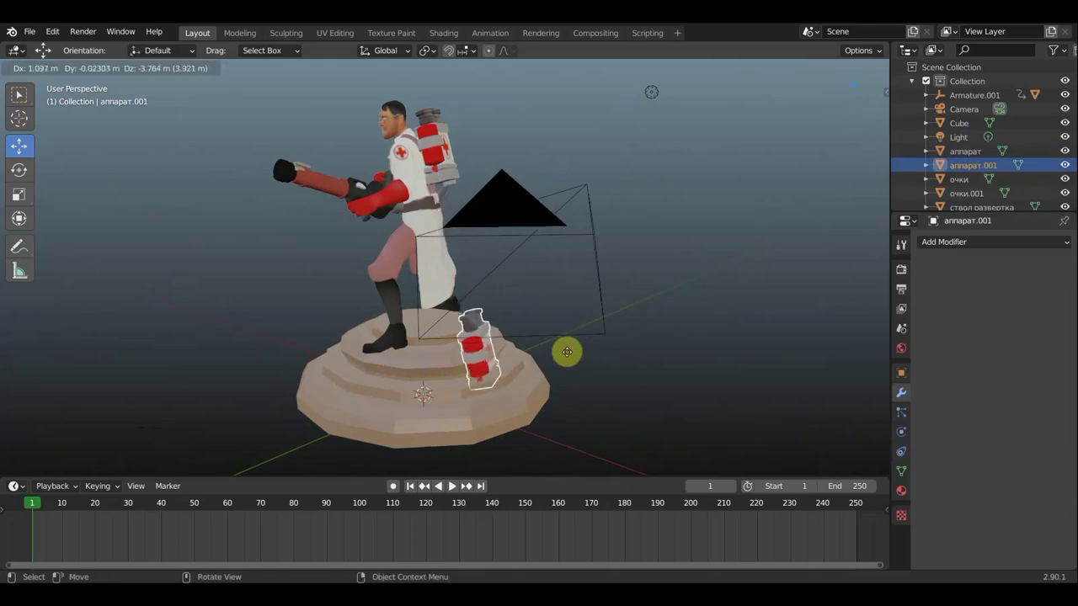
pyautogui.click(557, 343)
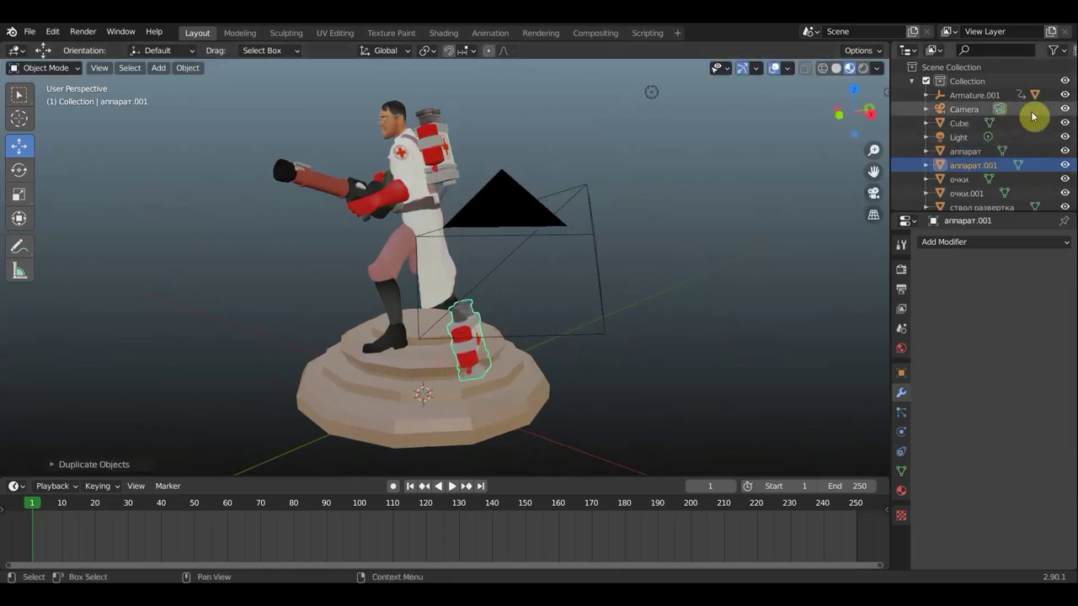
pyautogui.click(1066, 110)
pyautogui.click(1064, 136)
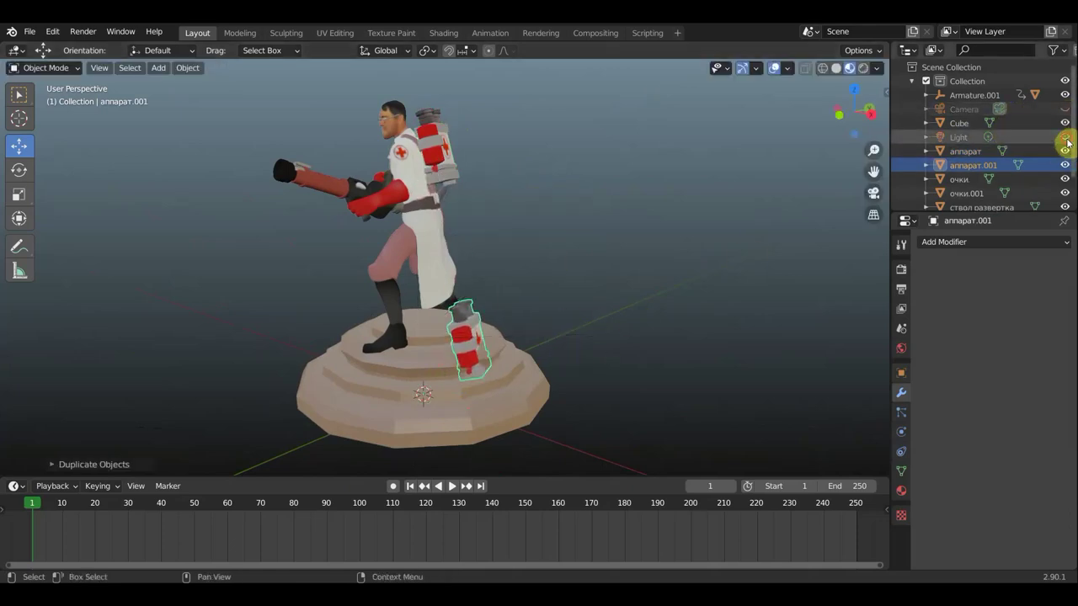
pyautogui.moveTo(617, 260); pyautogui.dragTo(664, 246, button='middle')
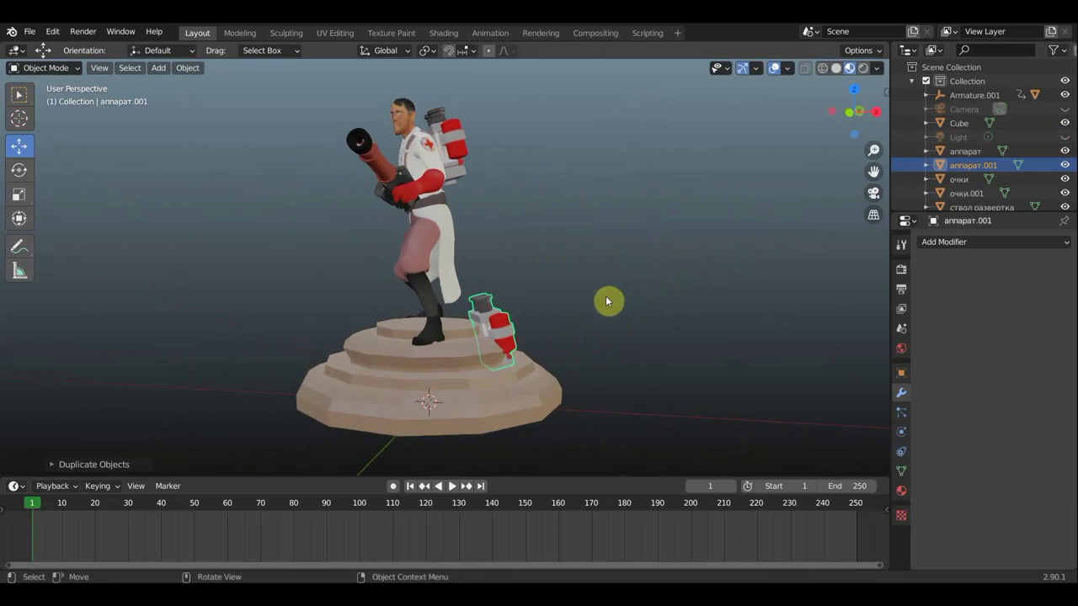
pyautogui.press('r')
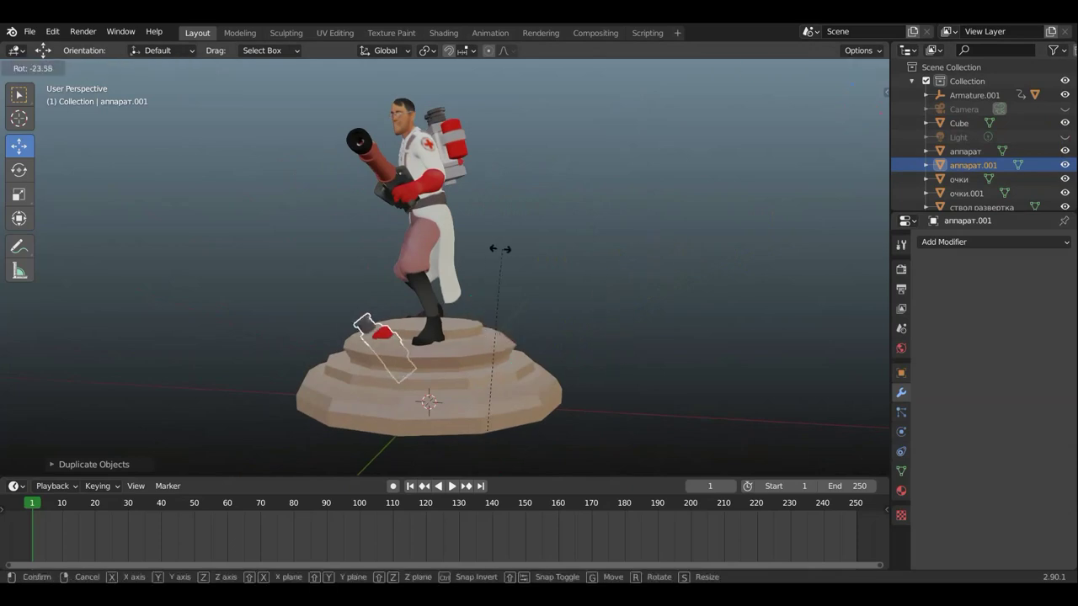
pyautogui.click(631, 309)
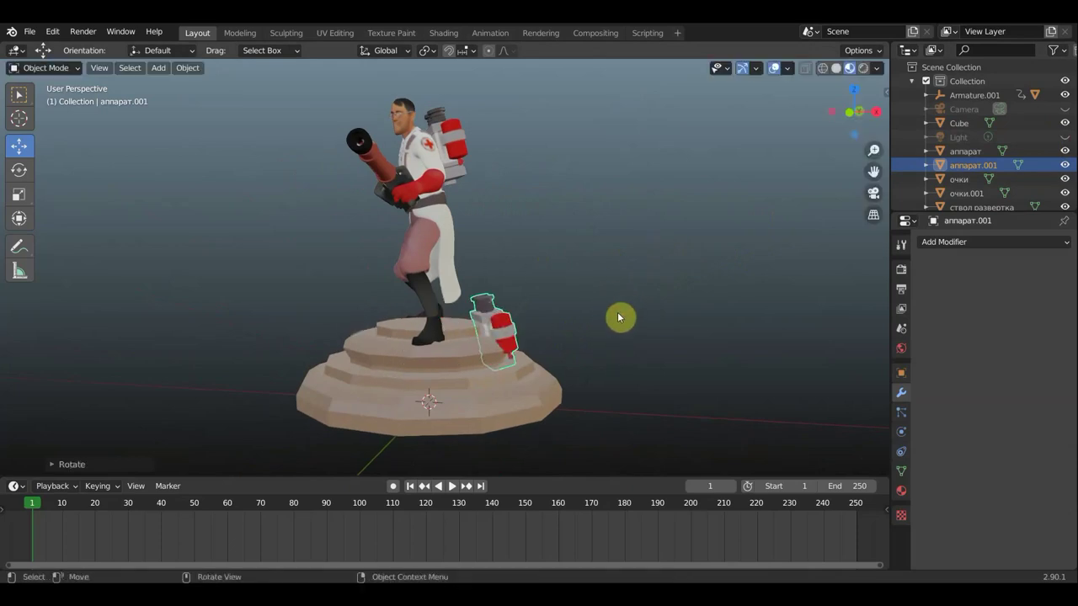
pyautogui.press('g')
pyautogui.click(247, 240)
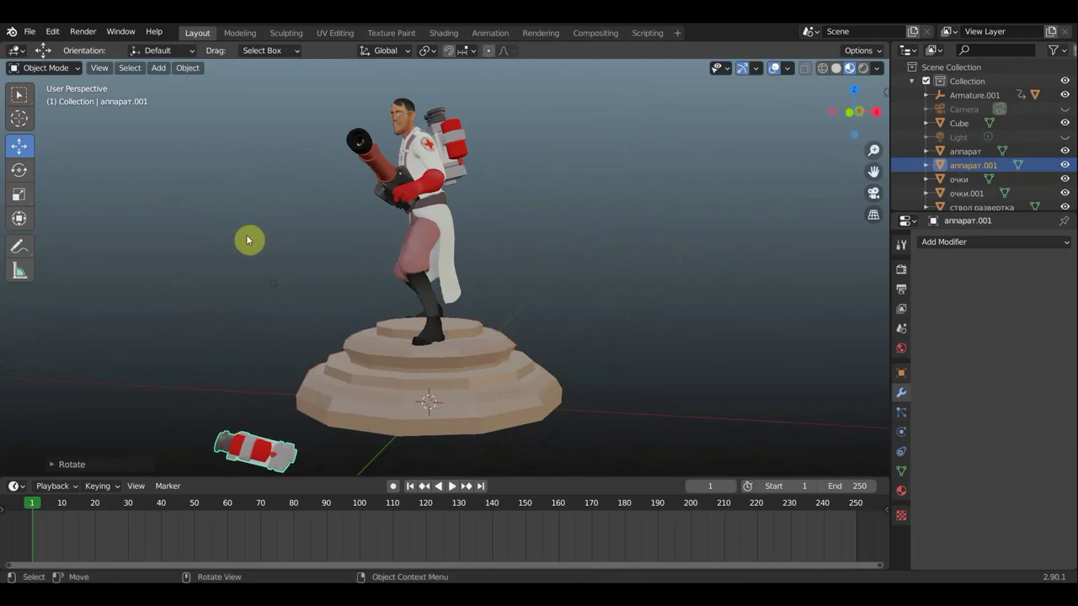
# Set the tank copy's origin to the 3D cursor and lay it on the pedestal's top step by the medic's feet.
pyautogui.click(187, 67)
pyautogui.moveTo(209, 97)
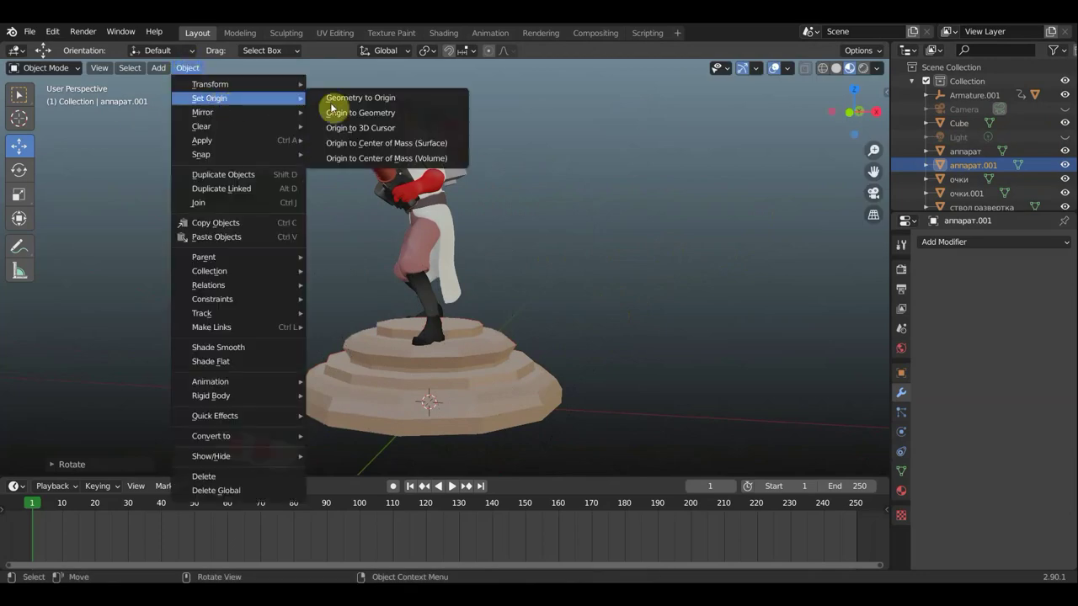
pyautogui.click(383, 127)
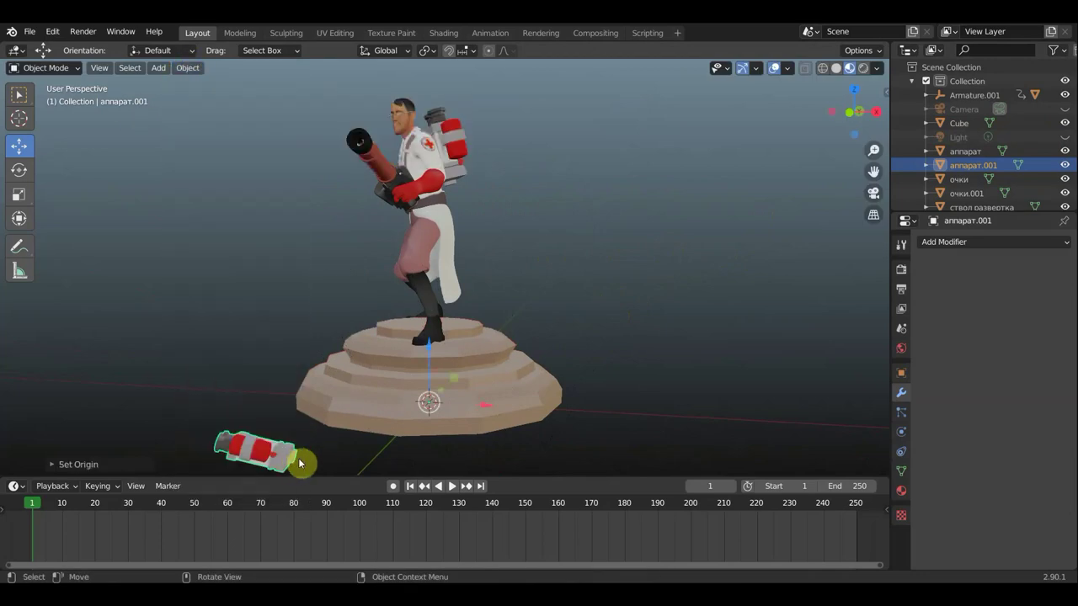
pyautogui.moveTo(488, 409); pyautogui.dragTo(689, 381)
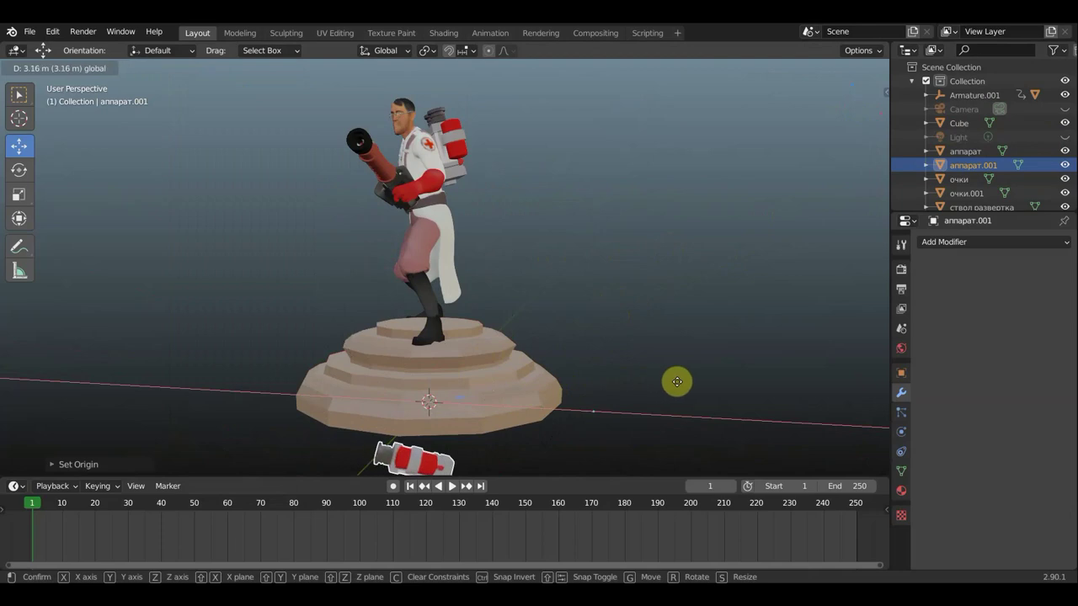
pyautogui.press('g')
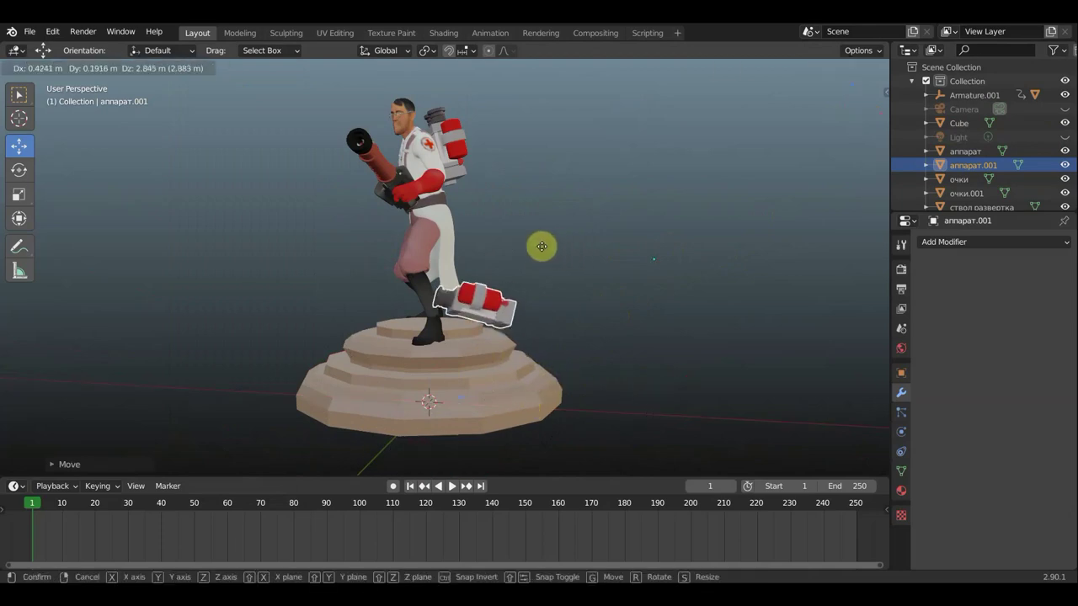
pyautogui.click(545, 264)
pyautogui.moveTo(525, 272)
pyautogui.mouseDown(button='middle')
pyautogui.moveTo(435, 260)
pyautogui.moveTo(503, 309)
pyautogui.mouseUp(button='middle')
pyautogui.press('r')
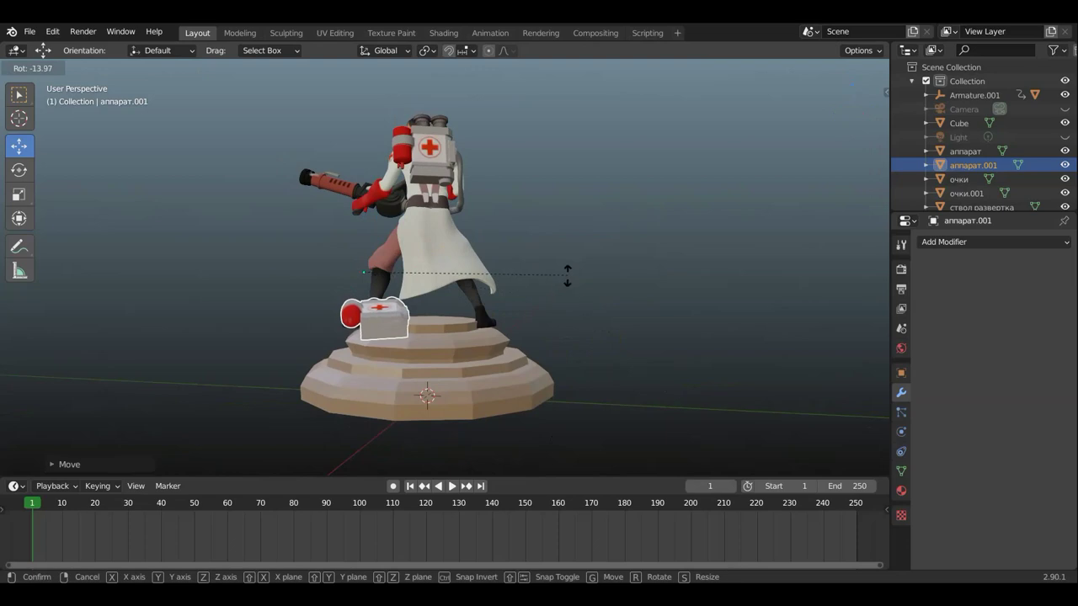
pyautogui.click(565, 299)
pyautogui.press('g')
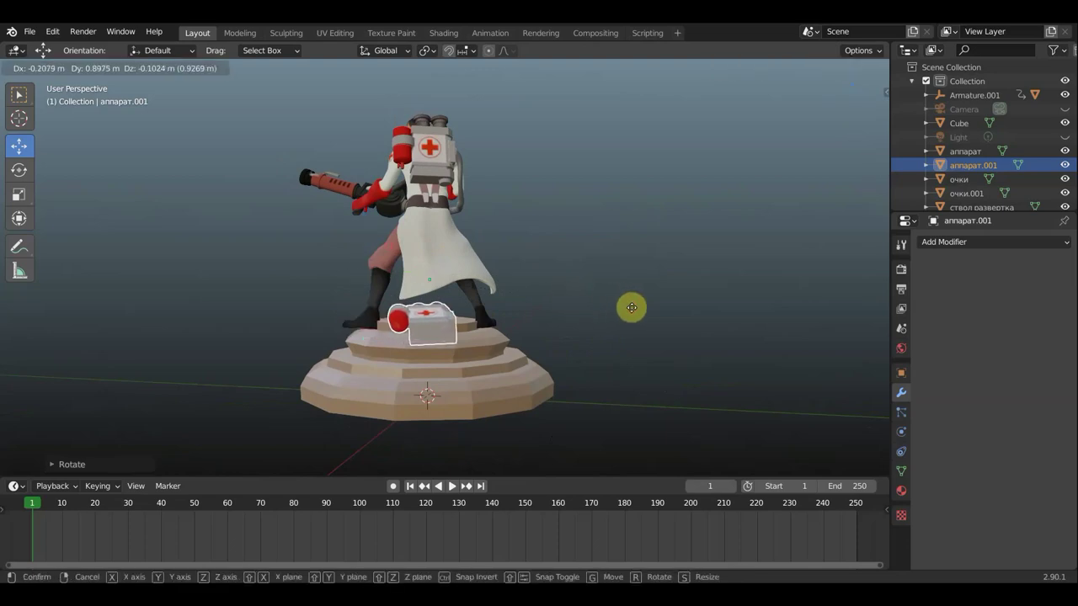
pyautogui.click(632, 307)
pyautogui.moveTo(630, 320); pyautogui.dragTo(769, 325, button='middle')
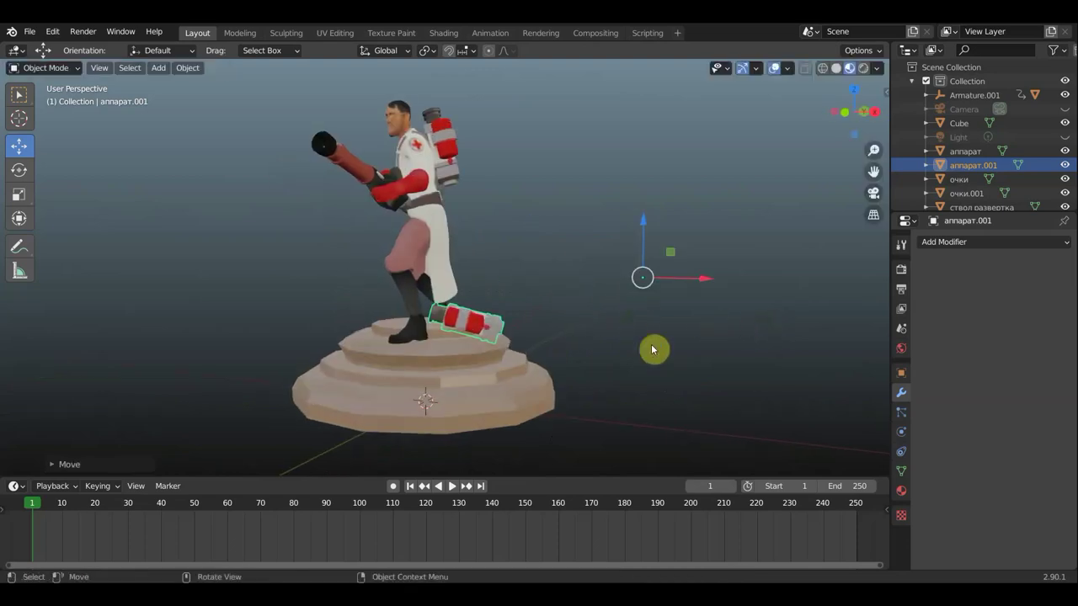
pyautogui.moveTo(658, 354)
pyautogui.mouseDown(button='middle')
pyautogui.moveTo(710, 356)
pyautogui.moveTo(665, 368)
pyautogui.moveTo(504, 234)
pyautogui.mouseUp(button='middle')
# Duplicate ствол развертка beside the pedestal, rotate the copy, and set its origin to the 3D cursor.
pyautogui.click(504, 185)
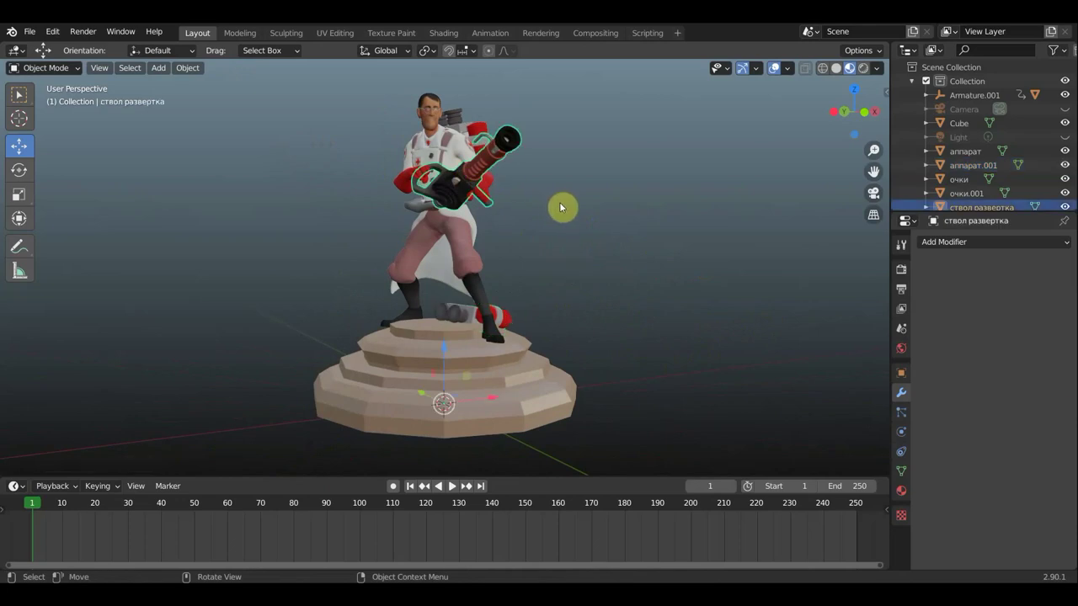
pyautogui.moveTo(561, 207); pyautogui.dragTo(578, 247, button='middle')
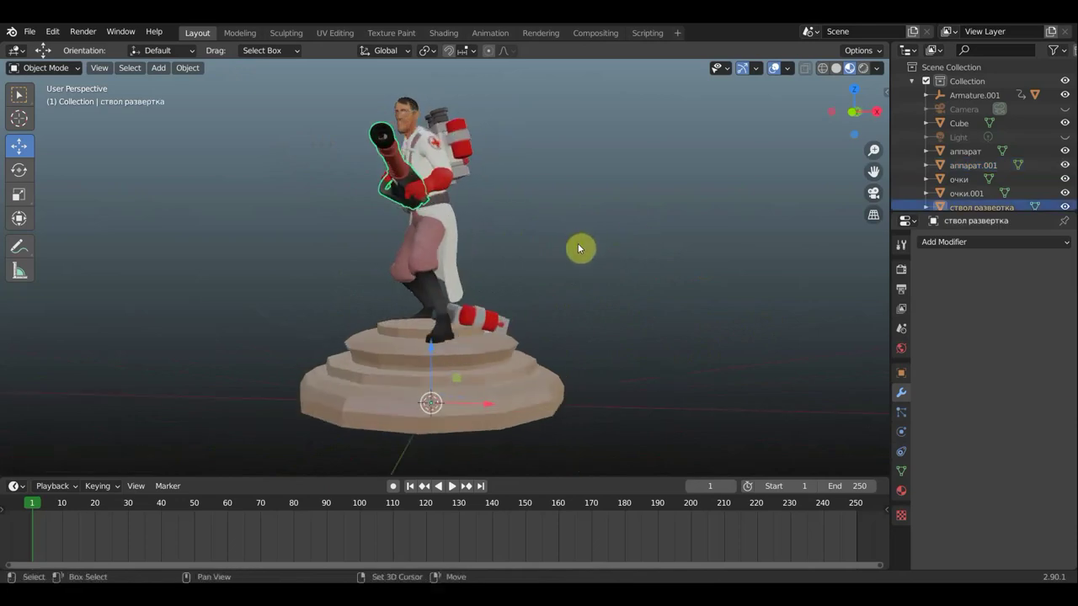
pyautogui.hotkey('shift', 'd')
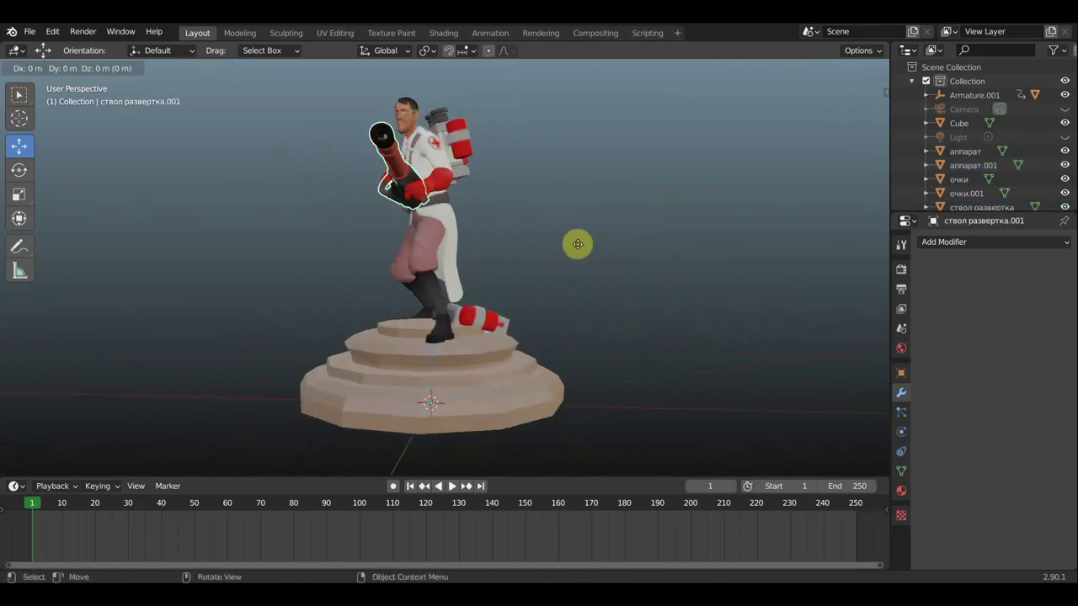
pyautogui.click(549, 364)
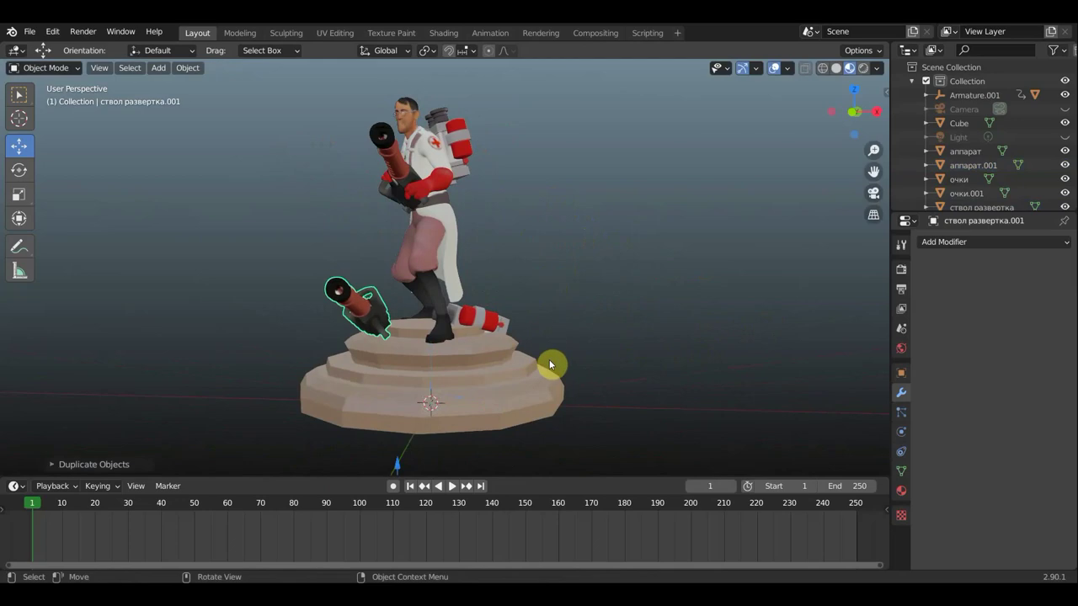
pyautogui.press('g')
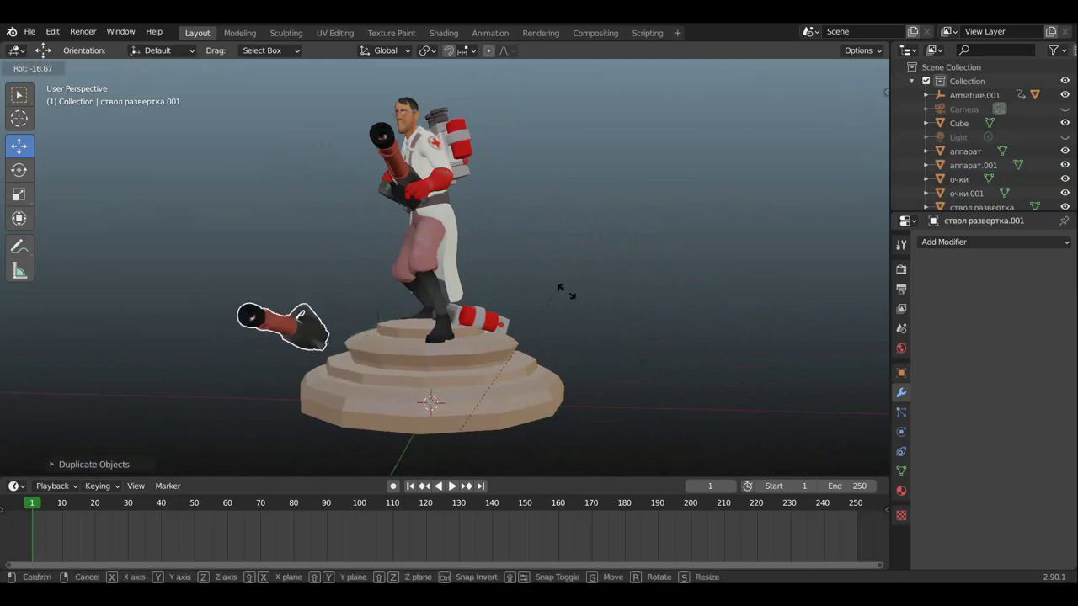
pyautogui.press('r')
pyautogui.click(656, 376)
pyautogui.click(200, 69)
pyautogui.moveTo(209, 97)
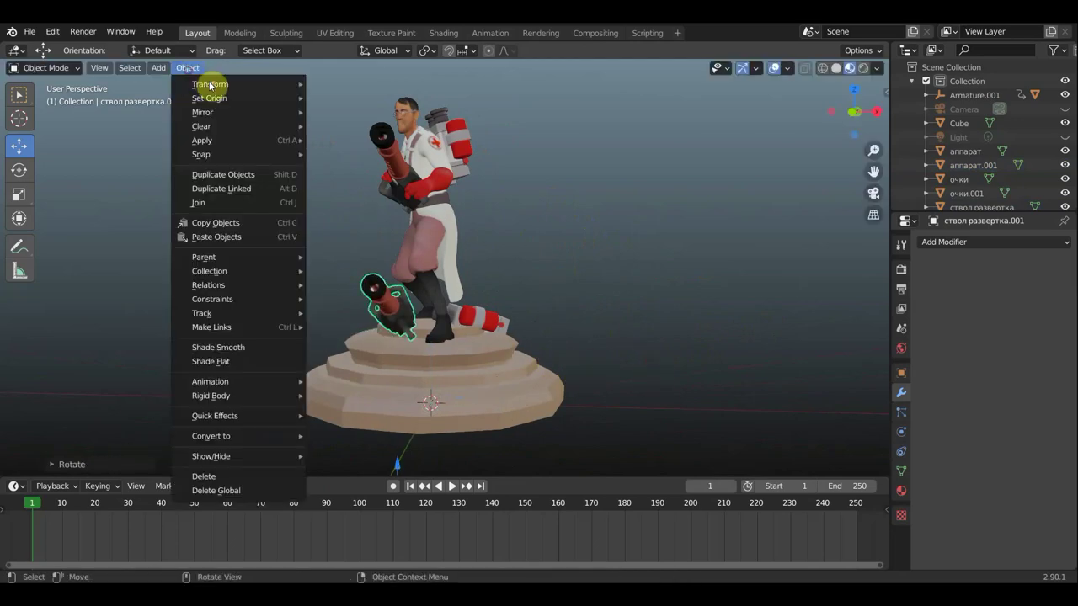
pyautogui.click(378, 130)
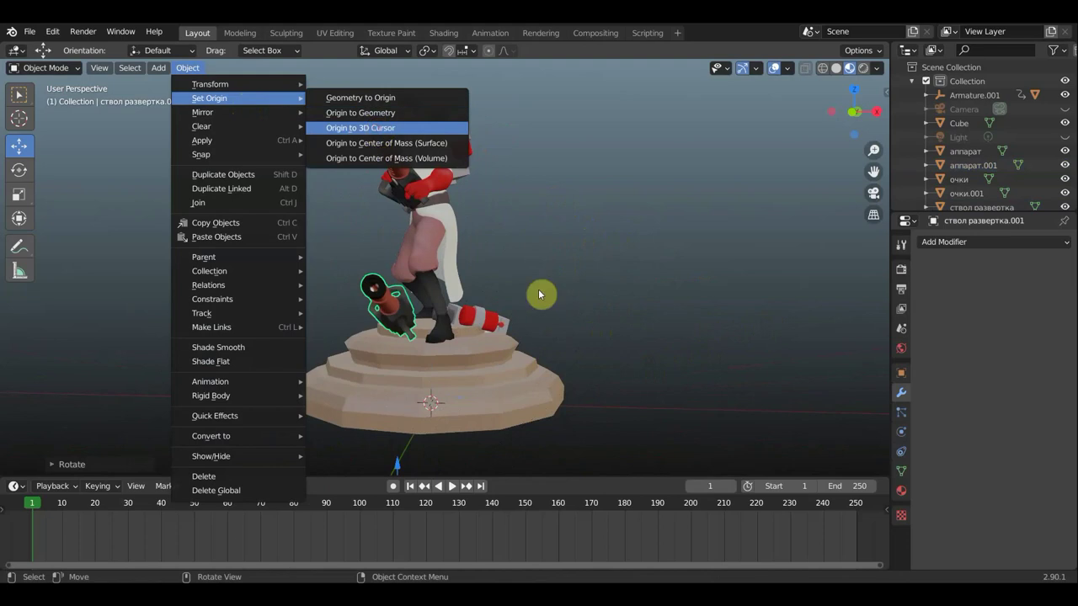
# Swing the barrel copy around the pedestal centre onto the pedestal and tilt it downward.
pyautogui.press('r')
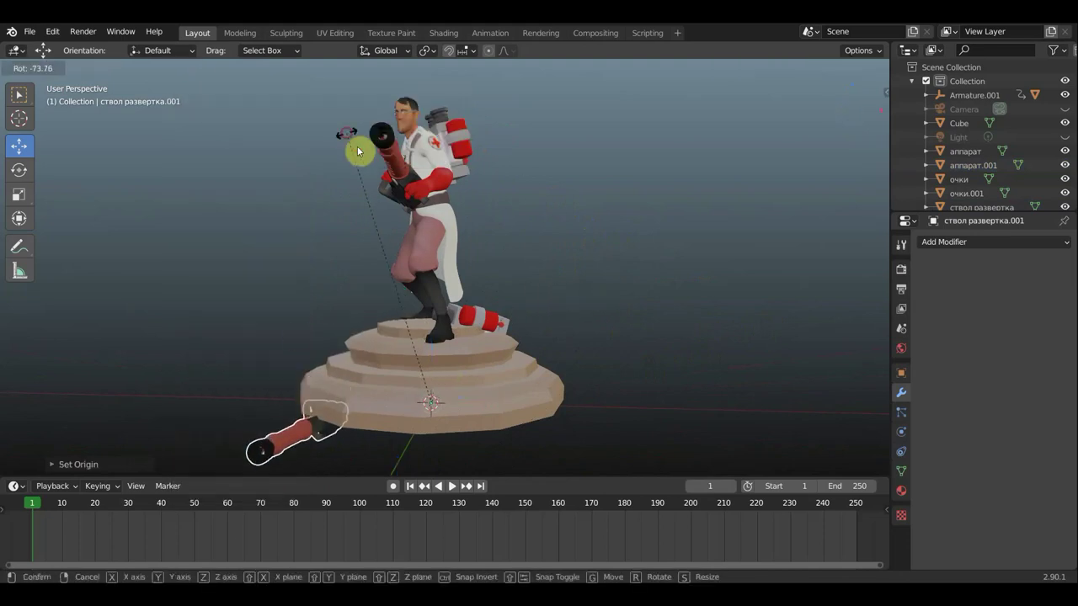
pyautogui.click(356, 149)
pyautogui.press('g')
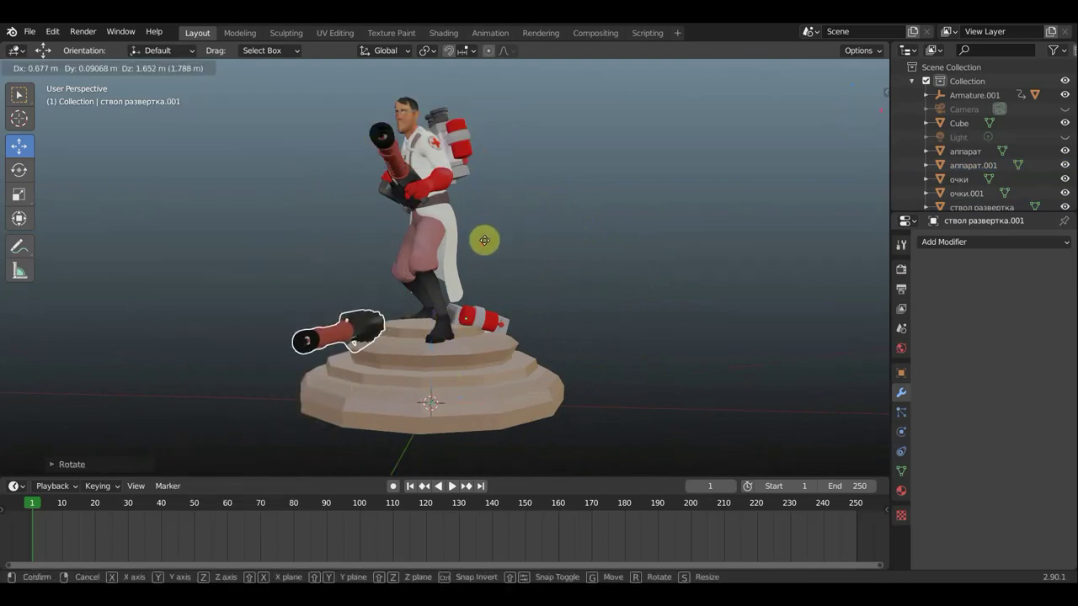
pyautogui.click(484, 237)
pyautogui.moveTo(564, 265); pyautogui.dragTo(660, 263, button='middle')
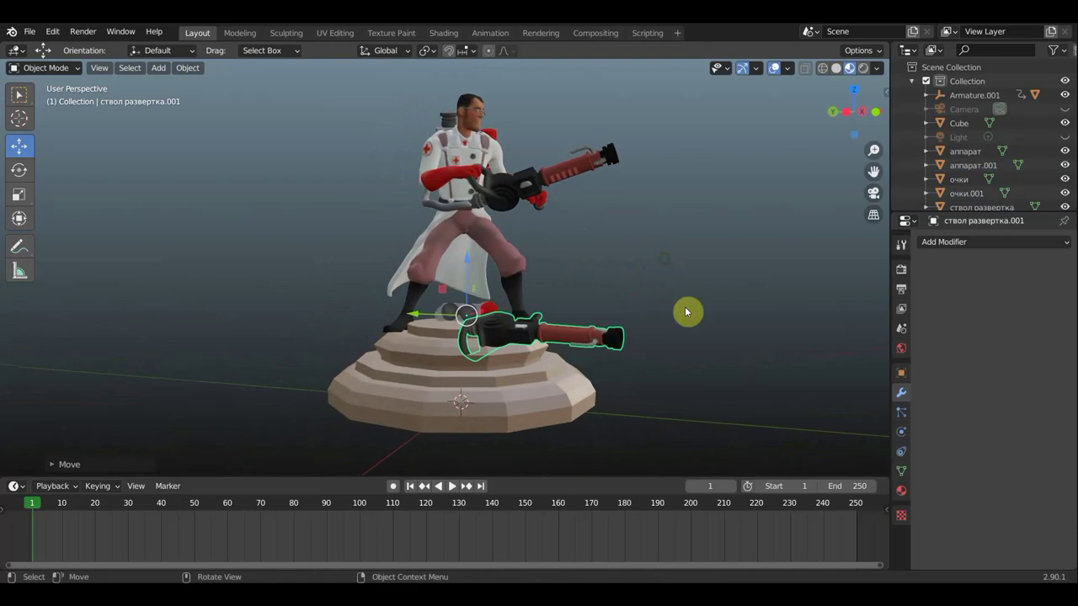
pyautogui.press('r')
pyautogui.click(669, 390)
pyautogui.press('g')
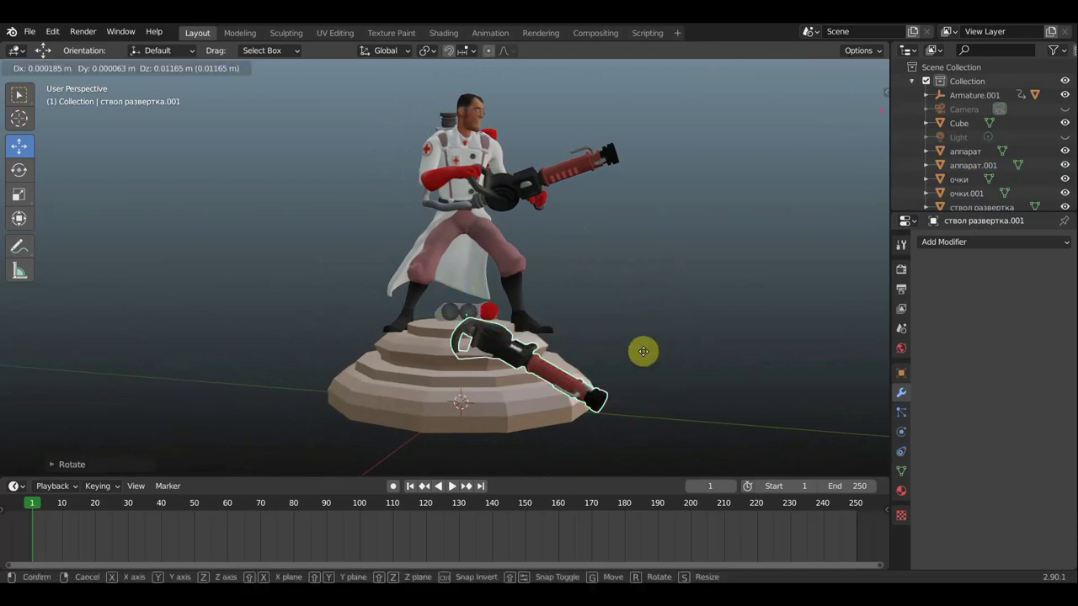
pyautogui.click(613, 352)
pyautogui.moveTo(615, 356)
pyautogui.mouseDown(button='middle')
pyautogui.moveTo(541, 372)
pyautogui.moveTo(688, 355)
pyautogui.moveTo(633, 370)
pyautogui.moveTo(624, 355)
pyautogui.mouseUp(button='middle')
# Level the barrel copy and settle it along the pedestal's top step at the medic's feet.
pyautogui.press('r')
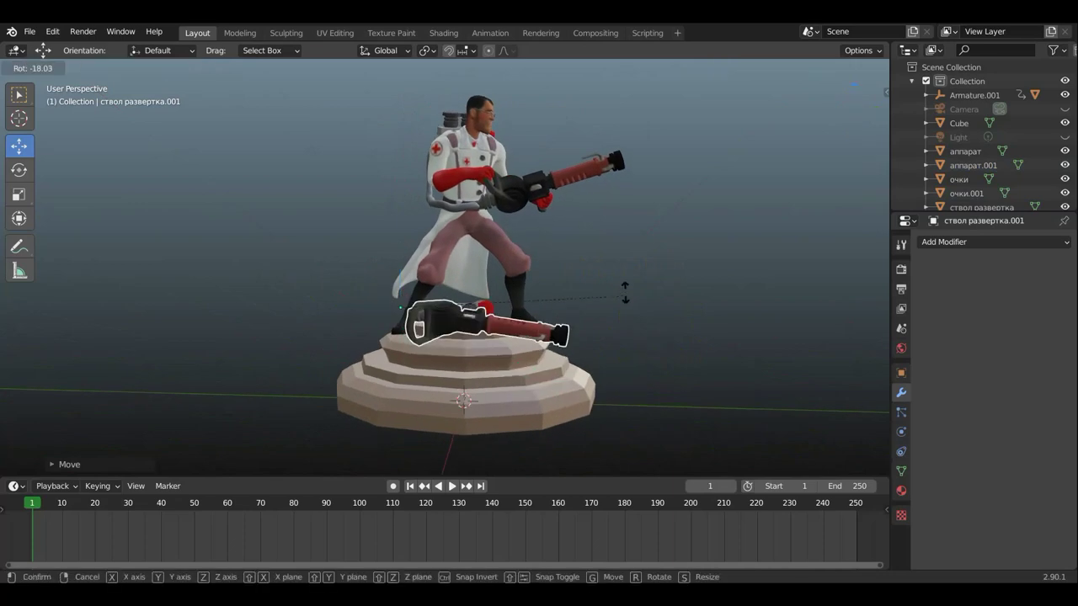
pyautogui.click(624, 299)
pyautogui.press('g')
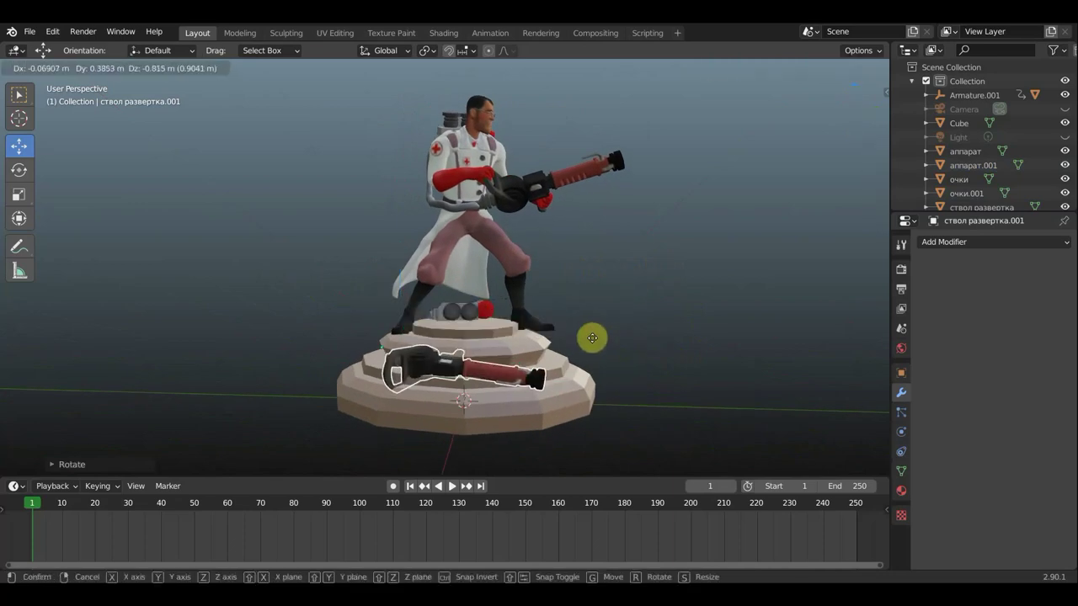
pyautogui.click(592, 339)
pyautogui.moveTo(576, 339)
pyautogui.mouseDown(button='middle')
pyautogui.moveTo(491, 336)
pyautogui.moveTo(474, 320)
pyautogui.moveTo(502, 340)
pyautogui.mouseUp(button='middle')
pyautogui.press('r')
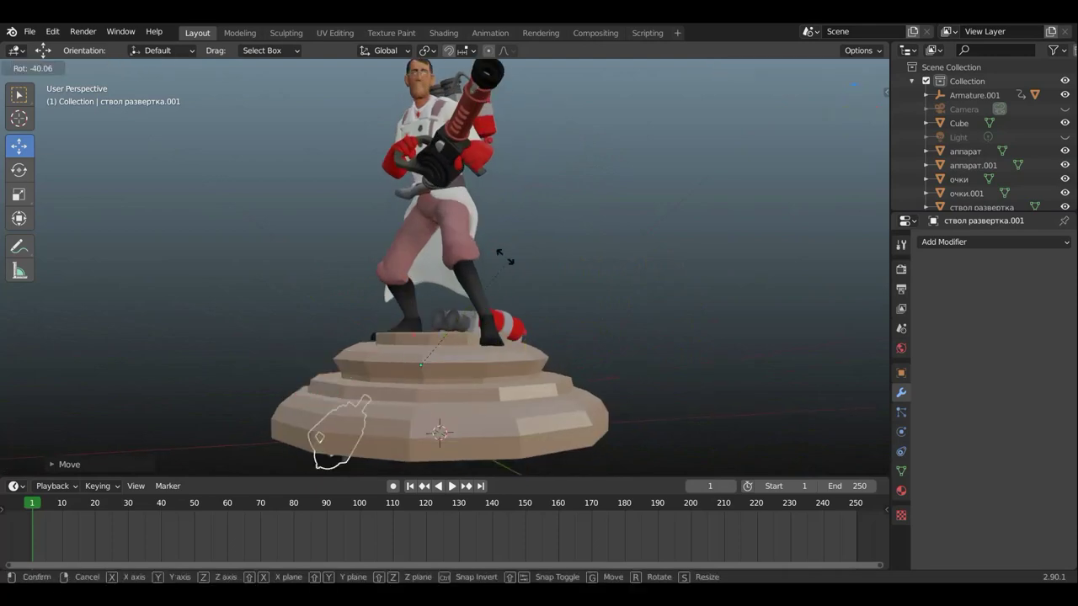
pyautogui.click(523, 285)
pyautogui.press('g')
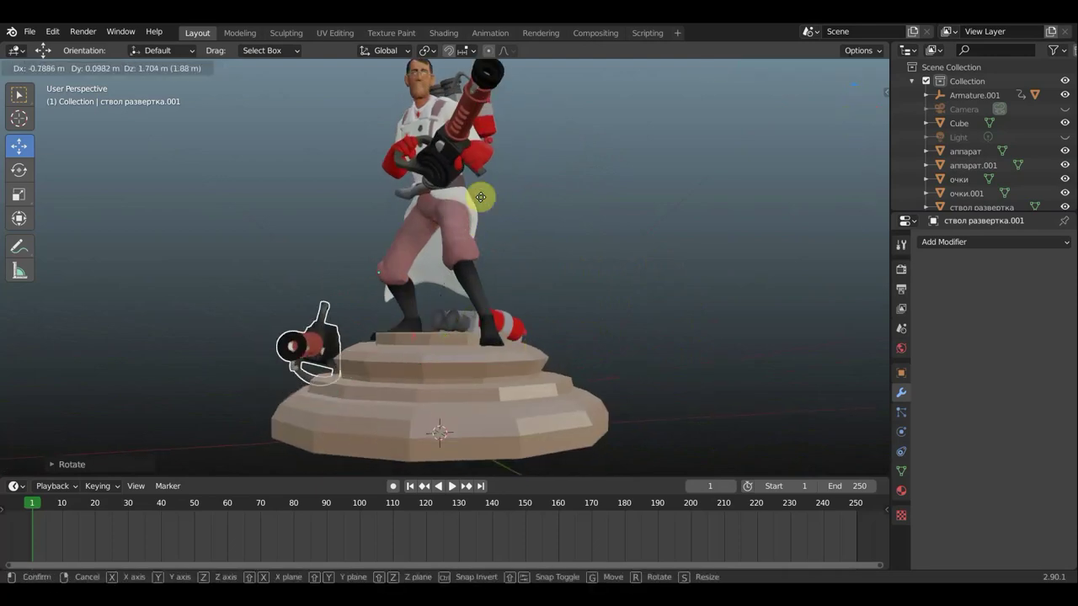
pyautogui.click(498, 232)
pyautogui.press('r')
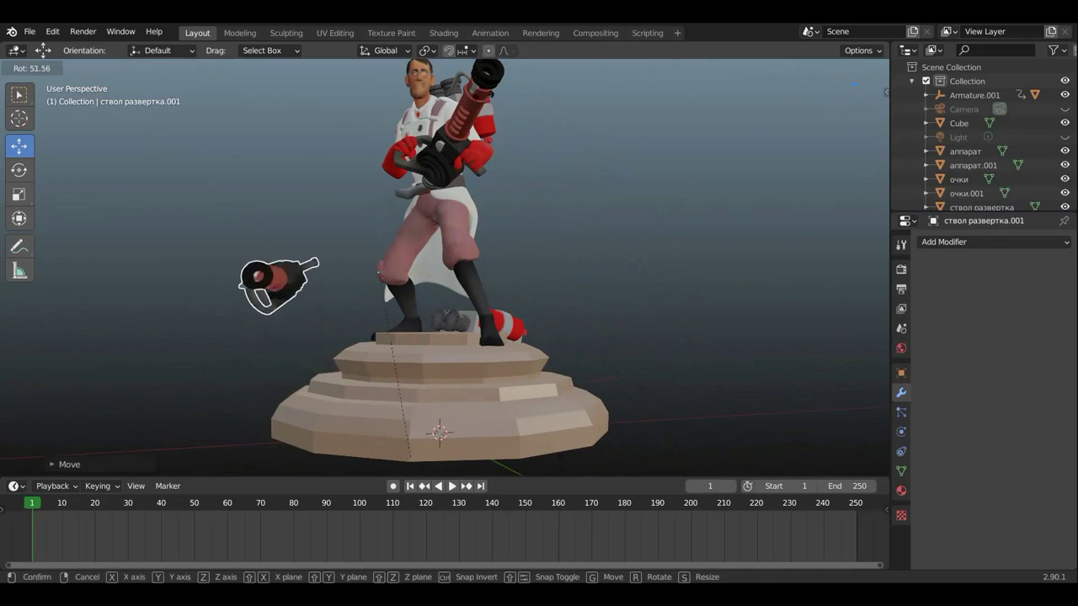
pyautogui.click(577, 272)
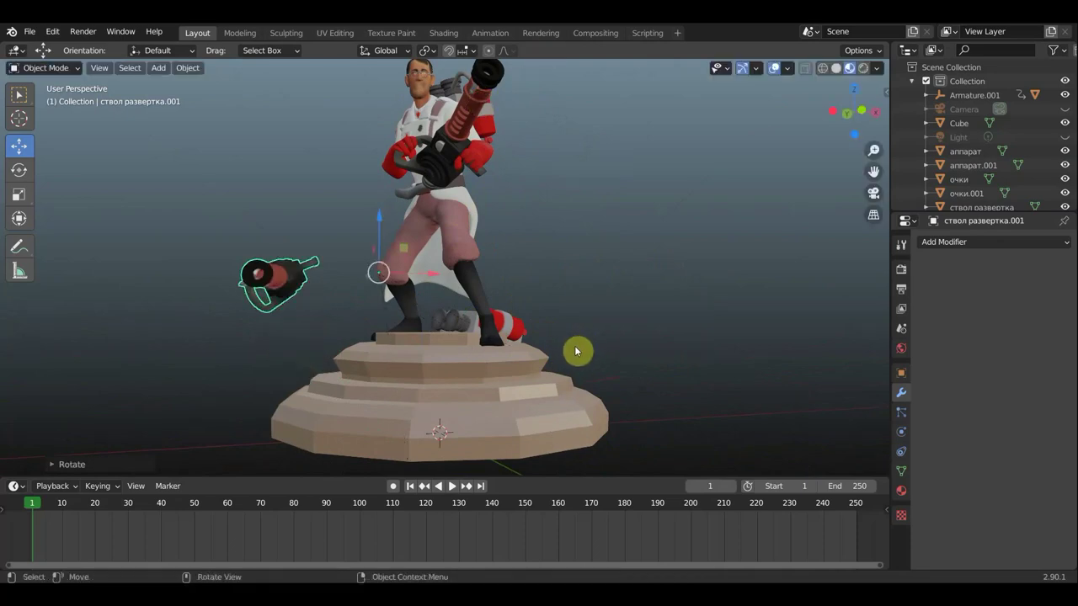
pyautogui.press('g')
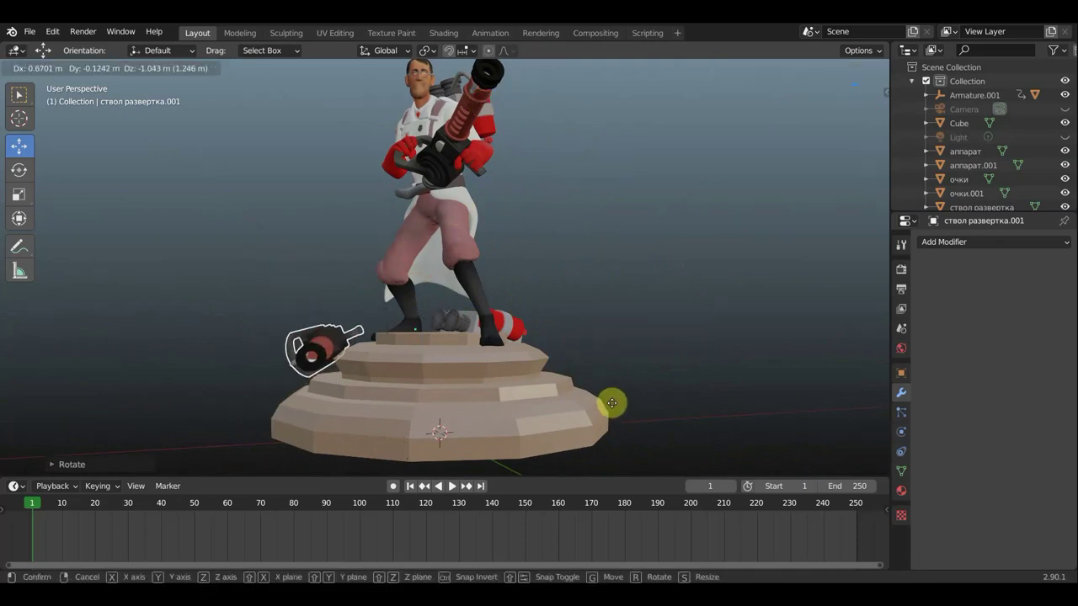
pyautogui.click(615, 408)
pyautogui.moveTo(621, 365)
pyautogui.mouseDown(button='middle')
pyautogui.moveTo(736, 380)
pyautogui.moveTo(820, 373)
pyautogui.moveTo(789, 349)
pyautogui.moveTo(808, 362)
pyautogui.moveTo(784, 360)
pyautogui.mouseUp(button='middle')
pyautogui.moveTo(698, 389)
pyautogui.mouseDown(button='middle')
pyautogui.moveTo(804, 394)
pyautogui.moveTo(635, 392)
pyautogui.moveTo(652, 392)
pyautogui.moveTo(663, 374)
pyautogui.mouseUp(button='middle')
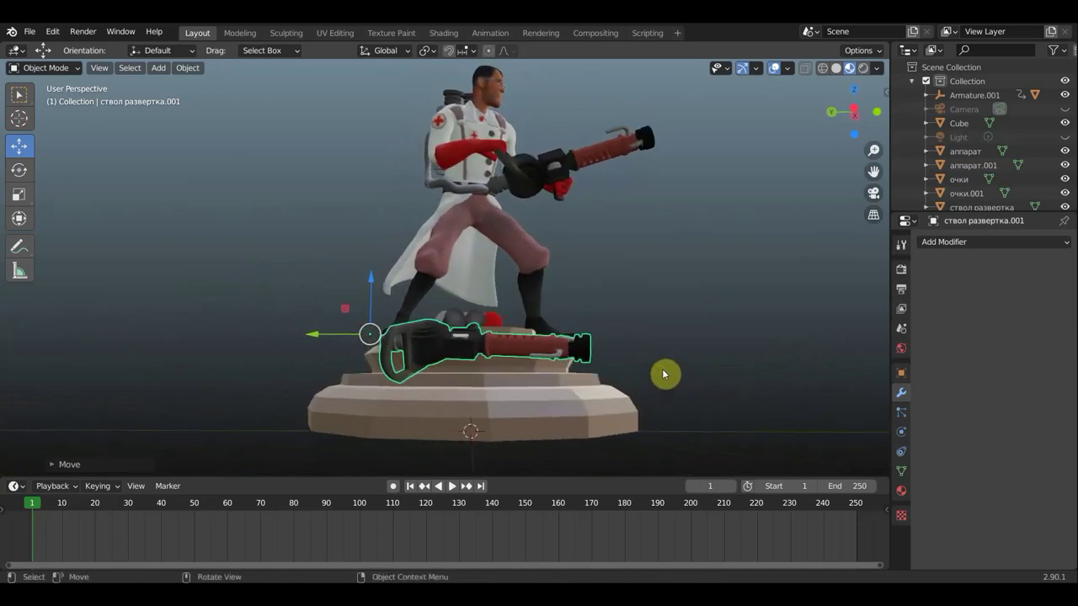
# Tilt the medigun and move it toward the side of the pedestal's steps.
pyautogui.press('r')
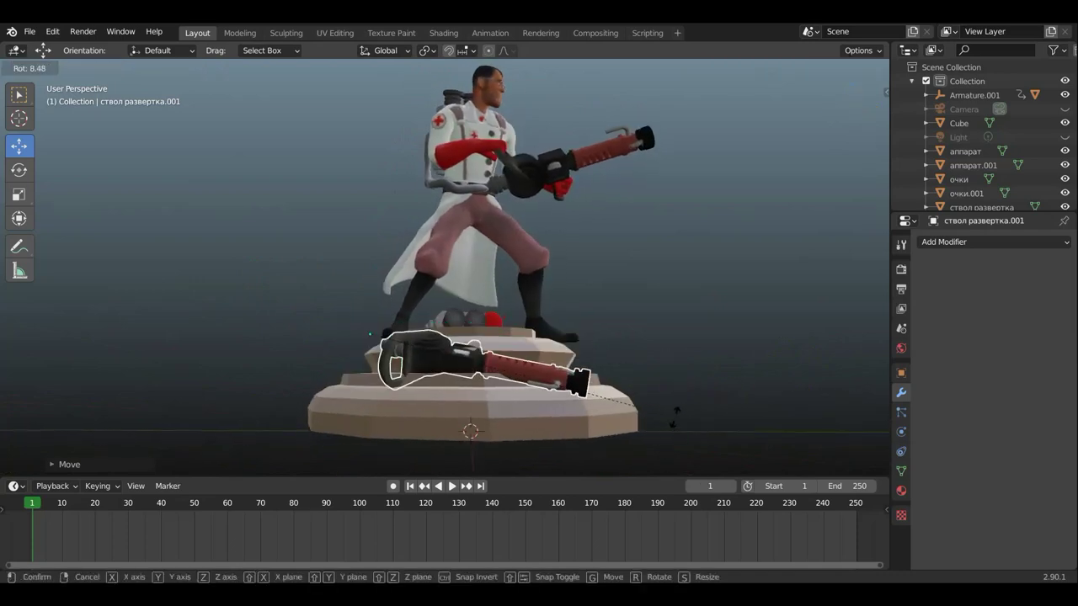
pyautogui.click(669, 404)
pyautogui.moveTo(661, 397); pyautogui.dragTo(523, 401, button='middle')
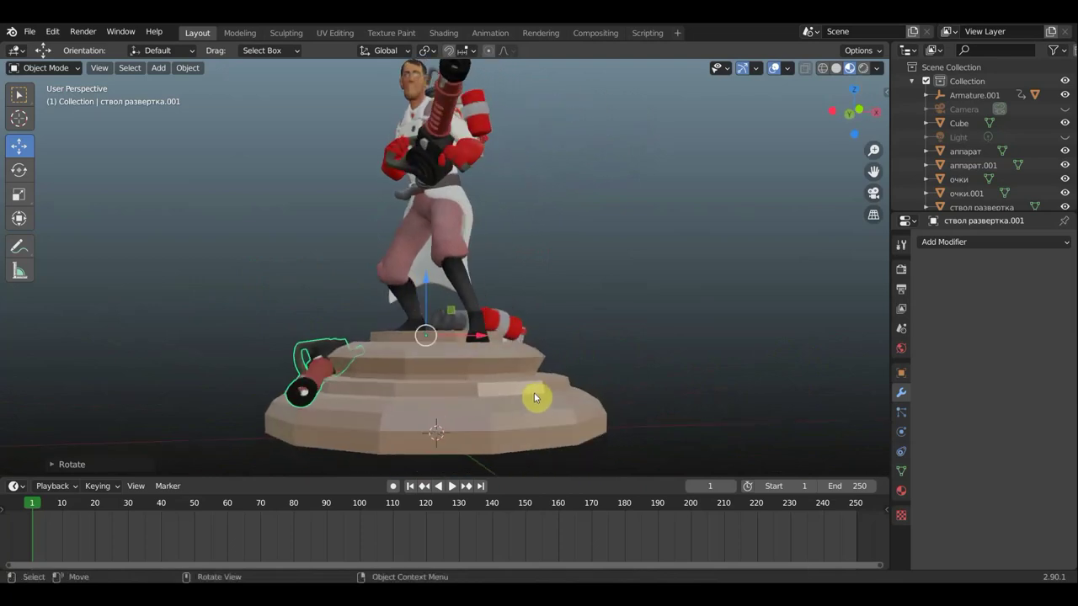
pyautogui.press('r')
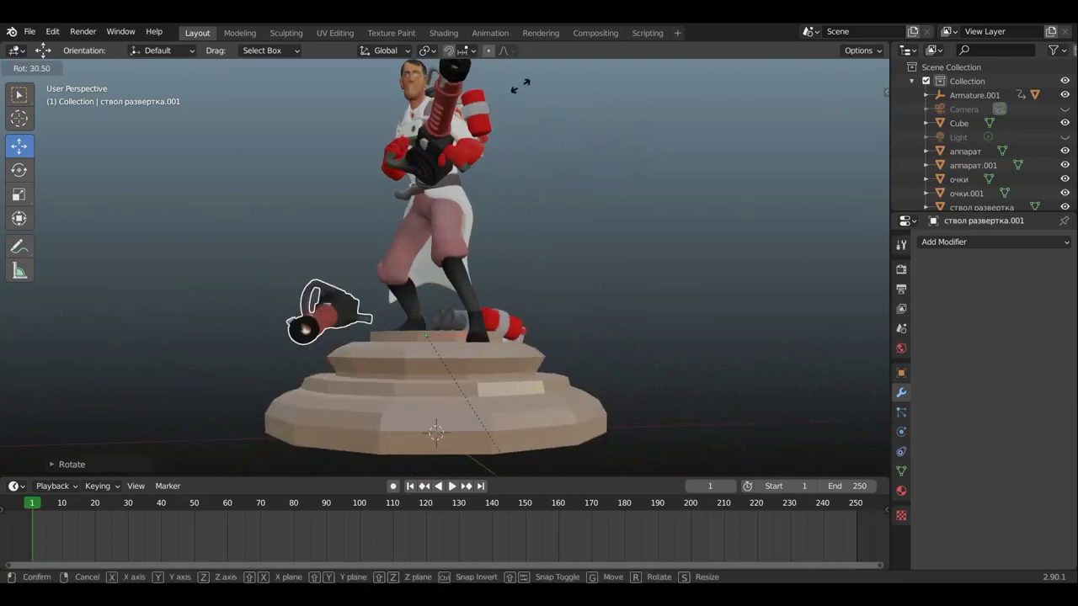
pyautogui.click(200, 291)
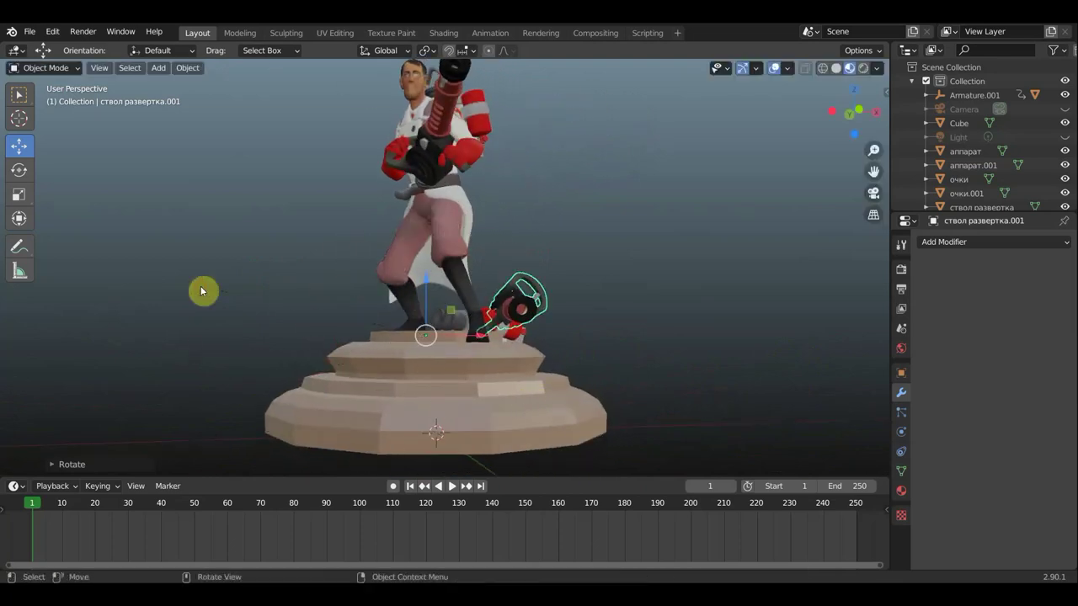
pyautogui.press('g')
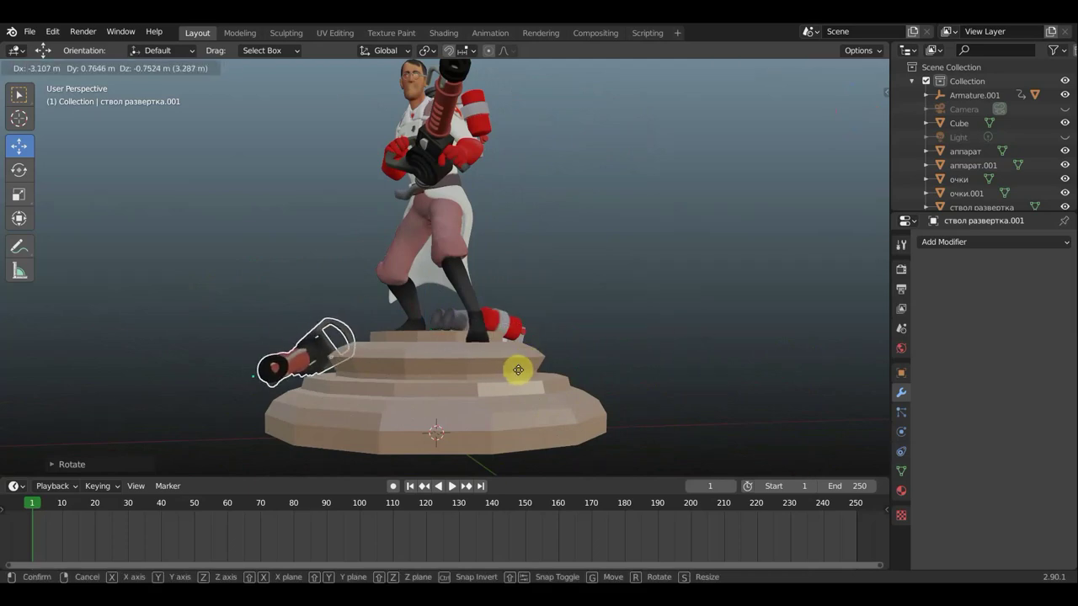
pyautogui.click(521, 374)
# Rotate the medigun about its pivot so it rests propped against the base, checking from behind.
pyautogui.press('r')
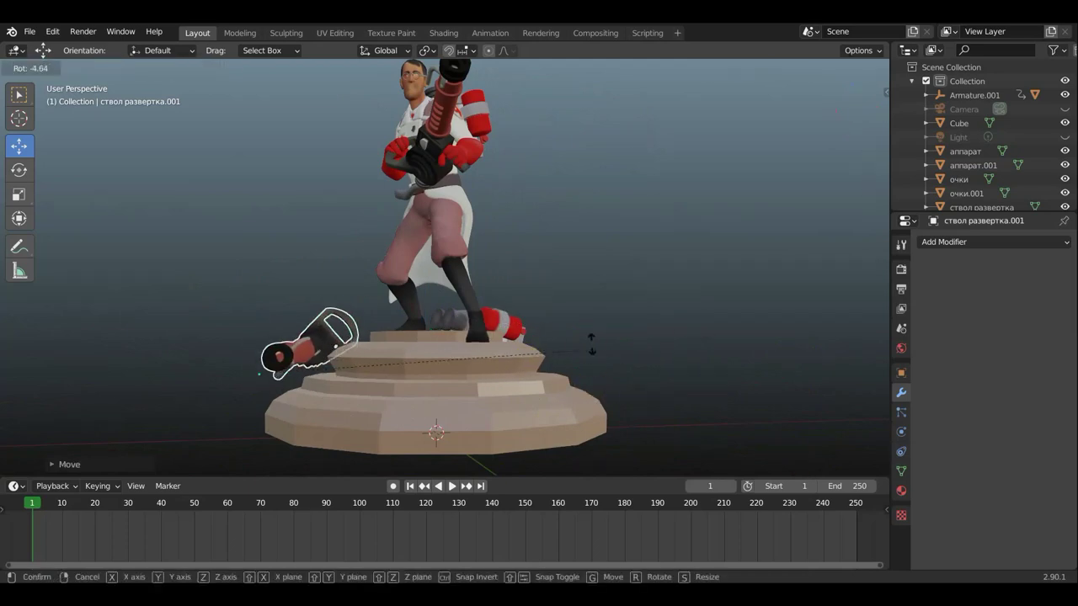
pyautogui.click(570, 321)
pyautogui.press('g')
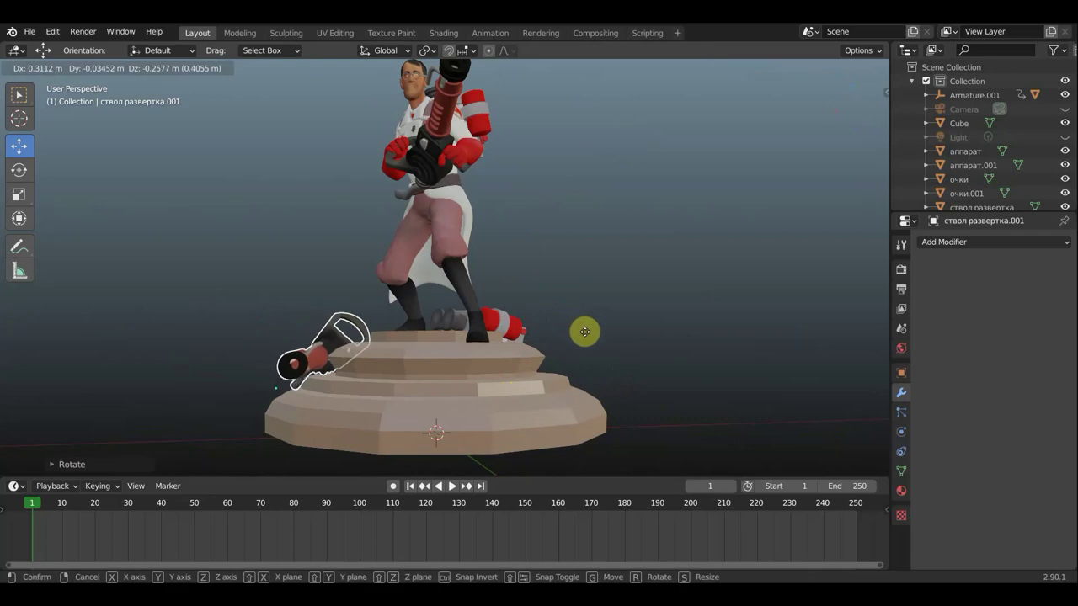
pyautogui.click(587, 337)
pyautogui.moveTo(671, 368); pyautogui.dragTo(713, 371, button='middle')
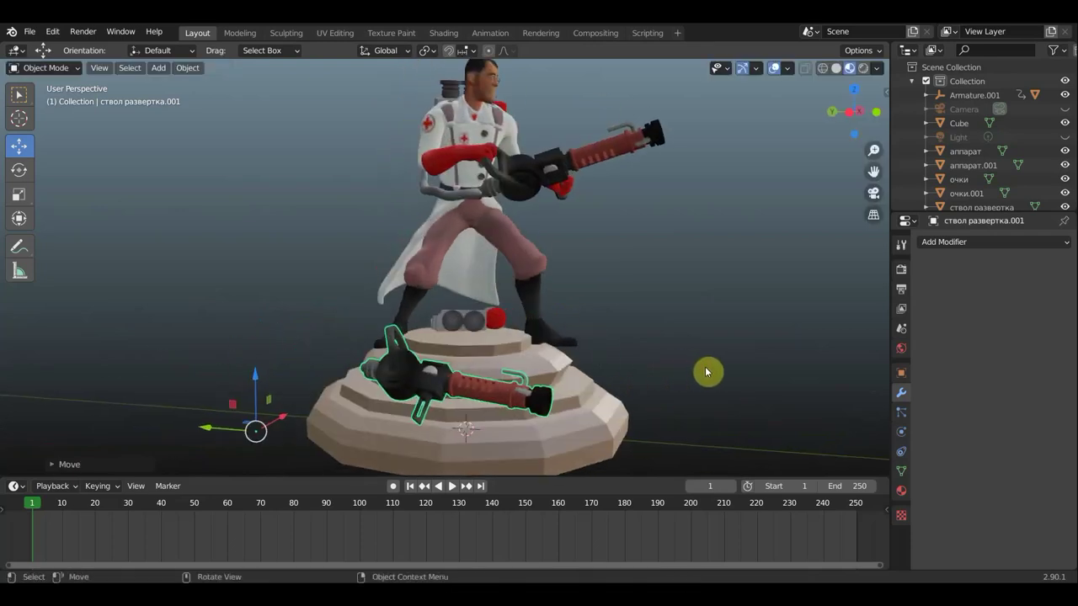
pyautogui.moveTo(410, 419)
pyautogui.mouseDown(button='middle')
pyautogui.moveTo(348, 403)
pyautogui.moveTo(336, 345)
pyautogui.mouseUp(button='middle')
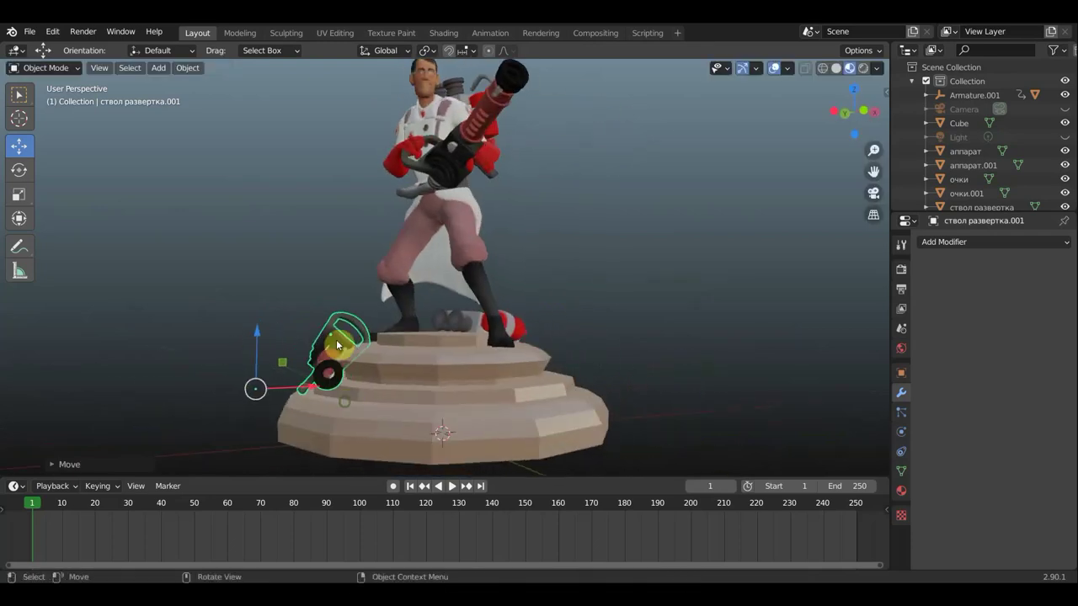
pyautogui.moveTo(408, 352); pyautogui.dragTo(679, 357, button='middle')
# Zoom in and make small rotation and height adjustments to the medigun at the pedestal edge.
pyautogui.scroll(3, 679, 352)
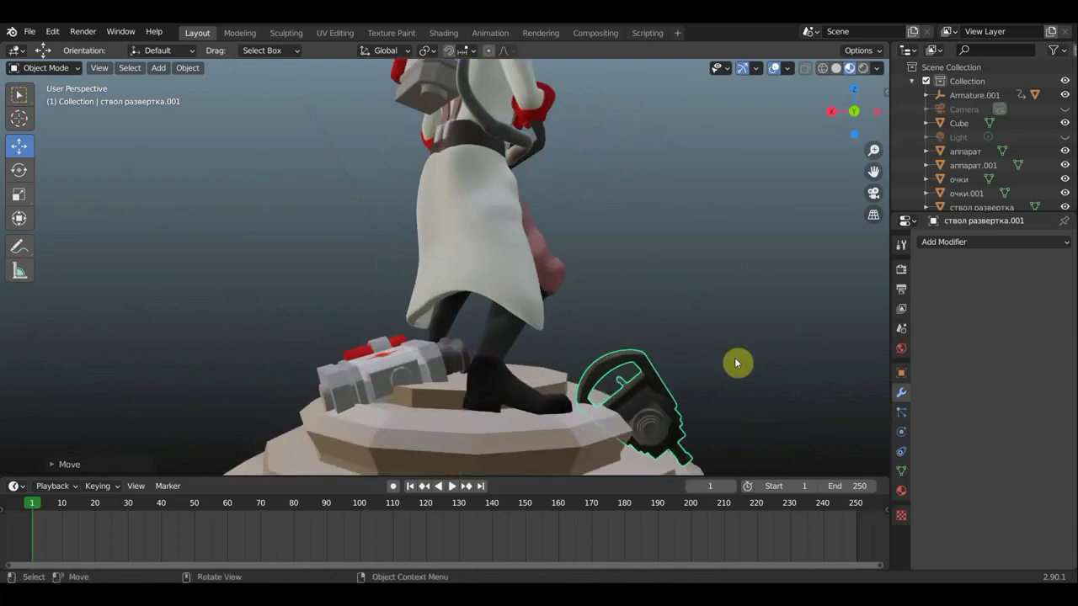
pyautogui.scroll(2, 619, 296)
pyautogui.moveTo(621, 301); pyautogui.dragTo(577, 286, button='middle')
pyautogui.moveTo(630, 320); pyautogui.dragTo(645, 320, button='middle')
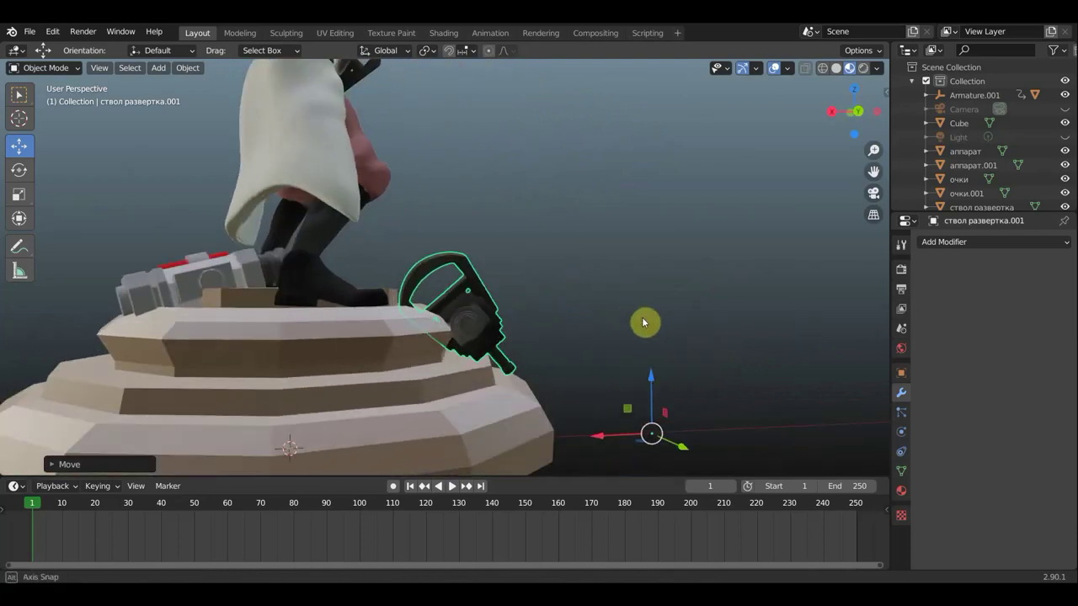
pyautogui.press('r')
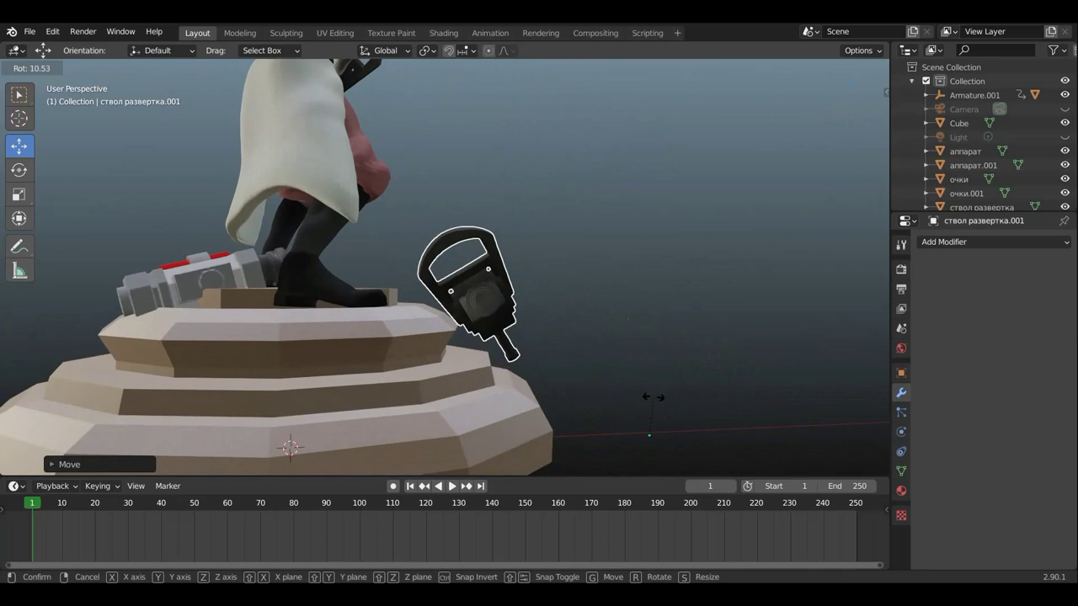
pyautogui.click(649, 400)
pyautogui.press('g')
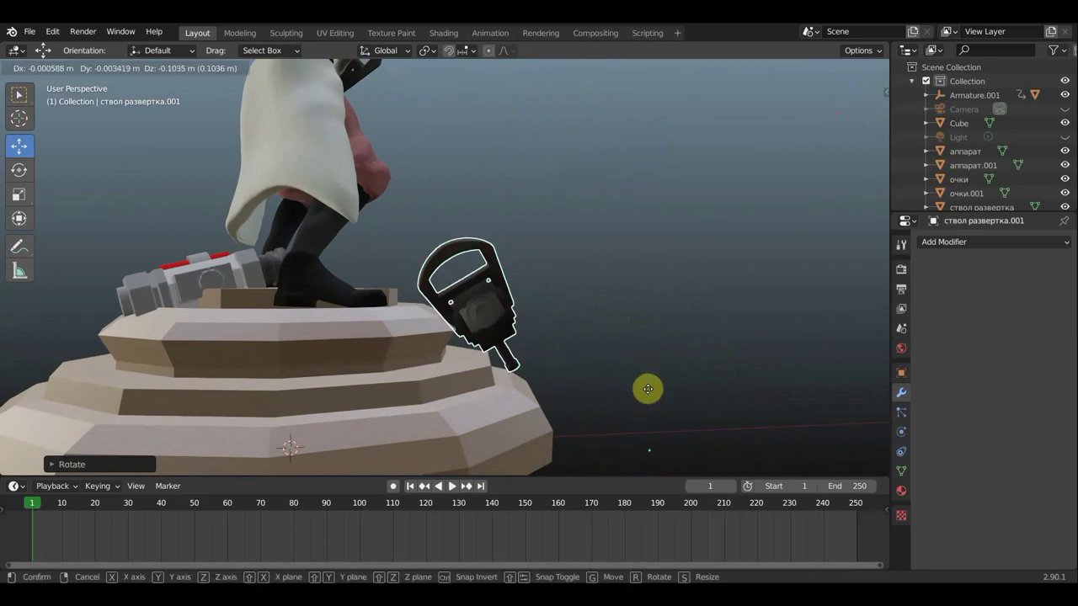
pyautogui.click(649, 409)
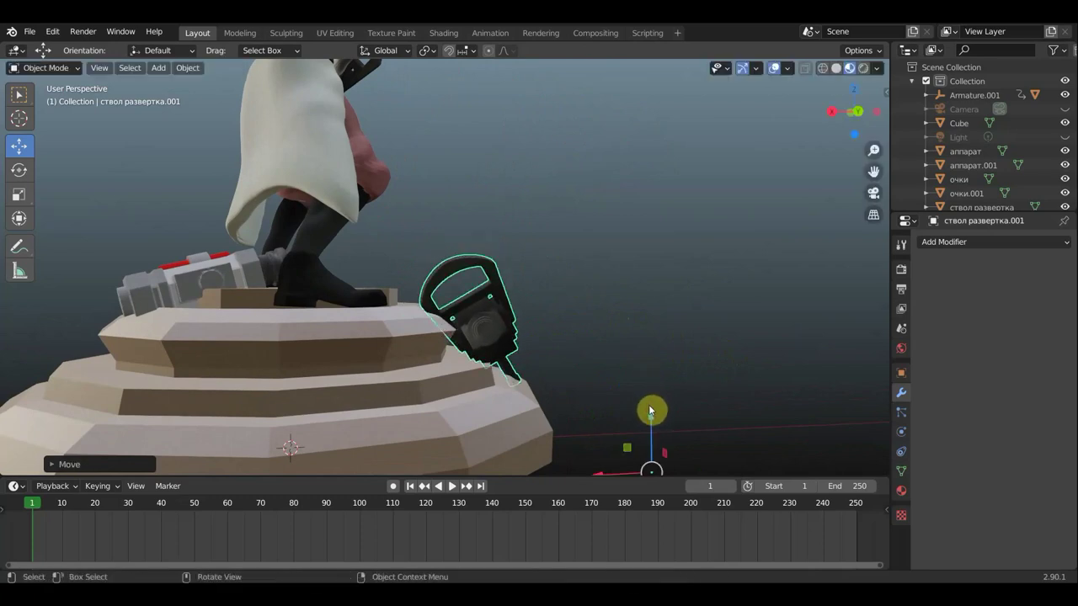
pyautogui.press('g')
pyautogui.click(644, 395)
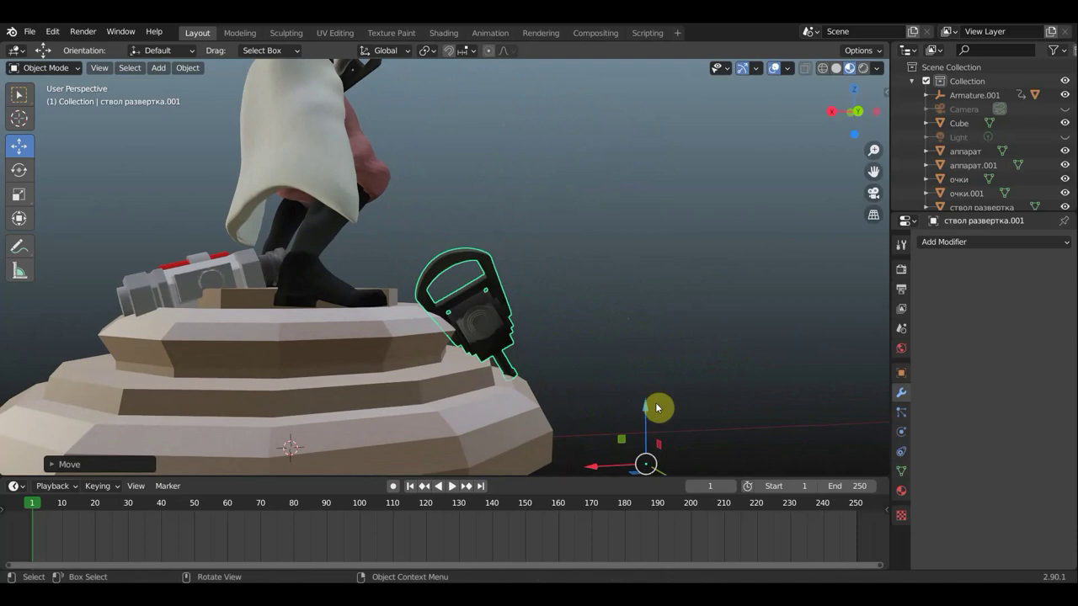
pyautogui.press('r')
pyautogui.click(659, 428)
pyautogui.press('g')
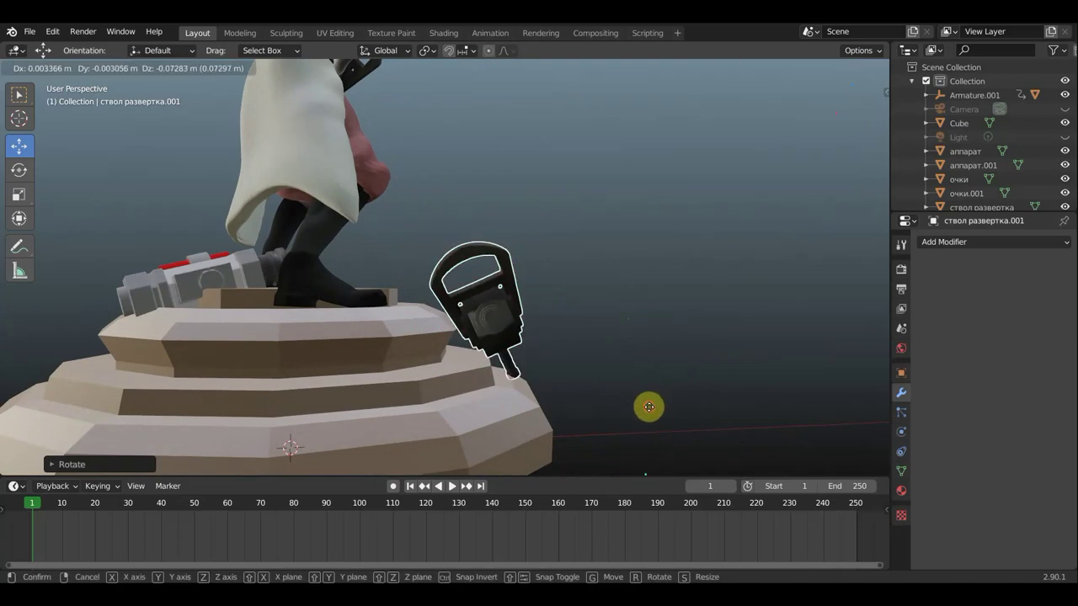
pyautogui.click(648, 407)
# Tilt the medigun barrel further down to the right and shift it up-left, twice.
pyautogui.moveTo(595, 390)
pyautogui.mouseDown(button='middle')
pyautogui.moveTo(455, 382)
pyautogui.moveTo(583, 391)
pyautogui.mouseUp(button='middle')
pyautogui.press('r')
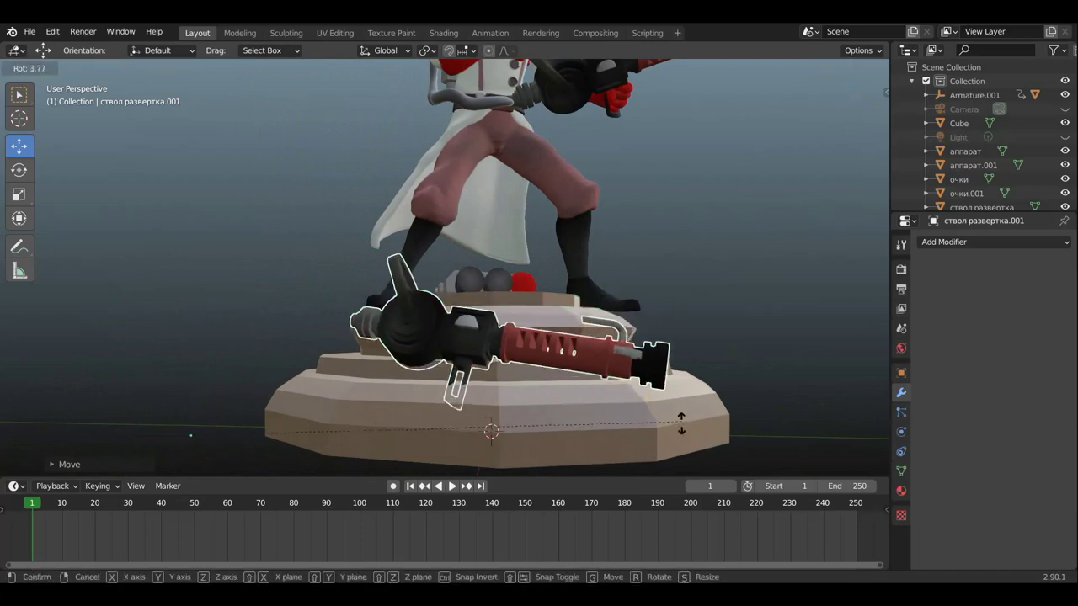
pyautogui.click(659, 437)
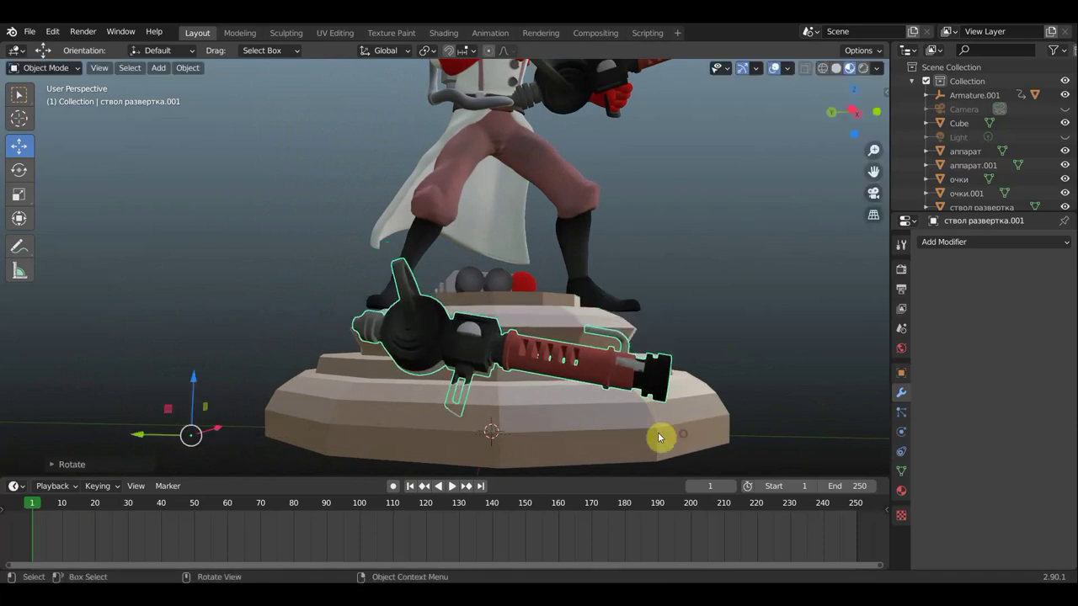
pyautogui.press('g')
pyautogui.click(627, 401)
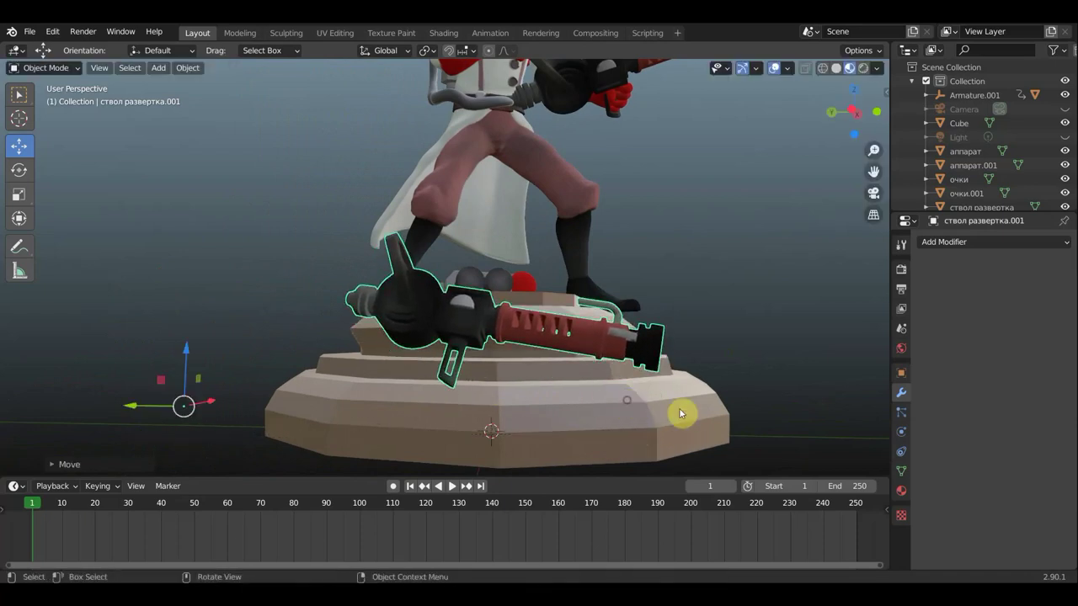
pyautogui.press('r')
pyautogui.click(674, 454)
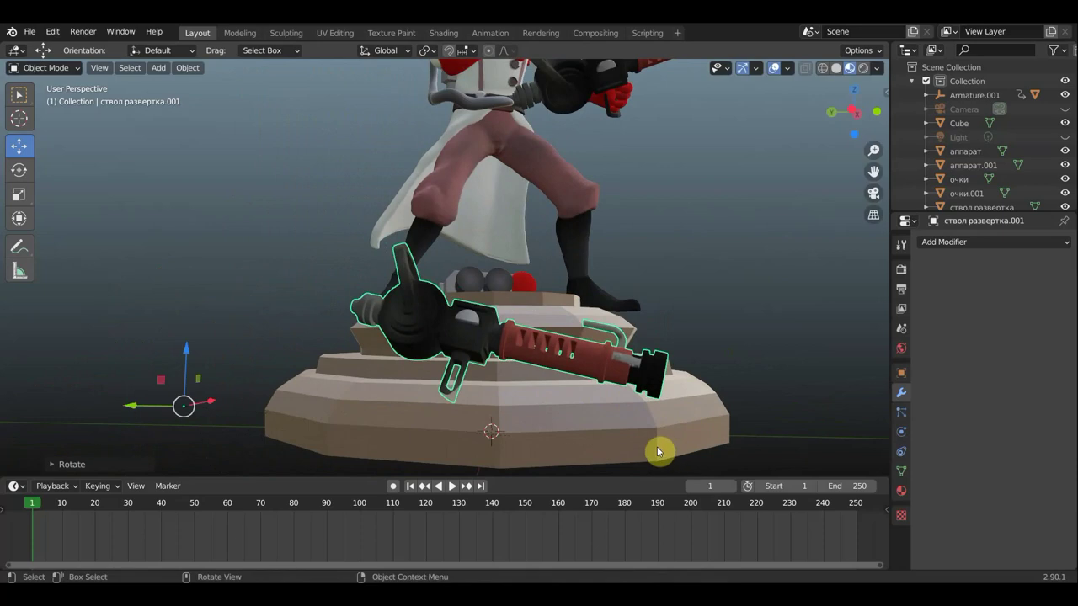
pyautogui.press('g')
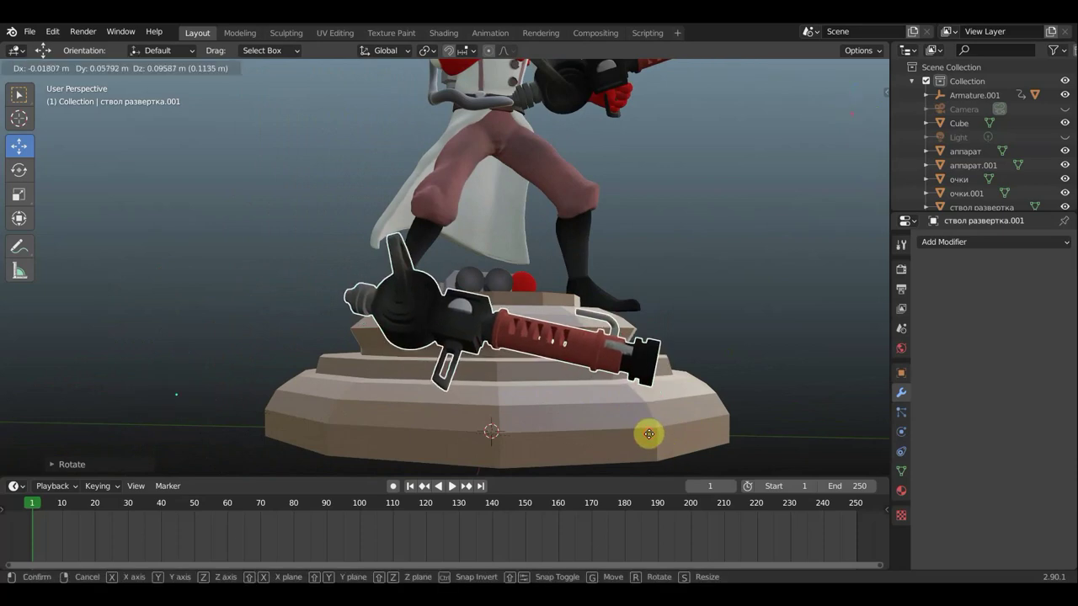
pyautogui.click(648, 434)
# Give the medigun a slight final rotation from above, then zoom out to review its placement.
pyautogui.moveTo(621, 426)
pyautogui.mouseDown(button='middle')
pyautogui.moveTo(590, 419)
pyautogui.moveTo(674, 429)
pyautogui.moveTo(525, 447)
pyautogui.moveTo(487, 474)
pyautogui.moveTo(481, 77)
pyautogui.moveTo(593, 56)
pyautogui.mouseUp(button='middle')
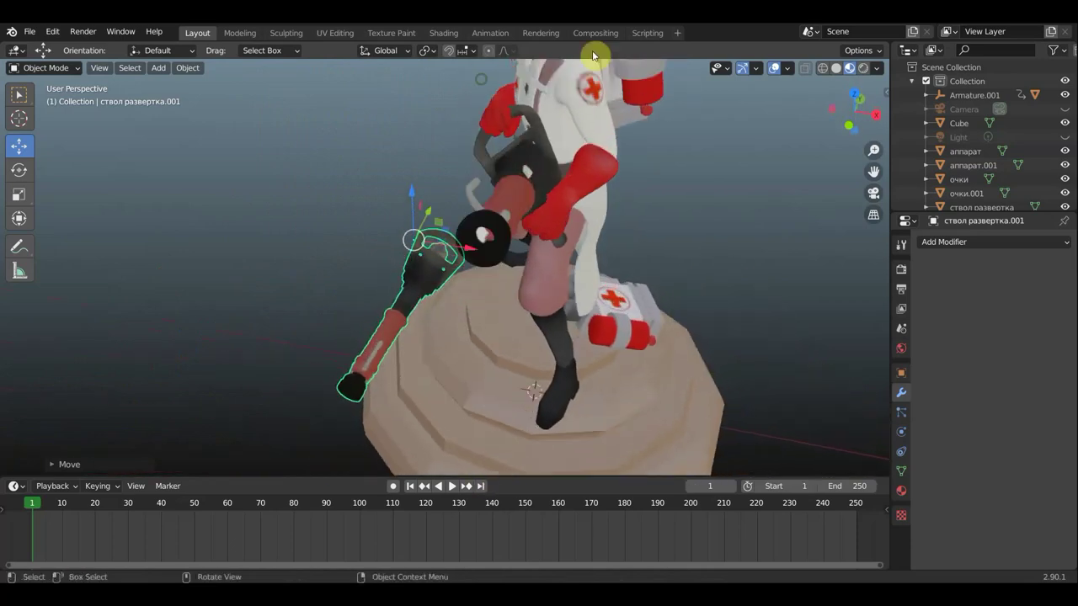
pyautogui.press('r')
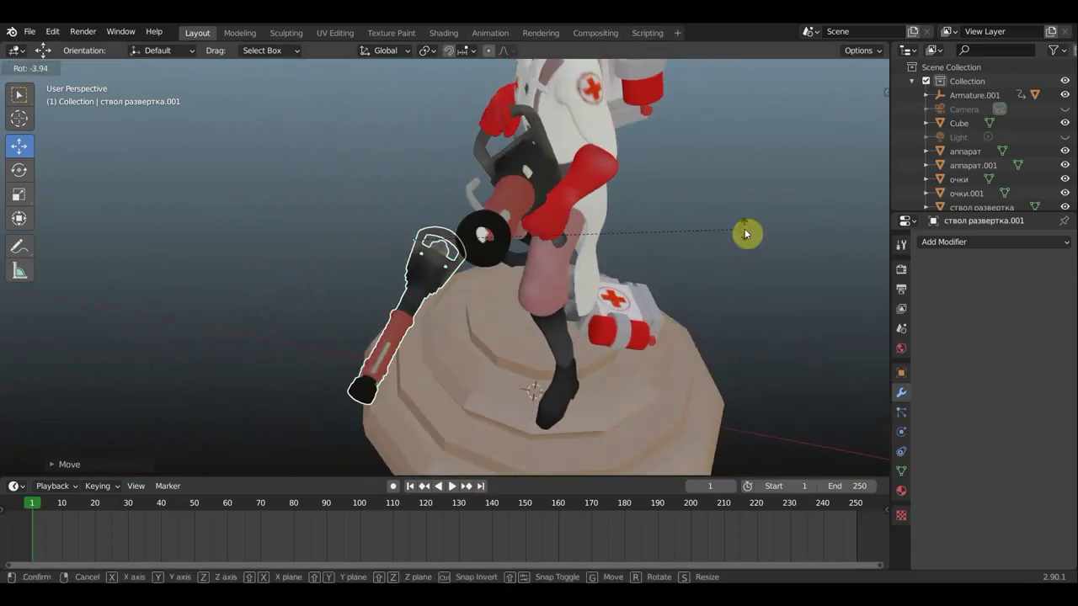
pyautogui.click(732, 231)
pyautogui.moveTo(712, 238)
pyautogui.mouseDown(button='middle')
pyautogui.moveTo(794, 165)
pyautogui.moveTo(710, 191)
pyautogui.moveTo(645, 264)
pyautogui.moveTo(689, 260)
pyautogui.mouseUp(button='middle')
pyautogui.scroll(-3, 710, 211)
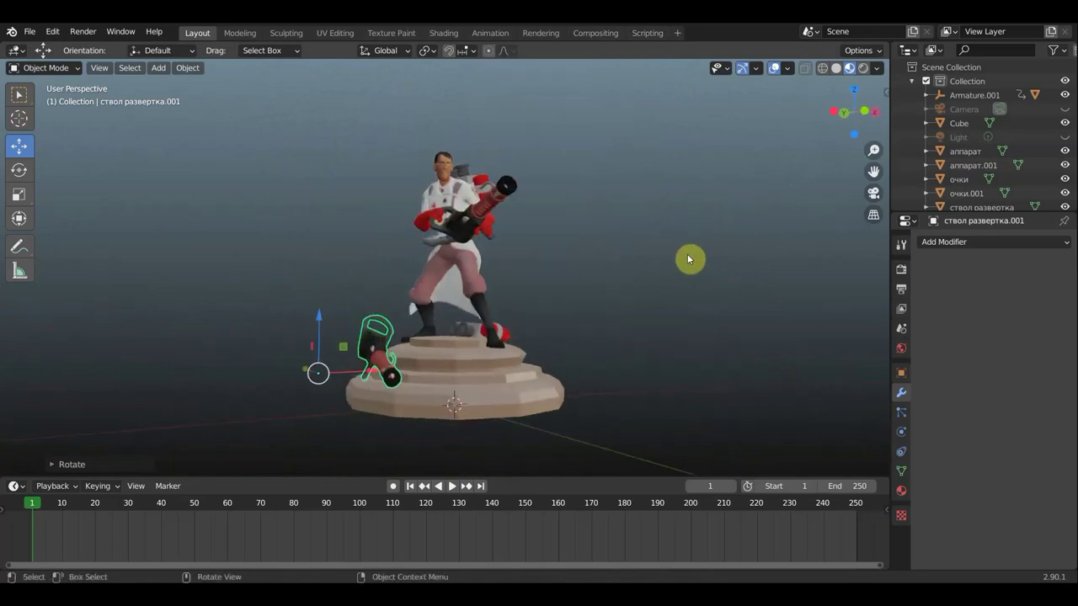
pyautogui.click(688, 259)
pyautogui.scroll(3, 653, 205)
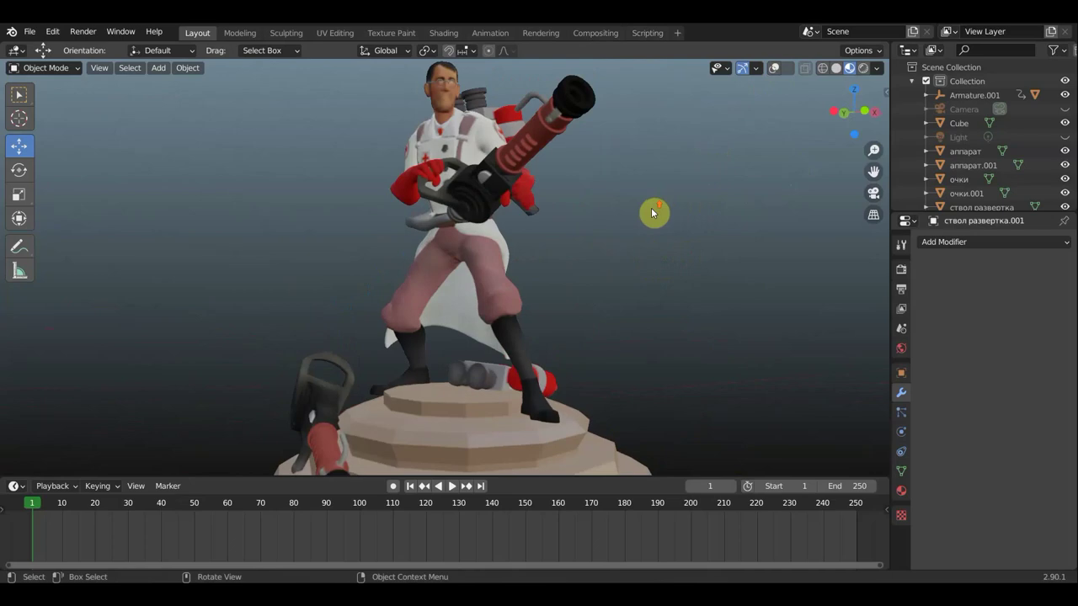
pyautogui.scroll(3, 651, 207)
pyautogui.scroll(-2, 652, 214)
pyautogui.scroll(-3, 657, 220)
pyautogui.moveTo(659, 224)
pyautogui.mouseDown(button='middle')
pyautogui.moveTo(707, 224)
pyautogui.moveTo(662, 236)
pyautogui.moveTo(657, 214)
pyautogui.moveTo(715, 218)
pyautogui.moveTo(700, 224)
pyautogui.moveTo(710, 233)
pyautogui.mouseUp(button='middle')
pyautogui.scroll(-2, 658, 240)
pyautogui.scroll(-2, 656, 234)
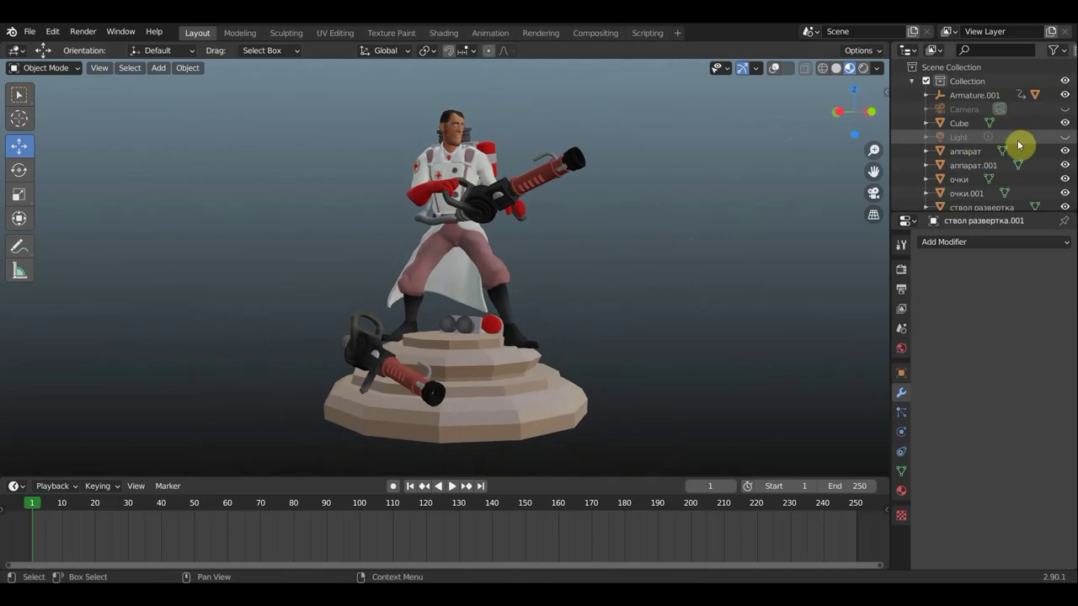
# Unhide the scene light and switch the viewport to Rendered shading.
pyautogui.click(1063, 138)
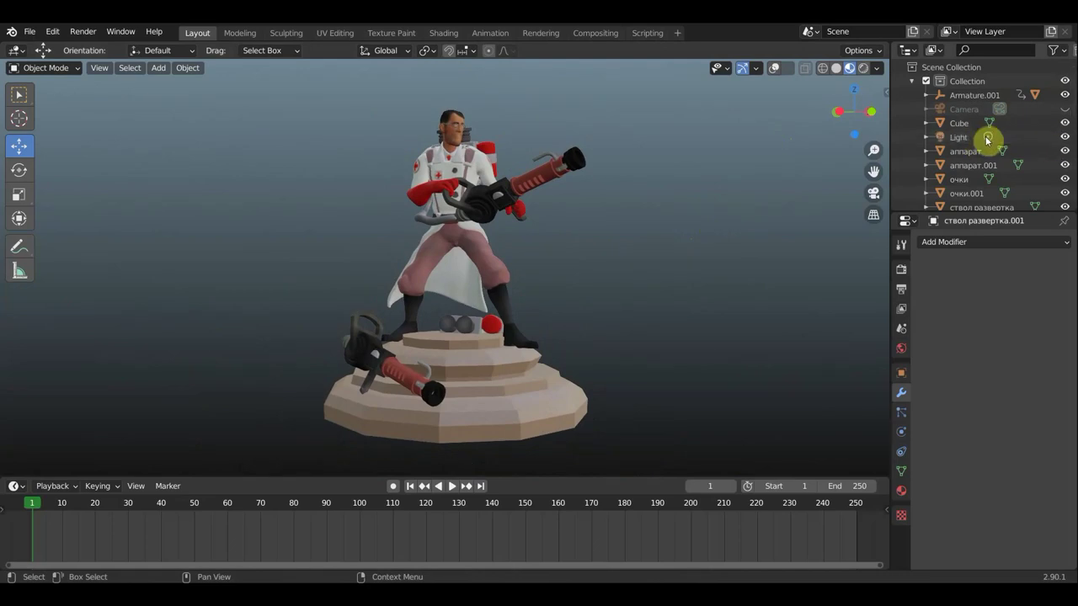
pyautogui.click(862, 70)
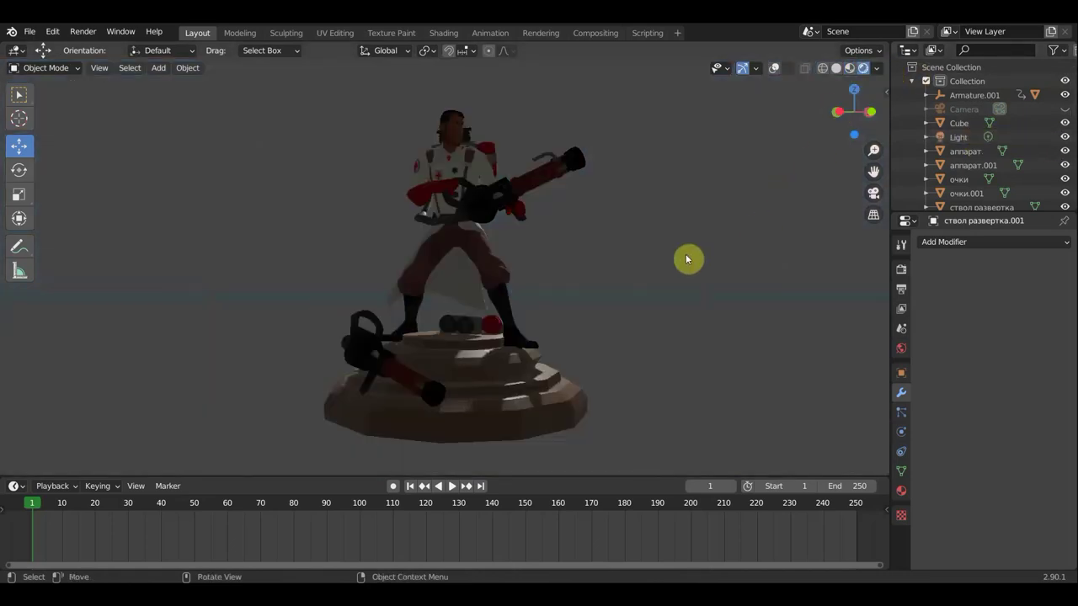
pyautogui.scroll(-1, 698, 256)
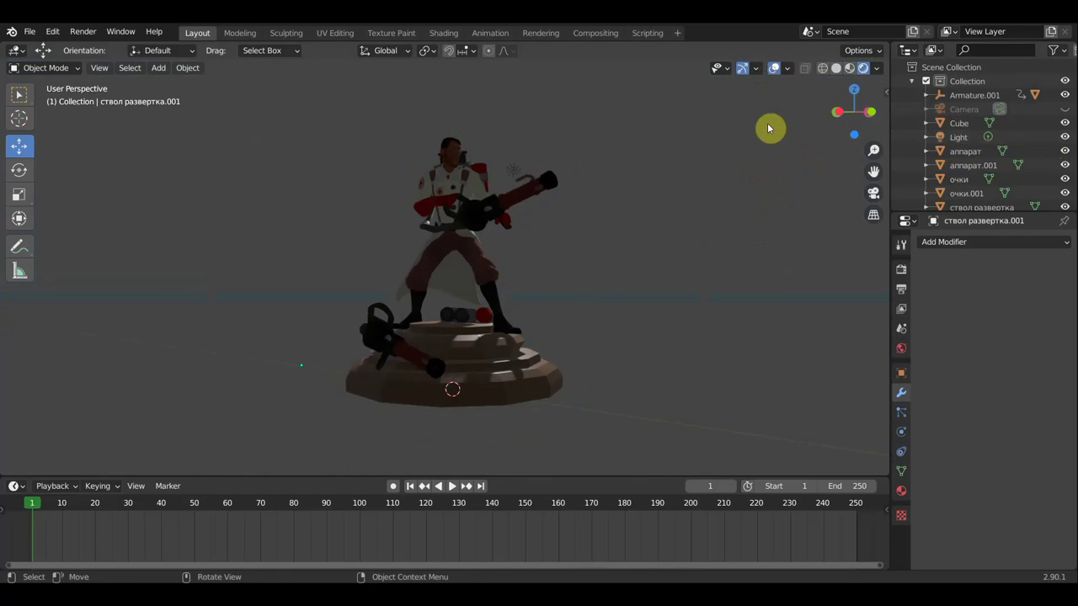
pyautogui.moveTo(723, 237); pyautogui.dragTo(657, 241, button='middle')
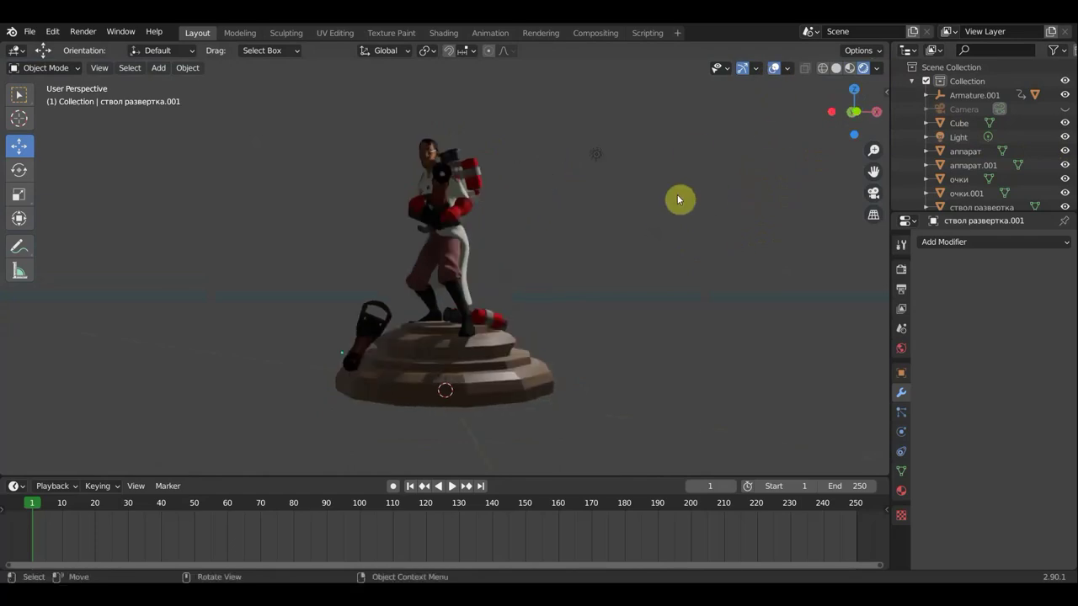
pyautogui.scroll(-1, 682, 181)
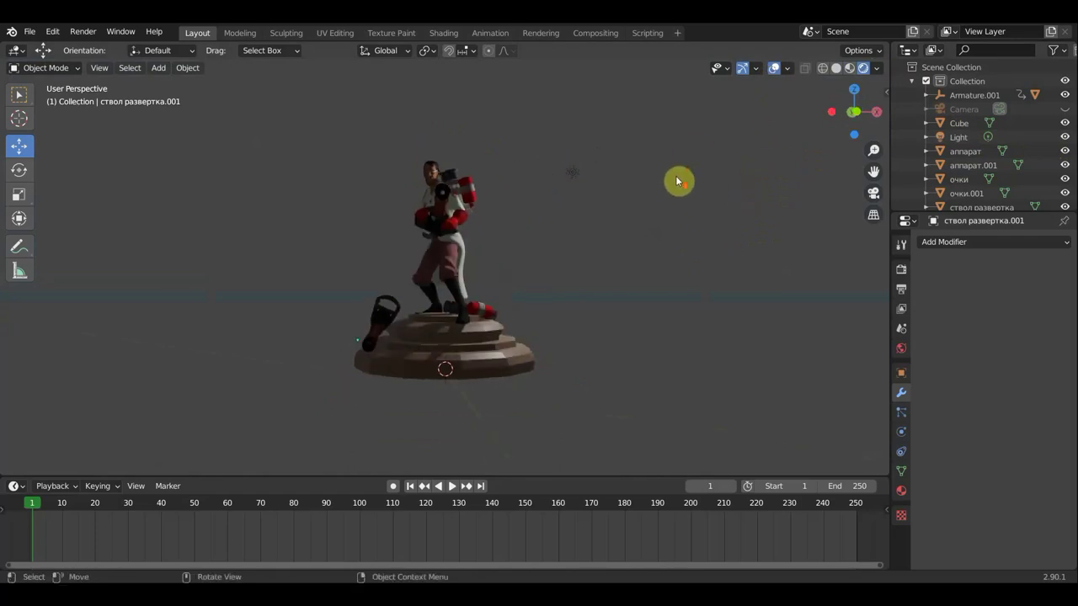
# Convert the light to a Sun lamp with strength 4 and begin rotating it.
pyautogui.click(574, 178)
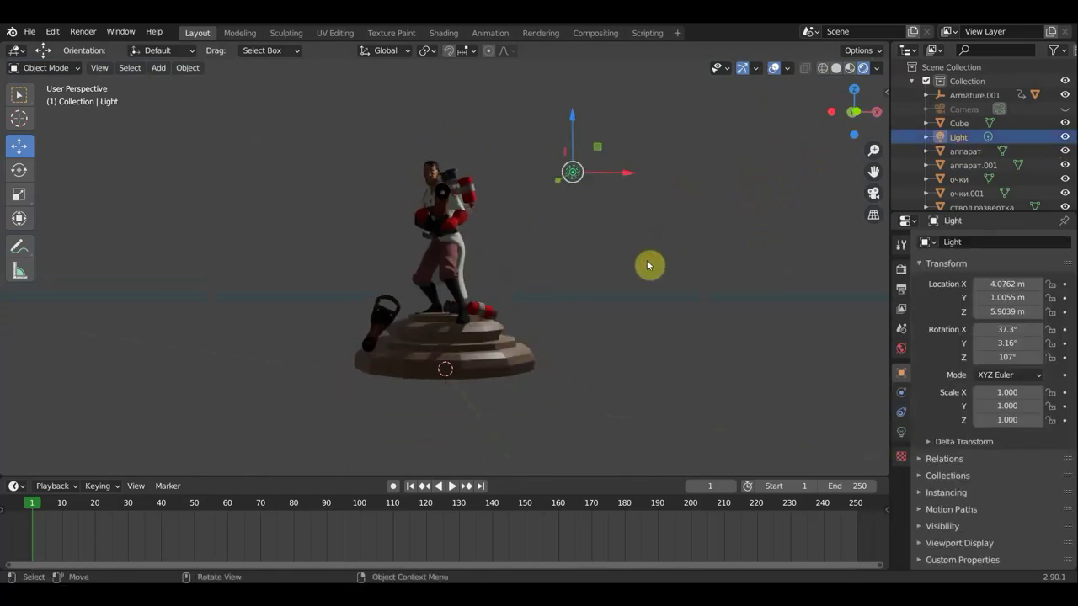
pyautogui.click(902, 434)
pyautogui.click(974, 302)
pyautogui.write('4')
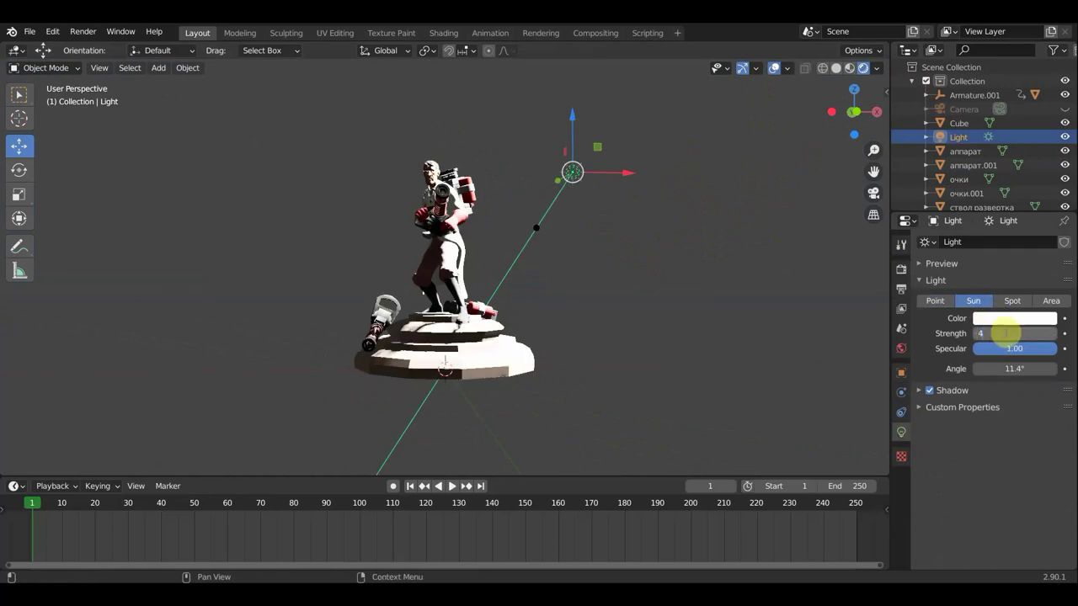
pyautogui.press('Return')
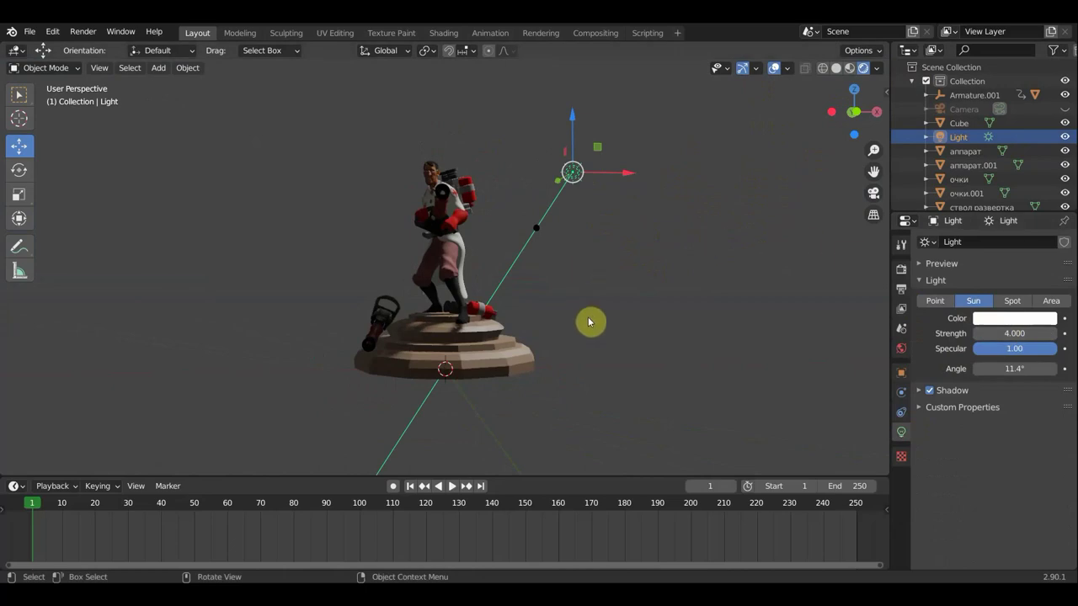
pyautogui.press('r')
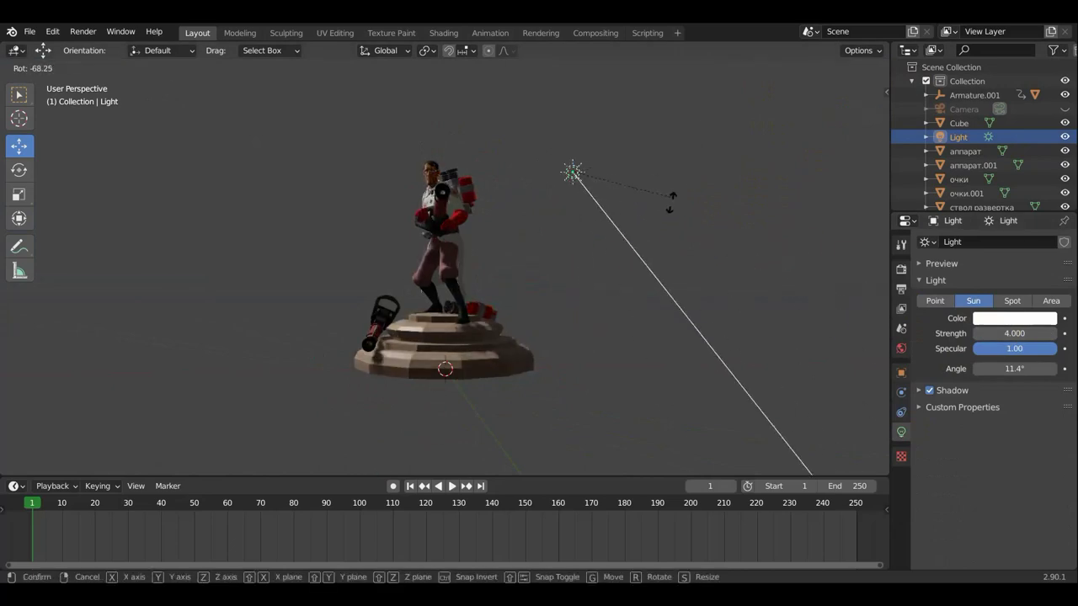
pyautogui.click(635, 251)
# Move the sun lamp, rotate it, and move it again above the figurine.
pyautogui.press('g')
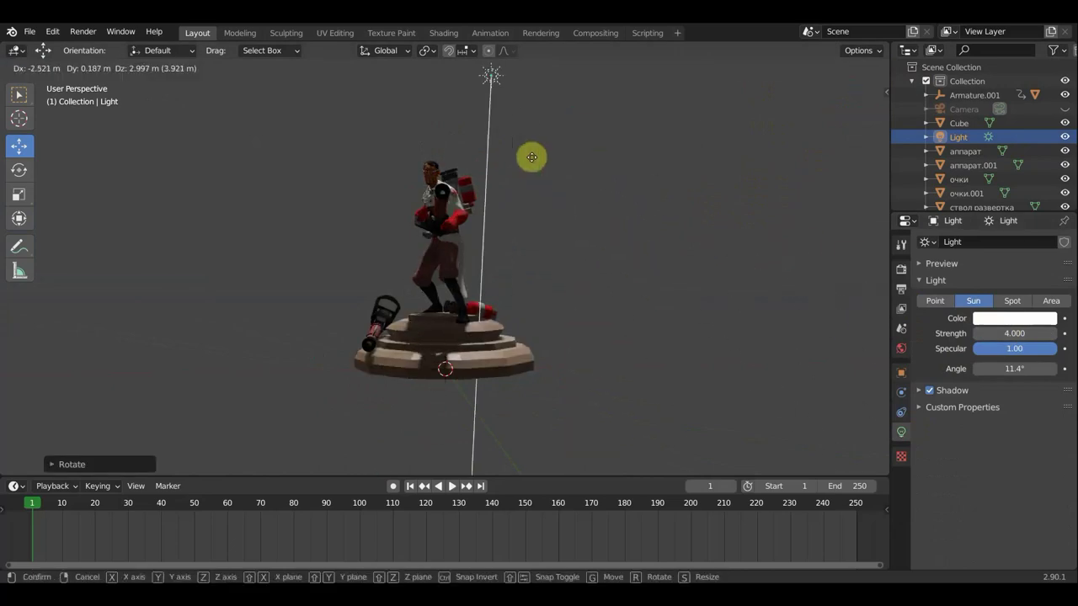
pyautogui.click(518, 118)
pyautogui.scroll(-3, 544, 159)
pyautogui.moveTo(546, 183)
pyautogui.mouseDown(button='middle')
pyautogui.moveTo(420, 210)
pyautogui.moveTo(510, 205)
pyautogui.mouseUp(button='middle')
pyautogui.press('r')
pyautogui.click(531, 124)
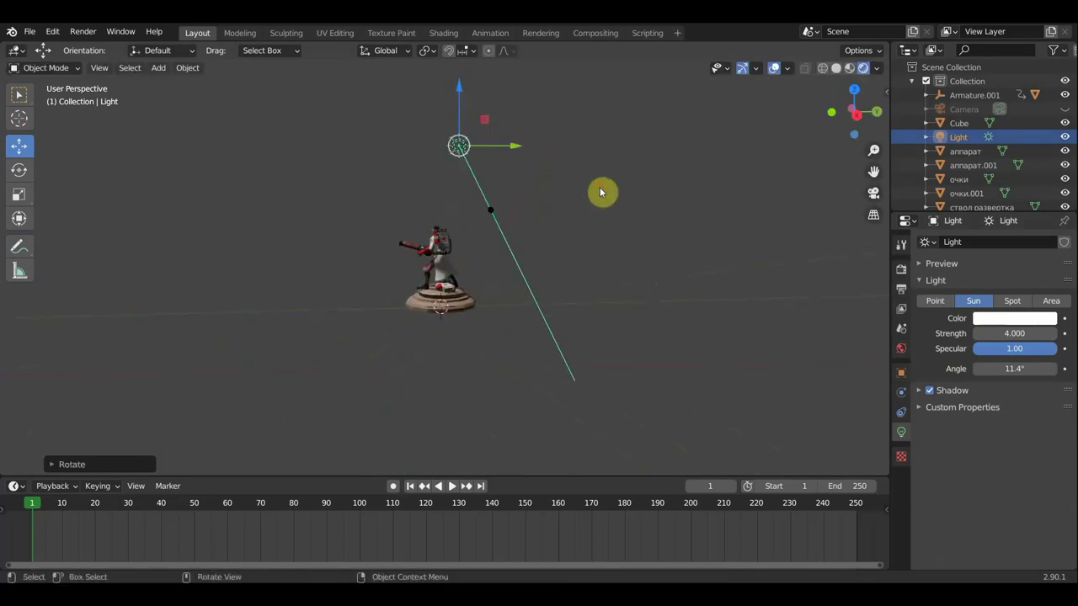
pyautogui.press('g')
pyautogui.click(526, 168)
# Turn the sun's heading from a top view, then tilt it from the side.
pyautogui.scroll(4, 508, 200)
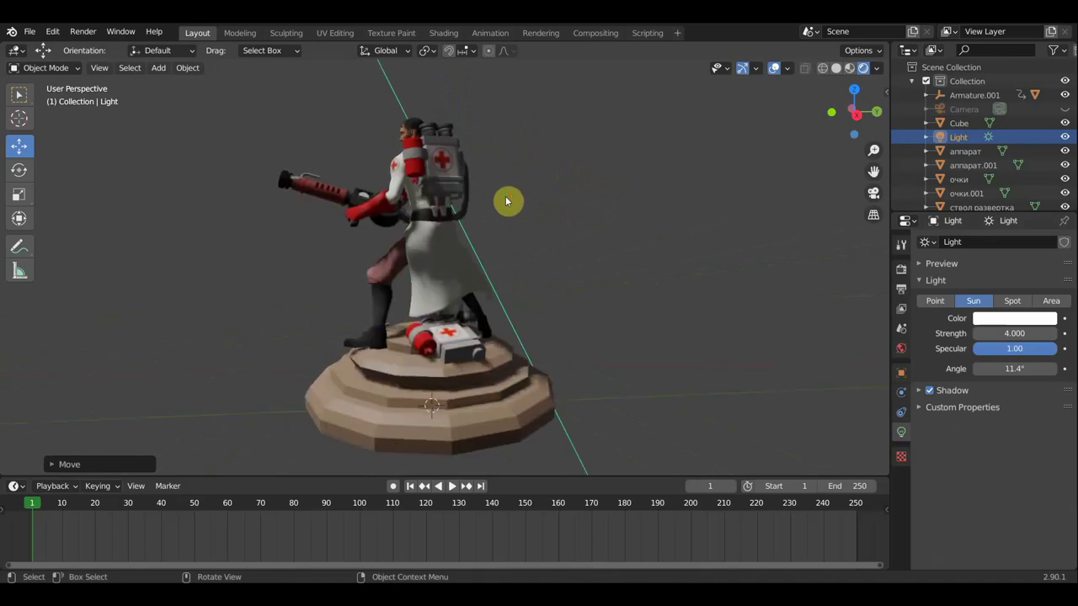
pyautogui.moveTo(508, 199)
pyautogui.mouseDown(button='middle')
pyautogui.moveTo(769, 205)
pyautogui.moveTo(747, 208)
pyautogui.moveTo(679, 262)
pyautogui.mouseUp(button='middle')
pyautogui.scroll(-3, 676, 261)
pyautogui.moveTo(666, 325); pyautogui.dragTo(667, 372, button='middle')
pyautogui.press('r')
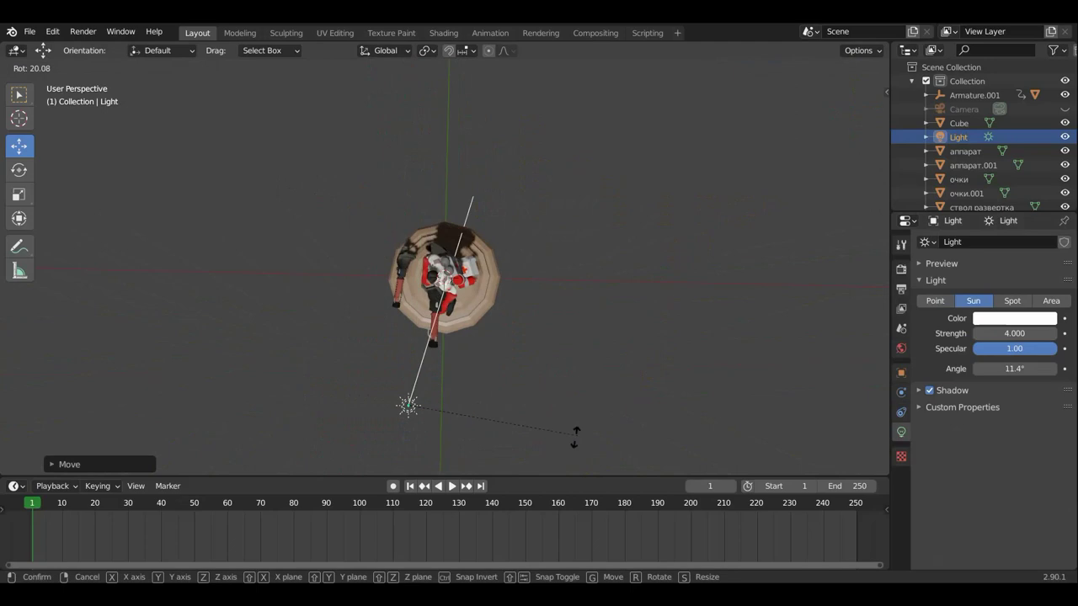
pyautogui.click(546, 425)
pyautogui.moveTo(546, 424)
pyautogui.mouseDown(button='middle')
pyautogui.moveTo(510, 279)
pyautogui.moveTo(473, 285)
pyautogui.mouseUp(button='middle')
pyautogui.scroll(2, 511, 282)
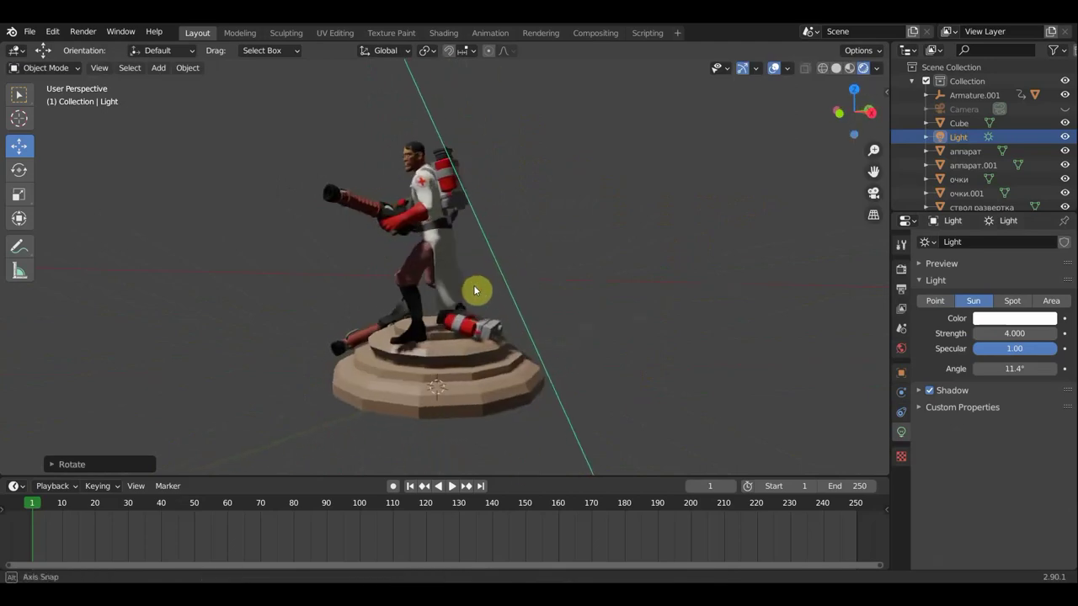
pyautogui.press('r')
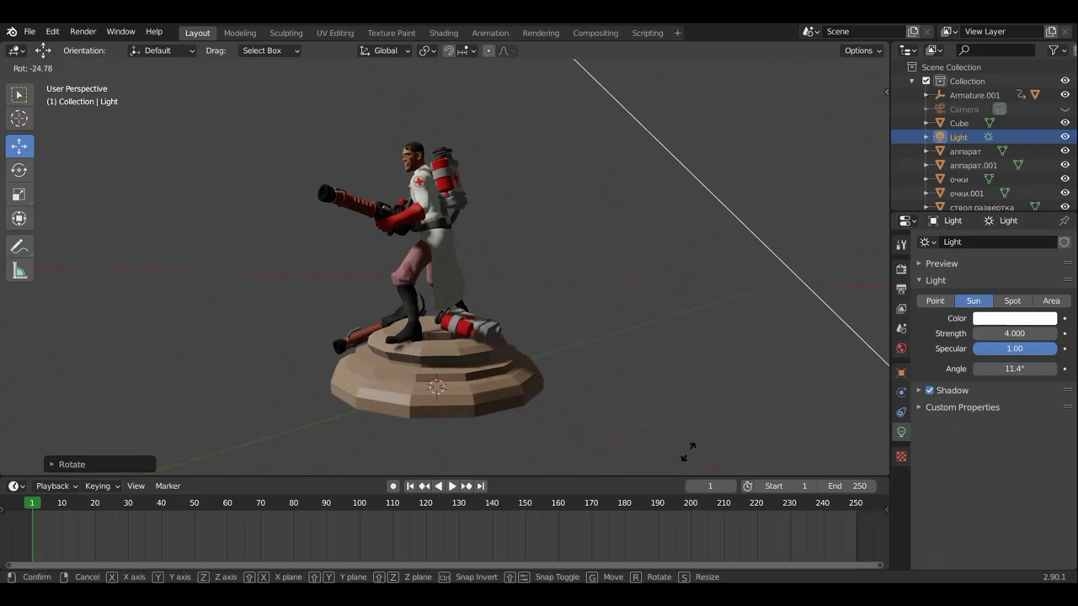
pyautogui.click(700, 443)
# Place the sun upper-left of the figurine, steepen its beam, and dismiss the notification.
pyautogui.scroll(-3, 700, 286)
pyautogui.scroll(-2, 698, 292)
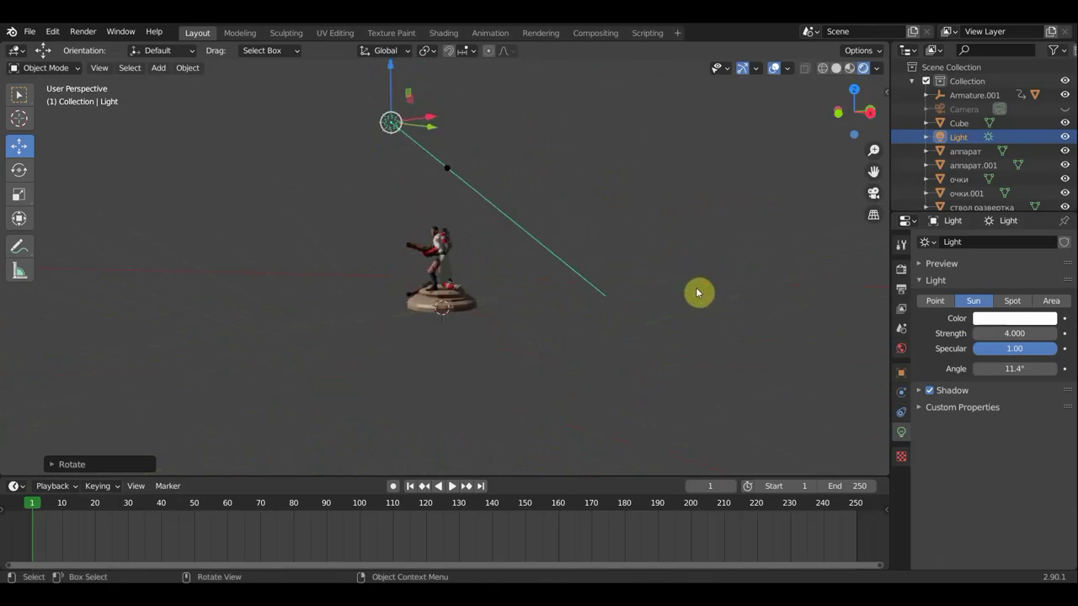
pyautogui.moveTo(698, 291); pyautogui.dragTo(647, 294, button='middle')
pyautogui.press('g')
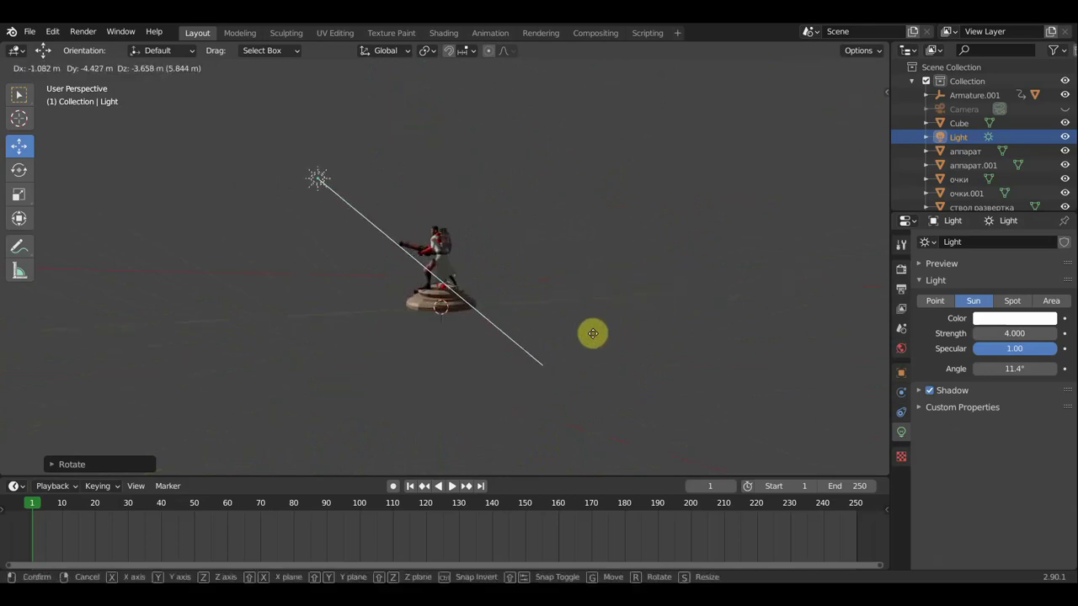
pyautogui.click(603, 362)
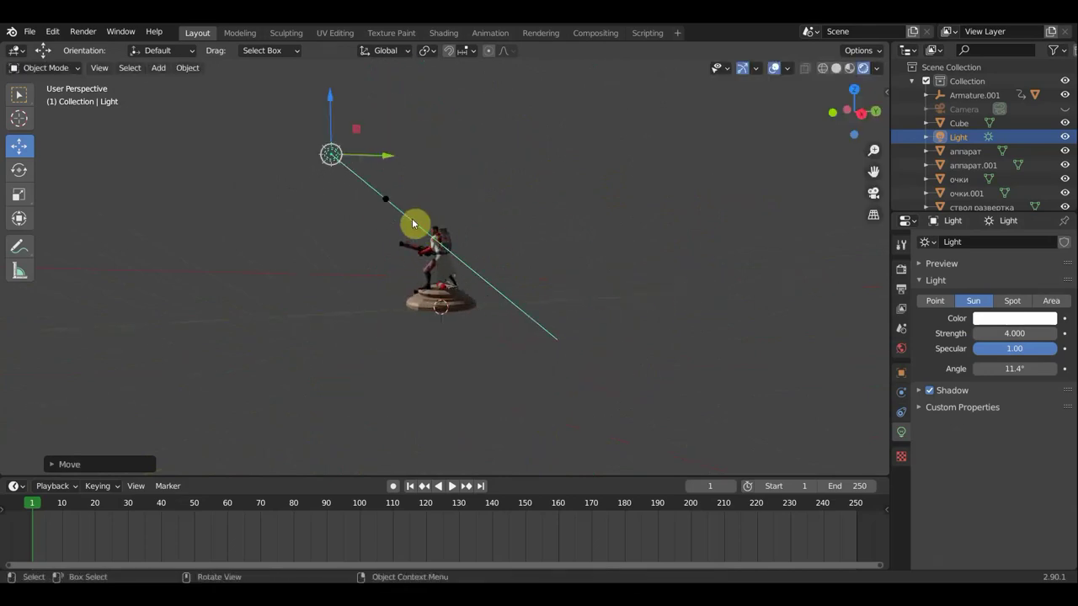
pyautogui.moveTo(394, 210)
pyautogui.mouseDown()
pyautogui.moveTo(444, 200)
pyautogui.moveTo(429, 217)
pyautogui.mouseUp()
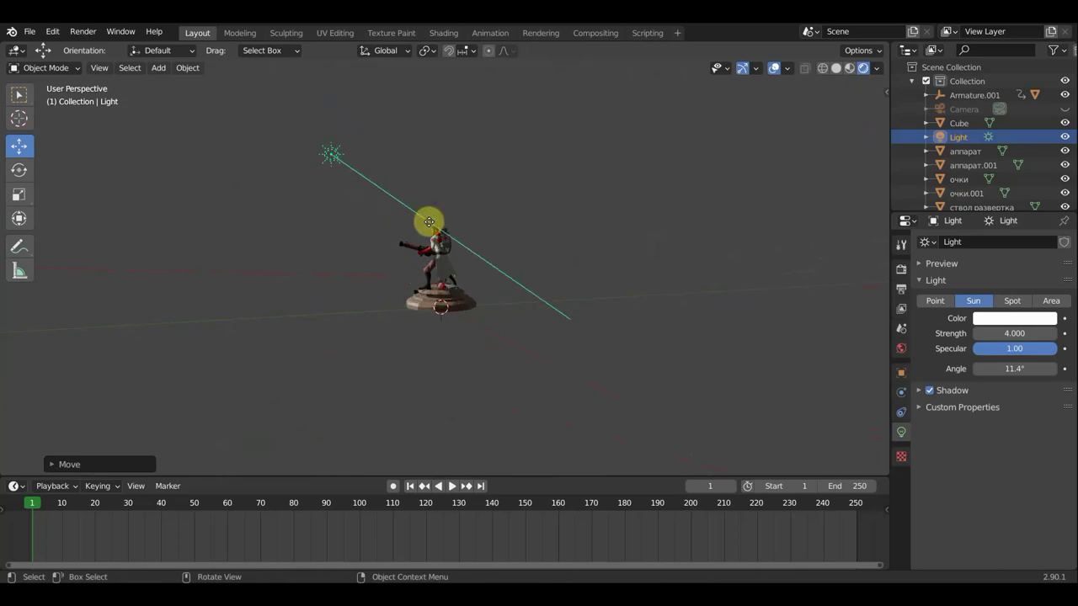
pyautogui.moveTo(503, 247)
pyautogui.mouseDown(button='middle')
pyautogui.moveTo(478, 347)
pyautogui.moveTo(1051, 537)
pyautogui.mouseUp(button='middle')
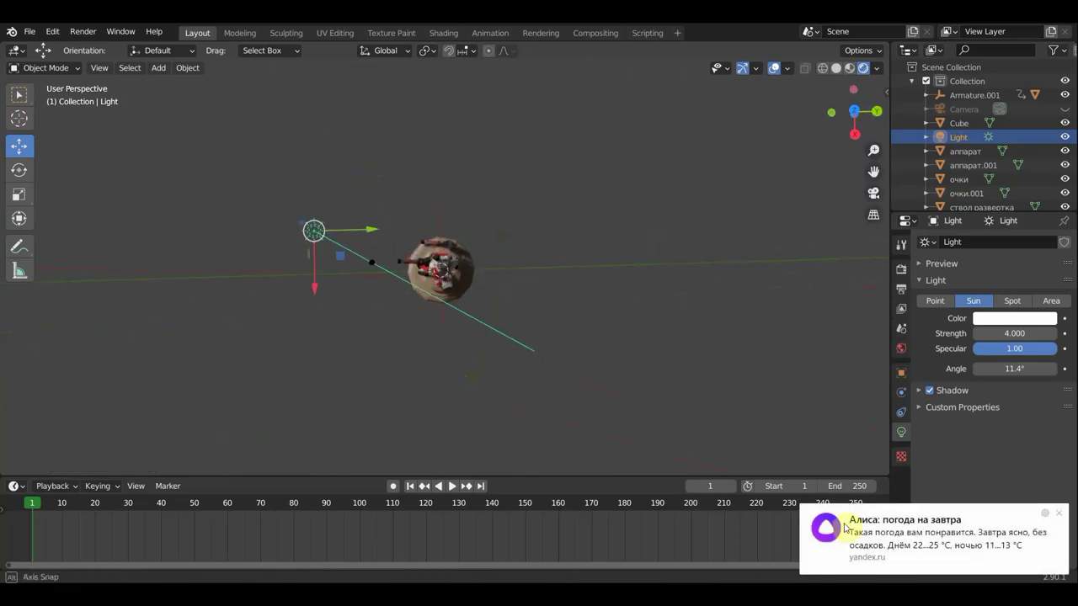
pyautogui.click(1060, 514)
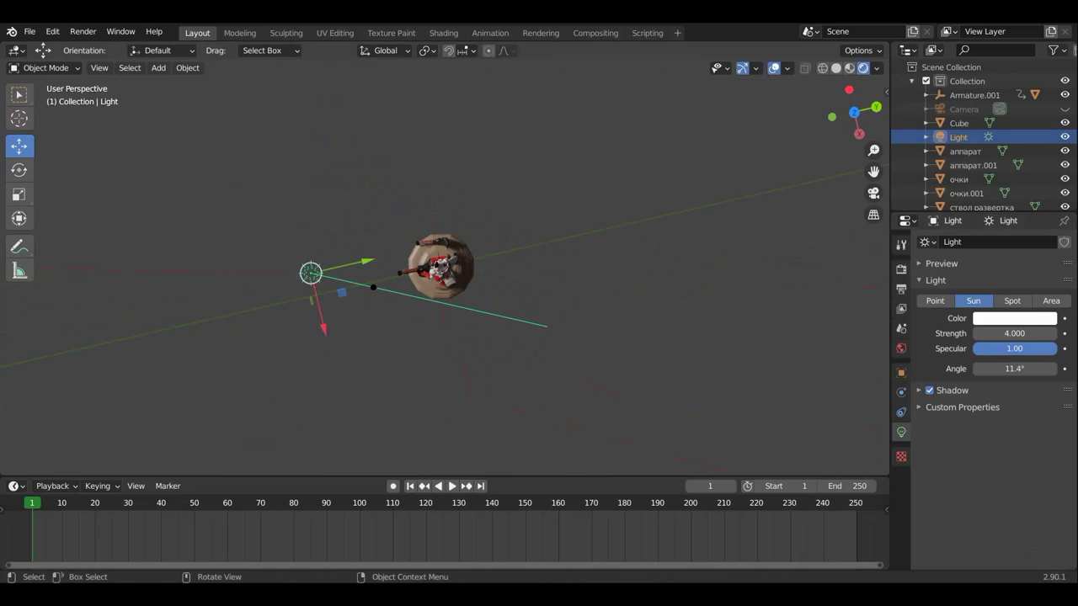
# Give the sun a final rotation and view the figurine from the side and front.
pyautogui.press('r')
pyautogui.click(674, 263)
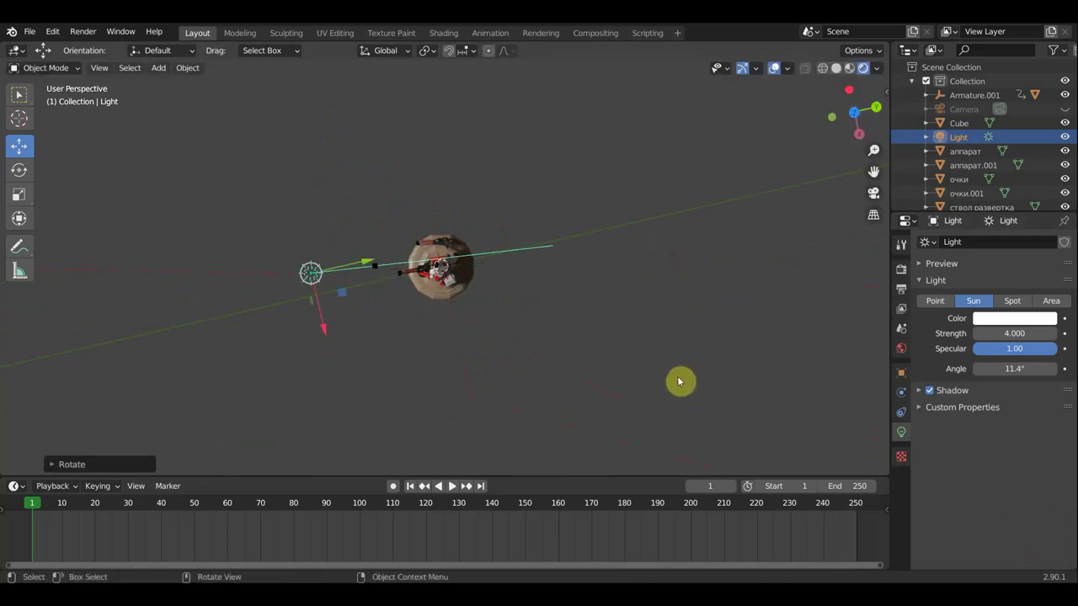
pyautogui.moveTo(681, 380); pyautogui.dragTo(683, 265, button='middle')
pyautogui.scroll(5, 631, 301)
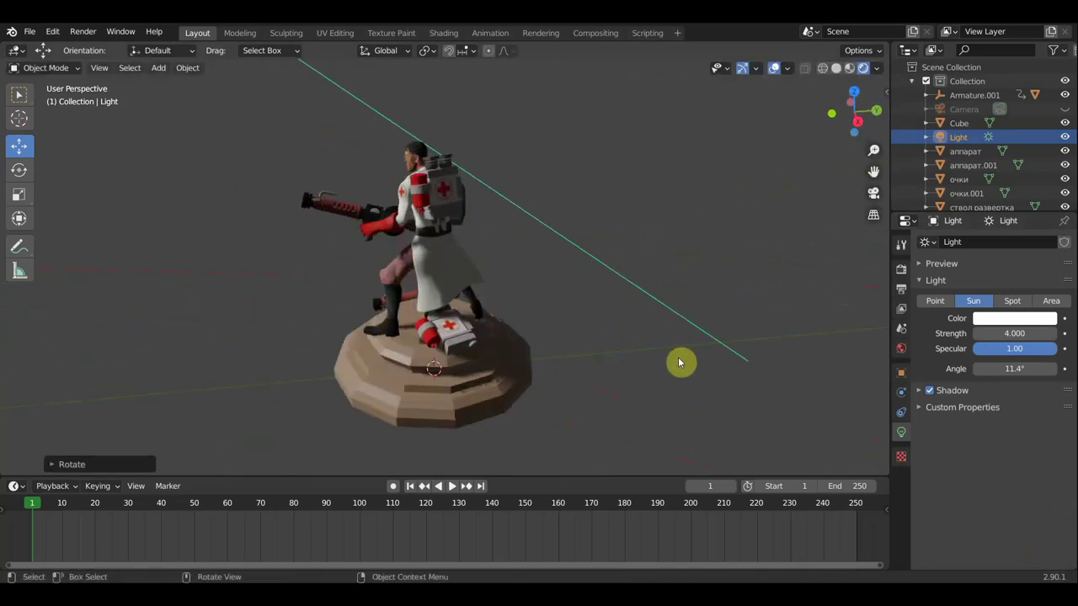
pyautogui.moveTo(681, 363); pyautogui.dragTo(801, 329, button='middle')
pyautogui.scroll(2, 741, 320)
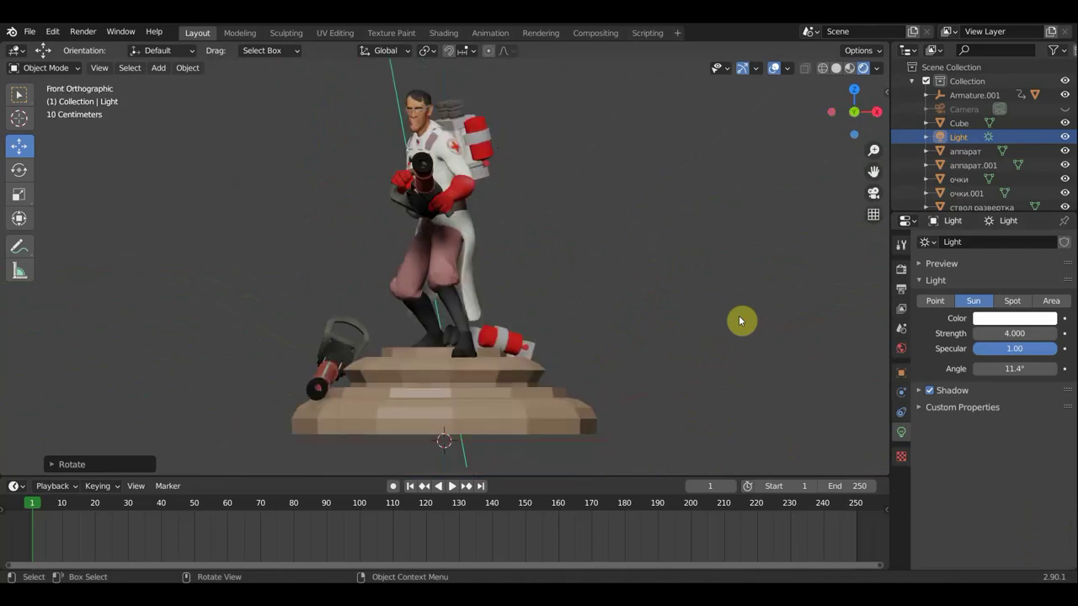
# Turn off viewport overlays and orbit around the sun-lit medic to check the lighting.
pyautogui.moveTo(738, 320); pyautogui.dragTo(822, 324, button='middle')
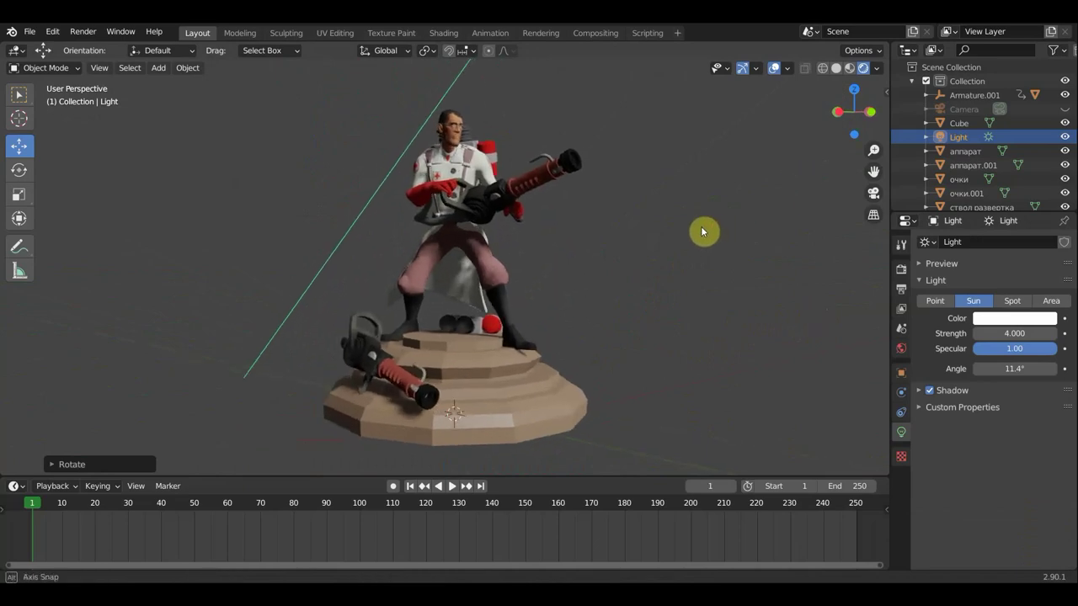
pyautogui.moveTo(706, 233); pyautogui.dragTo(706, 229, button='middle')
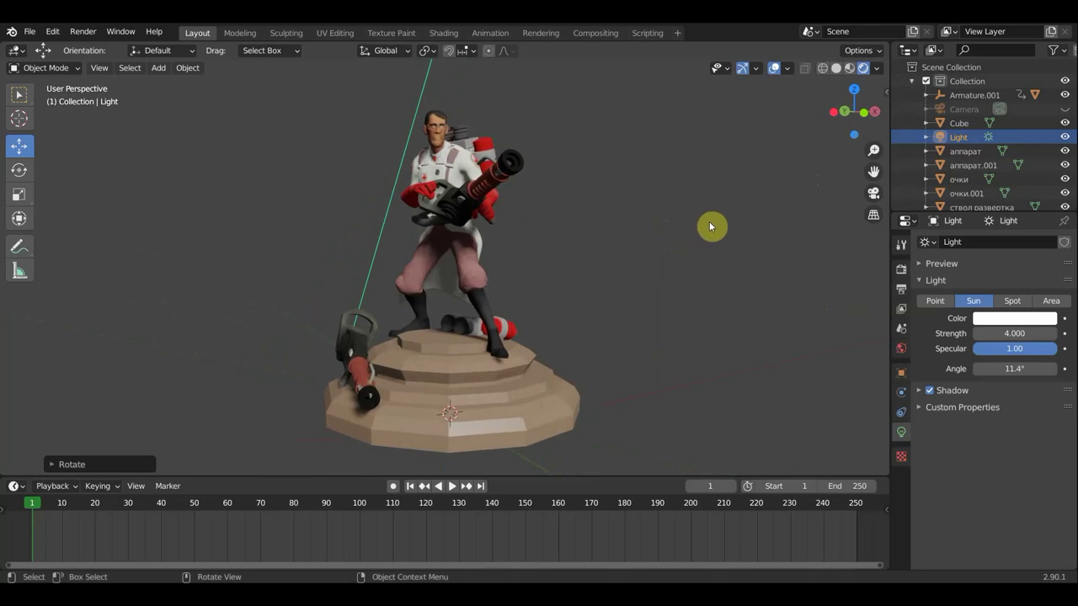
pyautogui.click(775, 72)
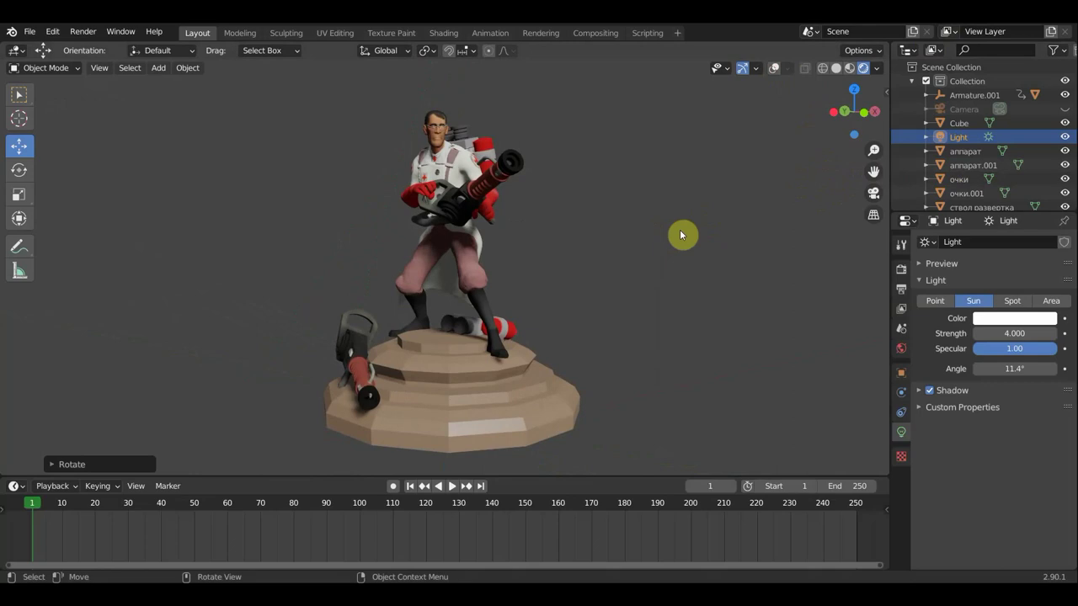
pyautogui.moveTo(621, 253); pyautogui.dragTo(605, 245, button='middle')
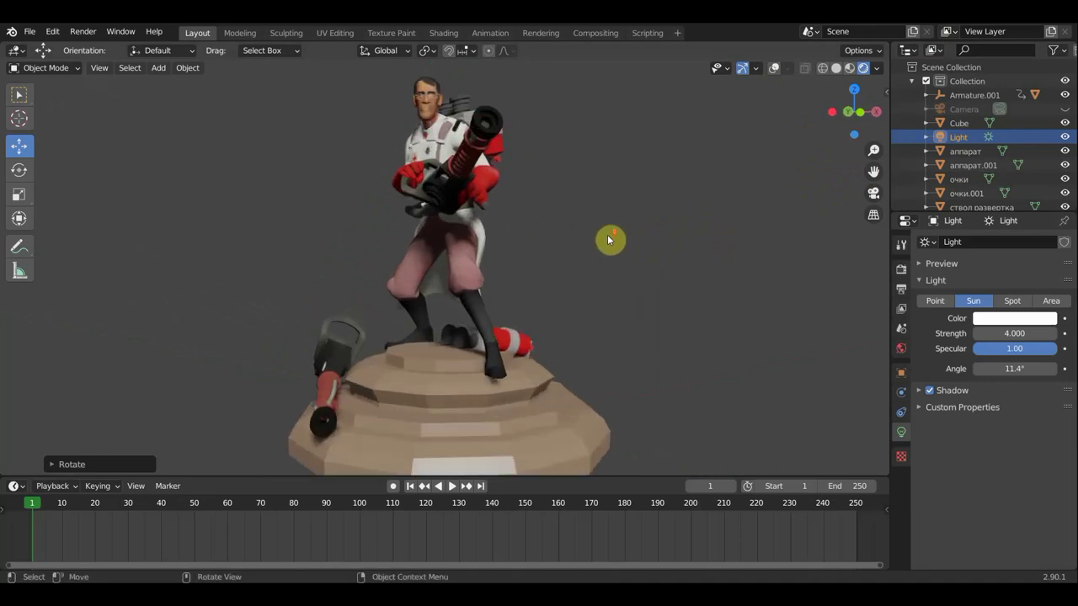
pyautogui.moveTo(610, 240); pyautogui.dragTo(665, 240, button='middle')
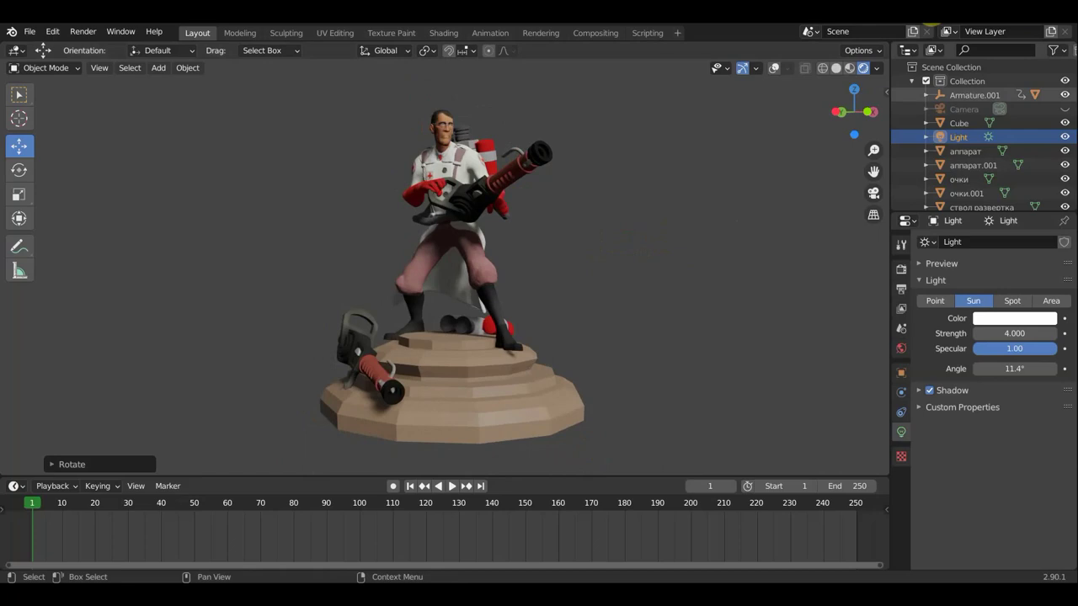